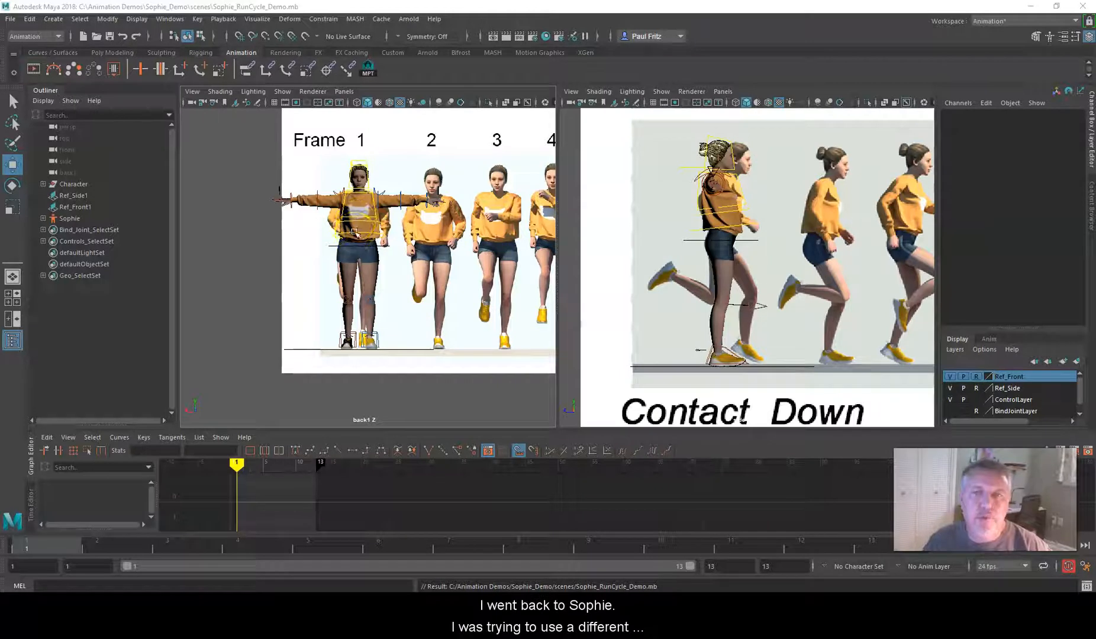
{"action": "scroll", "coordinate": [359, 218], "scroll_direction": "up", "scroll_amount": 5}
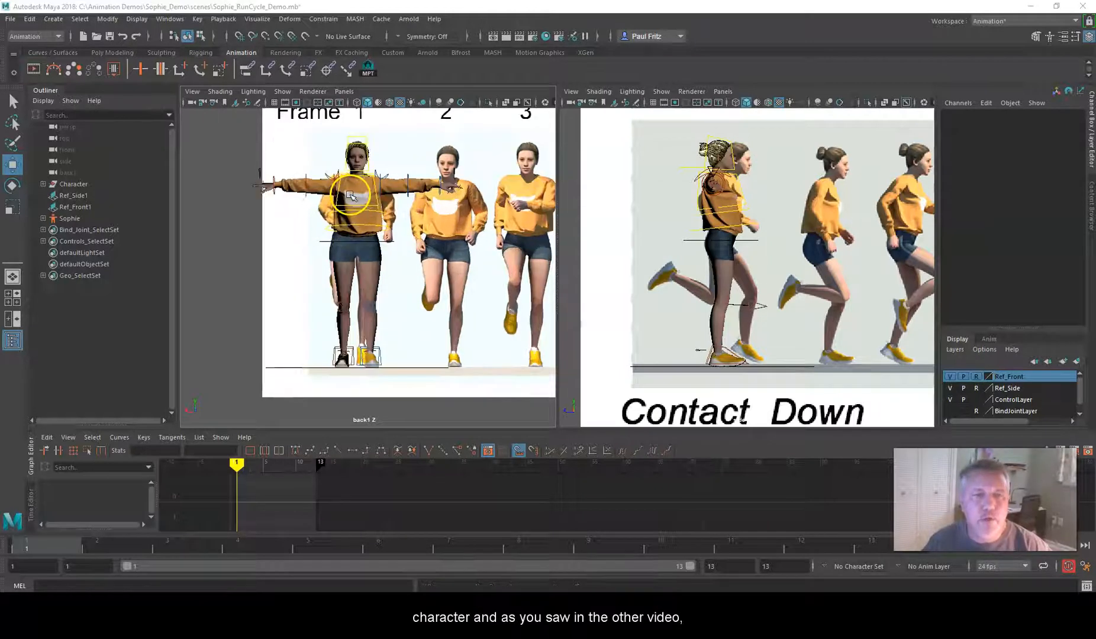
{"action": "scroll", "coordinate": [349, 195], "scroll_direction": "down", "scroll_amount": 3}
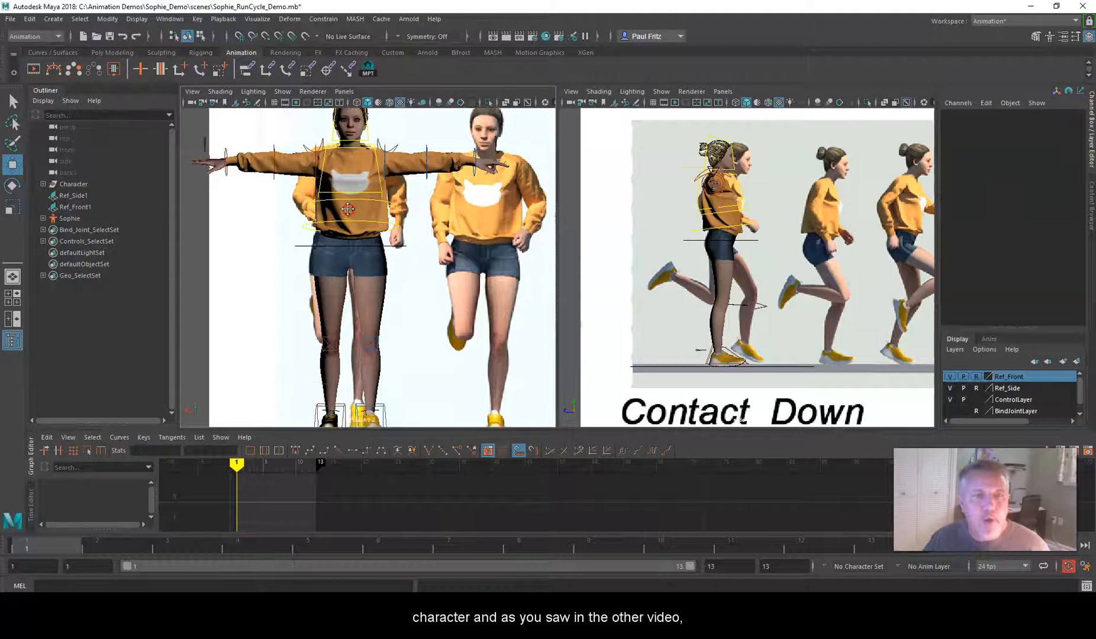
{"action": "mouse_move", "coordinate": [315, 200]}
{"action": "left_mouse_down"}
{"action": "mouse_move", "coordinate": [324, 210]}
{"action": "mouse_move", "coordinate": [329, 197]}
{"action": "mouse_move", "coordinate": [330, 208]}
{"action": "left_mouse_up"}
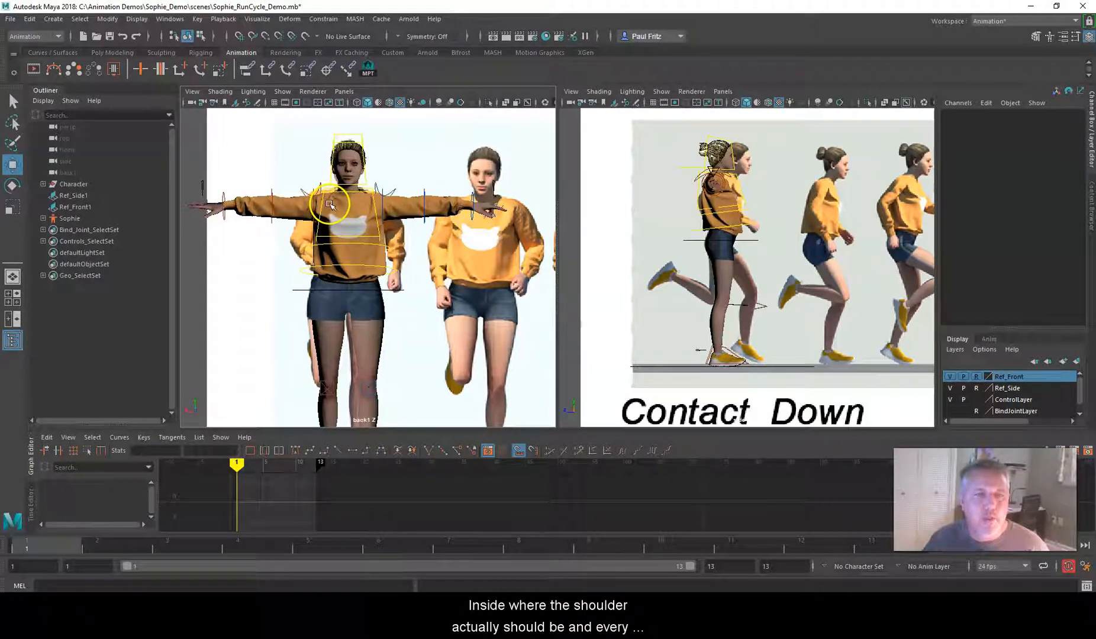
{"action": "left_click_drag", "start_coordinate": [326, 197], "coordinate": [324, 242]}
{"action": "middle_click_drag", "start_coordinate": [402, 304], "coordinate": [401, 262], "text": "alt"}
{"action": "right_click_drag", "start_coordinate": [400, 262], "coordinate": [398, 264], "text": "alt"}
{"action": "middle_click_drag", "start_coordinate": [424, 305], "coordinate": [438, 300], "text": "alt"}
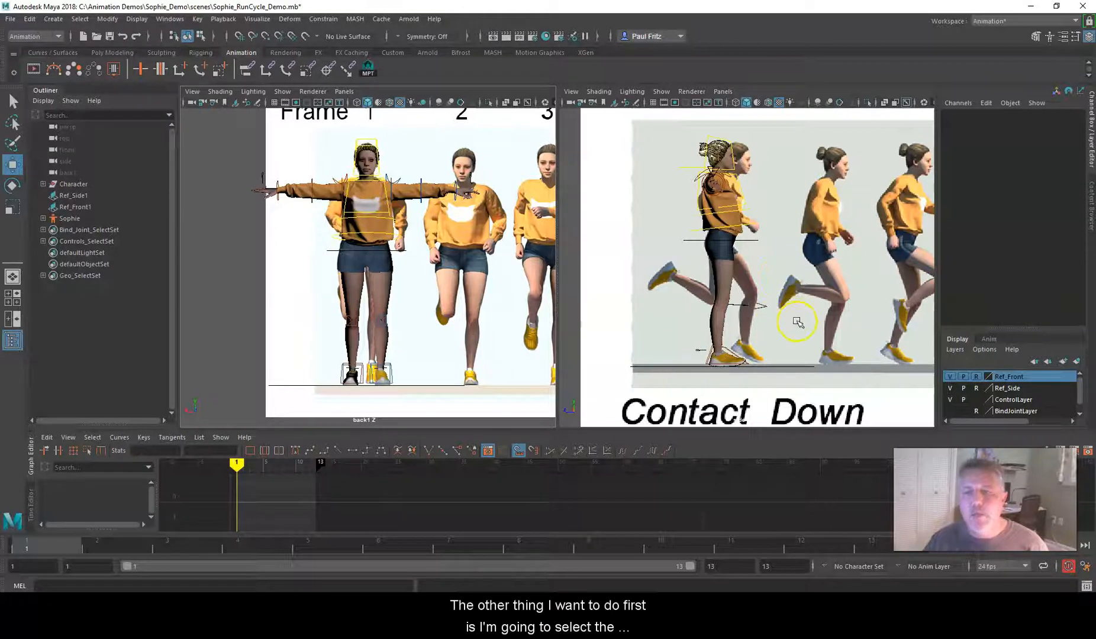
Try shifting both knee pole vector controls forward and back, test lifting the right foot forward past them, and undo the foot move
{"action": "left_click_drag", "start_coordinate": [791, 324], "coordinate": [745, 279]}
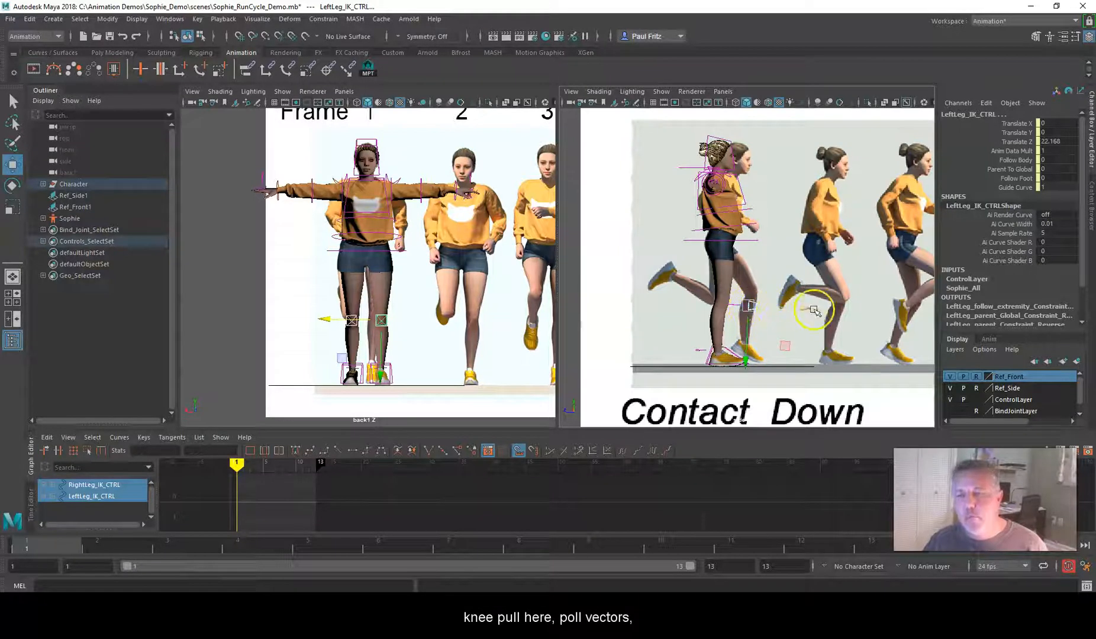
{"action": "left_click_drag", "start_coordinate": [747, 305], "coordinate": [868, 307]}
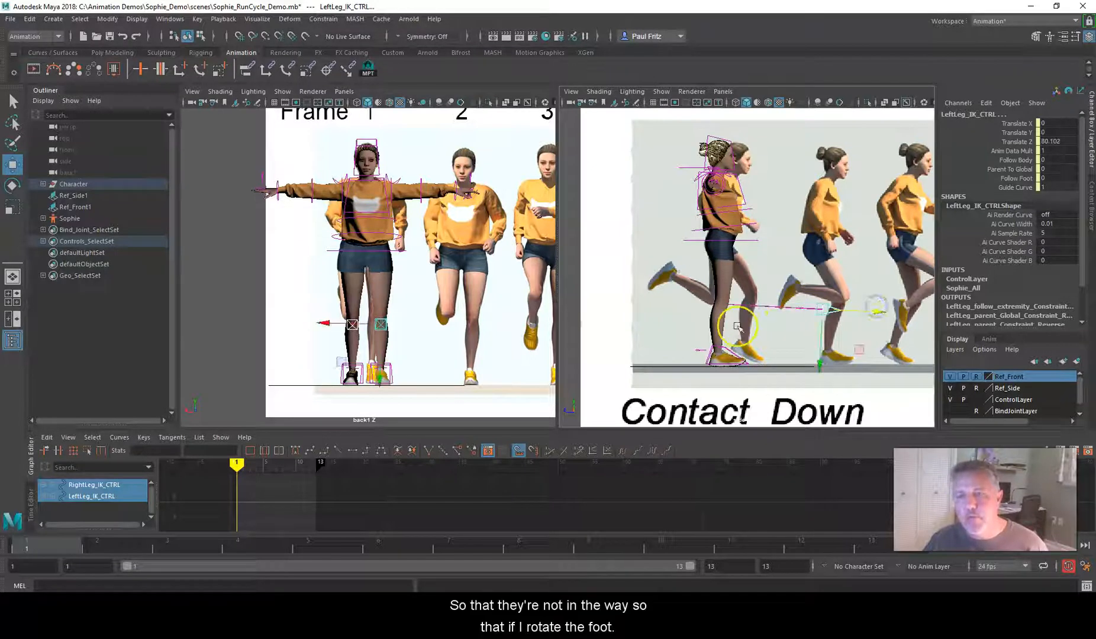
{"action": "left_click_drag", "start_coordinate": [878, 313], "coordinate": [803, 311]}
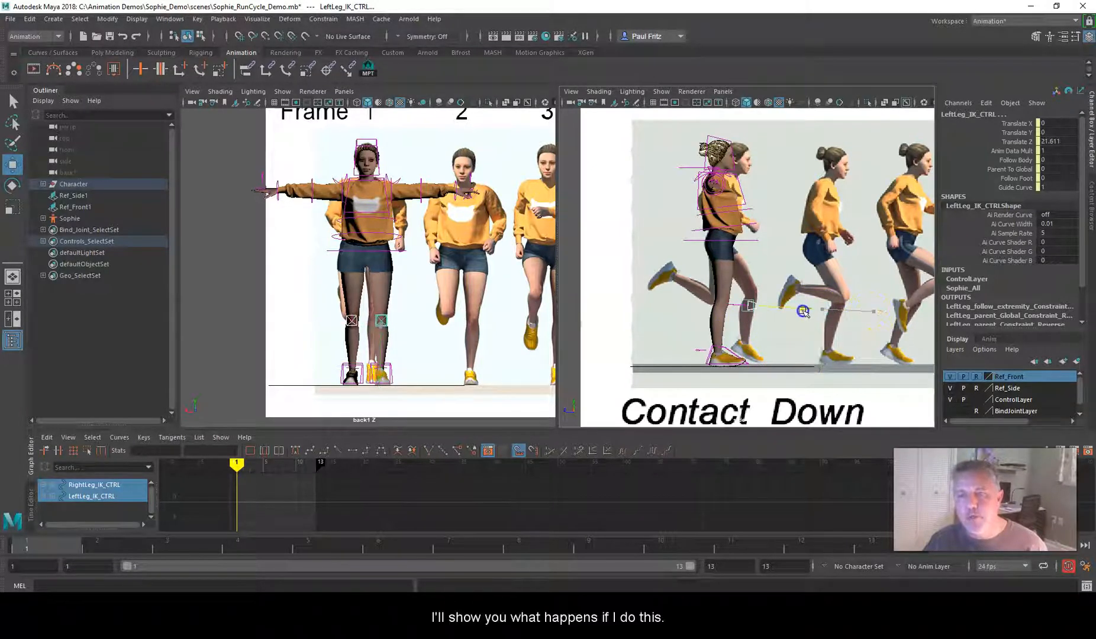
{"action": "left_click", "coordinate": [721, 346]}
{"action": "left_click_drag", "start_coordinate": [759, 316], "coordinate": [805, 279]}
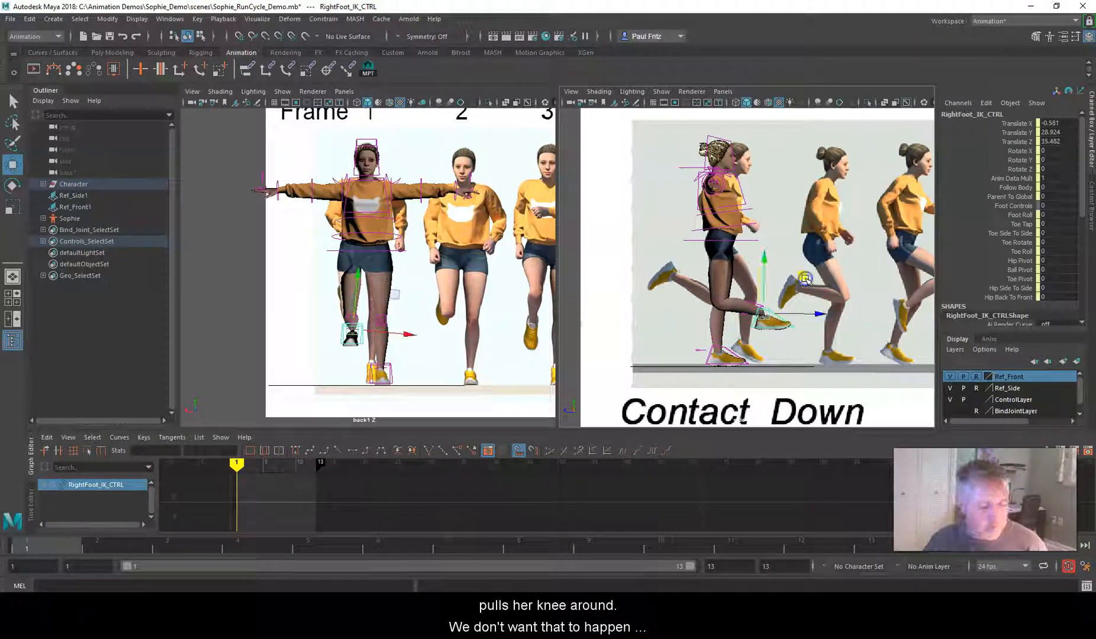
{"action": "key", "text": "ctrl+z"}
Move both knee pole vector controls well in front of the legs, to Translate Z about 75
{"action": "left_click_drag", "start_coordinate": [773, 311], "coordinate": [746, 289]}
{"action": "left_click_drag", "start_coordinate": [805, 309], "coordinate": [876, 307]}
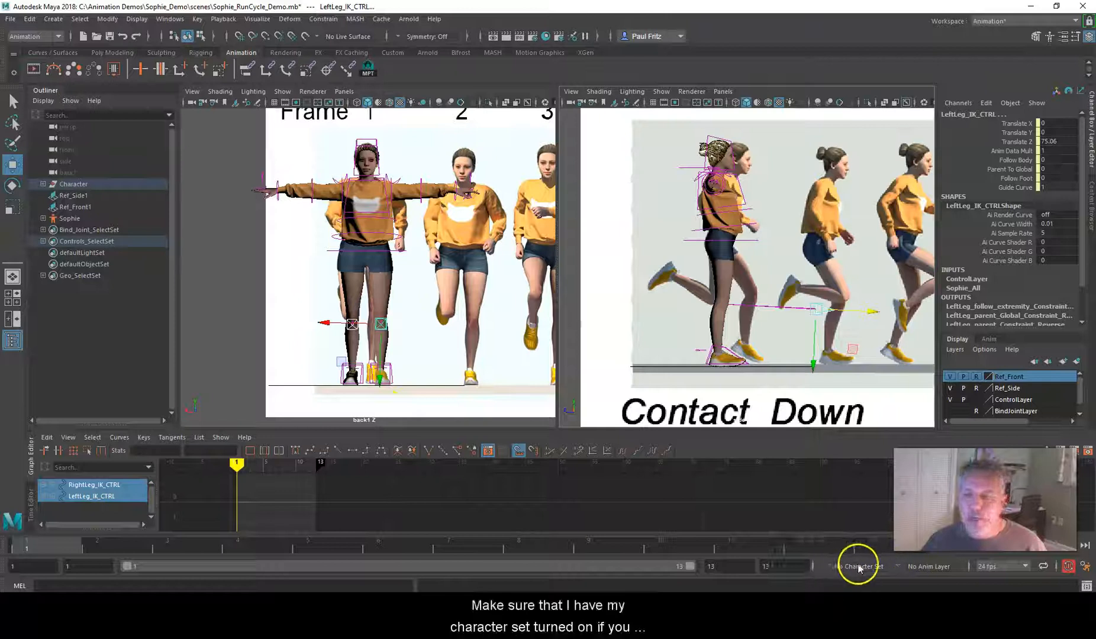
Set the current character set to Sophie_All and clear the control selection
{"action": "left_click", "coordinate": [825, 567]}
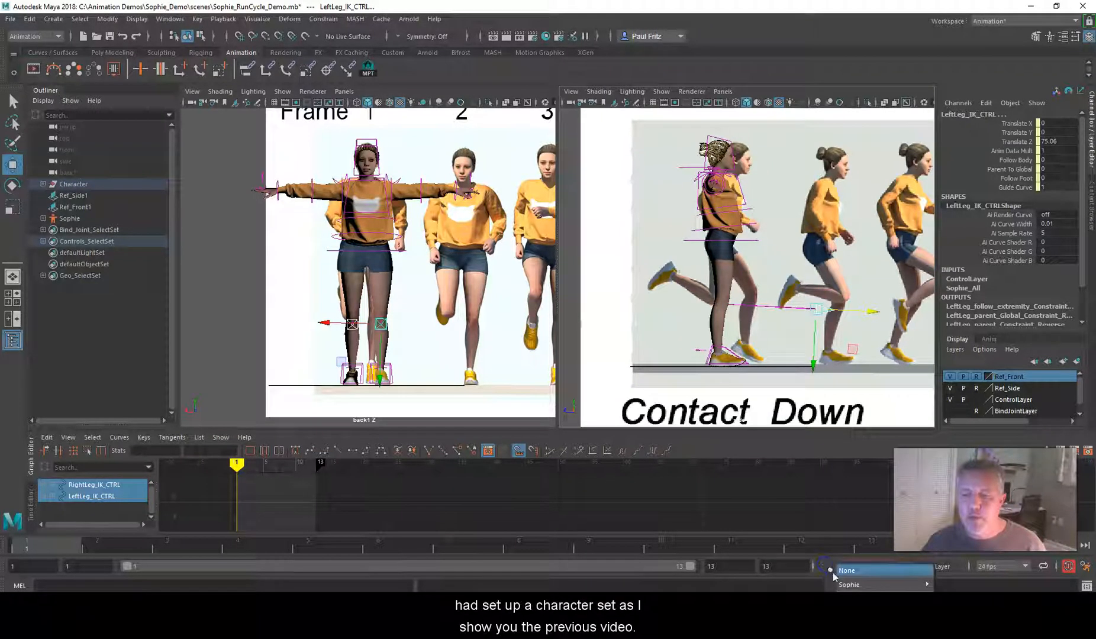
{"action": "left_click", "coordinate": [849, 586]}
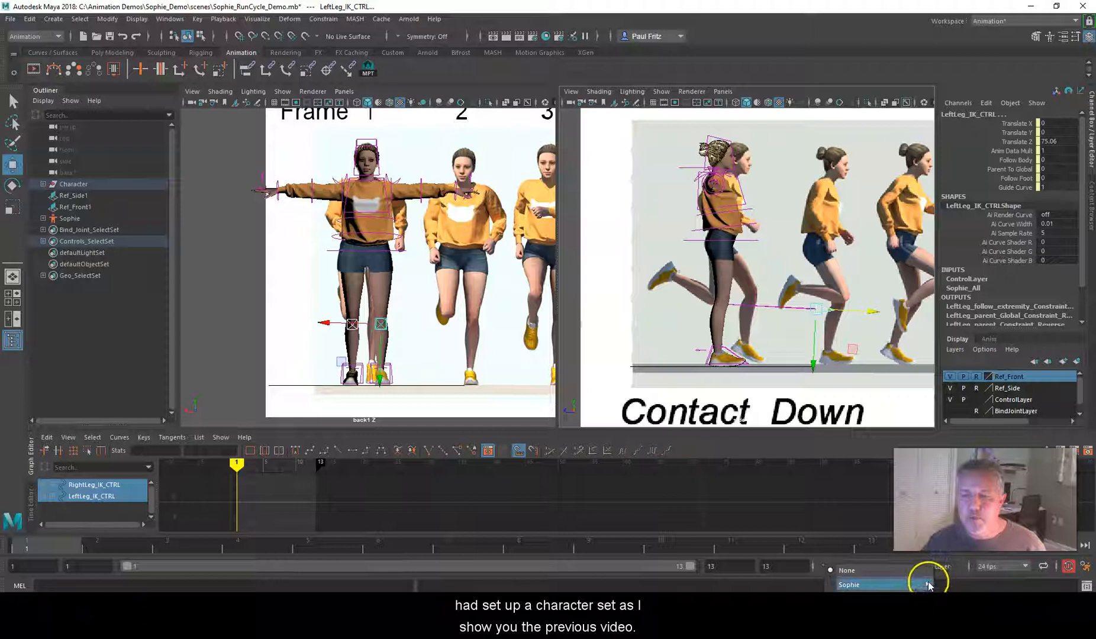
{"action": "left_click", "coordinate": [941, 583]}
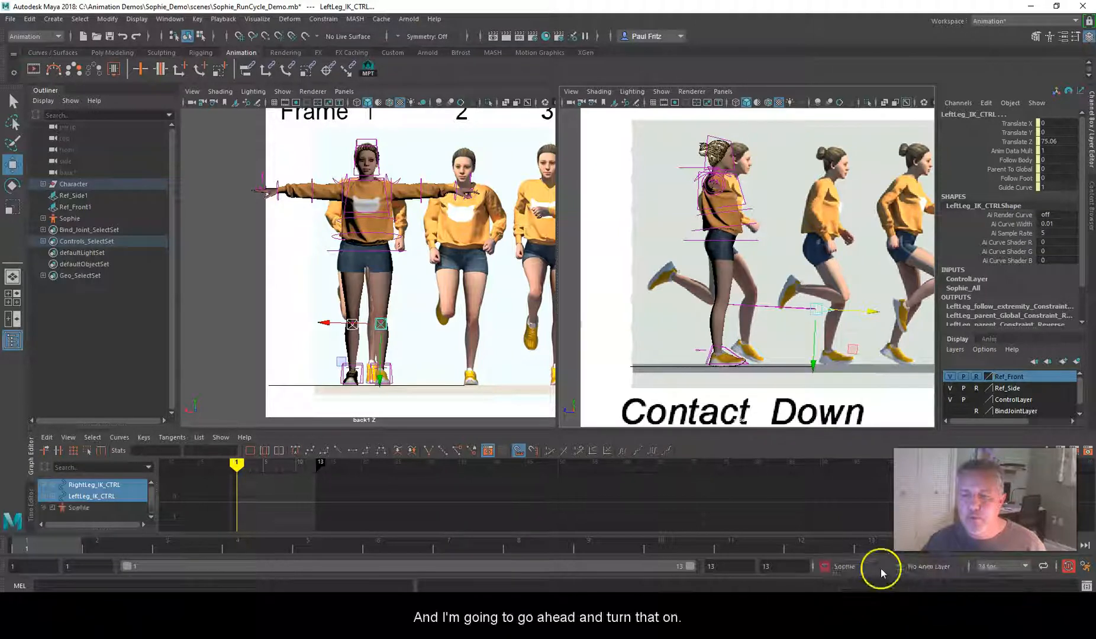
{"action": "left_click", "coordinate": [826, 566]}
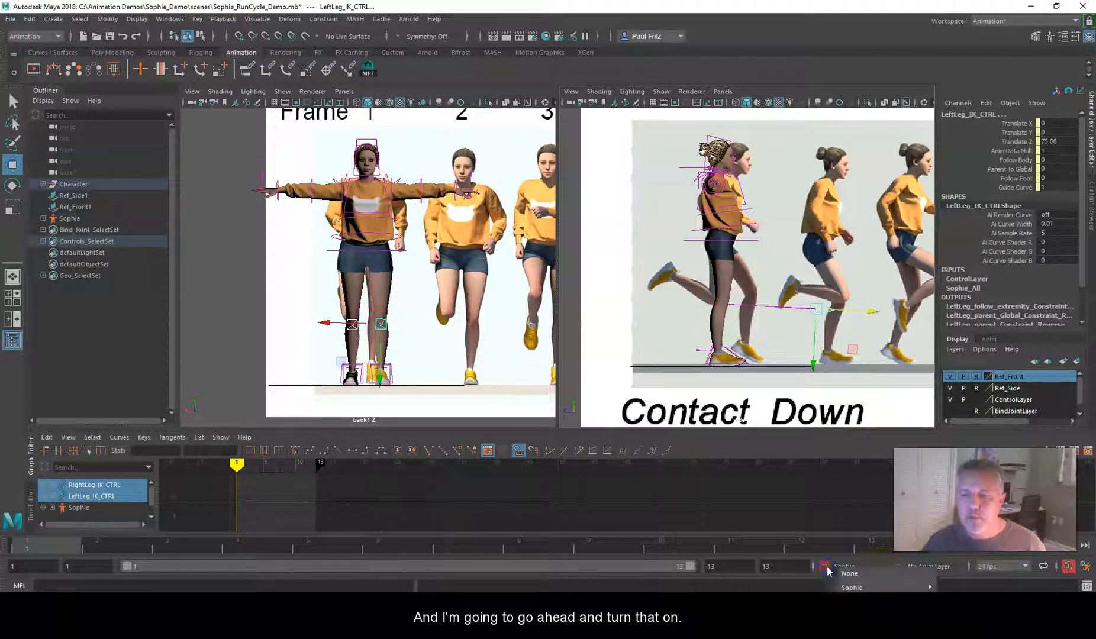
{"action": "mouse_move", "coordinate": [852, 587]}
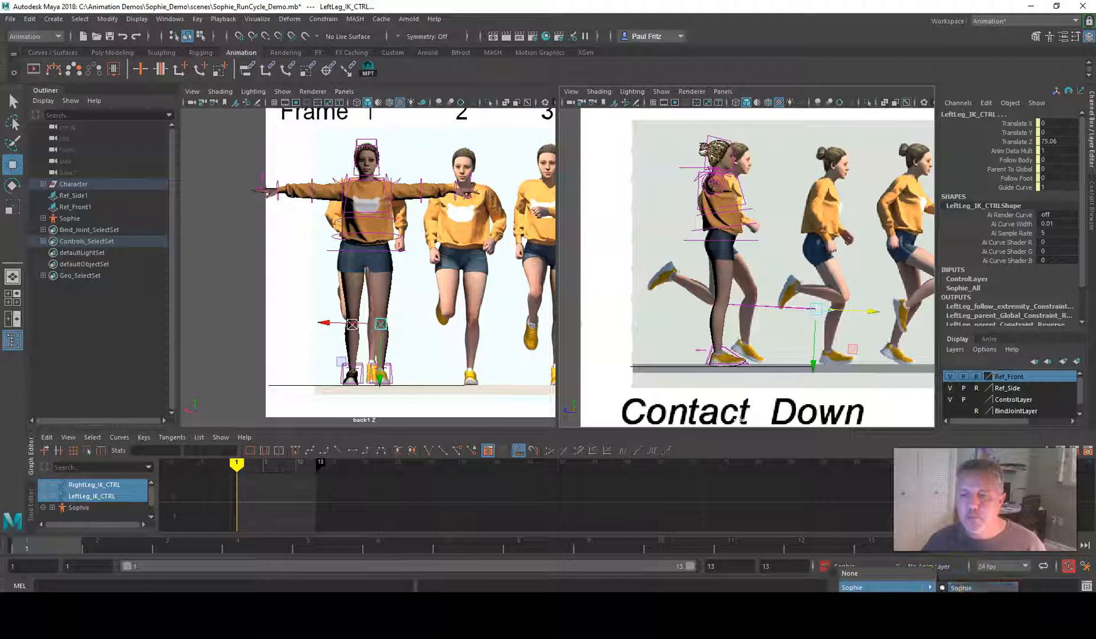
{"action": "left_click", "coordinate": [960, 588]}
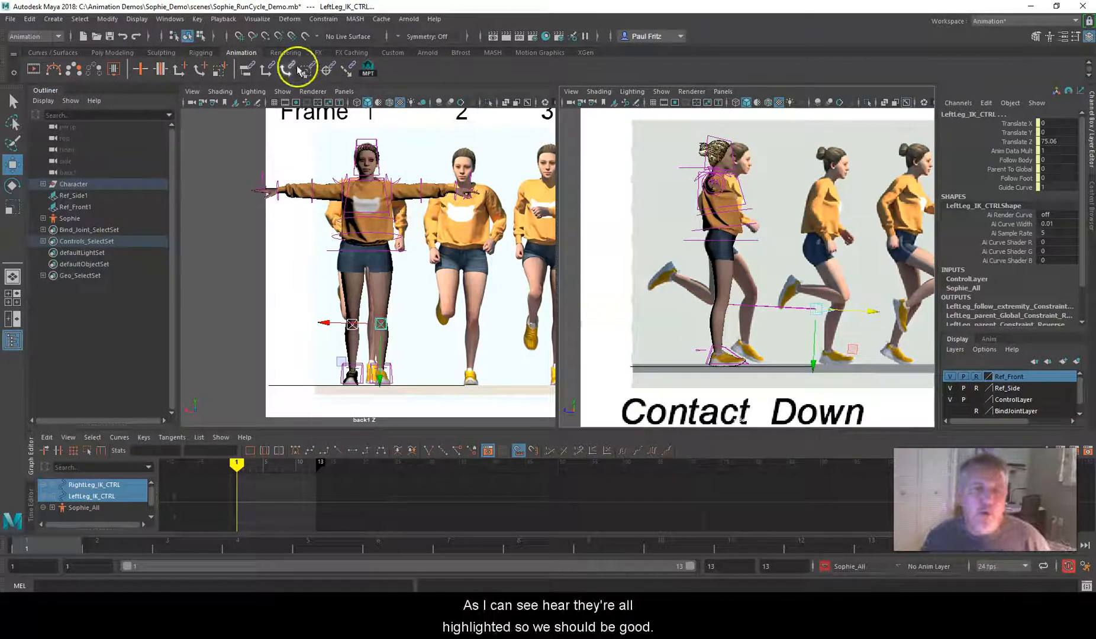
{"action": "left_click", "coordinate": [237, 242]}
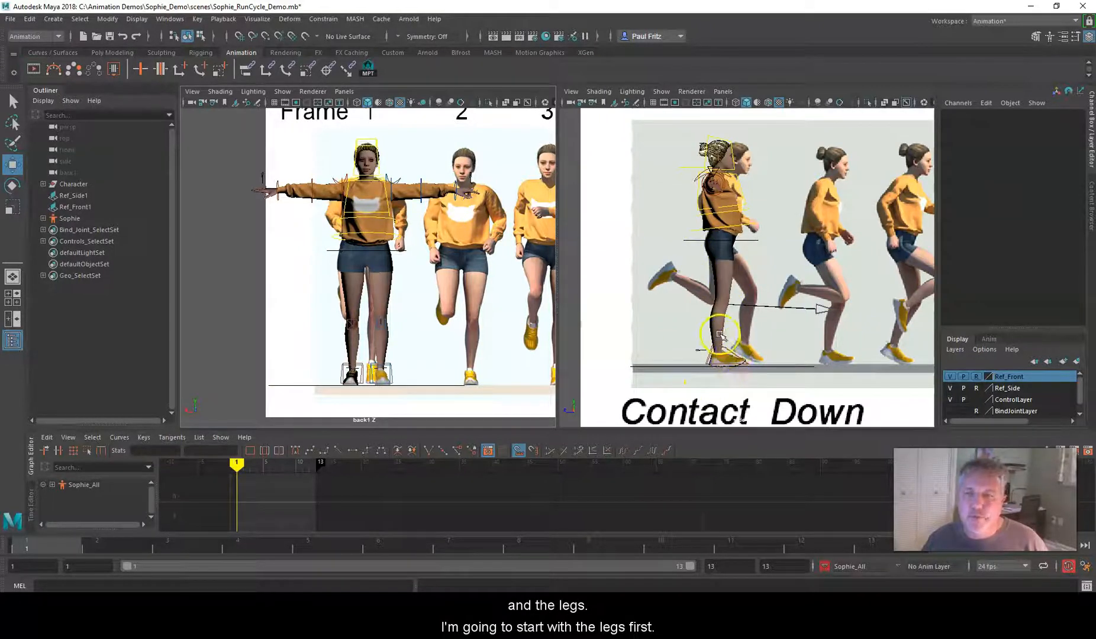
Raise the right foot control behind the body to match the contact pose, at Translate Y about 58, Z about -35 and Rotate X about 135
{"action": "left_click", "coordinate": [705, 357]}
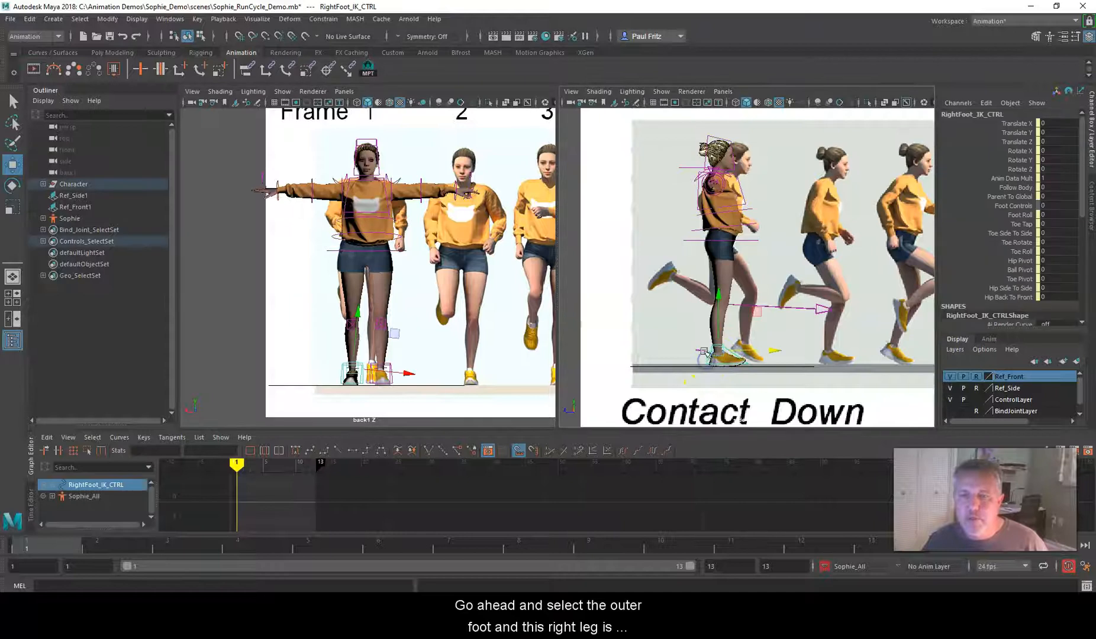
{"action": "left_click_drag", "start_coordinate": [737, 304], "coordinate": [697, 254]}
{"action": "key", "text": "e"}
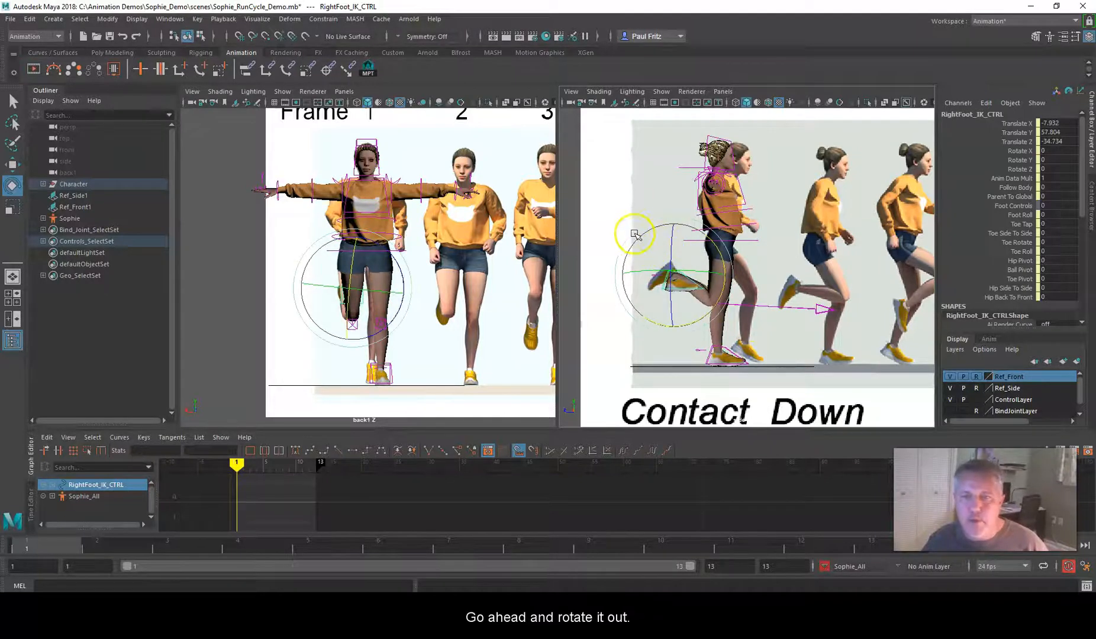
{"action": "left_click_drag", "start_coordinate": [631, 235], "coordinate": [767, 277]}
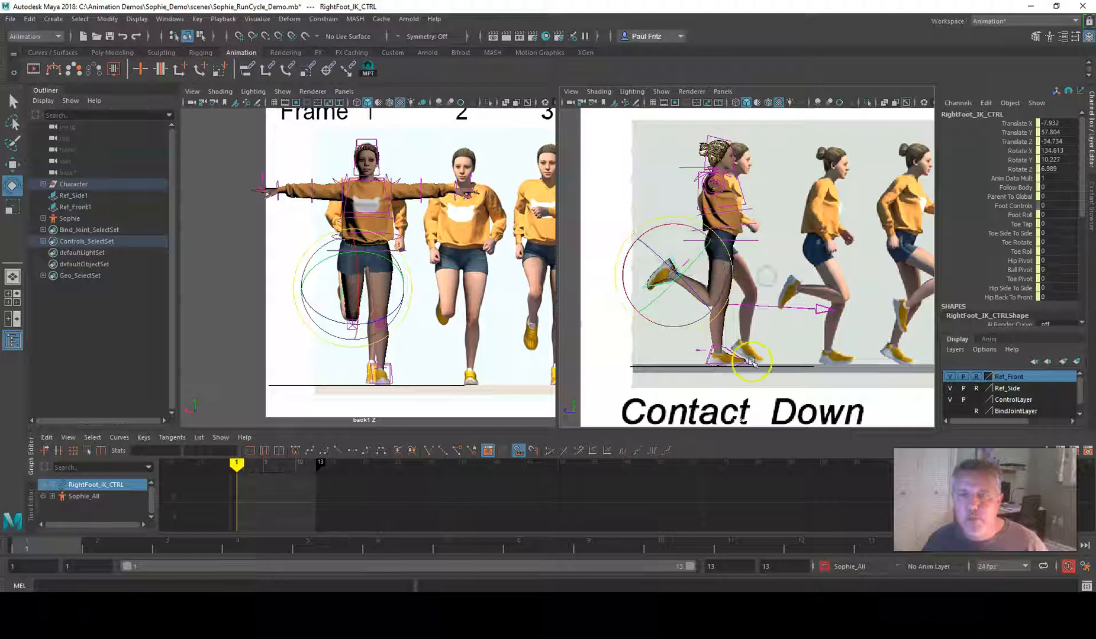
Match the left foot control to the reference contact foot at Translate Z about 17 and Rotate X about 25, shifting it inward in the front view
{"action": "left_click", "coordinate": [726, 349]}
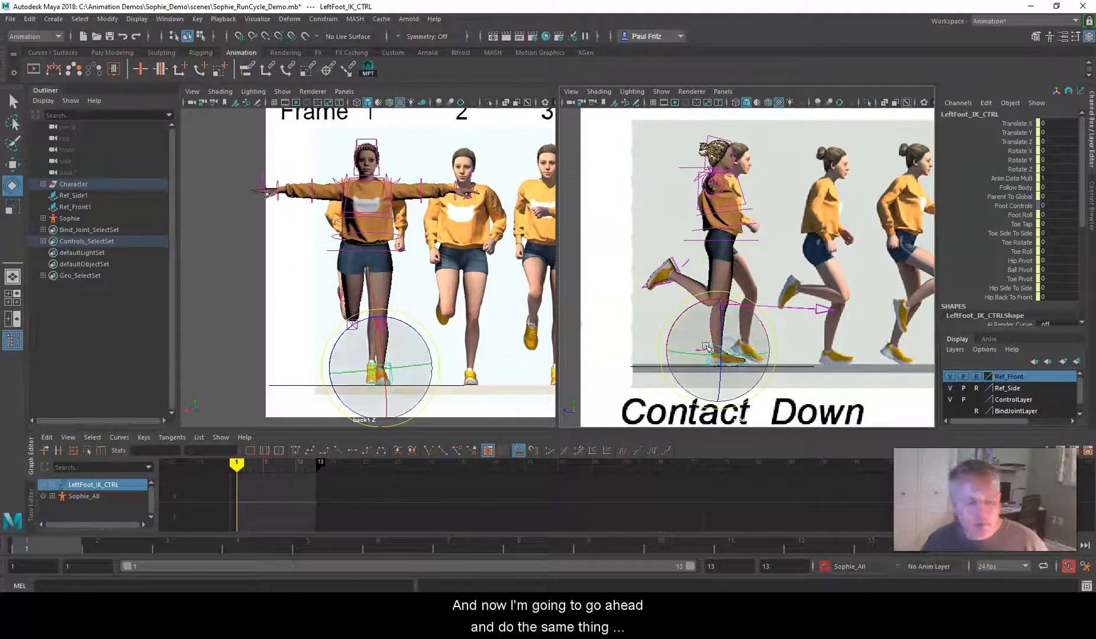
{"action": "key", "text": "w"}
{"action": "left_click", "coordinate": [759, 315]}
{"action": "left_click_drag", "start_coordinate": [760, 315], "coordinate": [780, 302]}
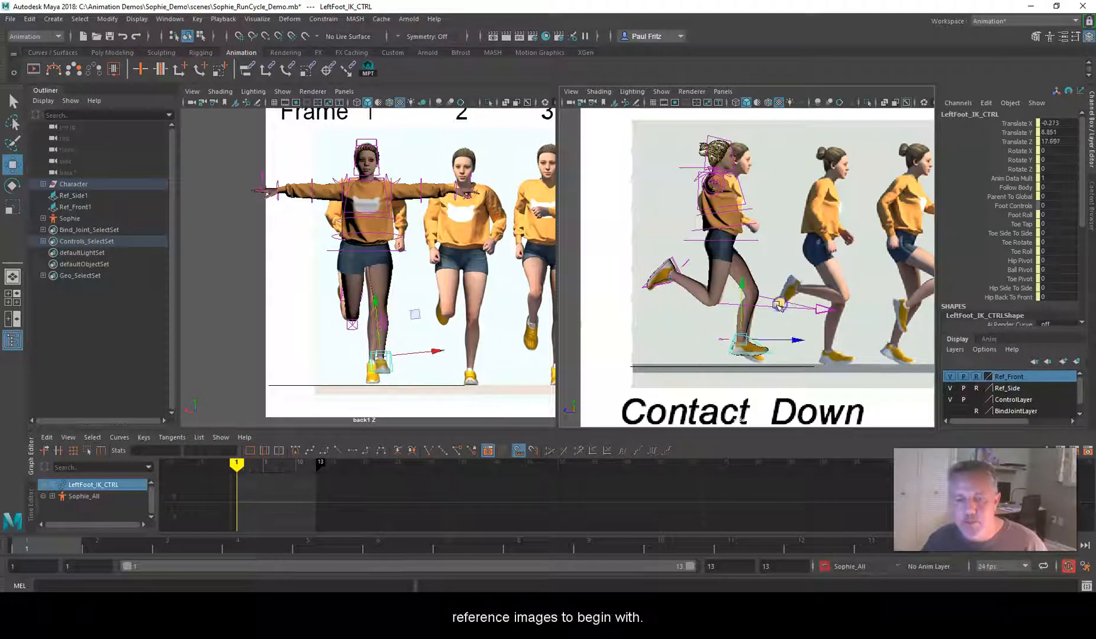
{"action": "key", "text": "e"}
{"action": "mouse_move", "coordinate": [710, 291]}
{"action": "left_mouse_down"}
{"action": "mouse_move", "coordinate": [737, 284]}
{"action": "mouse_move", "coordinate": [703, 290]}
{"action": "left_mouse_up"}
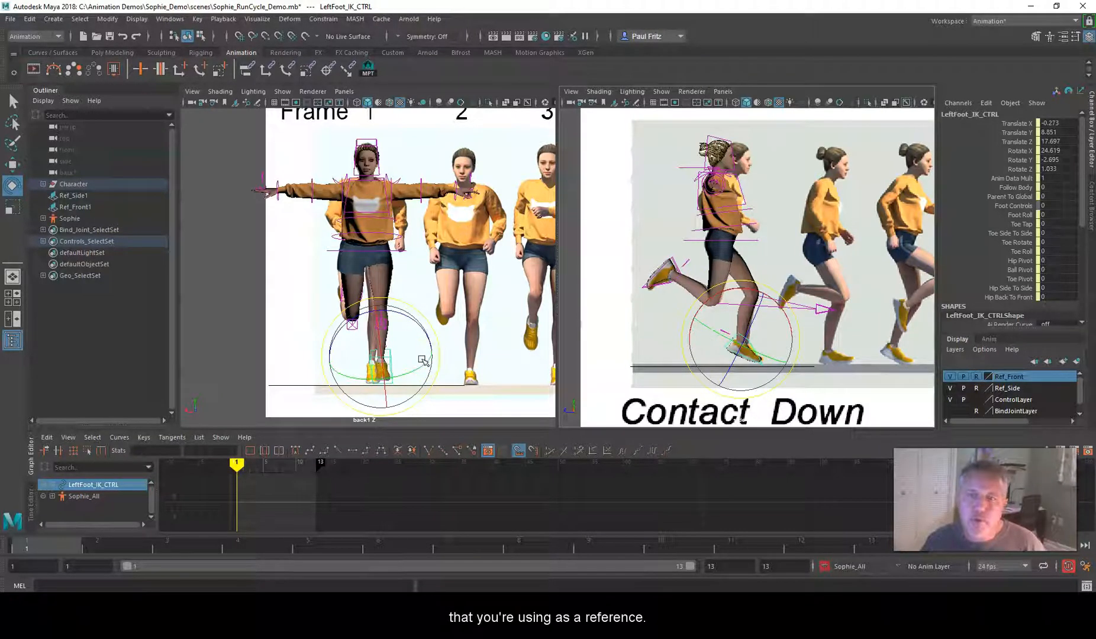
{"action": "key", "text": "w"}
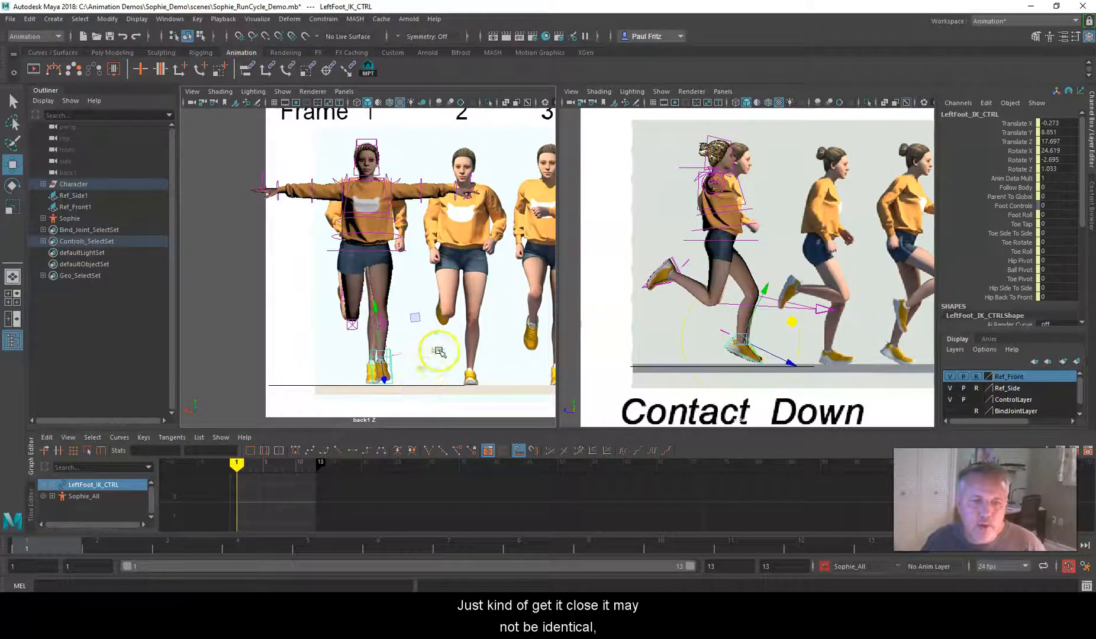
{"action": "left_click_drag", "start_coordinate": [438, 351], "coordinate": [431, 353]}
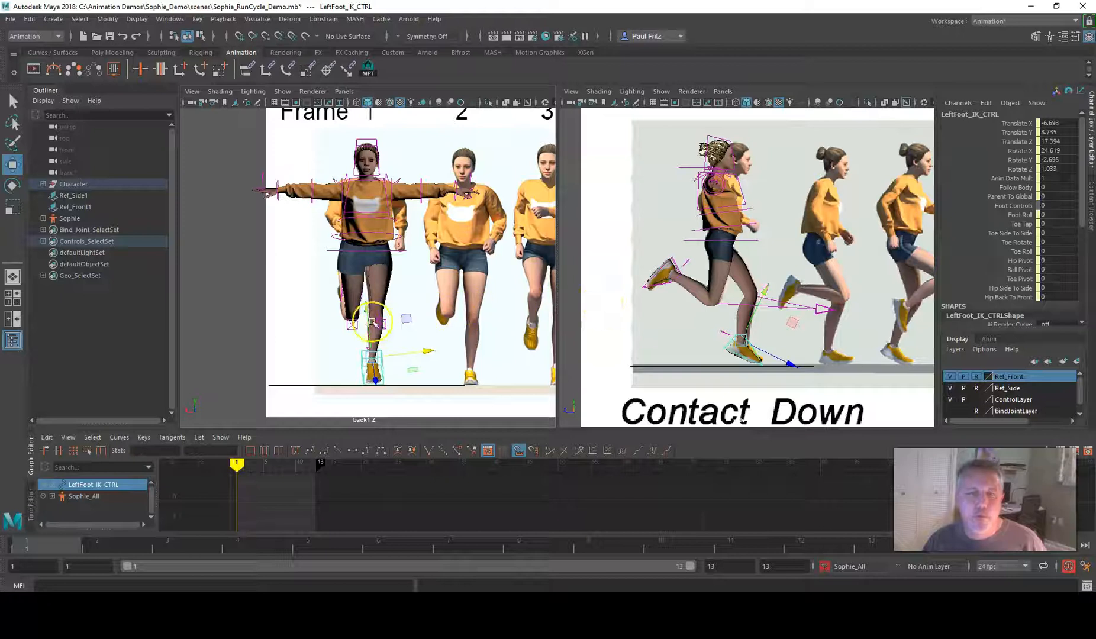
Align the knees with the front reference by moving the right pole vector to Translate X about 5 and the left one to about 2
{"action": "left_click", "coordinate": [349, 324]}
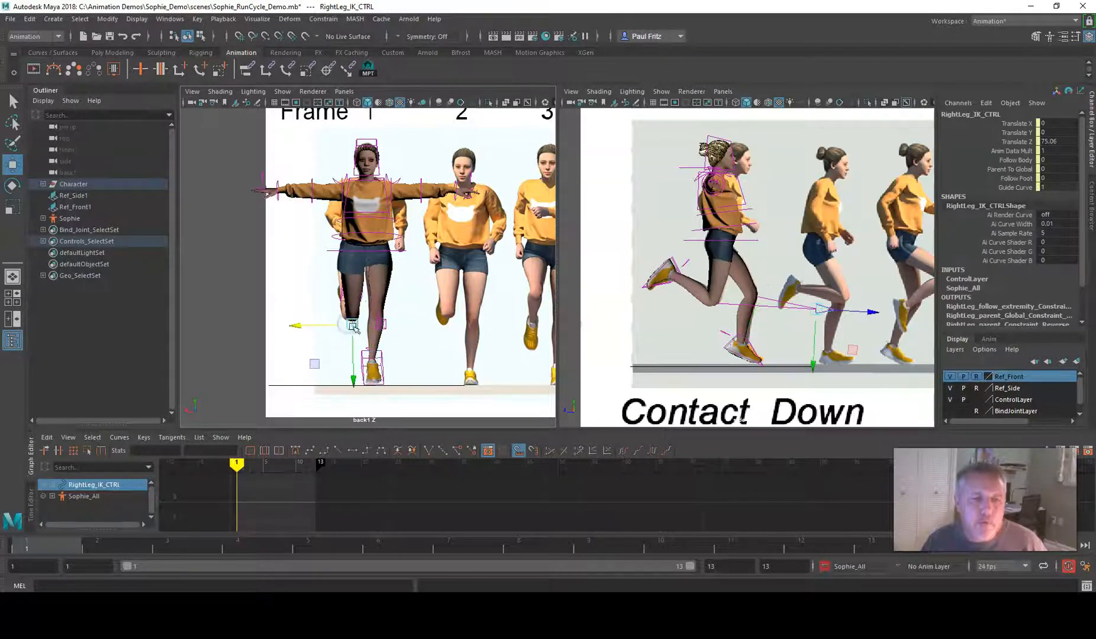
{"action": "left_click_drag", "start_coordinate": [302, 324], "coordinate": [301, 324]}
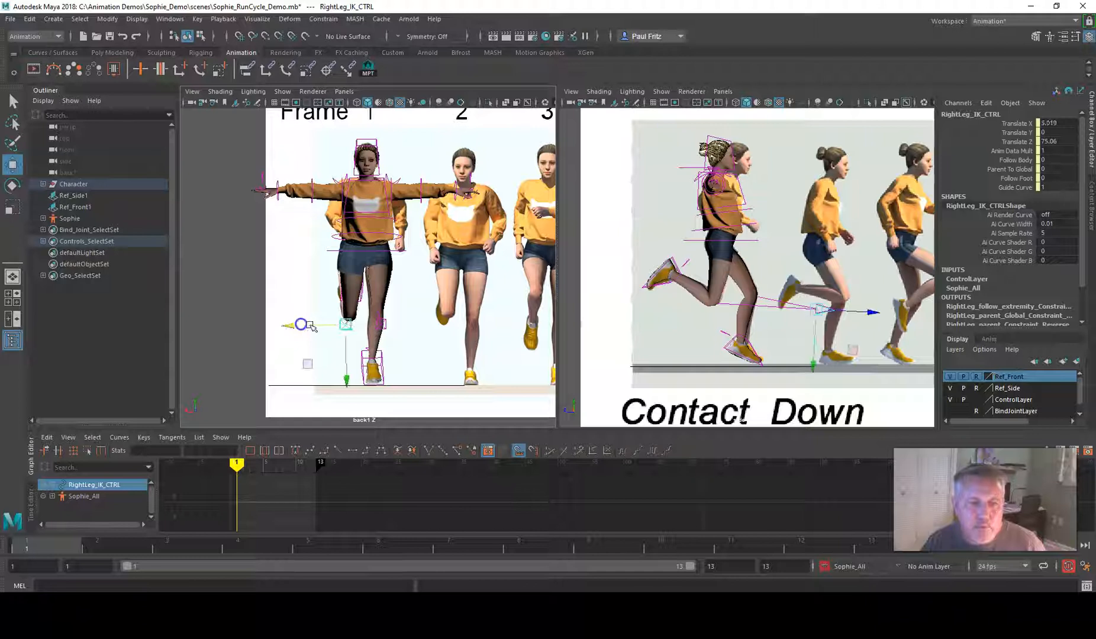
{"action": "left_click", "coordinate": [379, 325]}
{"action": "left_click_drag", "start_coordinate": [360, 320], "coordinate": [356, 323]}
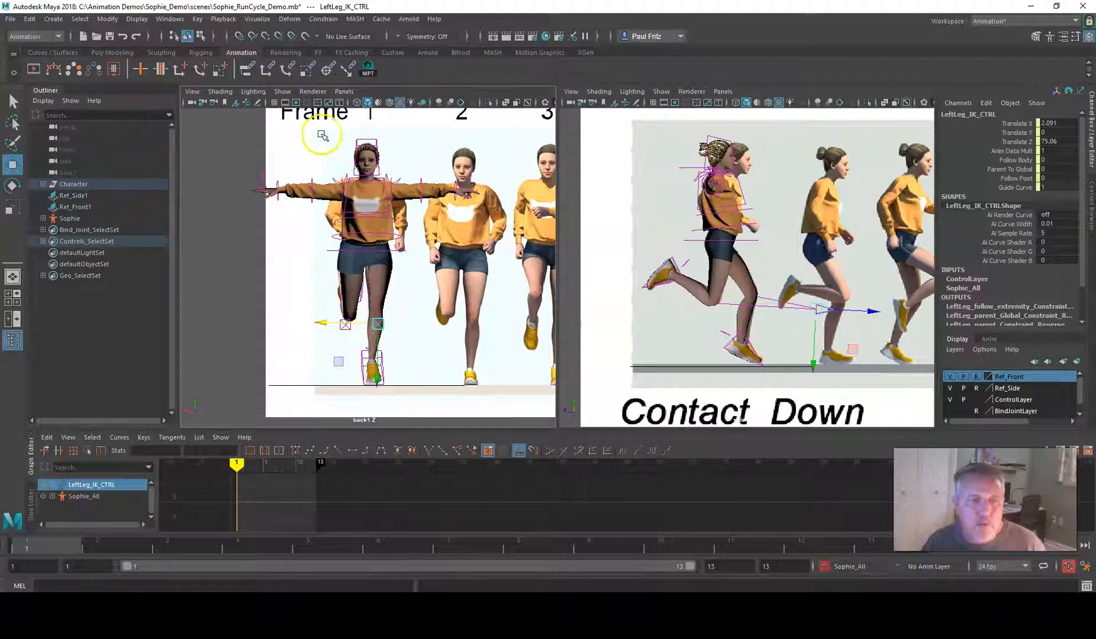
Turn on the front view grid and shift the left knee control and left foot slightly outward, the foot to Translate X about -4
{"action": "left_click", "coordinate": [273, 102]}
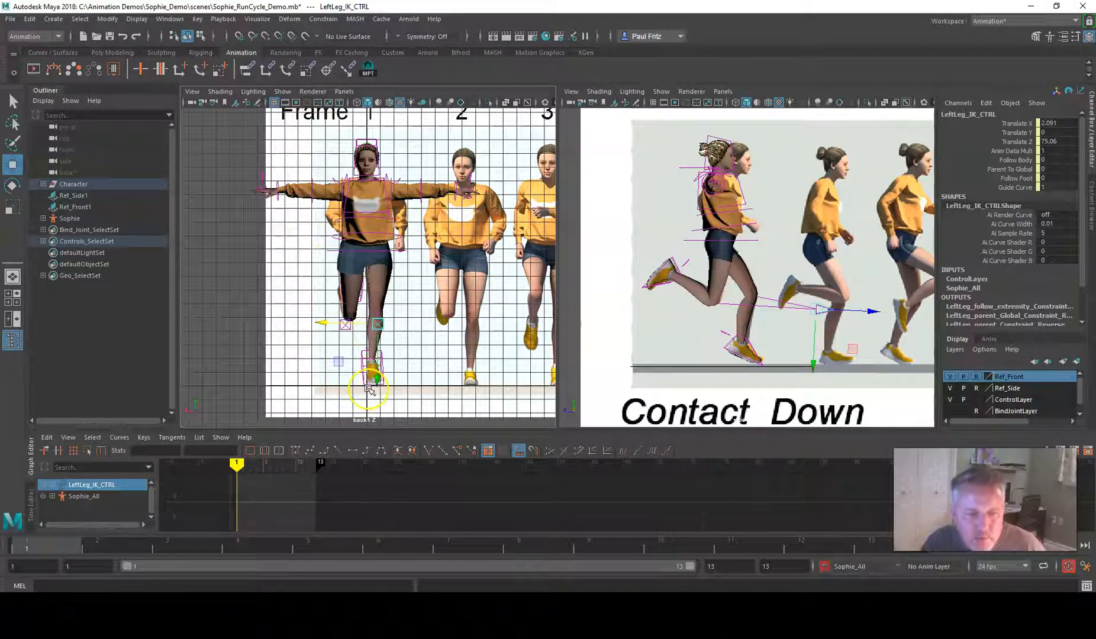
{"action": "left_click", "coordinate": [320, 323]}
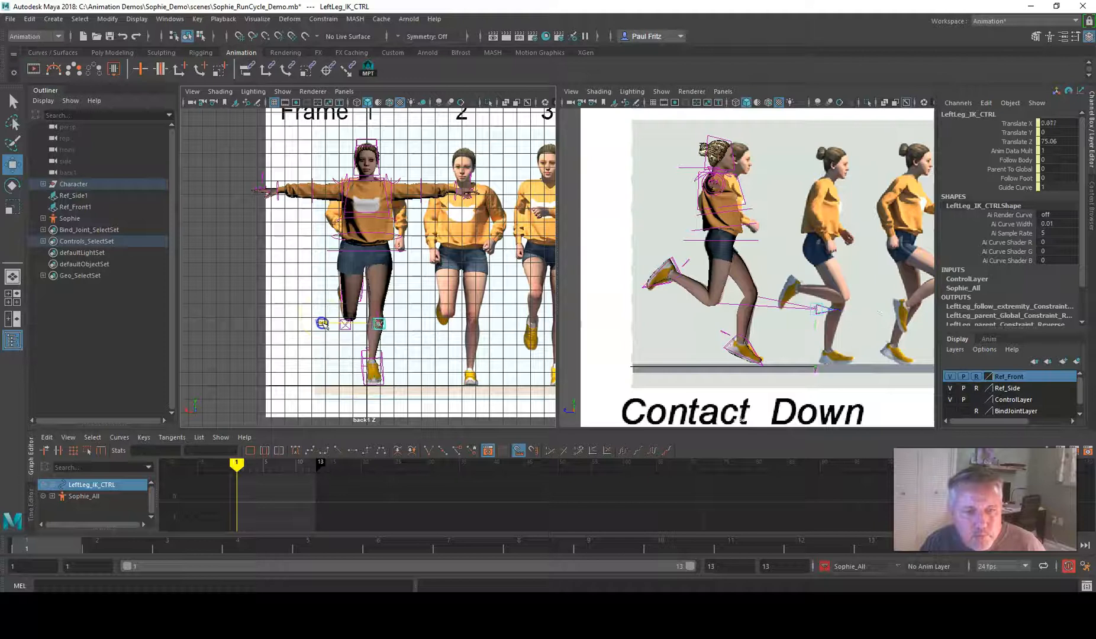
{"action": "left_click", "coordinate": [360, 374]}
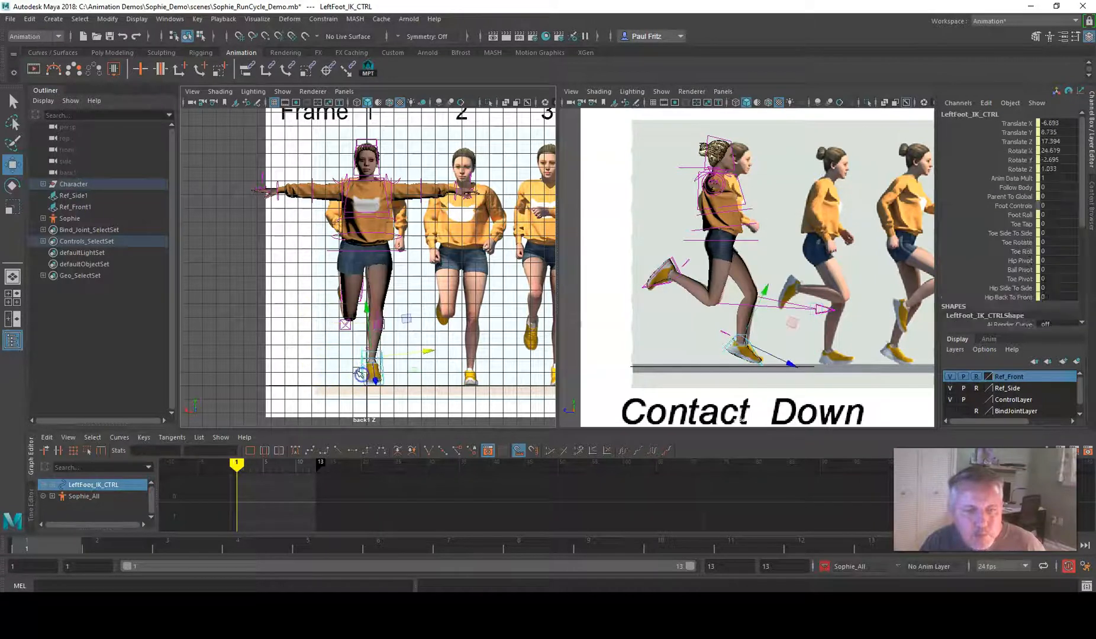
{"action": "left_click_drag", "start_coordinate": [429, 352], "coordinate": [431, 352]}
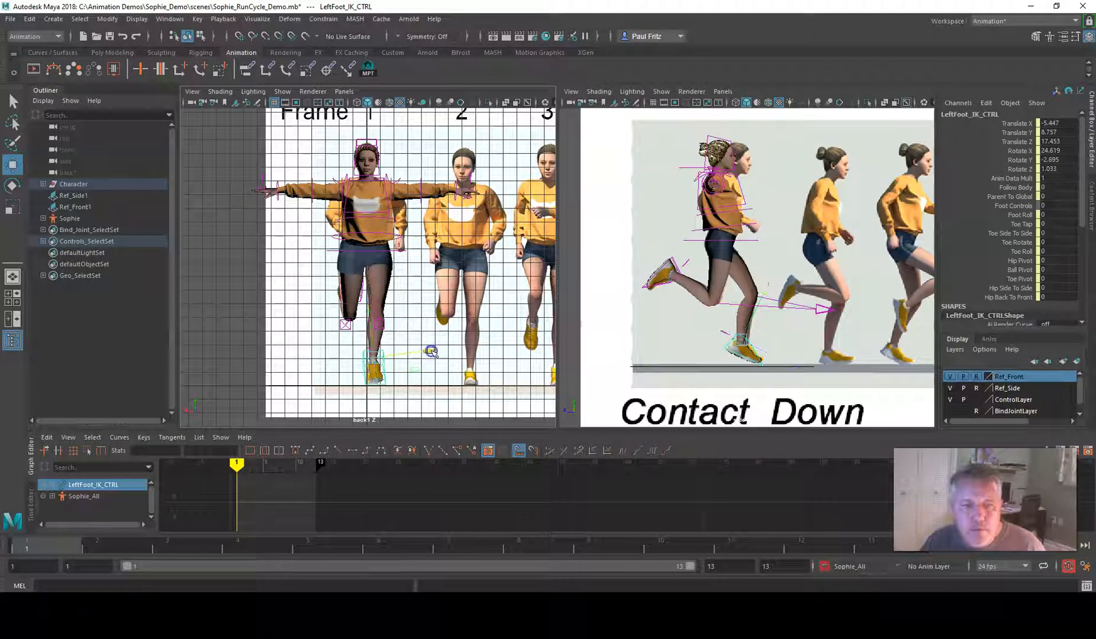
{"action": "left_click_drag", "start_coordinate": [432, 352], "coordinate": [431, 353]}
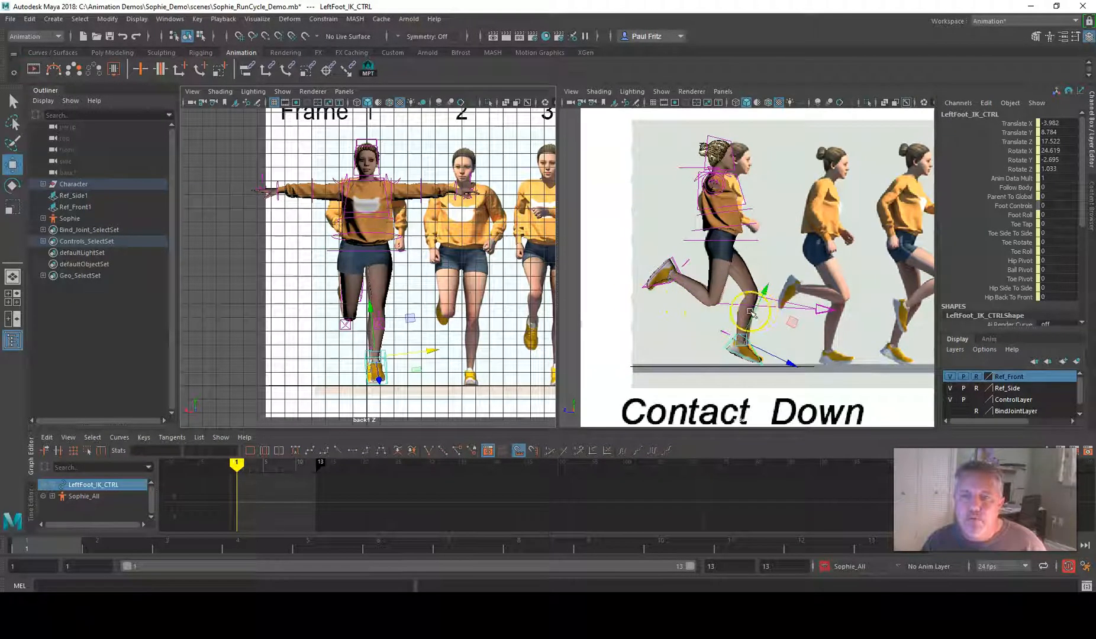
Lower both arms from the T-pose by rotating the FK arm controls down in the front view, the right one to Rotate X about 47
{"action": "scroll", "coordinate": [334, 196], "scroll_direction": "up", "scroll_amount": 3}
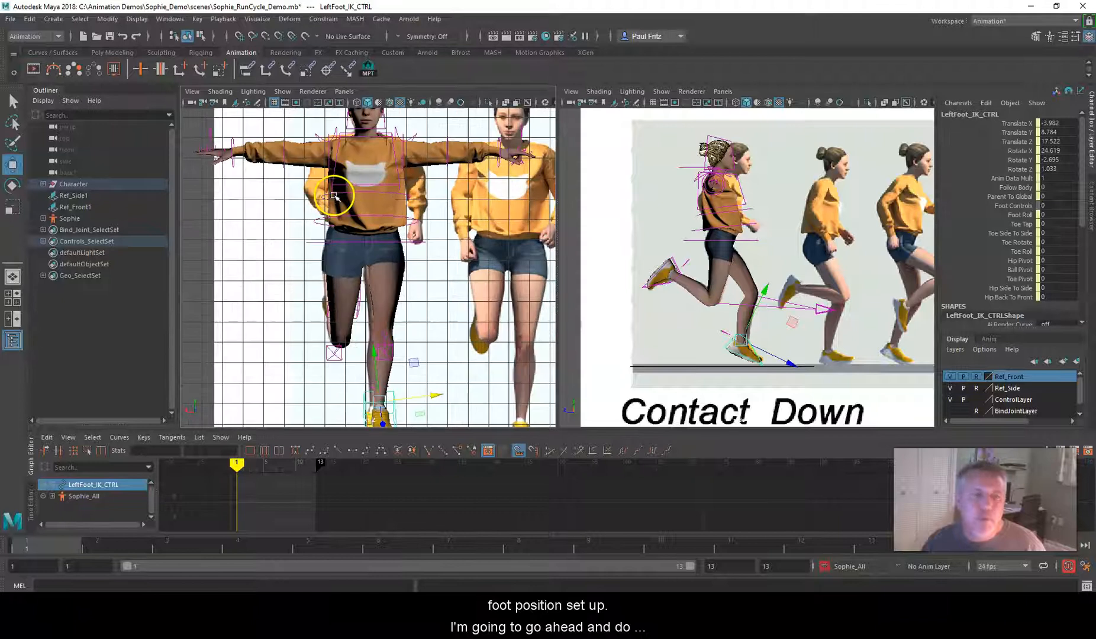
{"action": "middle_click_drag", "start_coordinate": [324, 188], "coordinate": [328, 291], "text": "alt"}
{"action": "scroll", "coordinate": [327, 292], "scroll_direction": "up", "scroll_amount": 3}
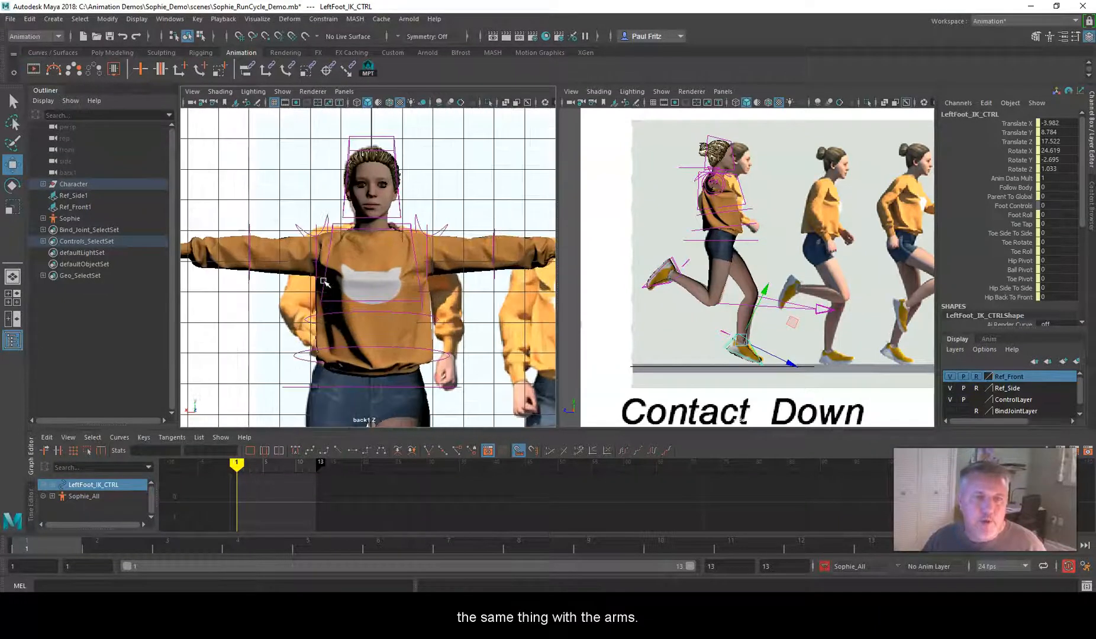
{"action": "left_click", "coordinate": [316, 249]}
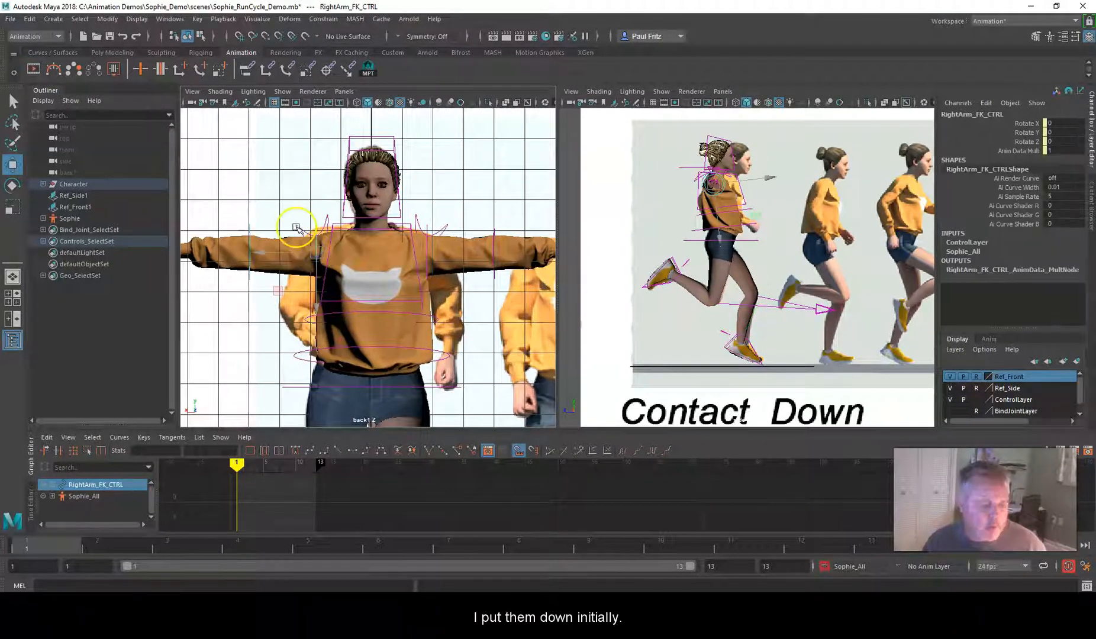
{"action": "key", "text": "e"}
{"action": "left_click_drag", "start_coordinate": [294, 197], "coordinate": [275, 239]}
{"action": "left_click", "coordinate": [428, 253]}
{"action": "left_click_drag", "start_coordinate": [448, 205], "coordinate": [462, 225]}
Rotate both shoulder controls slightly downward, the right one to Rotate X about 9 and the left one to about 3
{"action": "left_click", "coordinate": [324, 217]}
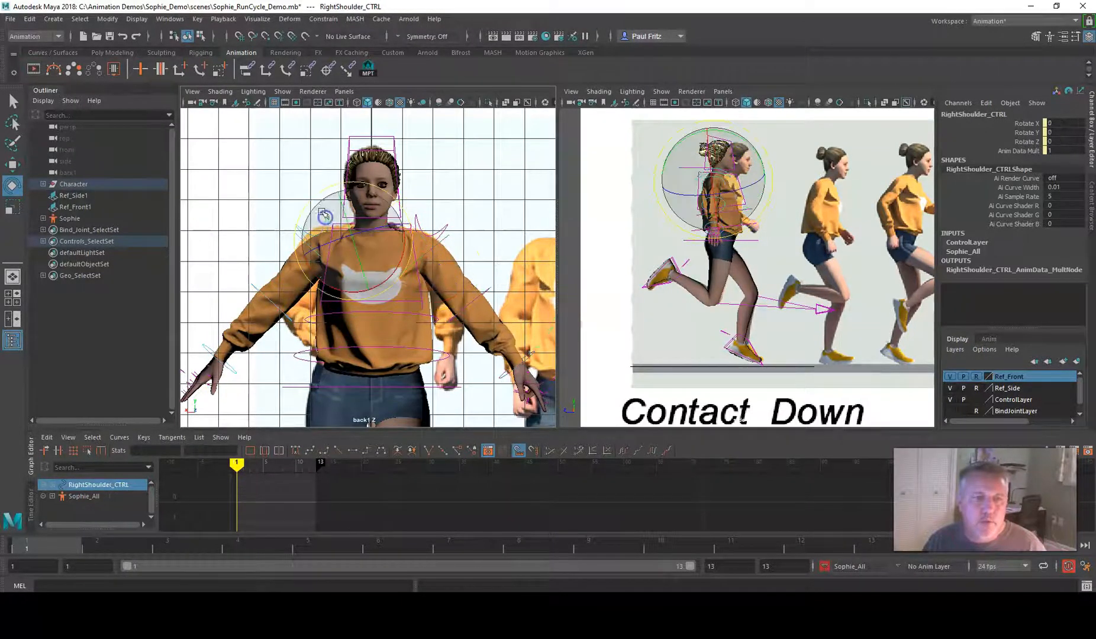
{"action": "left_click_drag", "start_coordinate": [324, 217], "coordinate": [310, 203]}
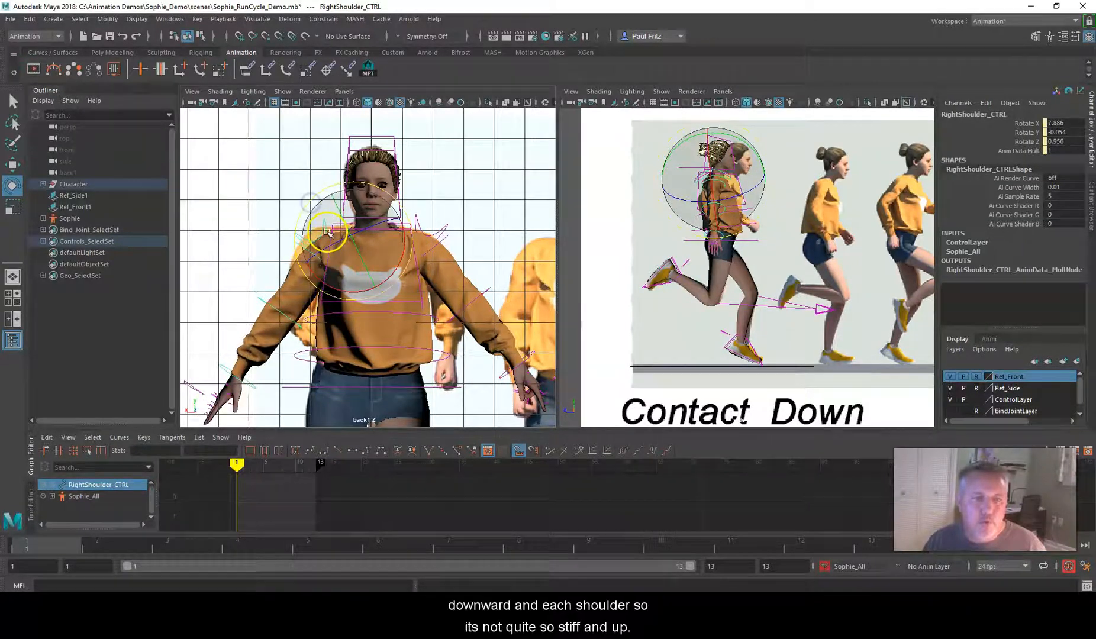
{"action": "left_click", "coordinate": [445, 227]}
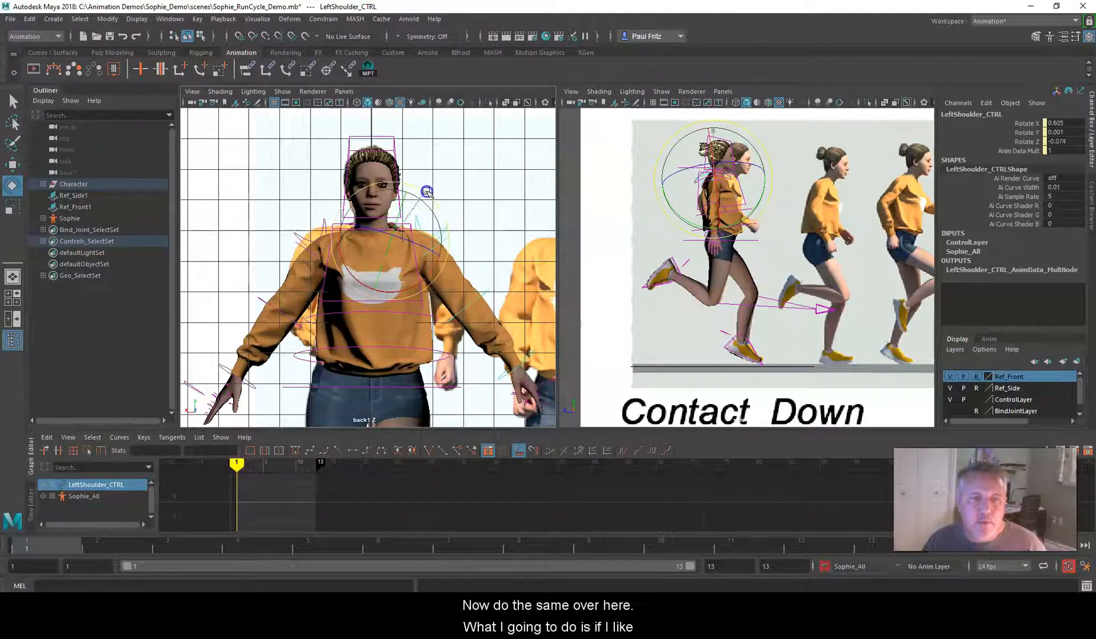
{"action": "left_click", "coordinate": [301, 230]}
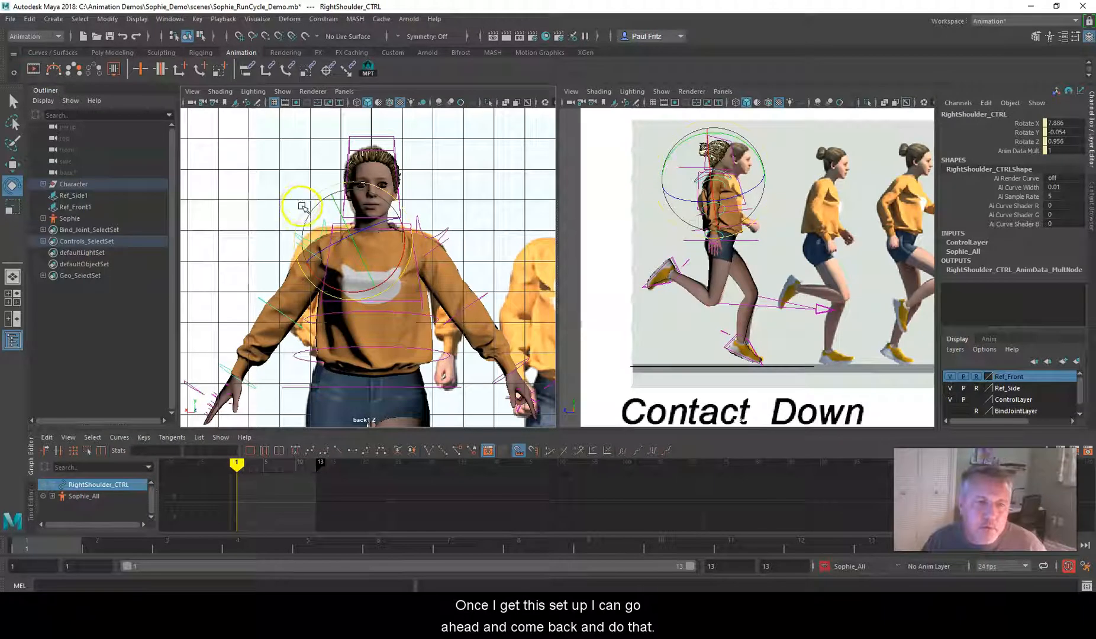
{"action": "left_click_drag", "start_coordinate": [302, 207], "coordinate": [302, 207]}
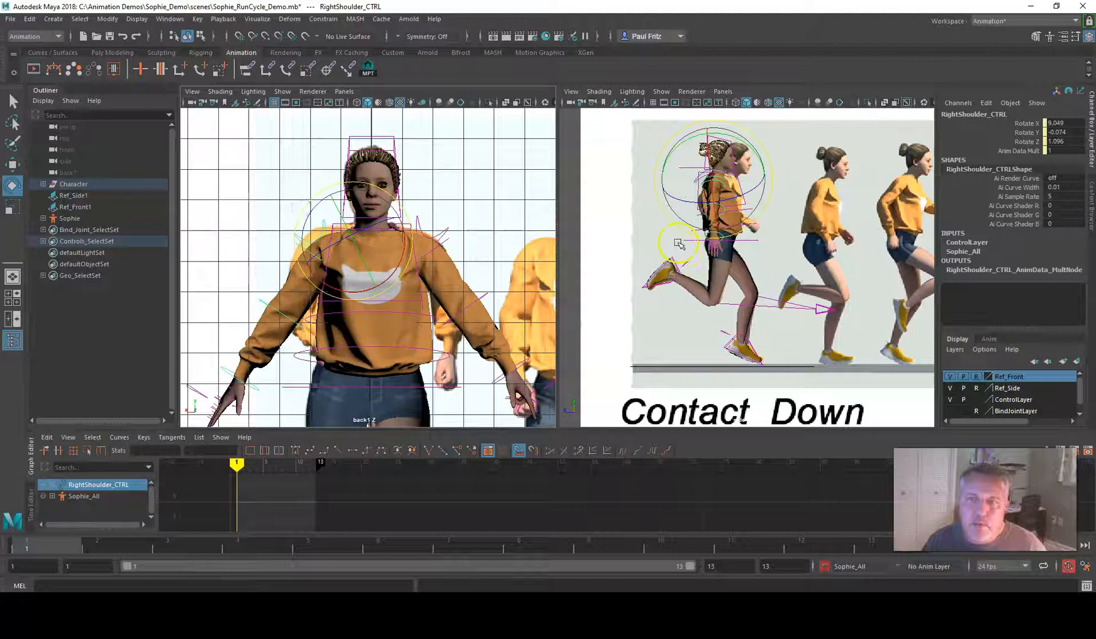
Switch the side view to the perspective camera and set the right shoulder control to Rotate X 9, Rotate Y 0 and Rotate Z 0
{"action": "left_click", "coordinate": [734, 91]}
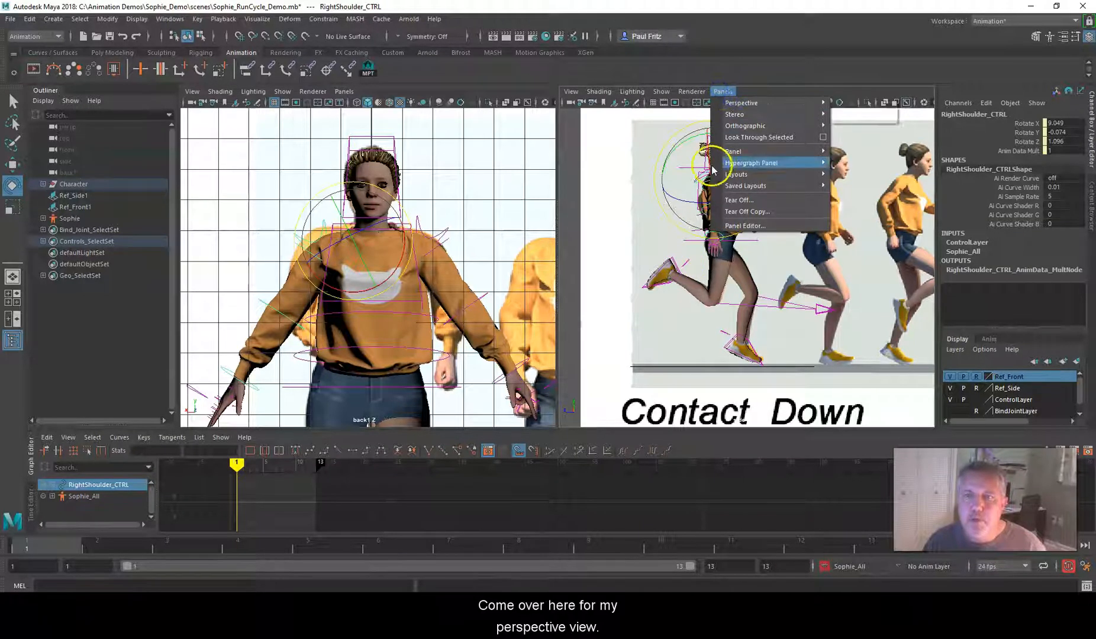
{"action": "left_click", "coordinate": [841, 103]}
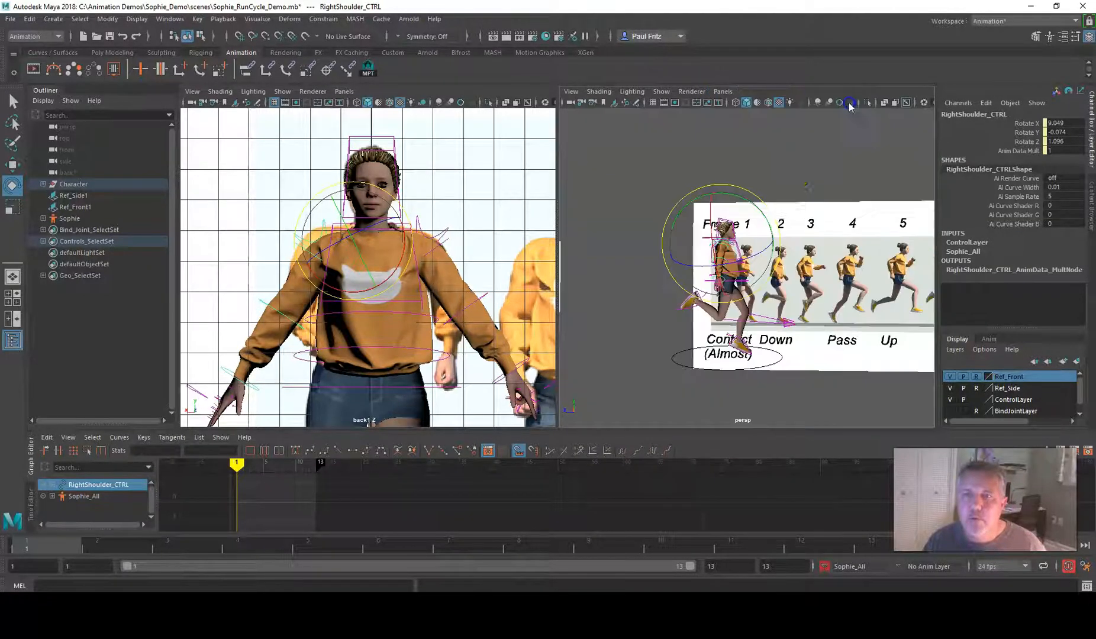
{"action": "right_click_drag", "start_coordinate": [720, 226], "coordinate": [715, 281], "text": "alt"}
{"action": "left_click_drag", "start_coordinate": [714, 281], "coordinate": [668, 285], "text": "alt"}
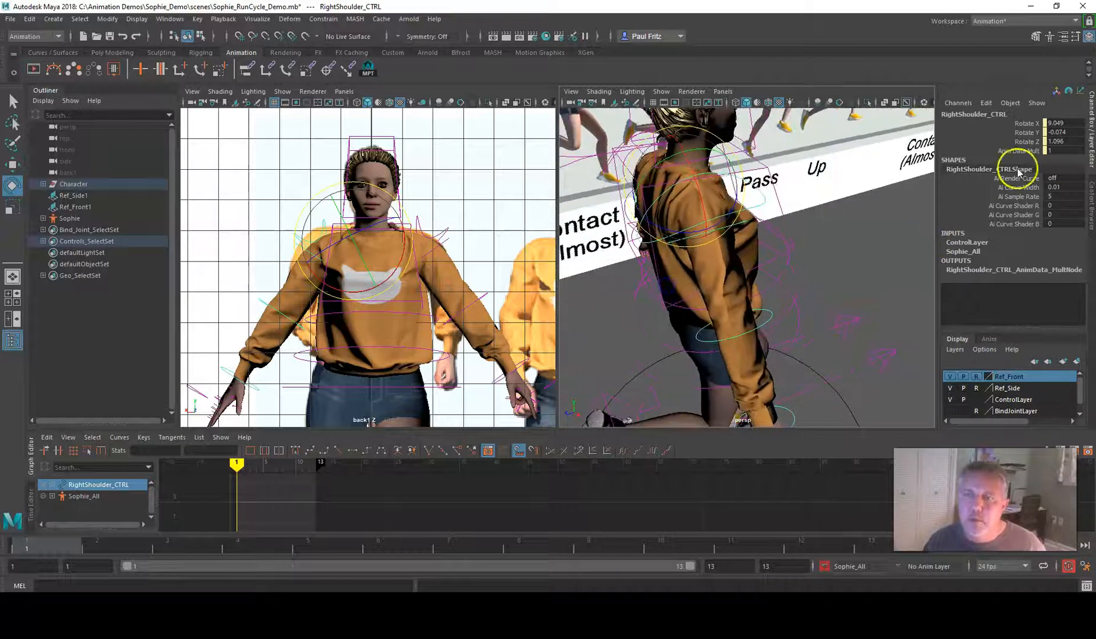
{"action": "double_click", "coordinate": [1071, 123]}
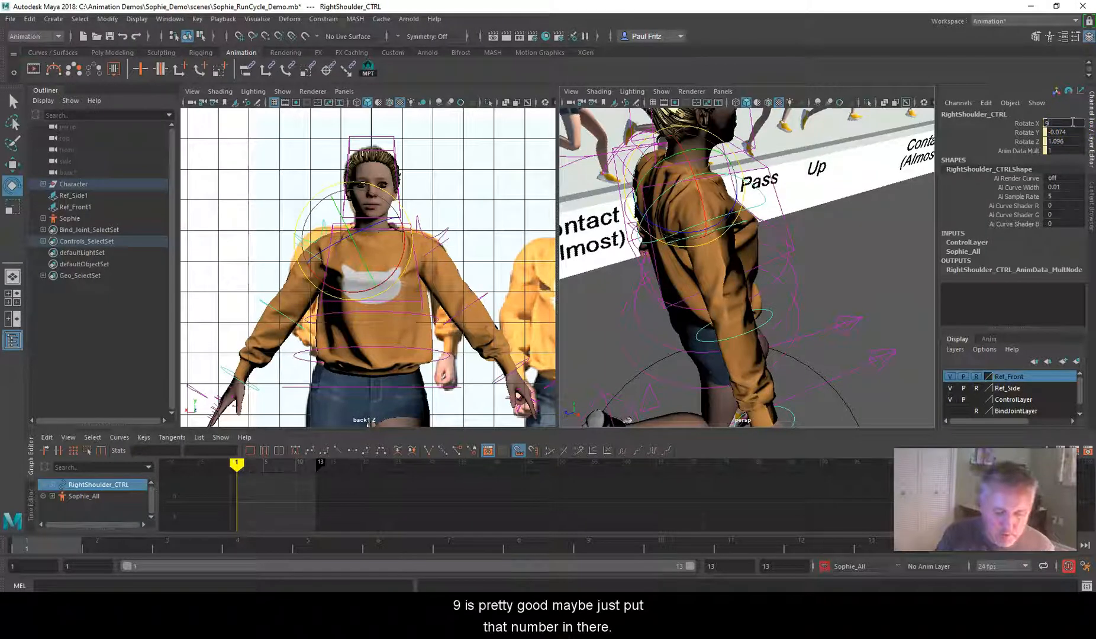
{"action": "key", "text": "Return"}
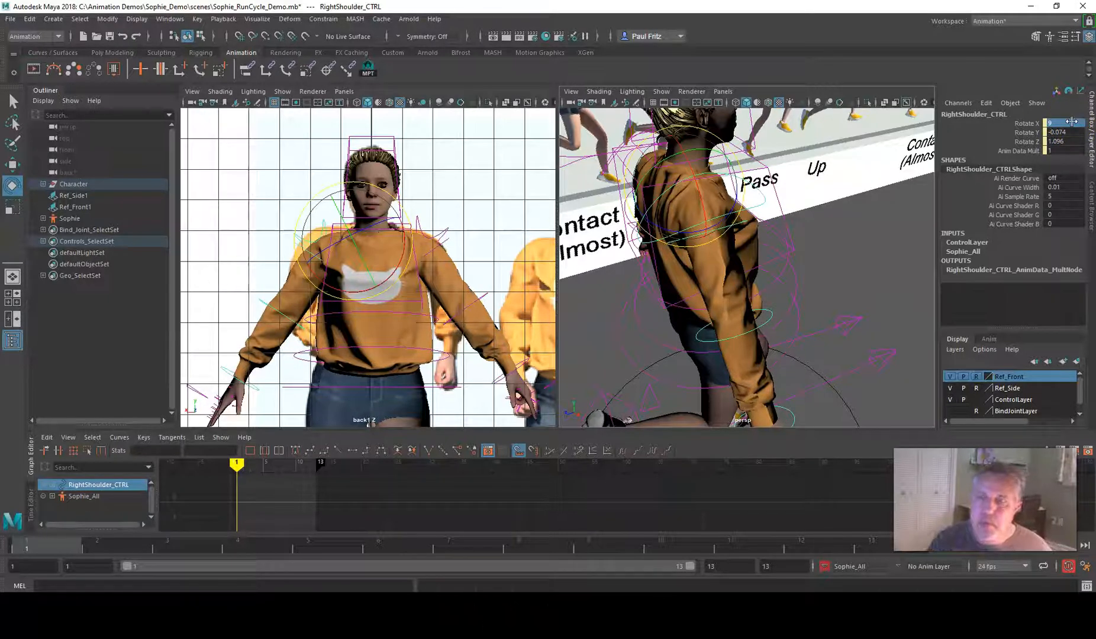
{"action": "left_click_drag", "start_coordinate": [778, 227], "coordinate": [865, 256], "text": "alt"}
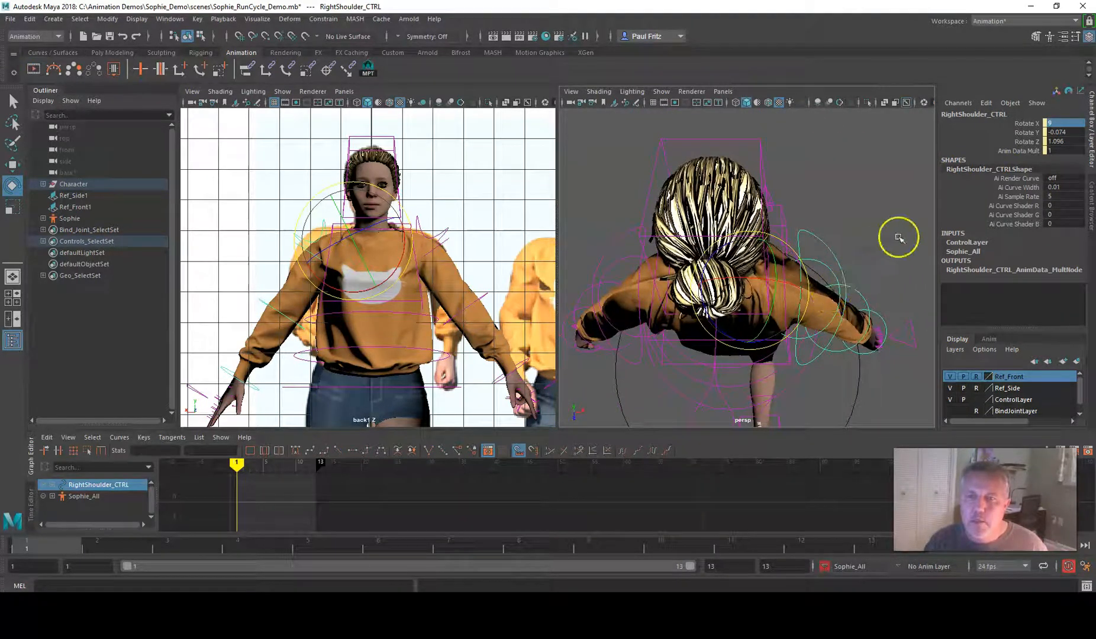
{"action": "left_click_drag", "start_coordinate": [1064, 132], "coordinate": [1064, 142]}
{"action": "type", "text": "0"}
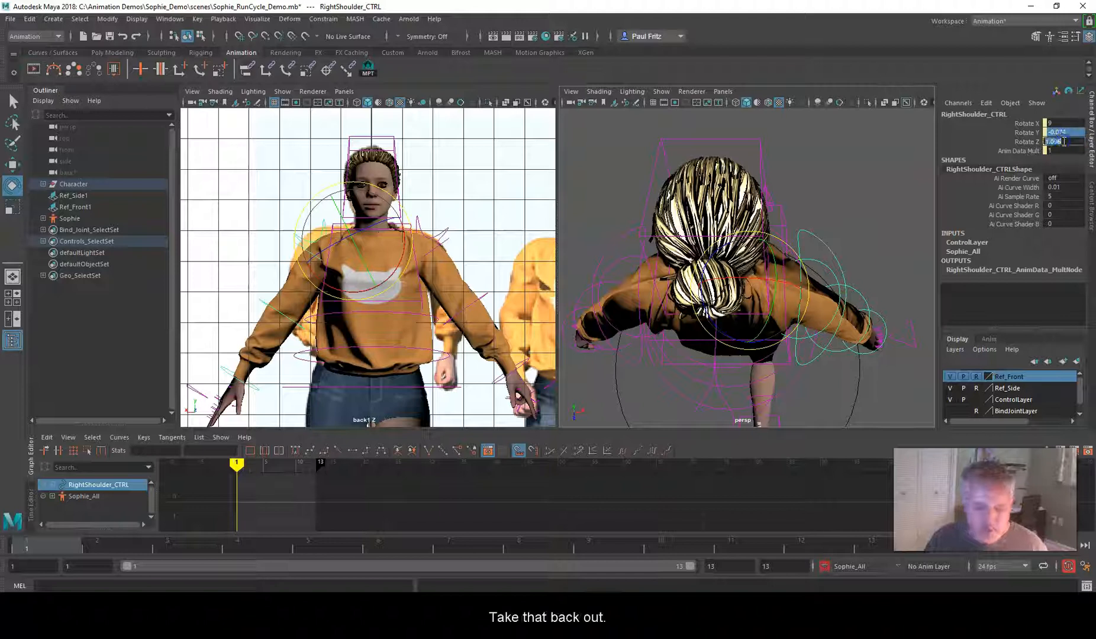
{"action": "key", "text": "Return"}
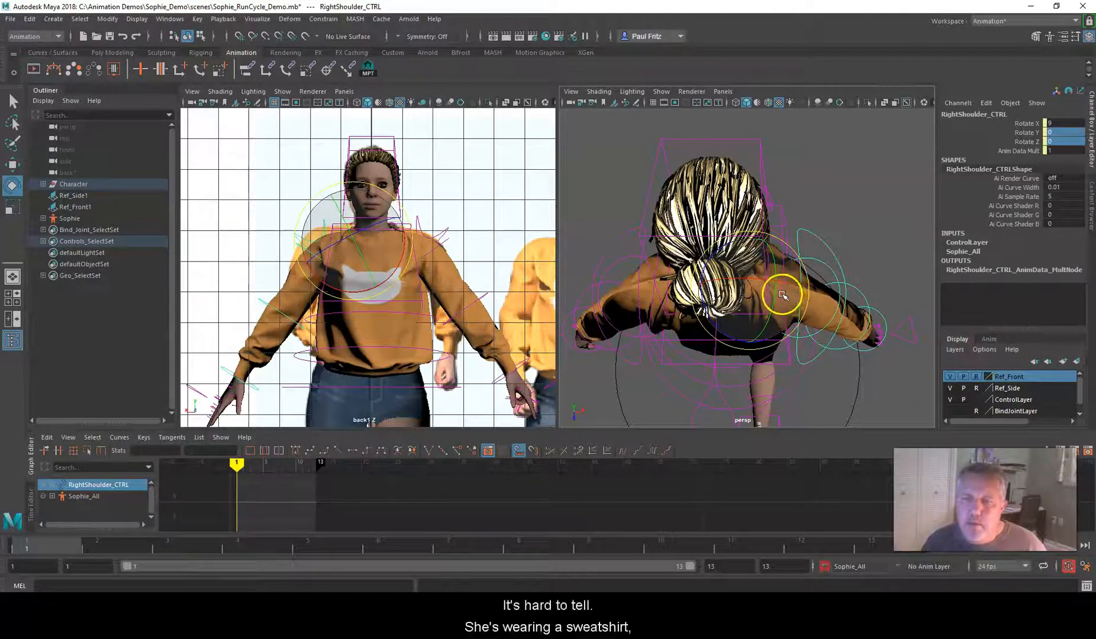
Set the left shoulder control to Rotate X 9 with Rotate Y and Rotate Z at 0
{"action": "left_click_drag", "start_coordinate": [770, 294], "coordinate": [680, 186], "text": "alt"}
{"action": "middle_click_drag", "start_coordinate": [680, 186], "coordinate": [648, 245], "text": "alt"}
{"action": "left_click_drag", "start_coordinate": [658, 226], "coordinate": [656, 213], "text": "alt"}
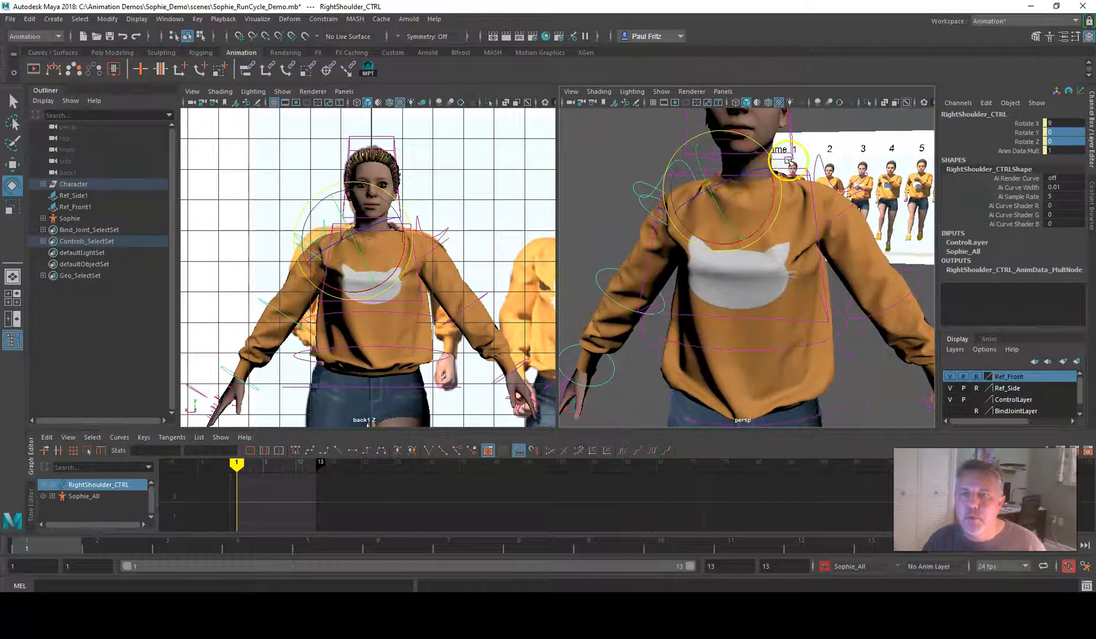
{"action": "left_click", "coordinate": [821, 161]}
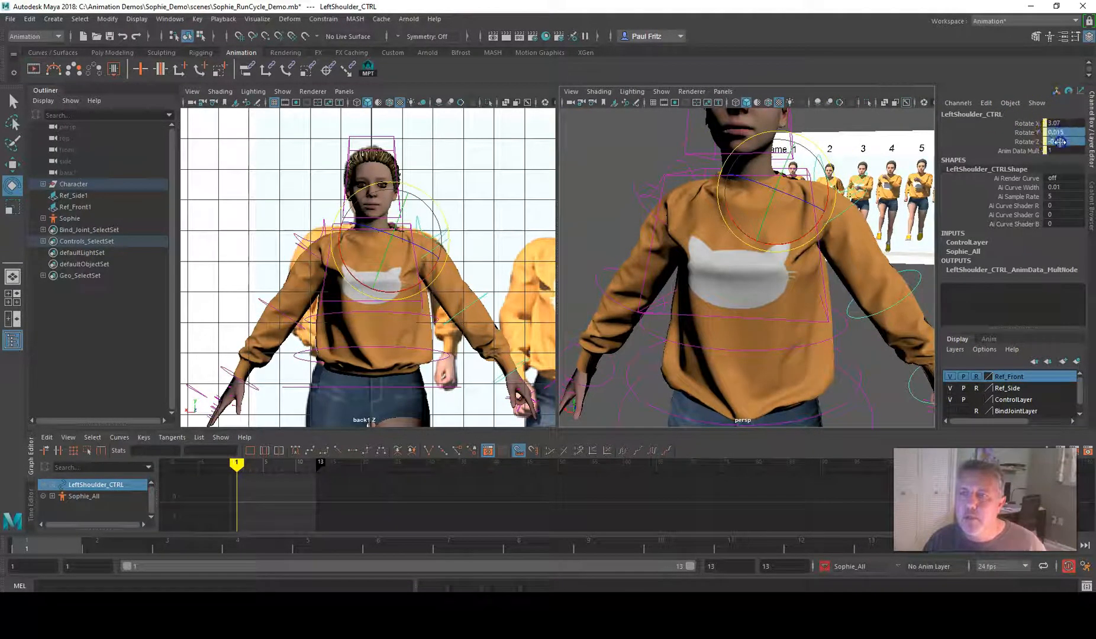
{"action": "type", "text": "0"}
{"action": "key", "text": "Return"}
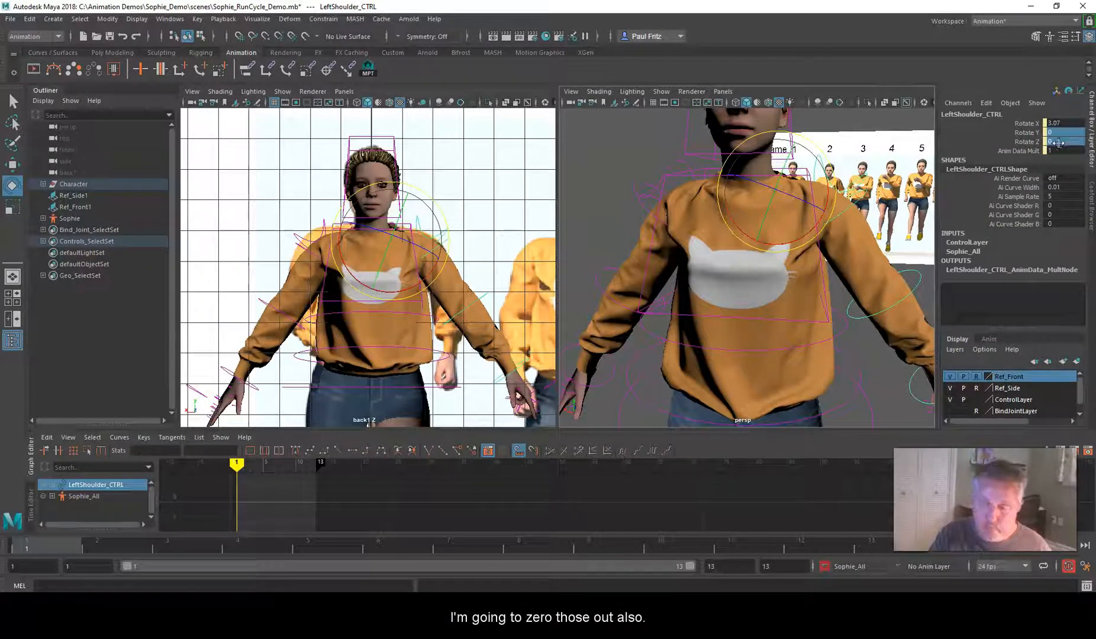
{"action": "double_click", "coordinate": [1059, 124]}
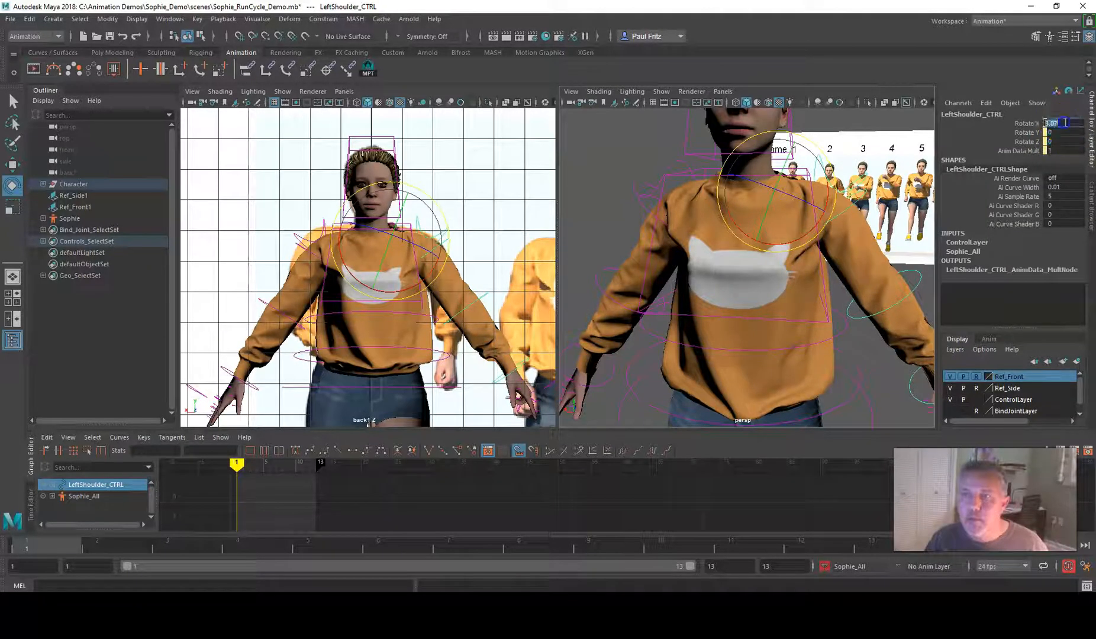
{"action": "type", "text": "9"}
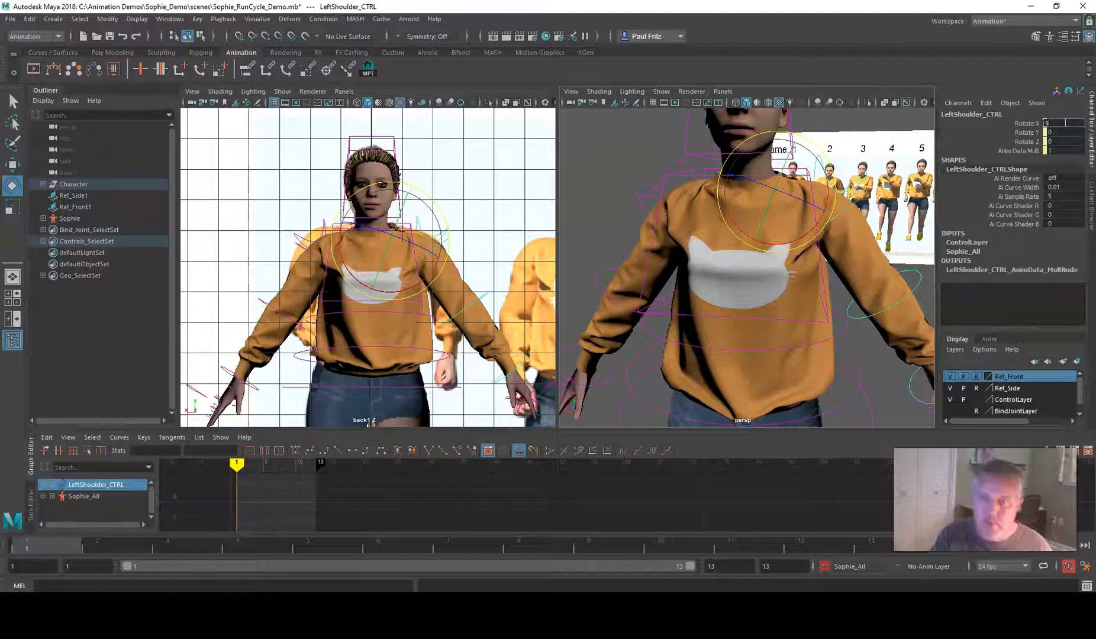
{"action": "key", "text": "Return"}
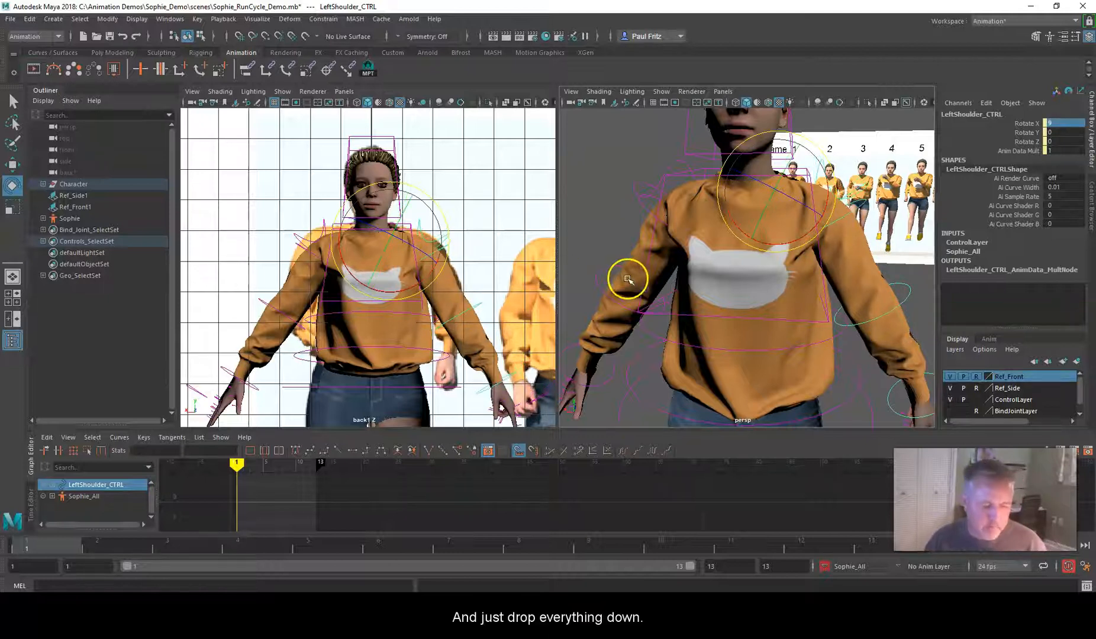
Rotate both FK arm controls further down toward the body, the right one to Rotate X about 60
{"action": "left_click_drag", "start_coordinate": [614, 252], "coordinate": [678, 245], "text": "alt"}
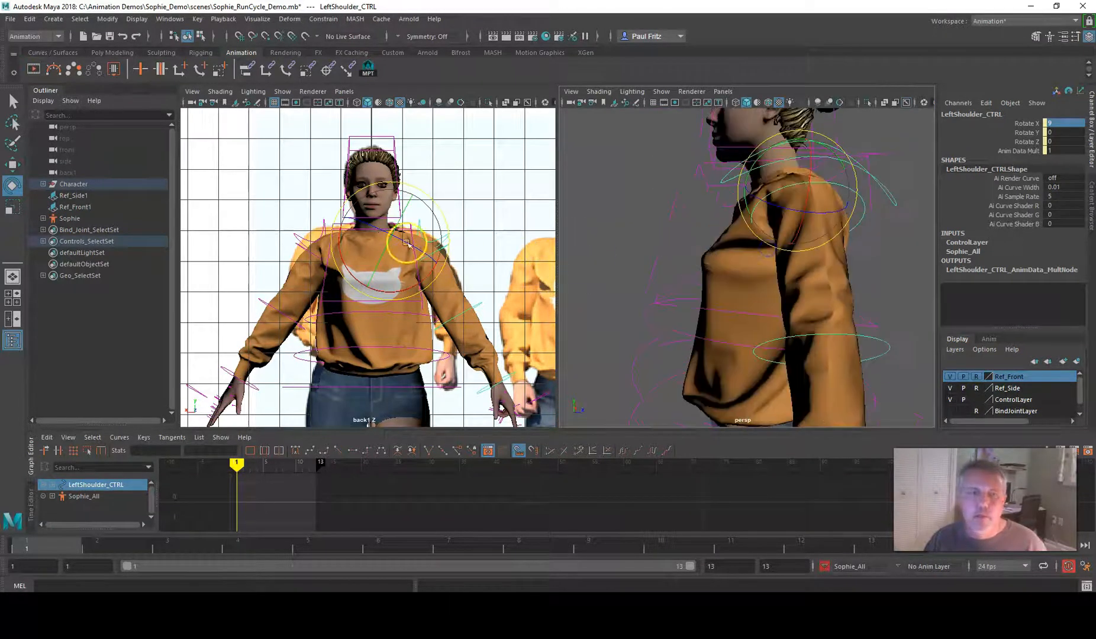
{"action": "left_click", "coordinate": [296, 246]}
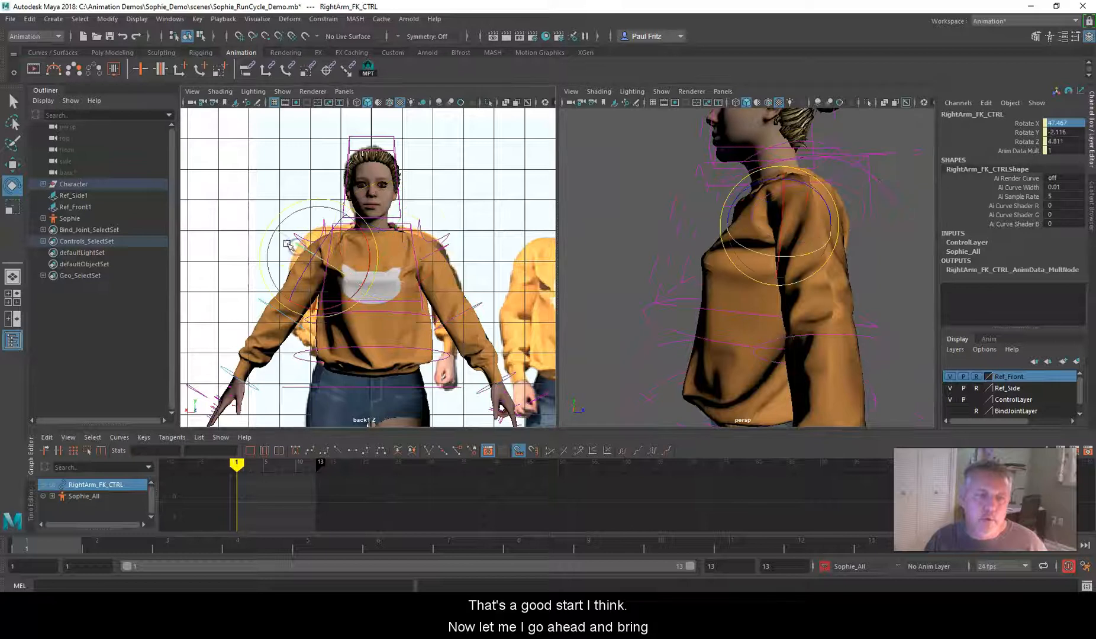
{"action": "left_click_drag", "start_coordinate": [271, 216], "coordinate": [269, 232]}
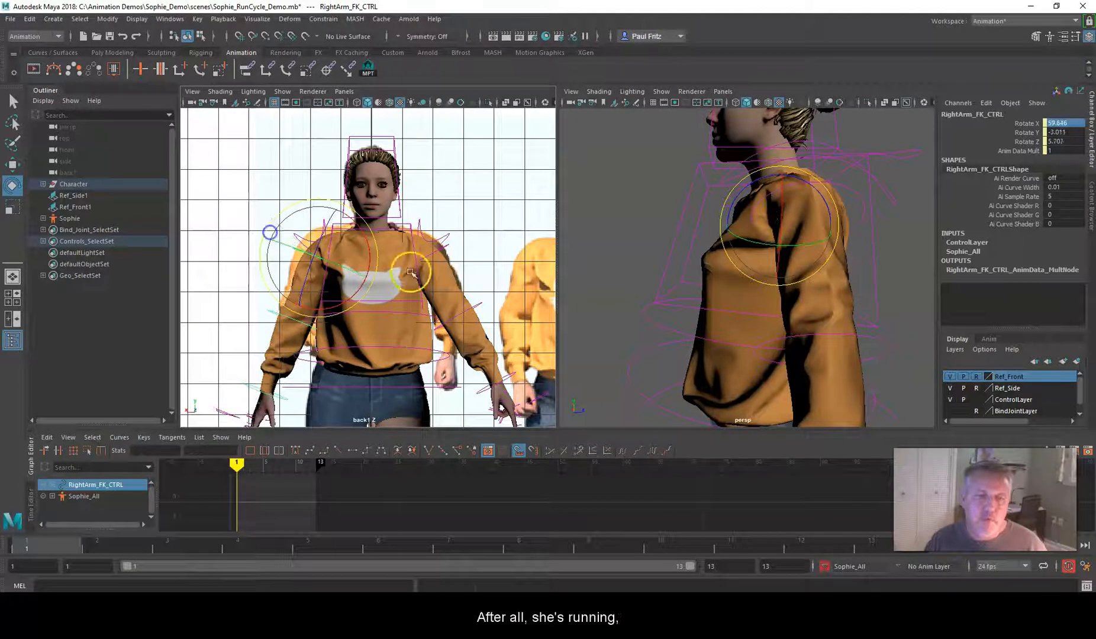
{"action": "left_click", "coordinate": [445, 250]}
{"action": "left_click_drag", "start_coordinate": [471, 223], "coordinate": [472, 226]}
Bend both forearms forward, the right to Rotate X about 37 and Z about -66, the left to X about 21, Y about -17, Z about 34
{"action": "scroll", "coordinate": [302, 303], "scroll_direction": "down", "scroll_amount": 1}
{"action": "middle_click_drag", "start_coordinate": [293, 306], "coordinate": [290, 241], "text": "alt"}
{"action": "left_click", "coordinate": [297, 262]}
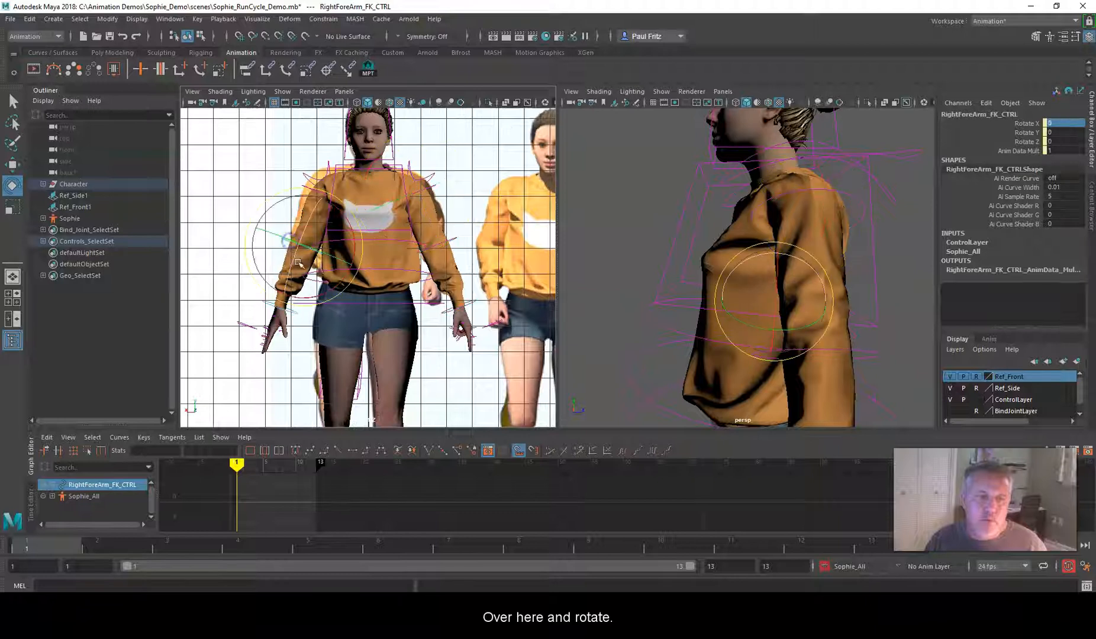
{"action": "mouse_move", "coordinate": [292, 261]}
{"action": "left_mouse_down"}
{"action": "mouse_move", "coordinate": [266, 248]}
{"action": "mouse_move", "coordinate": [304, 255]}
{"action": "left_mouse_up"}
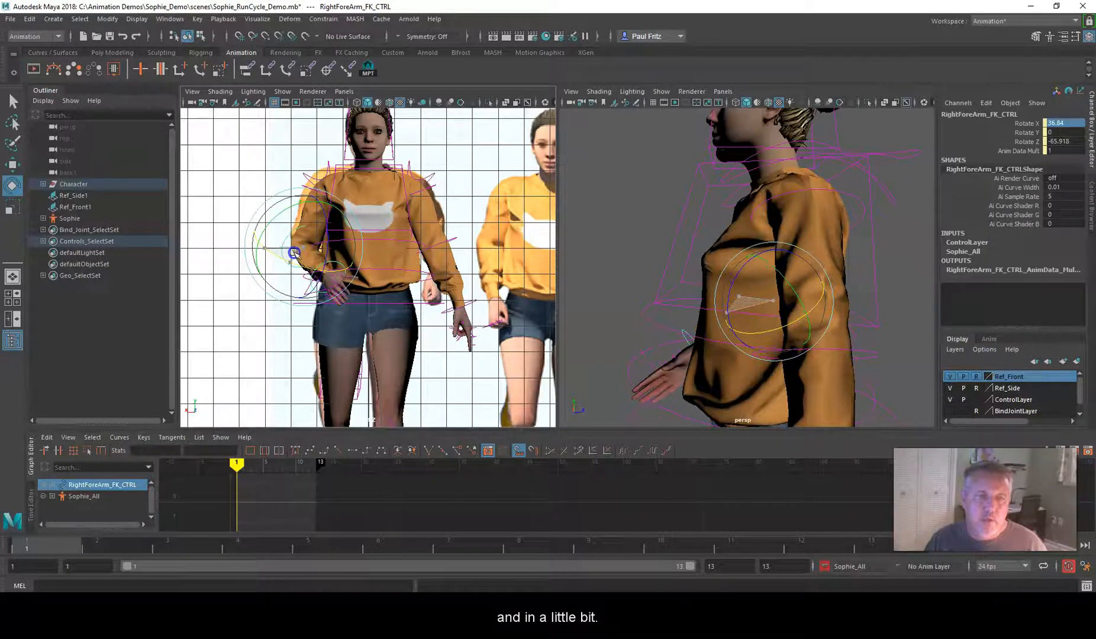
{"action": "left_click", "coordinate": [434, 247]}
{"action": "left_click_drag", "start_coordinate": [442, 253], "coordinate": [486, 248]}
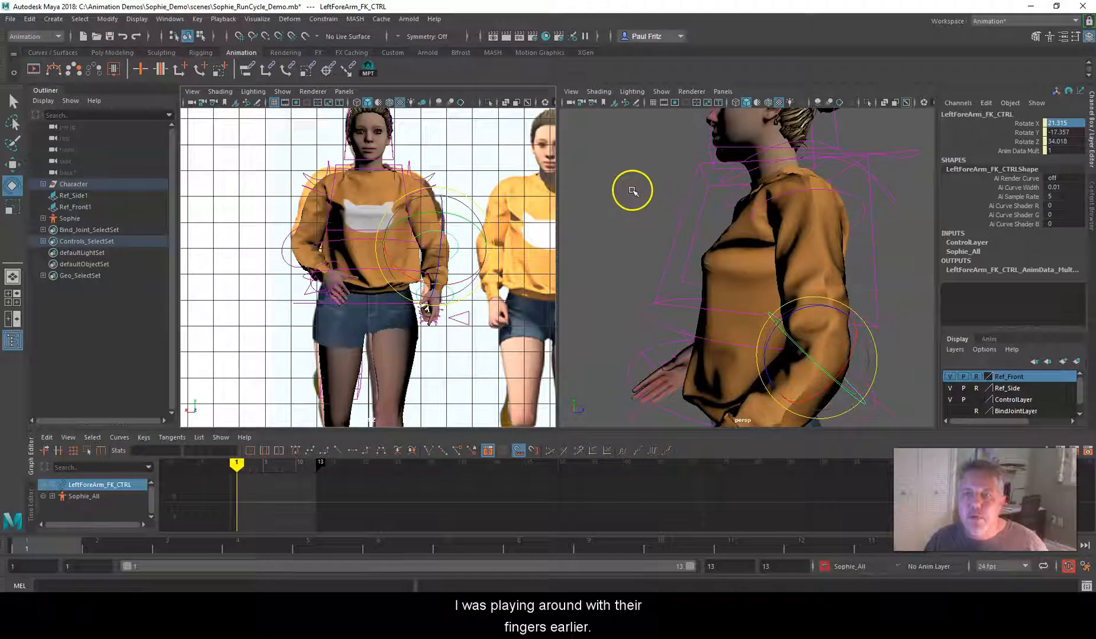
Switch the perspective view back to the orthographic side view and frame the character against the side reference
{"action": "left_click", "coordinate": [722, 91]}
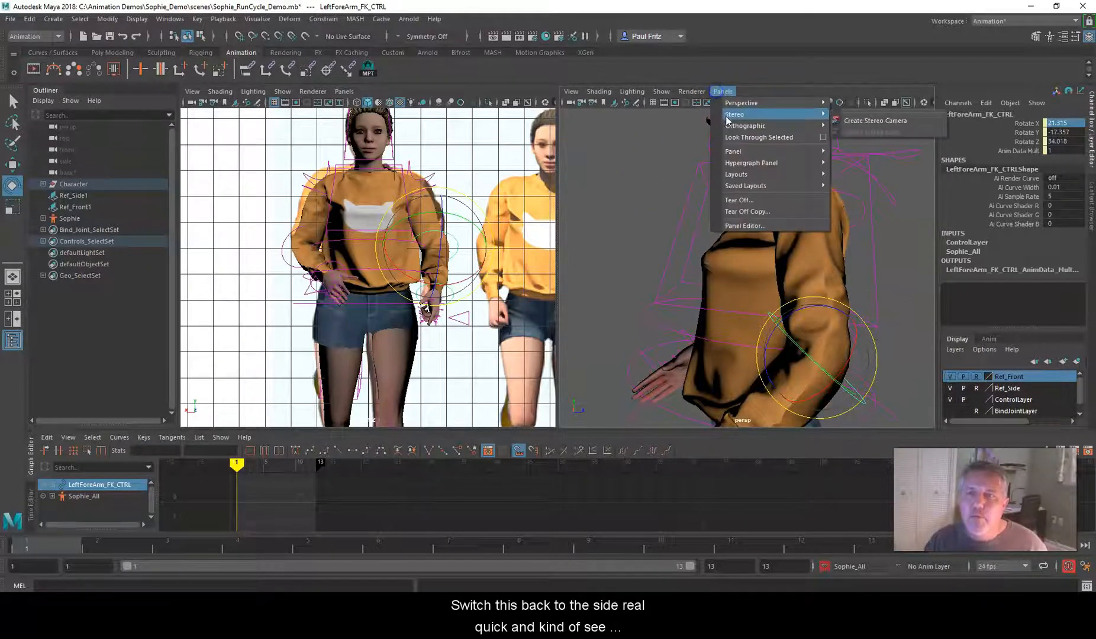
{"action": "left_click", "coordinate": [730, 125]}
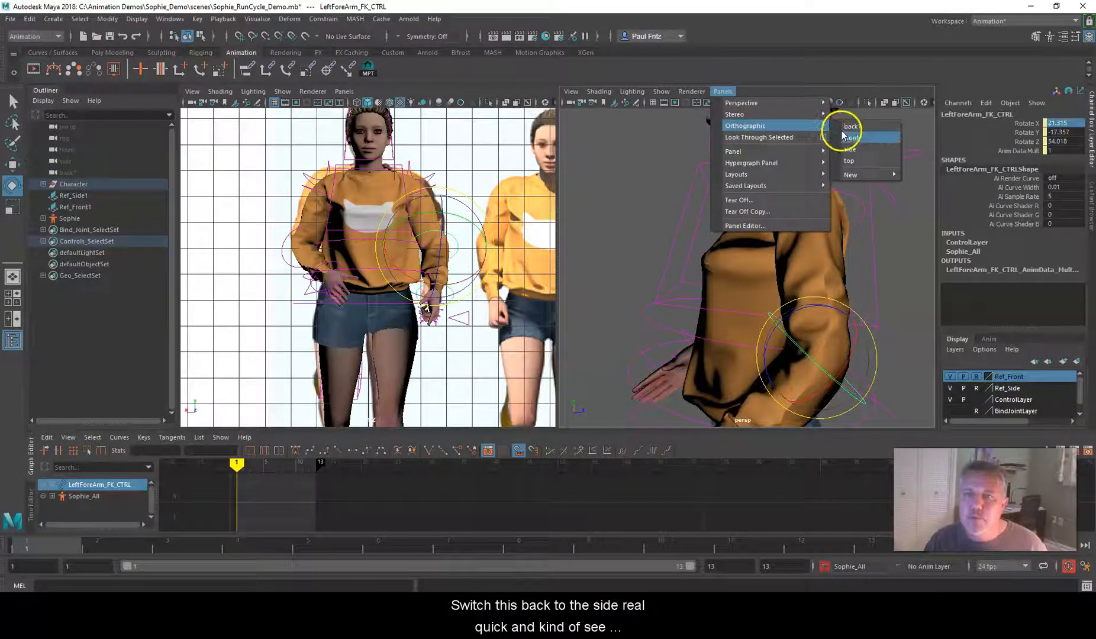
{"action": "left_click", "coordinate": [850, 149]}
{"action": "scroll", "coordinate": [741, 191], "scroll_direction": "up", "scroll_amount": 3}
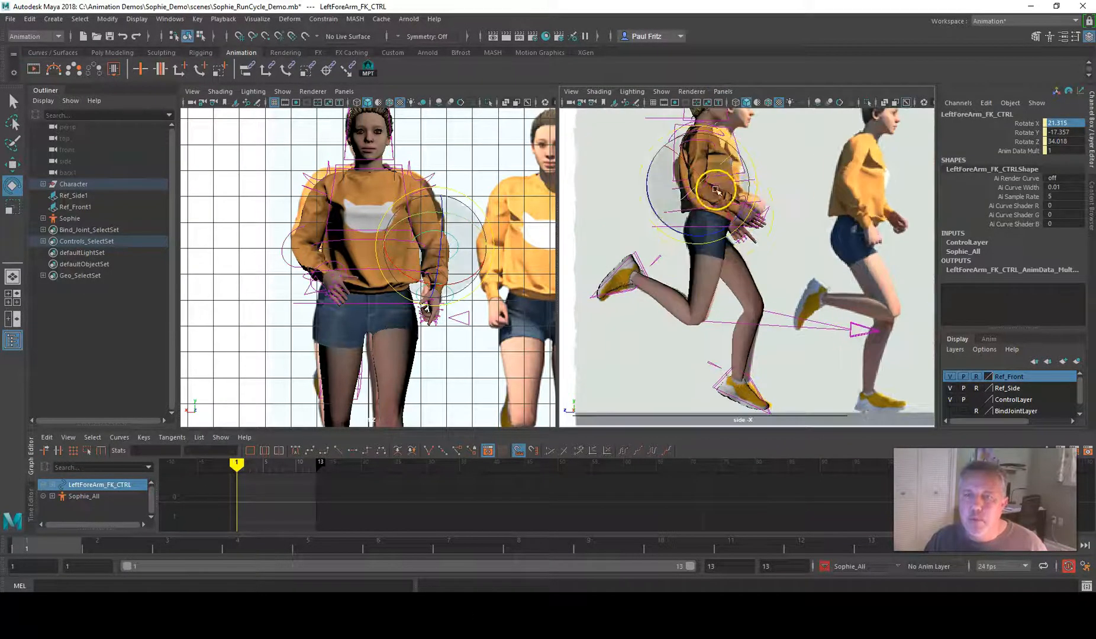
Rotate the left FK arm control back toward the reference arm, to Rotate X about 48, Y about 27 and Z about -25
{"action": "left_click", "coordinate": [443, 186]}
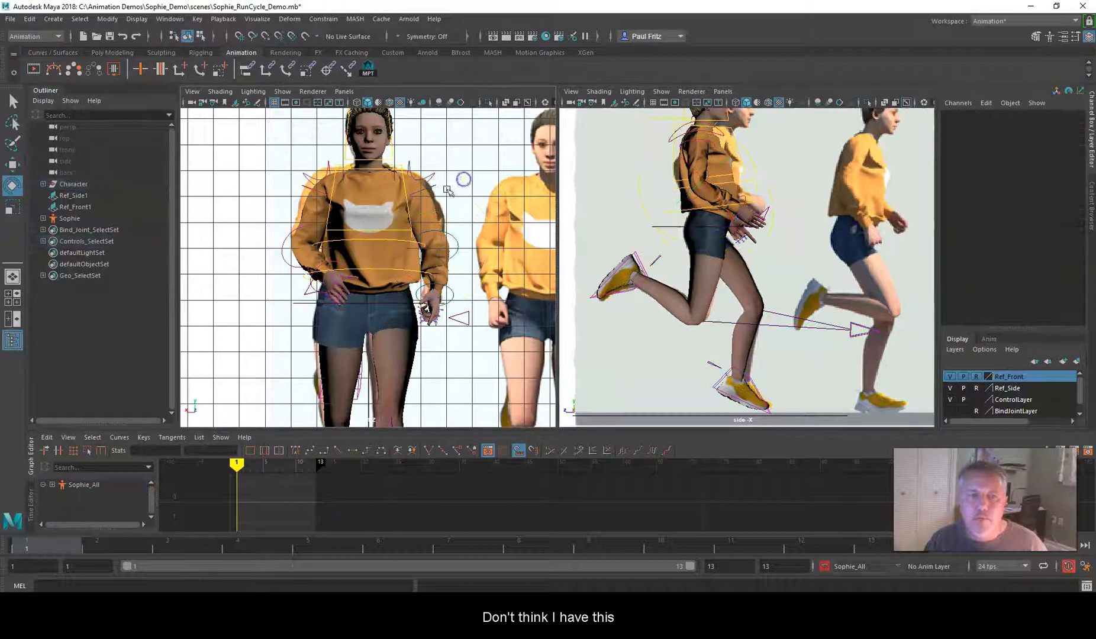
{"action": "left_click", "coordinate": [440, 188]}
{"action": "left_click_drag", "start_coordinate": [440, 187], "coordinate": [402, 205]}
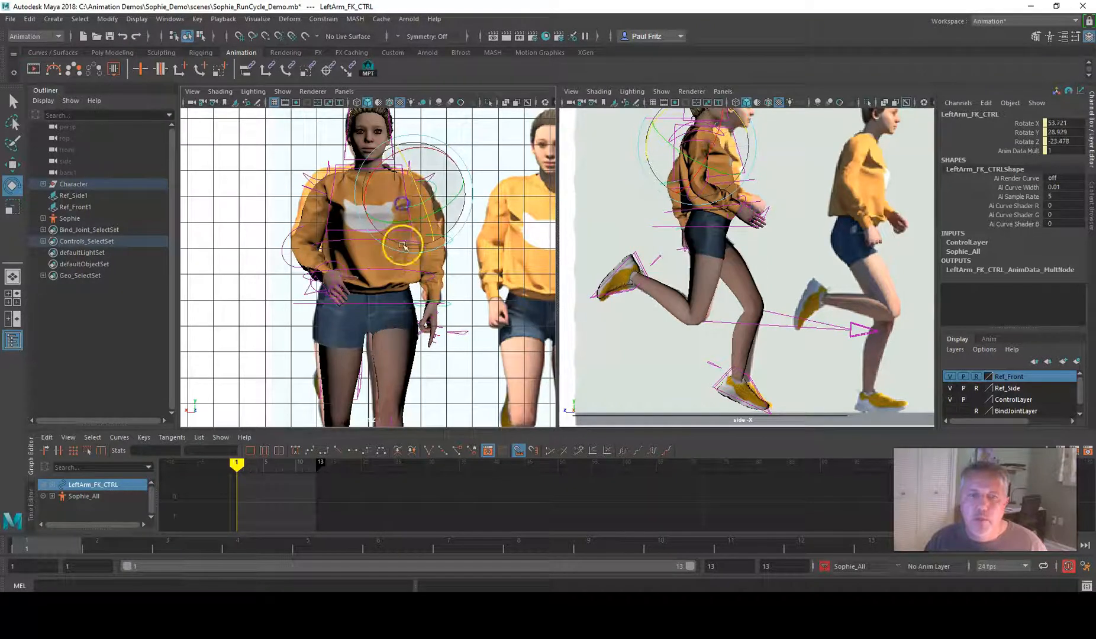
{"action": "left_click_drag", "start_coordinate": [472, 207], "coordinate": [474, 201]}
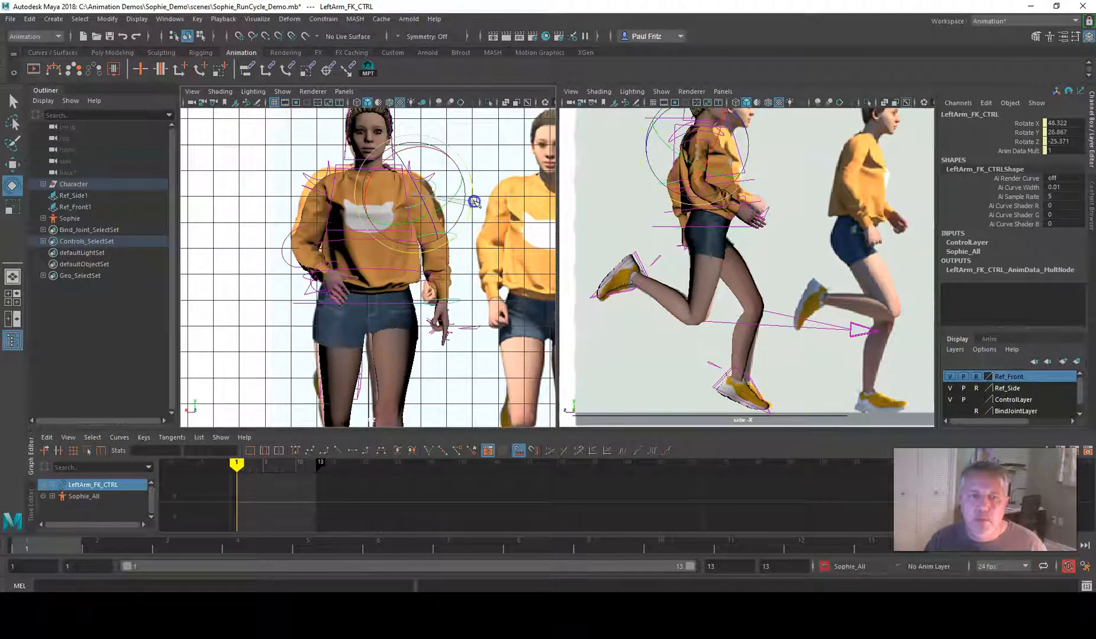
{"action": "left_click", "coordinate": [466, 242]}
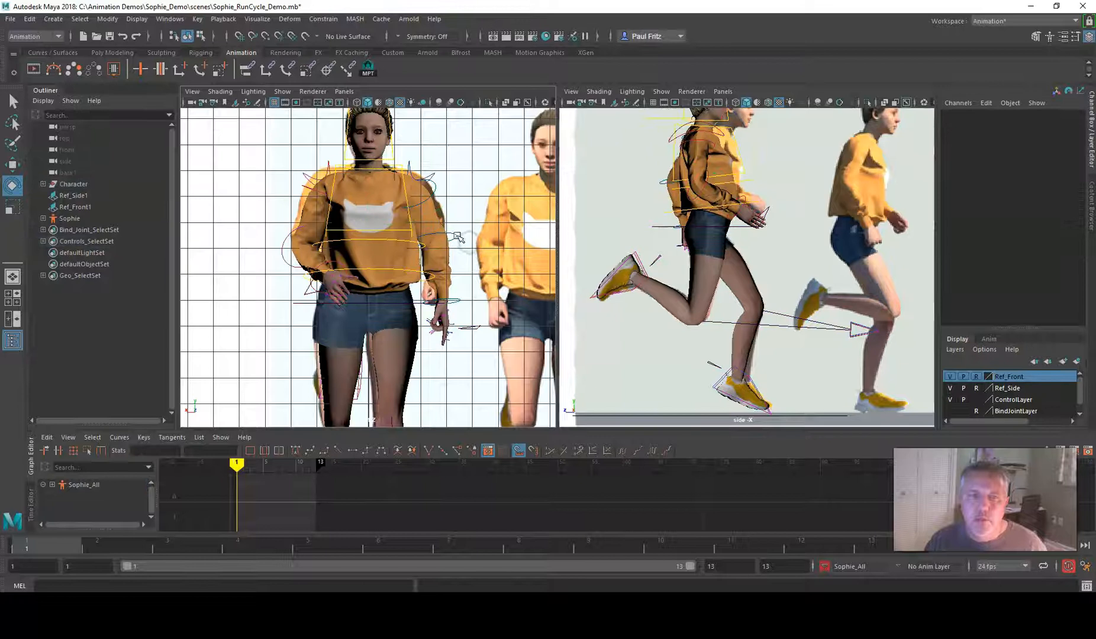
Rotate the left FK forearm control toward the body to Rotate X about 25, Y about -22 and Z about 51
{"action": "left_click", "coordinate": [458, 236]}
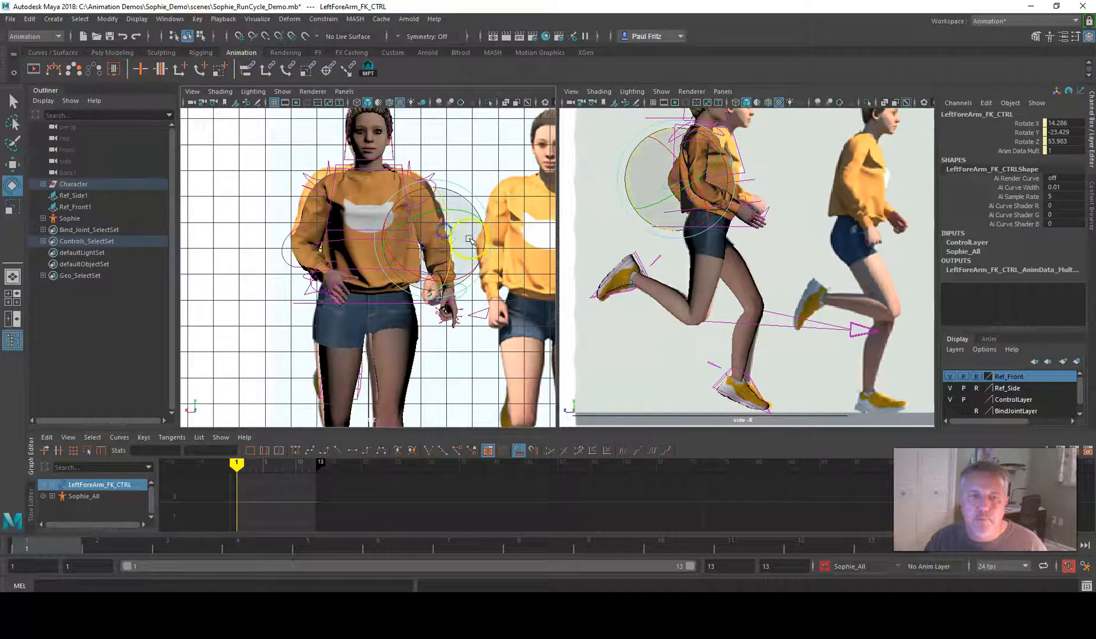
{"action": "left_click_drag", "start_coordinate": [504, 263], "coordinate": [458, 213]}
{"action": "left_click", "coordinate": [493, 257]}
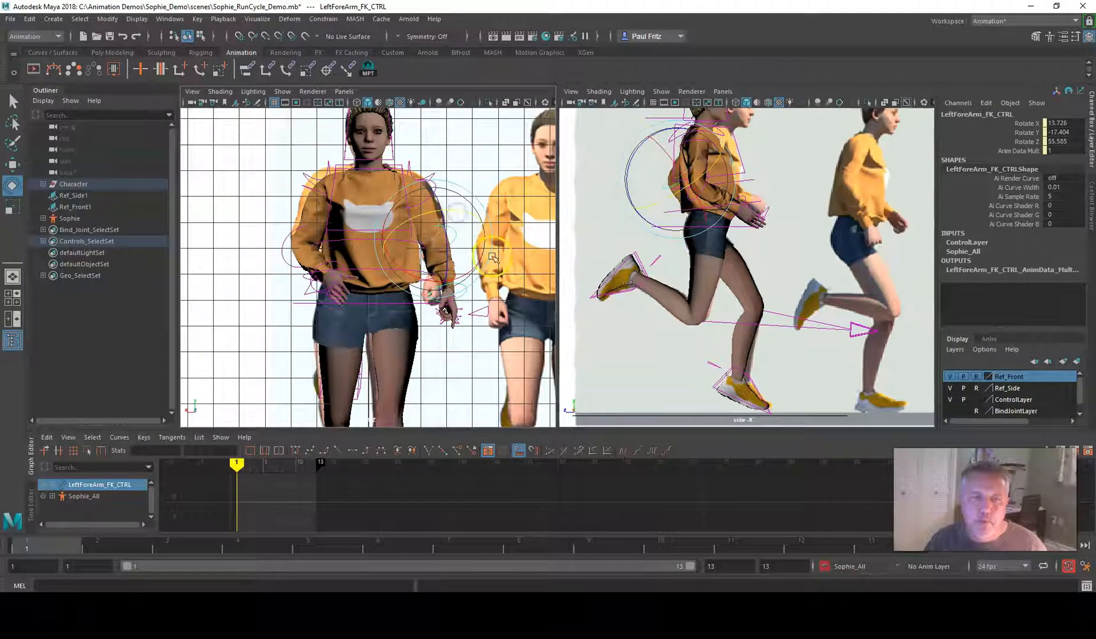
{"action": "left_click_drag", "start_coordinate": [485, 273], "coordinate": [474, 278]}
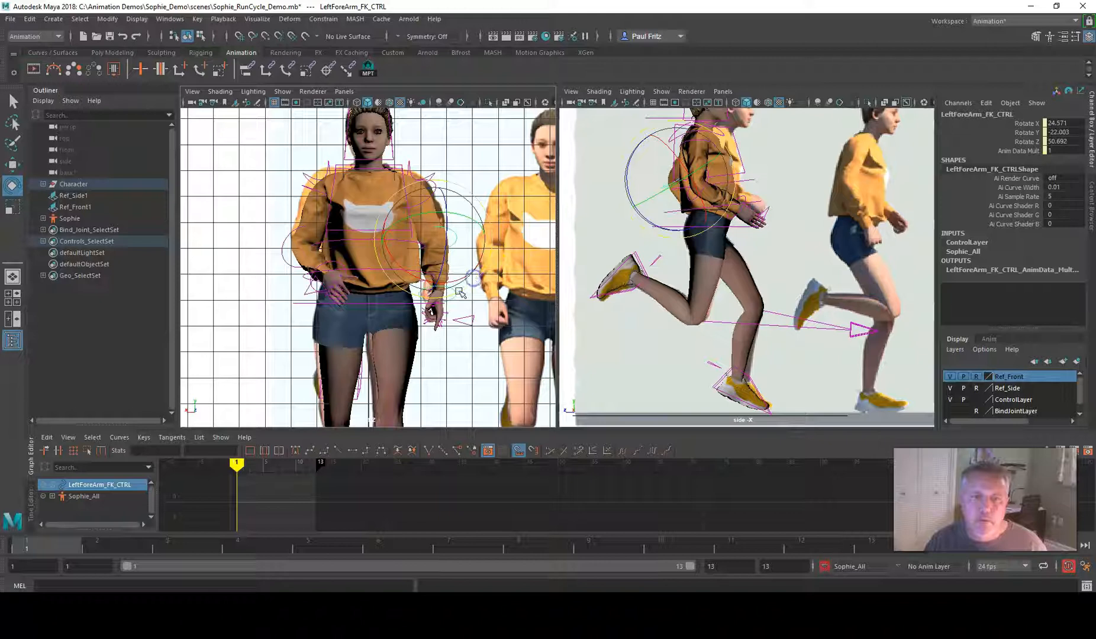
Switch the orthographic side view to the perspective camera and frame the character's left hand up close
{"action": "right_click_drag", "start_coordinate": [705, 244], "coordinate": [703, 335], "text": "alt"}
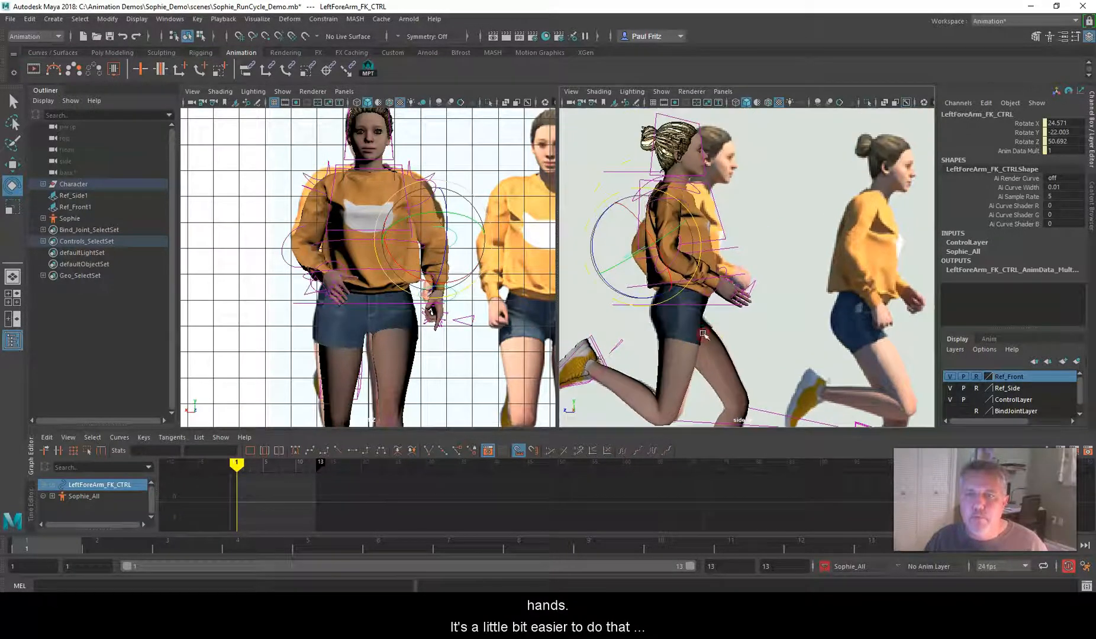
{"action": "left_click", "coordinate": [722, 92]}
{"action": "mouse_move", "coordinate": [755, 102]}
{"action": "left_click", "coordinate": [859, 105]}
{"action": "left_click_drag", "start_coordinate": [788, 198], "coordinate": [676, 131], "text": "alt"}
{"action": "middle_click_drag", "start_coordinate": [691, 227], "coordinate": [660, 120], "text": "alt"}
{"action": "left_click_drag", "start_coordinate": [642, 266], "coordinate": [863, 243], "text": "alt"}
Set the left hand's Index, Middle, Ring and Pinky Curl to 6.8 on its options control
{"action": "left_click", "coordinate": [875, 241]}
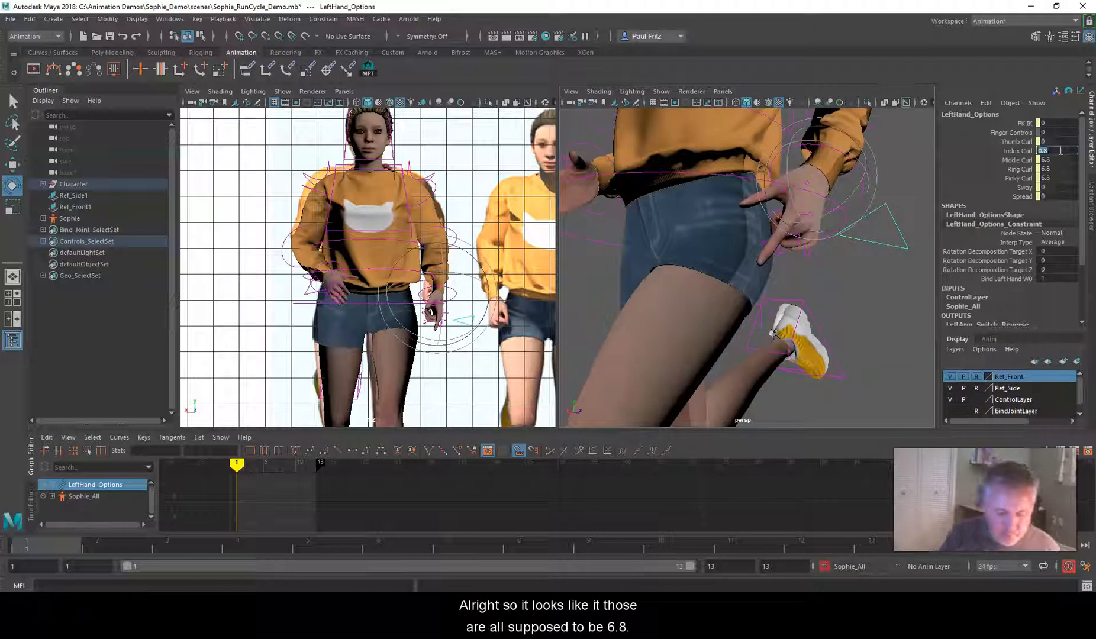
{"action": "left_click", "coordinate": [1061, 151]}
{"action": "type", "text": "6.8"}
{"action": "key", "text": "Return"}
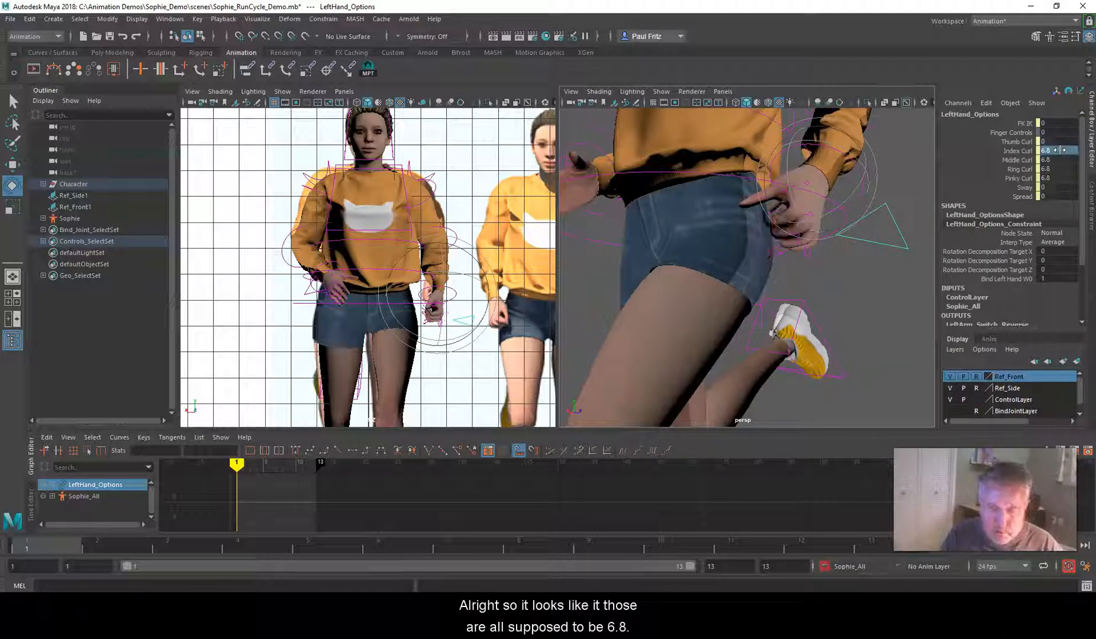
Adjust the left hand's finger Spread to about 4.4
{"action": "left_click_drag", "start_coordinate": [818, 298], "coordinate": [707, 252], "text": "alt"}
{"action": "scroll", "coordinate": [764, 252], "scroll_direction": "up", "scroll_amount": 5}
{"action": "middle_click_drag", "start_coordinate": [708, 252], "coordinate": [748, 290], "text": "alt"}
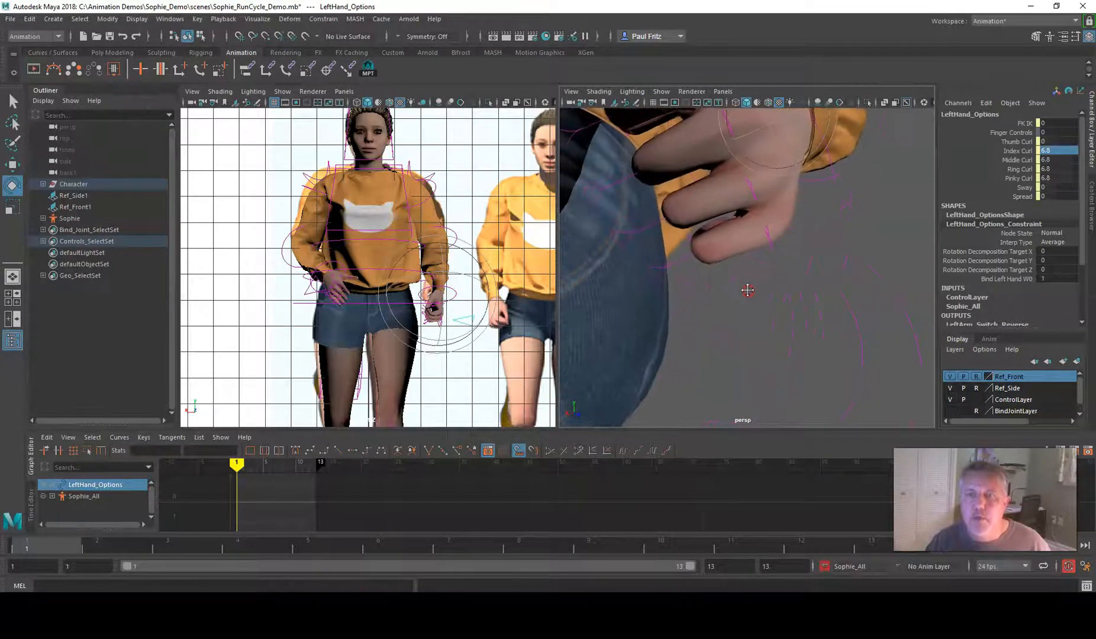
{"action": "left_click_drag", "start_coordinate": [747, 290], "coordinate": [753, 279], "text": "alt"}
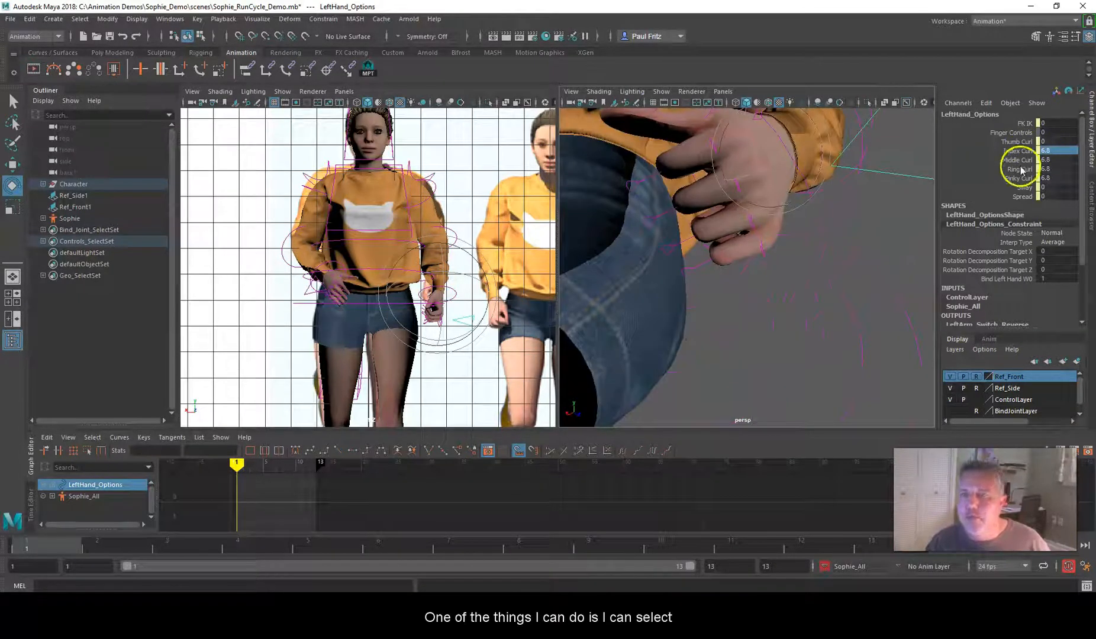
{"action": "left_click_drag", "start_coordinate": [1019, 151], "coordinate": [1021, 180]}
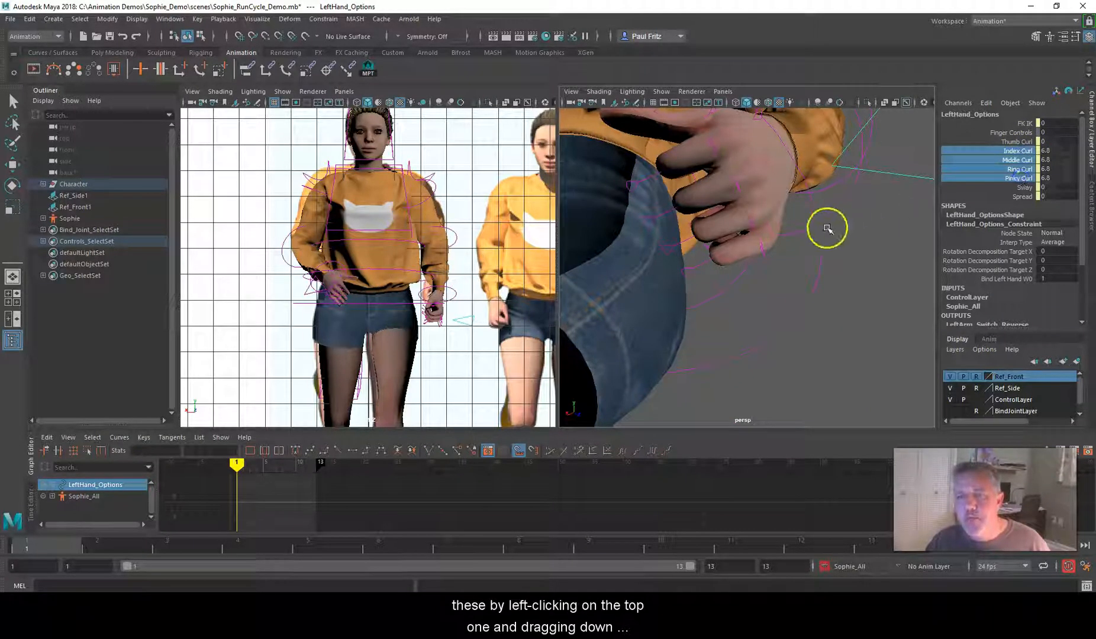
{"action": "left_click", "coordinate": [1022, 196]}
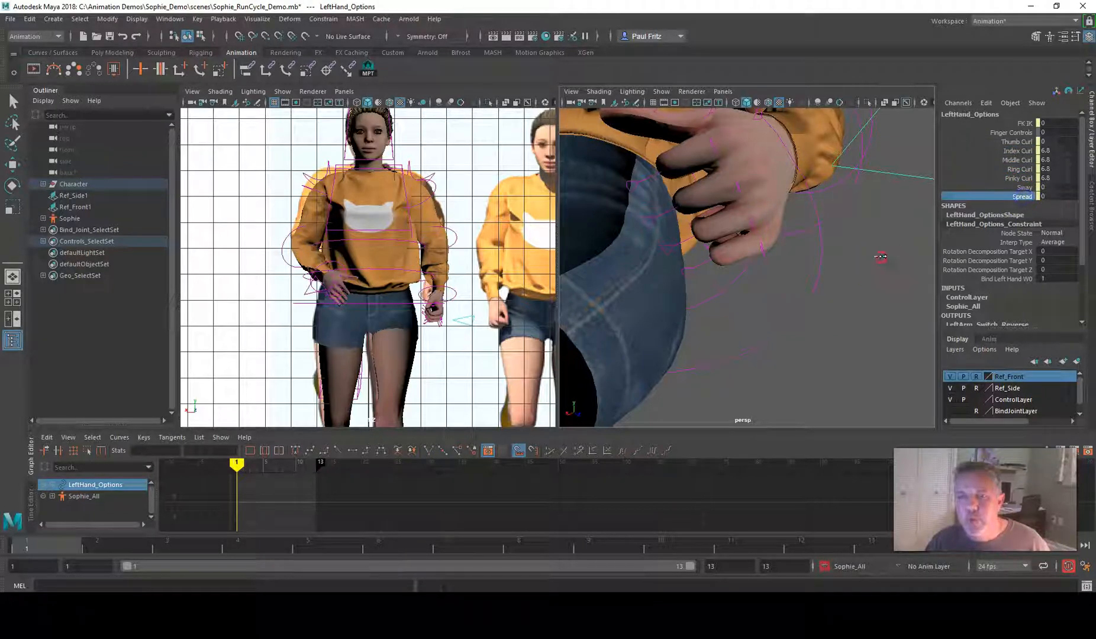
{"action": "middle_click_drag", "start_coordinate": [882, 257], "coordinate": [904, 259]}
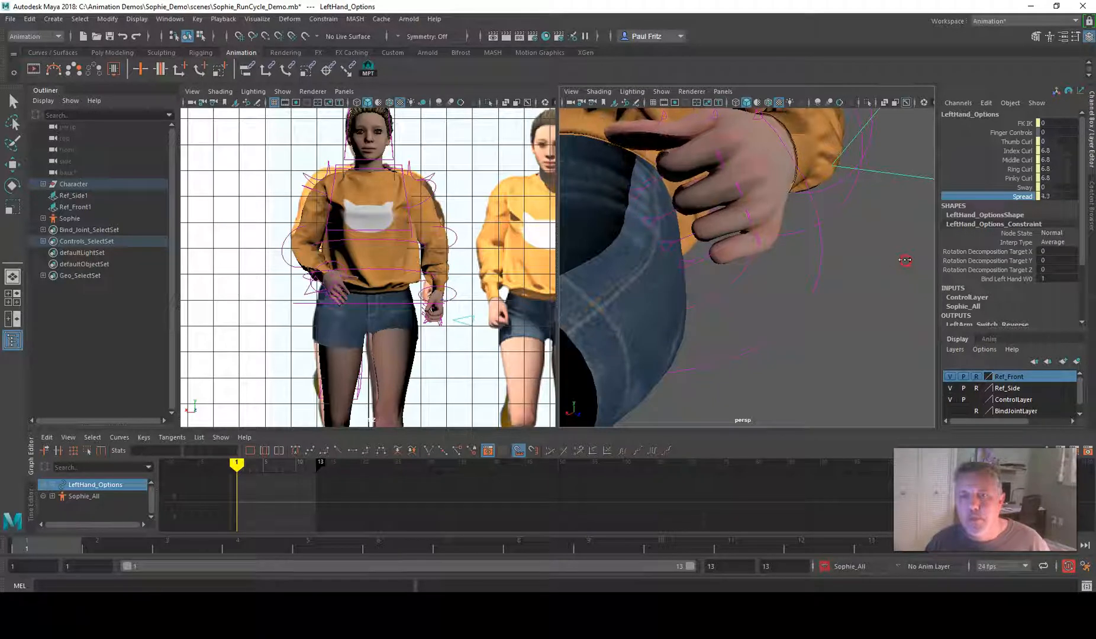
{"action": "left_click_drag", "start_coordinate": [767, 281], "coordinate": [761, 219], "text": "alt"}
{"action": "left_click", "coordinate": [693, 247]}
{"action": "key", "text": "e"}
{"action": "left_click", "coordinate": [780, 188]}
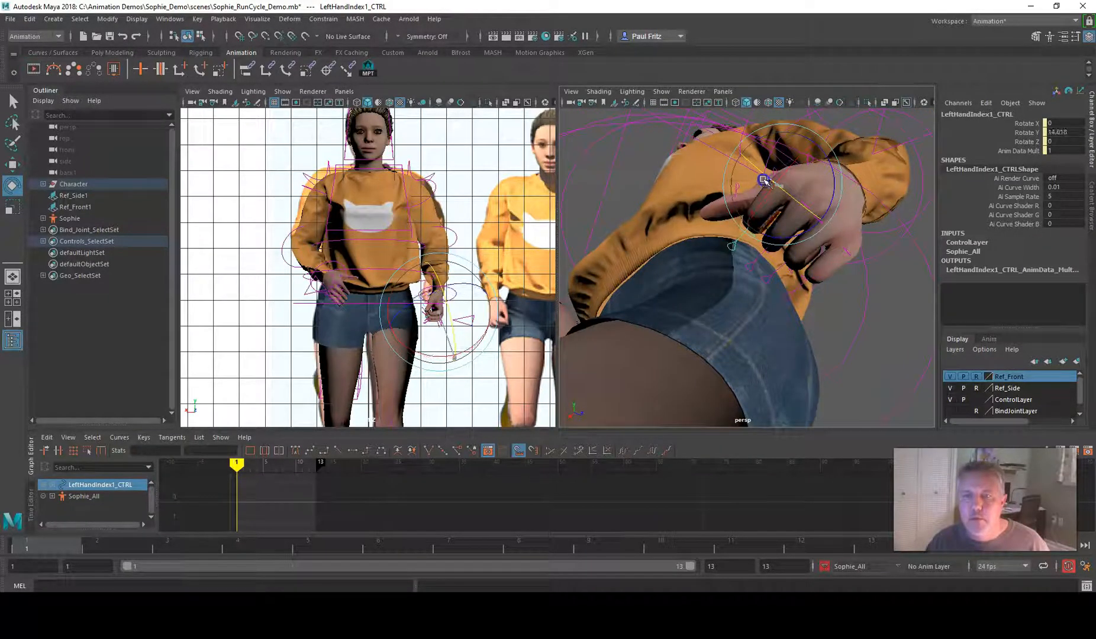
{"action": "middle_click_drag", "start_coordinate": [763, 180], "coordinate": [764, 194], "text": "alt"}
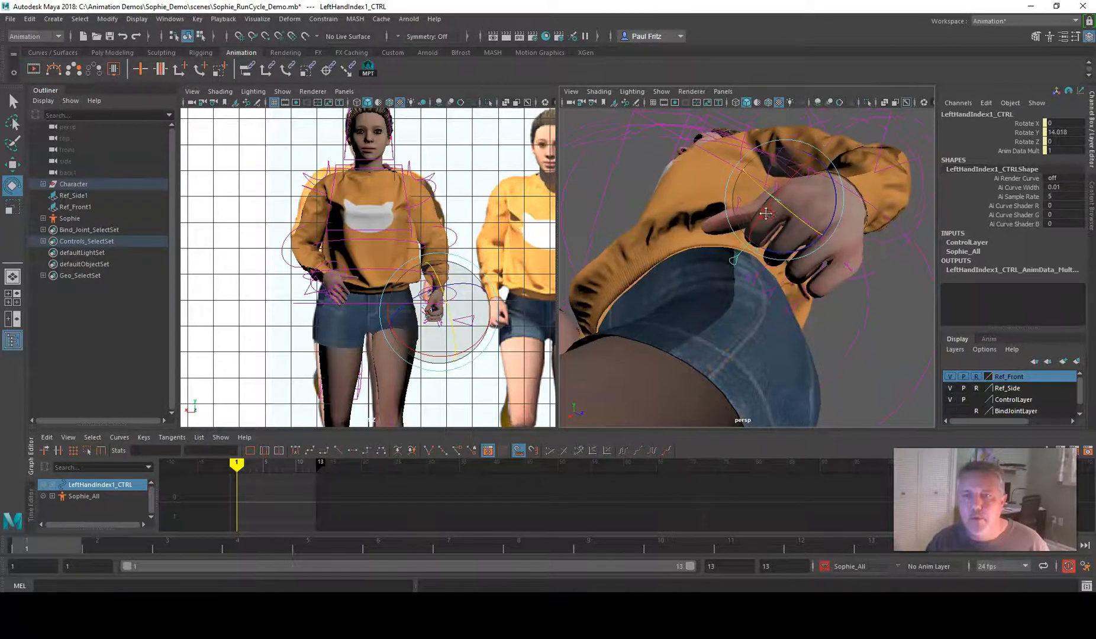
{"action": "left_click", "coordinate": [884, 292]}
{"action": "left_click", "coordinate": [806, 236]}
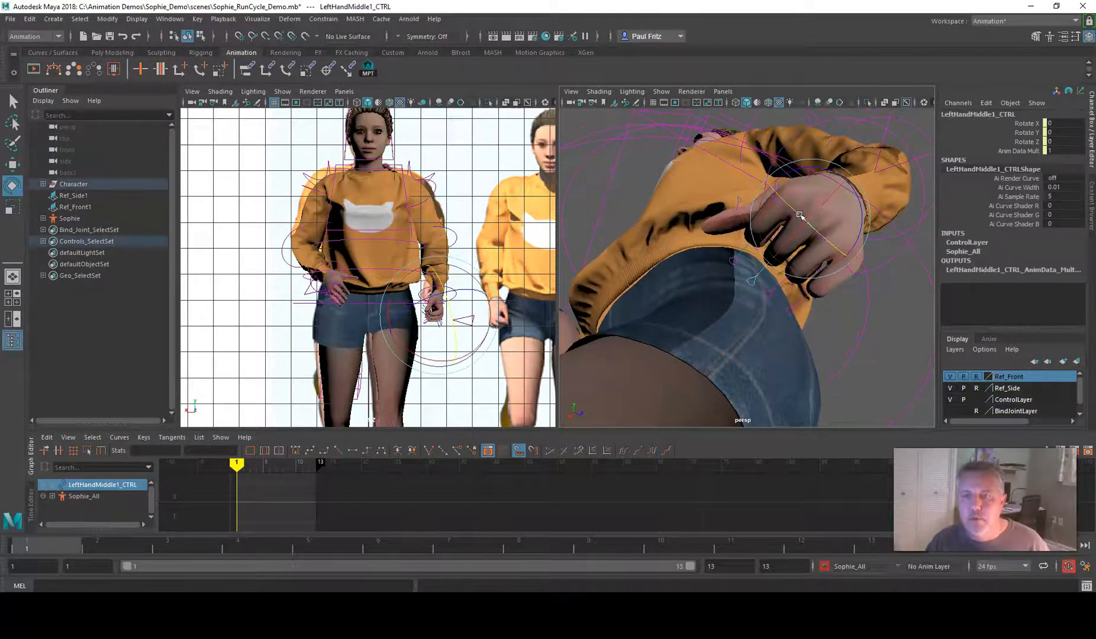
{"action": "left_click_drag", "start_coordinate": [806, 228], "coordinate": [861, 264], "text": "alt"}
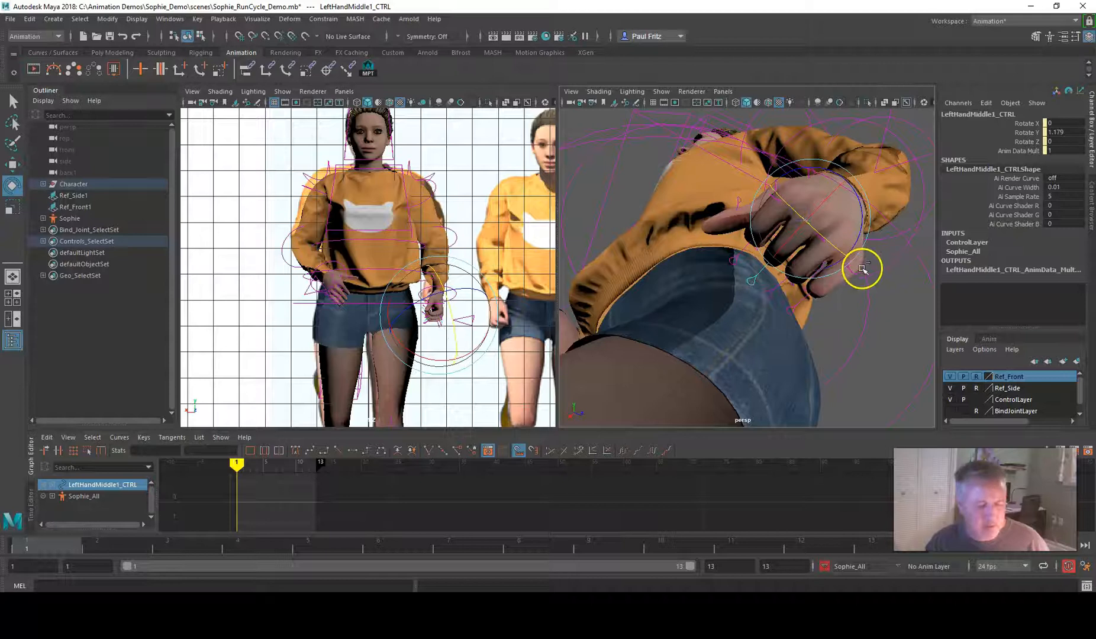
{"action": "key", "text": "ctrl+z"}
{"action": "key", "text": "ctrl+z"}
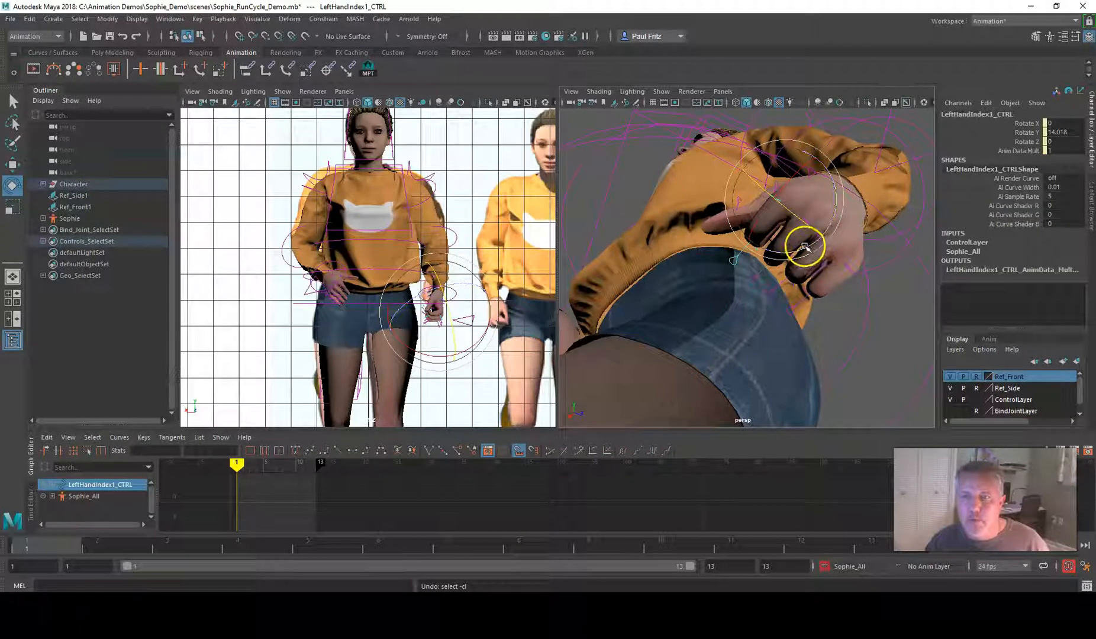
Rotate the left index finger's second joint control to Rotate X about -10, Y about 13 and Z about -17
{"action": "left_click", "coordinate": [632, 186]}
{"action": "left_click_drag", "start_coordinate": [721, 241], "coordinate": [745, 258], "text": "alt"}
{"action": "left_click", "coordinate": [735, 278]}
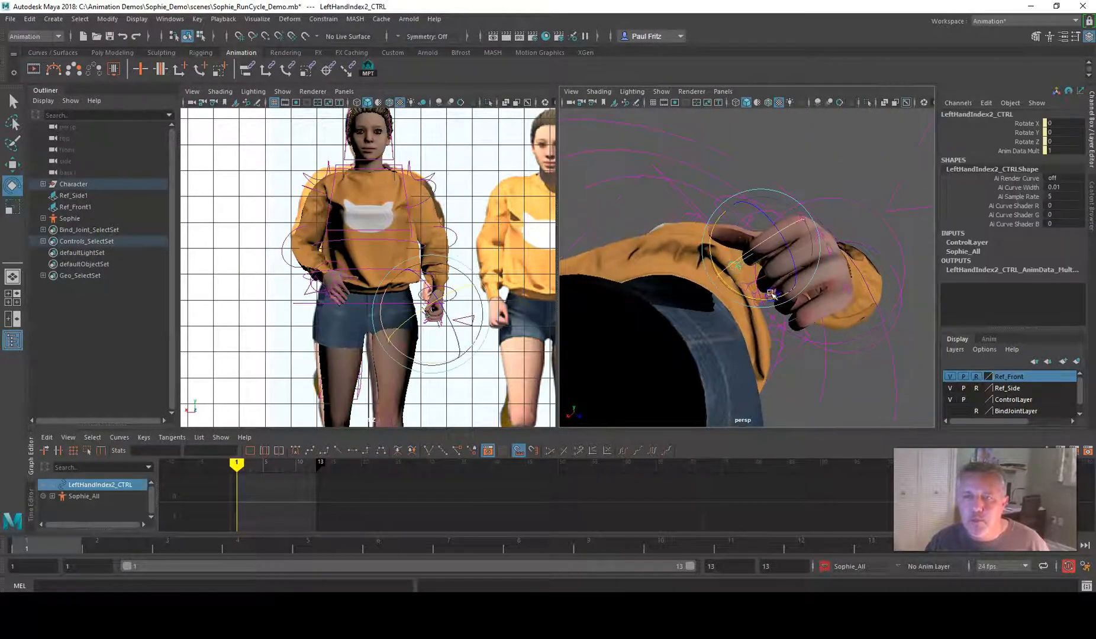
{"action": "left_click_drag", "start_coordinate": [665, 219], "coordinate": [752, 243], "text": "alt"}
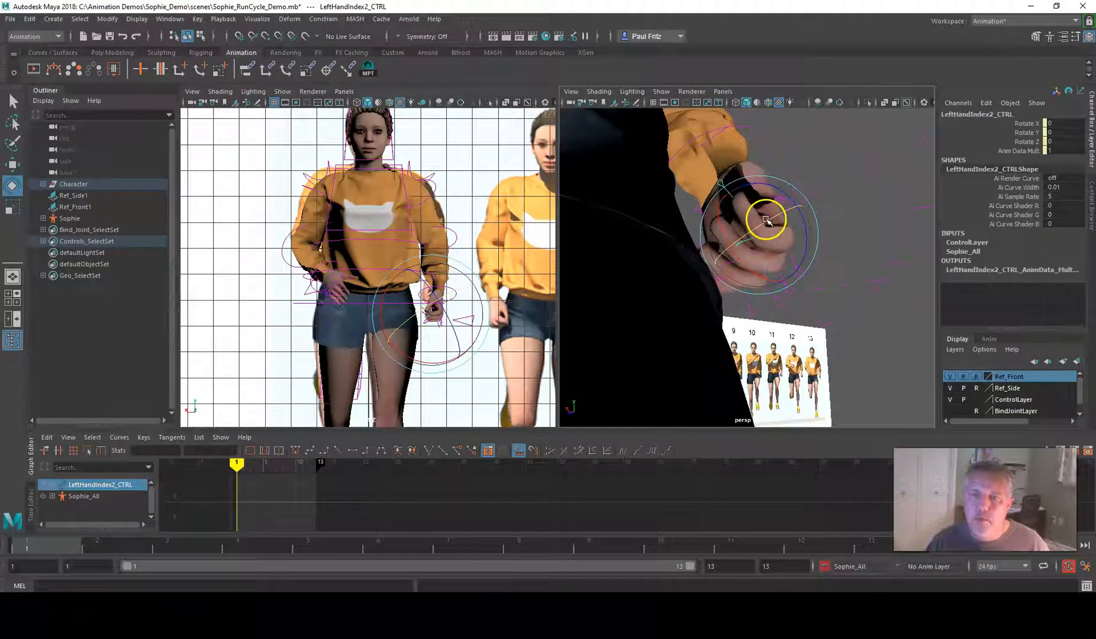
{"action": "left_click_drag", "start_coordinate": [815, 216], "coordinate": [804, 204]}
{"action": "left_click_drag", "start_coordinate": [785, 242], "coordinate": [814, 275], "text": "alt"}
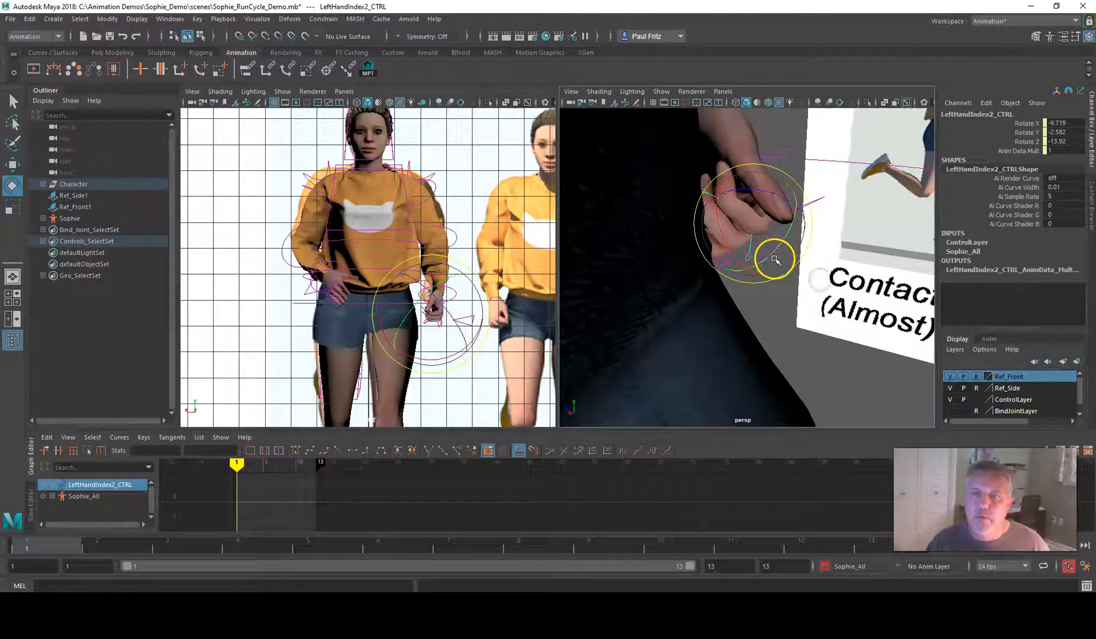
{"action": "left_click_drag", "start_coordinate": [777, 236], "coordinate": [632, 274], "text": "alt"}
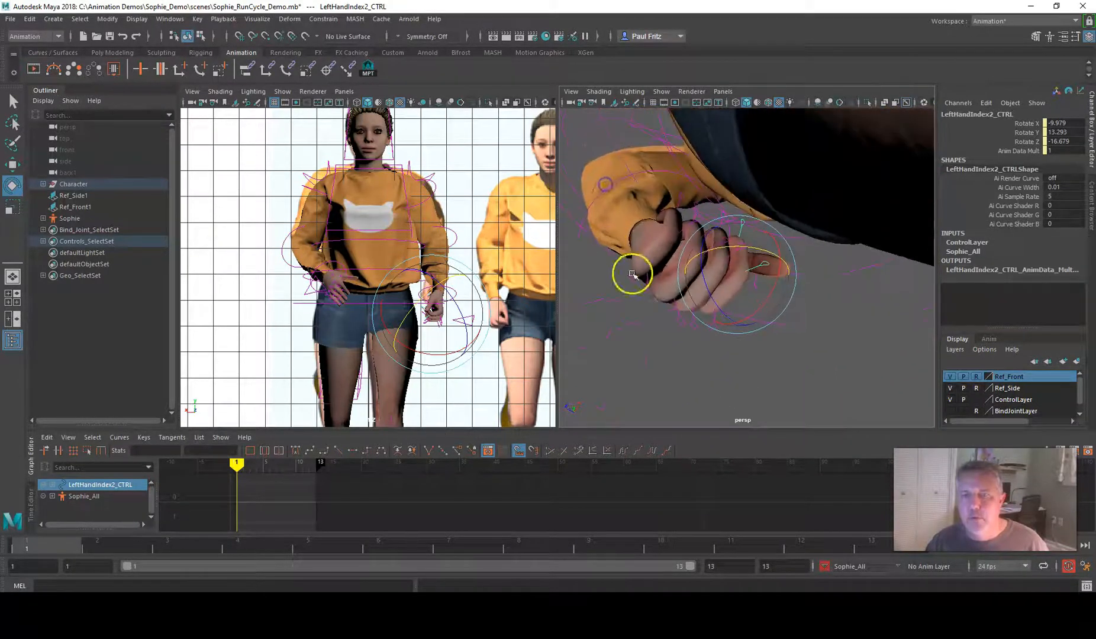
Rotate the left pinky's second joint control to Rotate Z about 7
{"action": "left_click", "coordinate": [694, 222]}
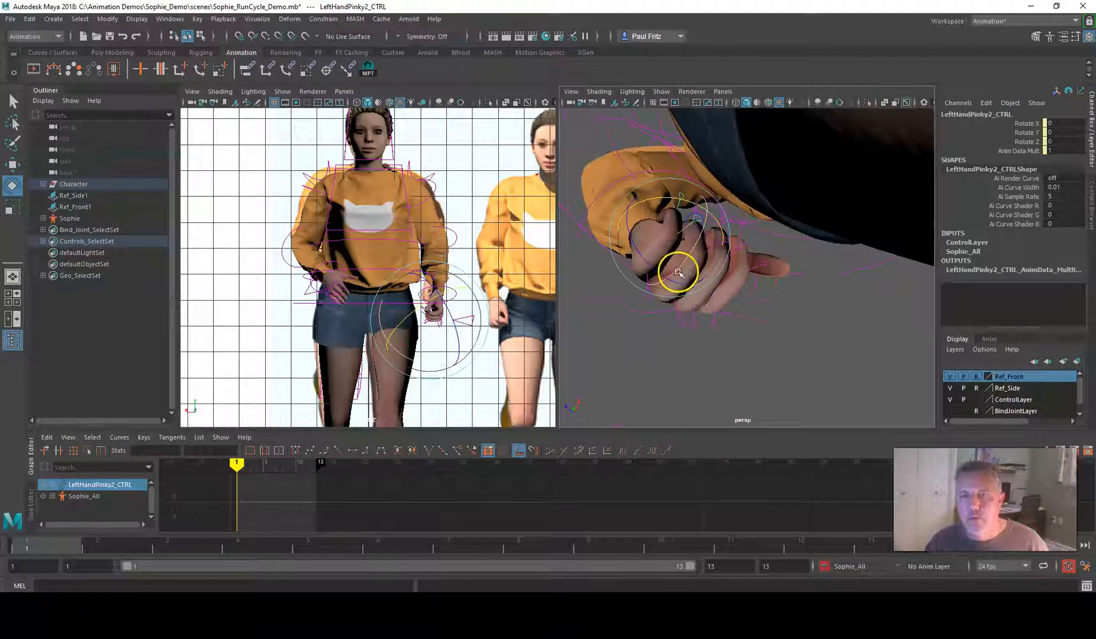
{"action": "left_click_drag", "start_coordinate": [655, 268], "coordinate": [835, 213], "text": "alt"}
{"action": "left_click_drag", "start_coordinate": [776, 192], "coordinate": [887, 174], "text": "alt"}
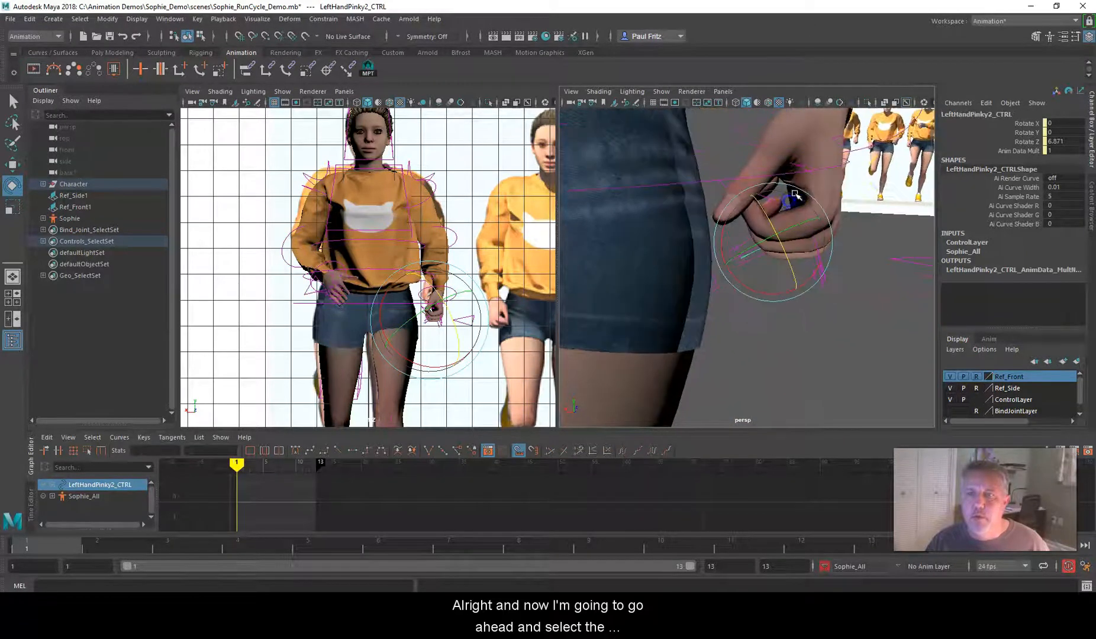
Set the left hand's Thumb Curl to -1.9 on the hand options control
{"action": "left_click", "coordinate": [907, 260]}
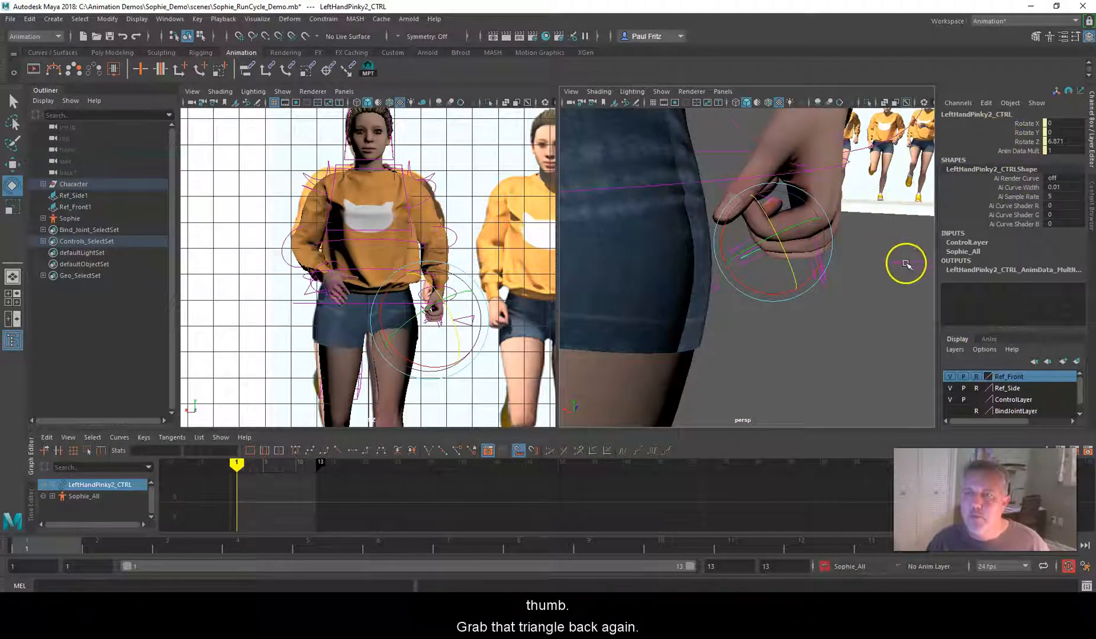
{"action": "left_click_drag", "start_coordinate": [880, 286], "coordinate": [821, 291], "text": "alt"}
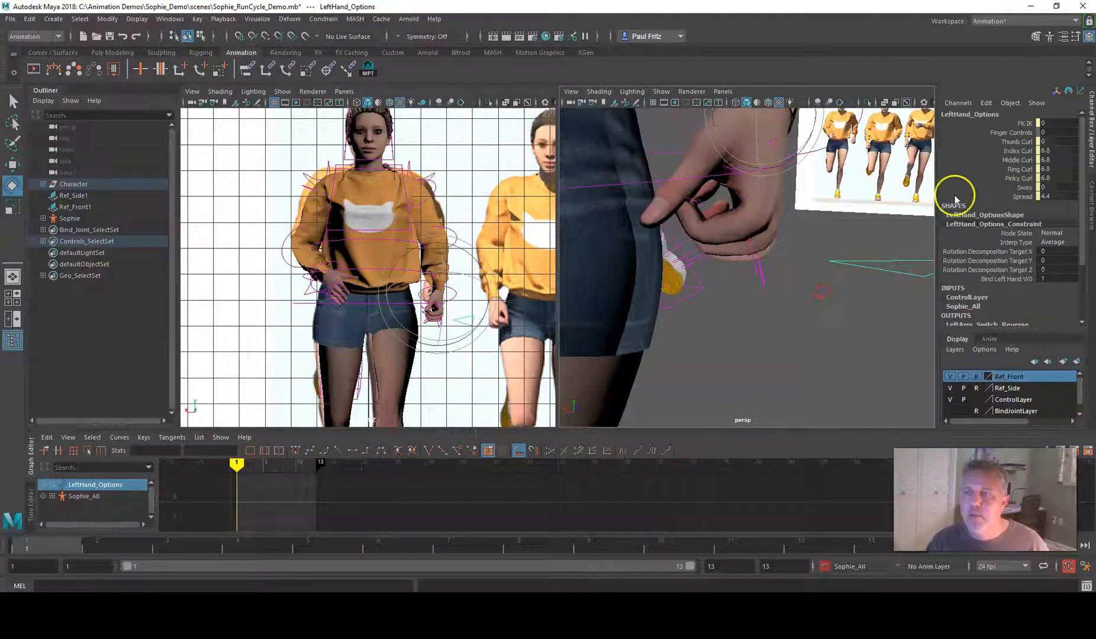
{"action": "left_click", "coordinate": [1015, 142]}
{"action": "middle_click_drag", "start_coordinate": [835, 226], "coordinate": [811, 229]}
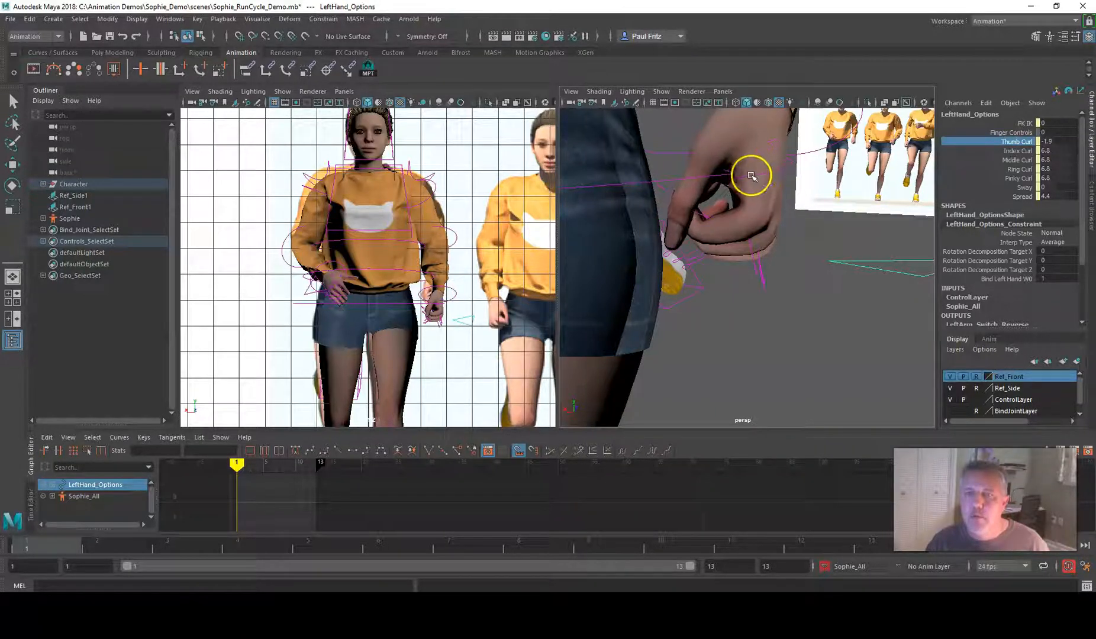
Bend the left thumb over the fist, its first joint to Rotate X about -9 and its second to Rotate Y about 19
{"action": "left_click", "coordinate": [773, 144]}
{"action": "key", "text": "e"}
{"action": "left_click_drag", "start_coordinate": [759, 165], "coordinate": [766, 162]}
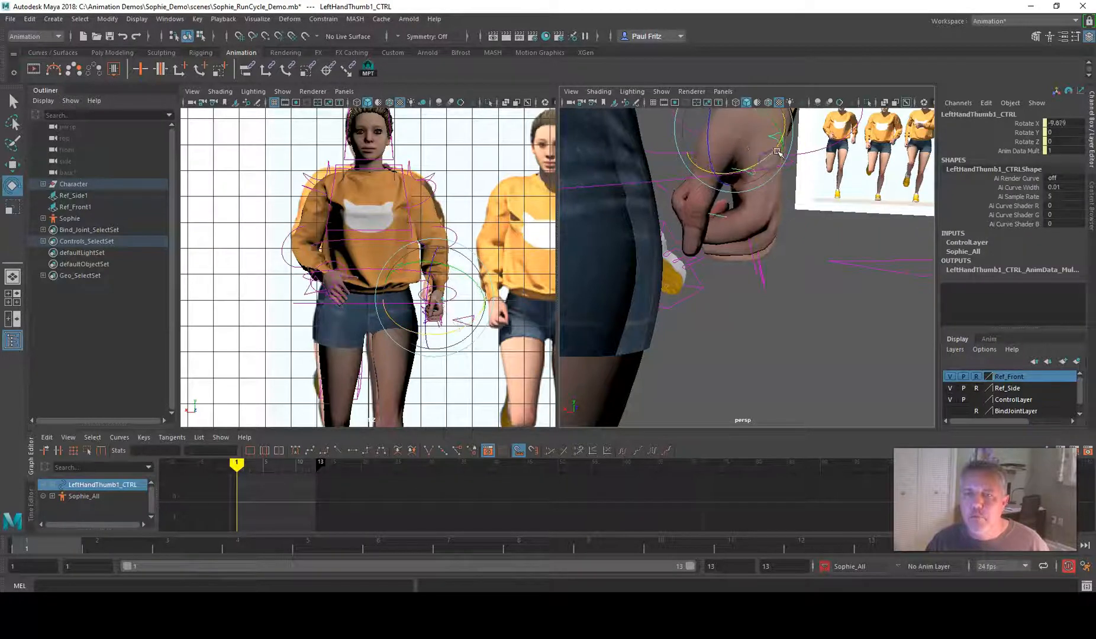
{"action": "left_click", "coordinate": [787, 252]}
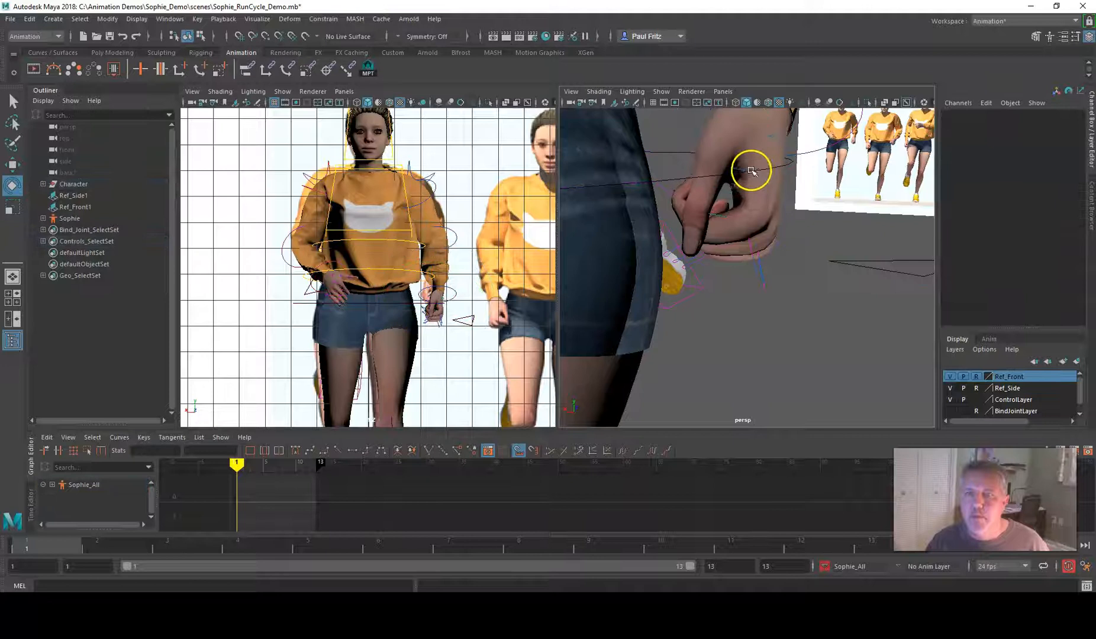
{"action": "left_click", "coordinate": [752, 170]}
{"action": "left_click", "coordinate": [748, 171]}
{"action": "left_click_drag", "start_coordinate": [758, 164], "coordinate": [744, 155]}
Readjust the left index finger's second joint control to Rotate X about 1
{"action": "left_click_drag", "start_coordinate": [722, 234], "coordinate": [710, 262], "text": "alt"}
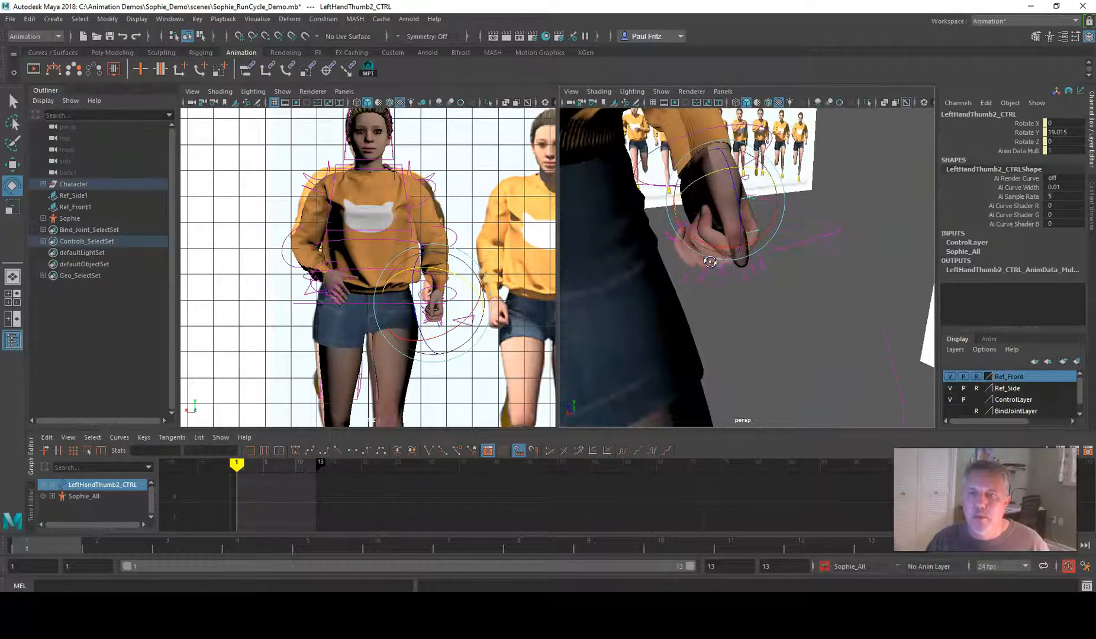
{"action": "left_click", "coordinate": [699, 265]}
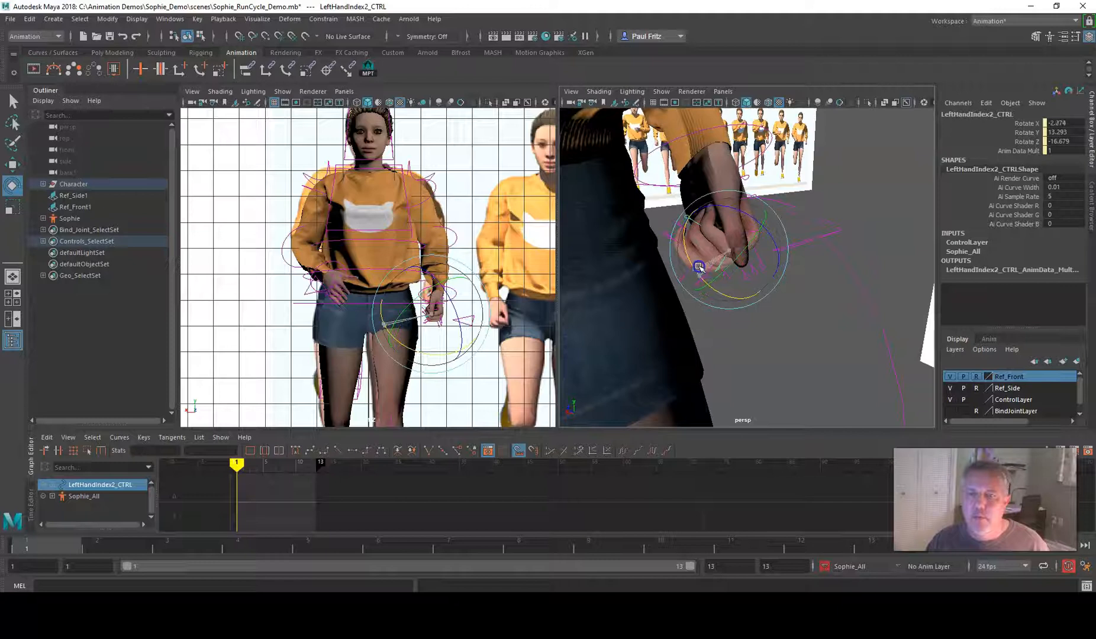
{"action": "left_click_drag", "start_coordinate": [699, 264], "coordinate": [703, 227], "text": "alt"}
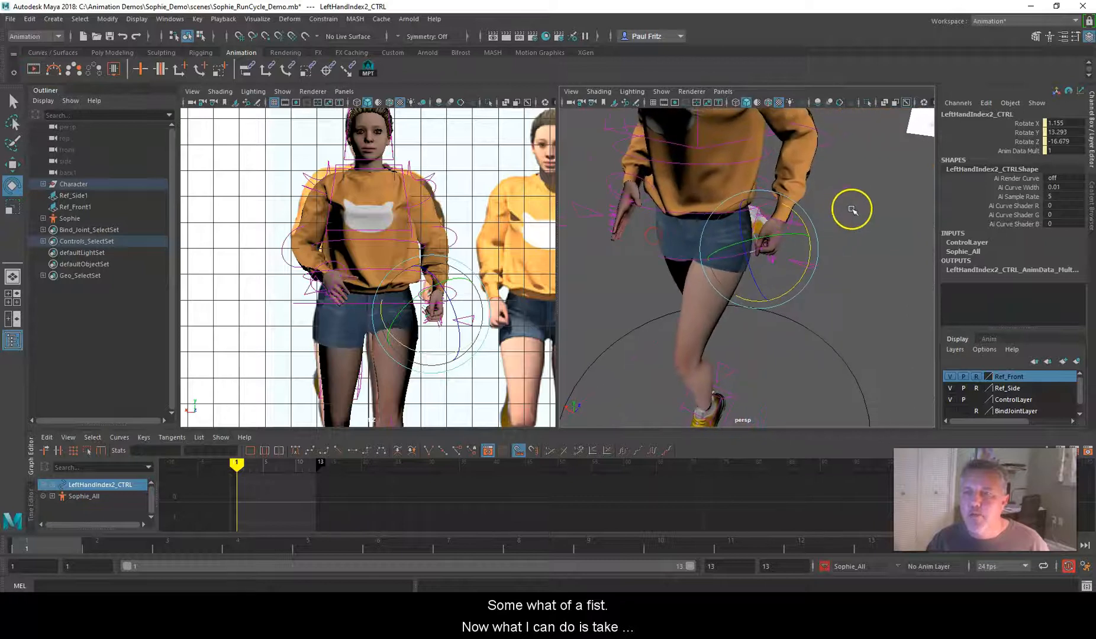
Copy the left hand's finger curl to the right hand options control, setting Index, Middle, Ring and Pinky Curl to 6.8
{"action": "left_click_drag", "start_coordinate": [852, 209], "coordinate": [844, 190], "text": "alt"}
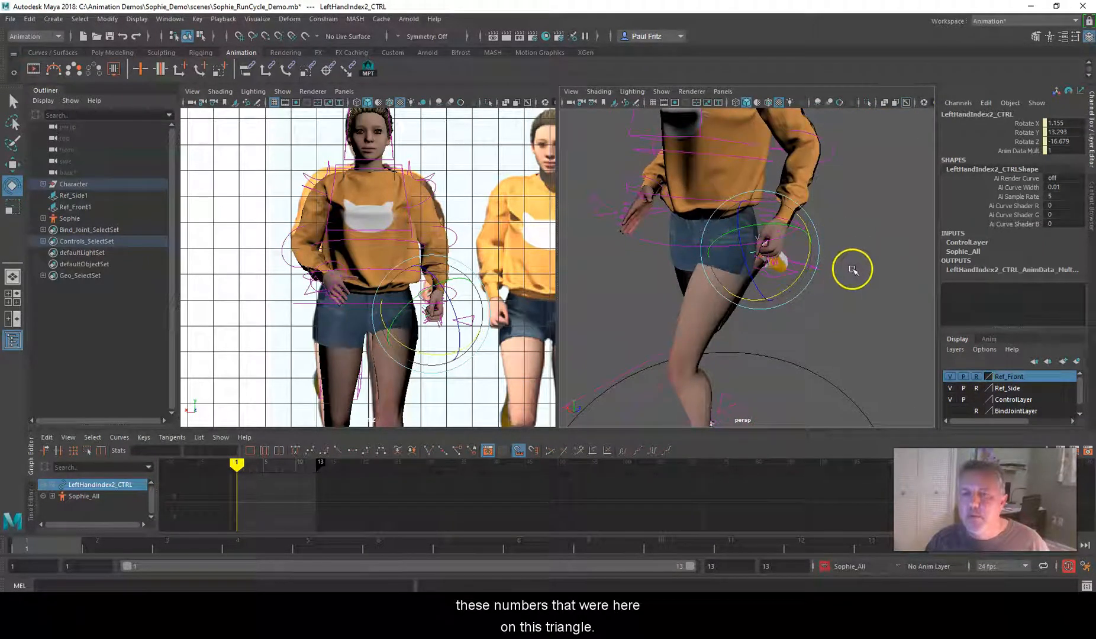
{"action": "left_click_drag", "start_coordinate": [871, 228], "coordinate": [875, 236], "text": "alt"}
{"action": "left_click", "coordinate": [861, 265]}
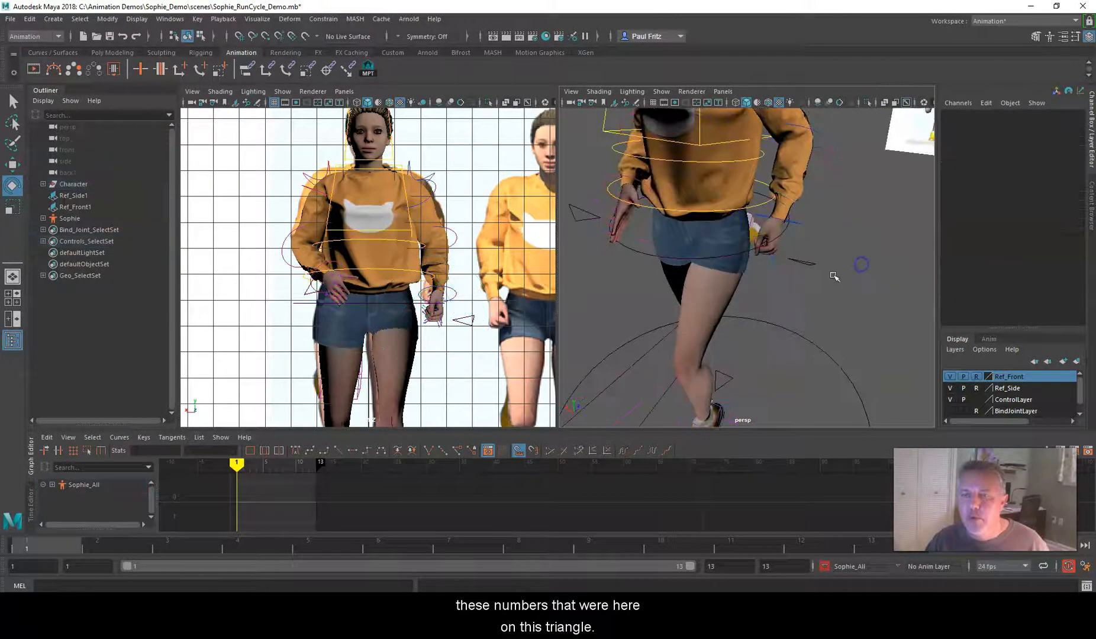
{"action": "left_click", "coordinate": [805, 265]}
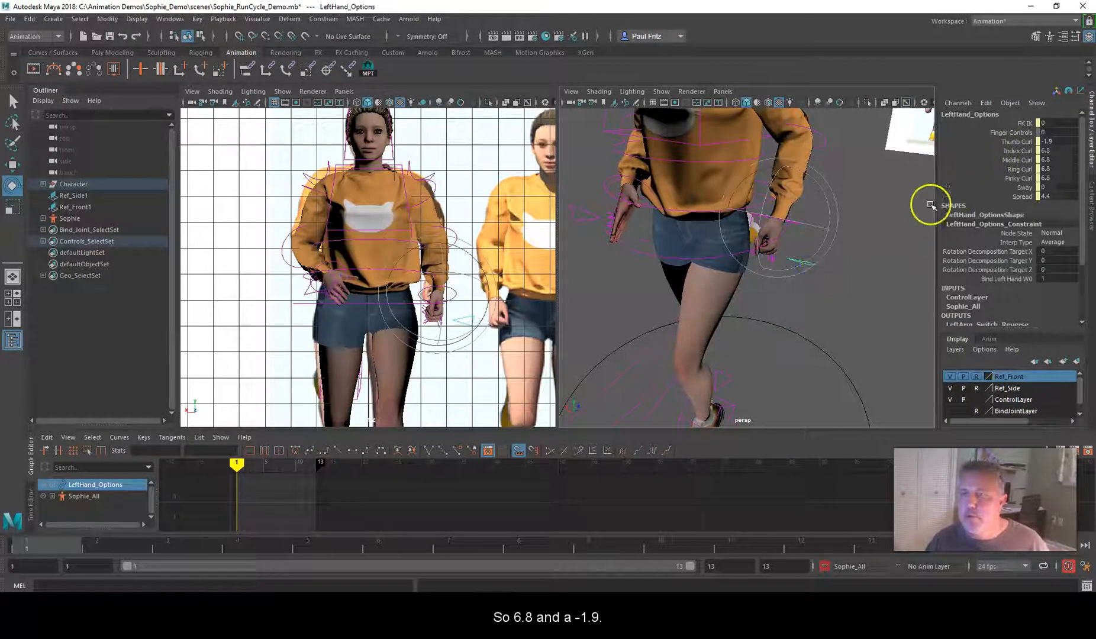
{"action": "left_click_drag", "start_coordinate": [854, 213], "coordinate": [783, 252], "text": "alt"}
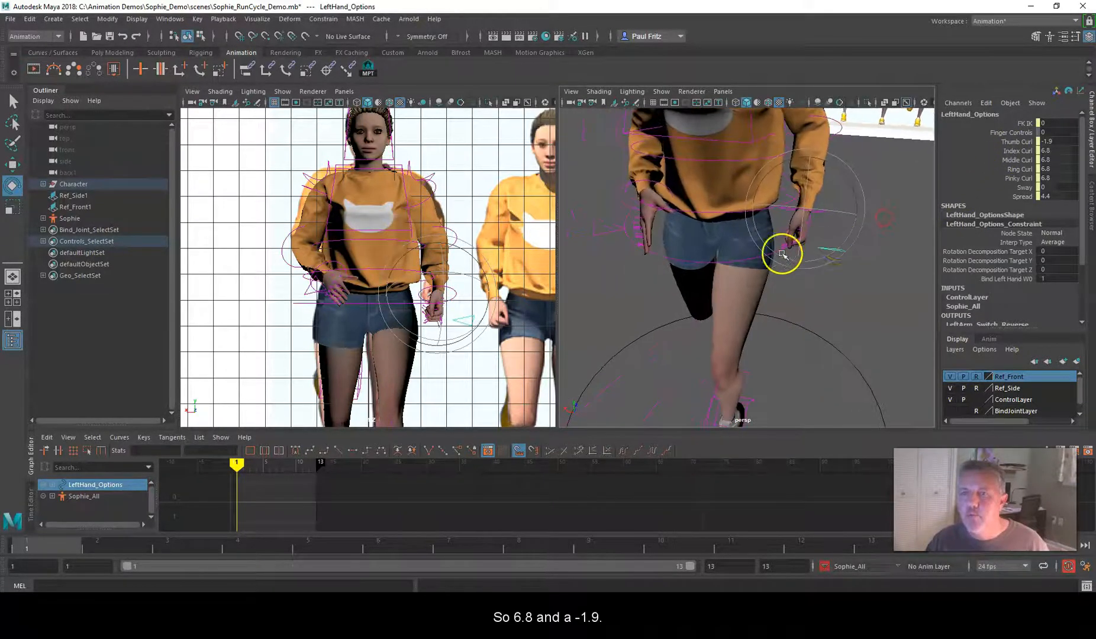
{"action": "left_click", "coordinate": [603, 224]}
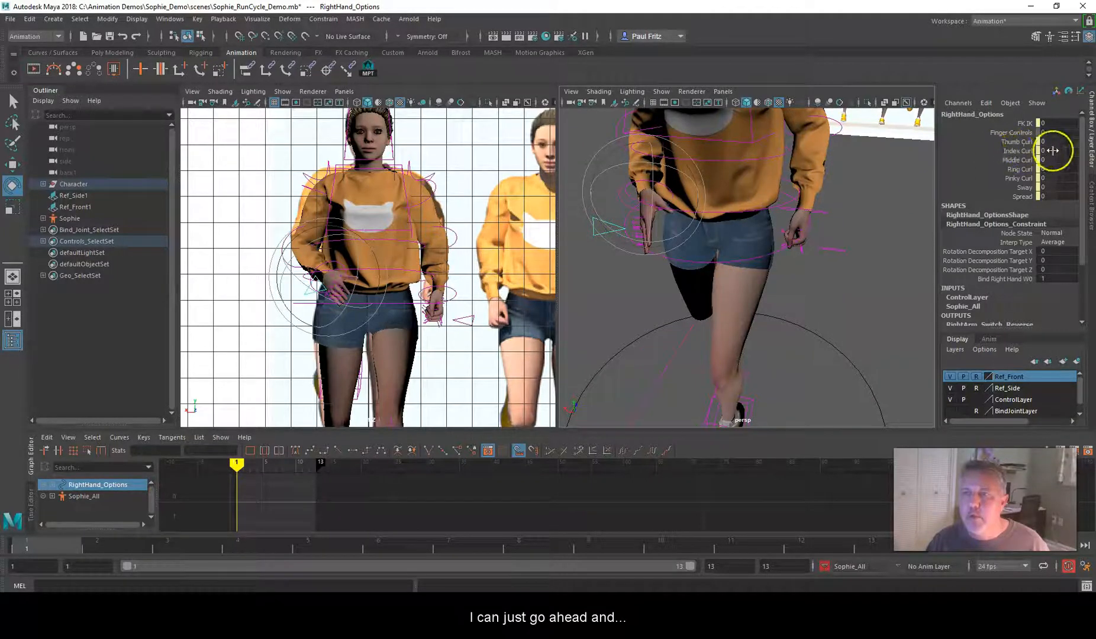
{"action": "left_click_drag", "start_coordinate": [1054, 175], "coordinate": [1054, 177]}
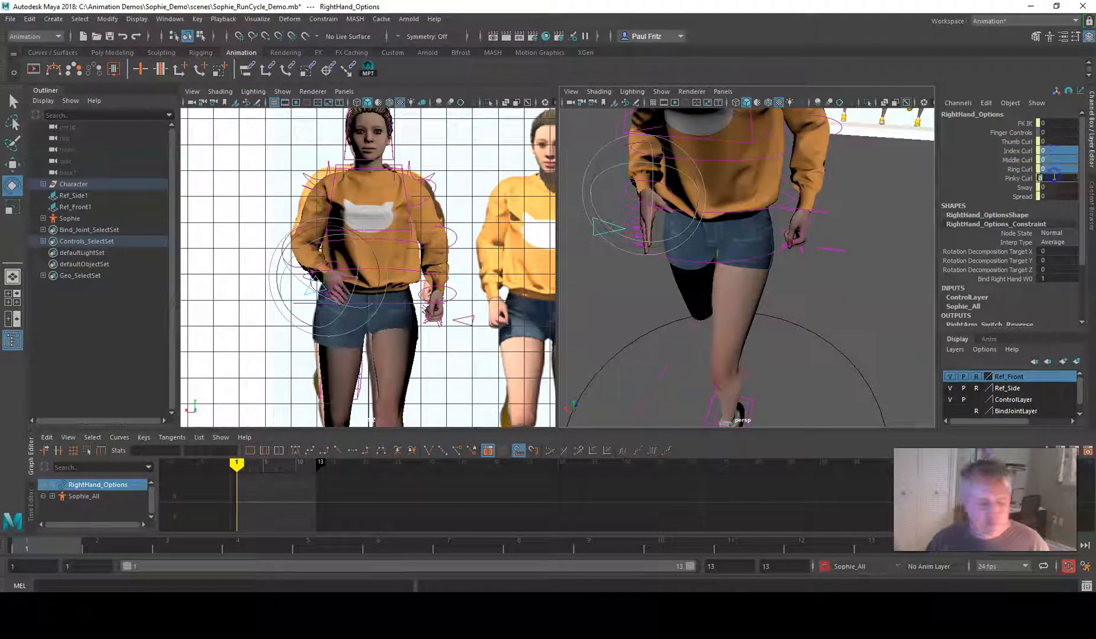
{"action": "type", "text": "6.8"}
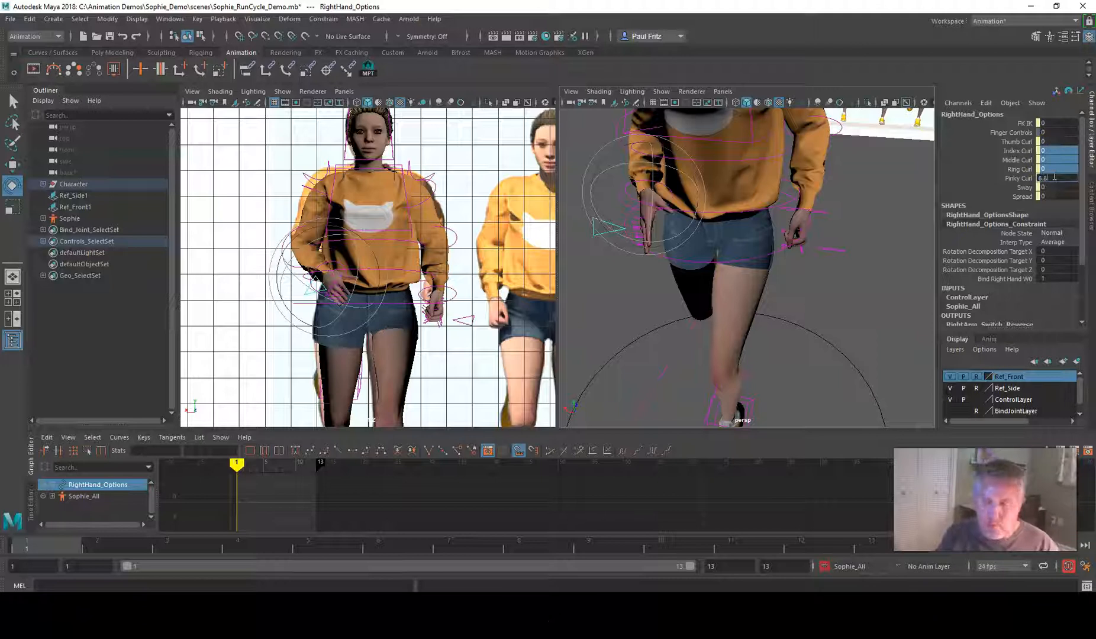
{"action": "key", "text": "Return"}
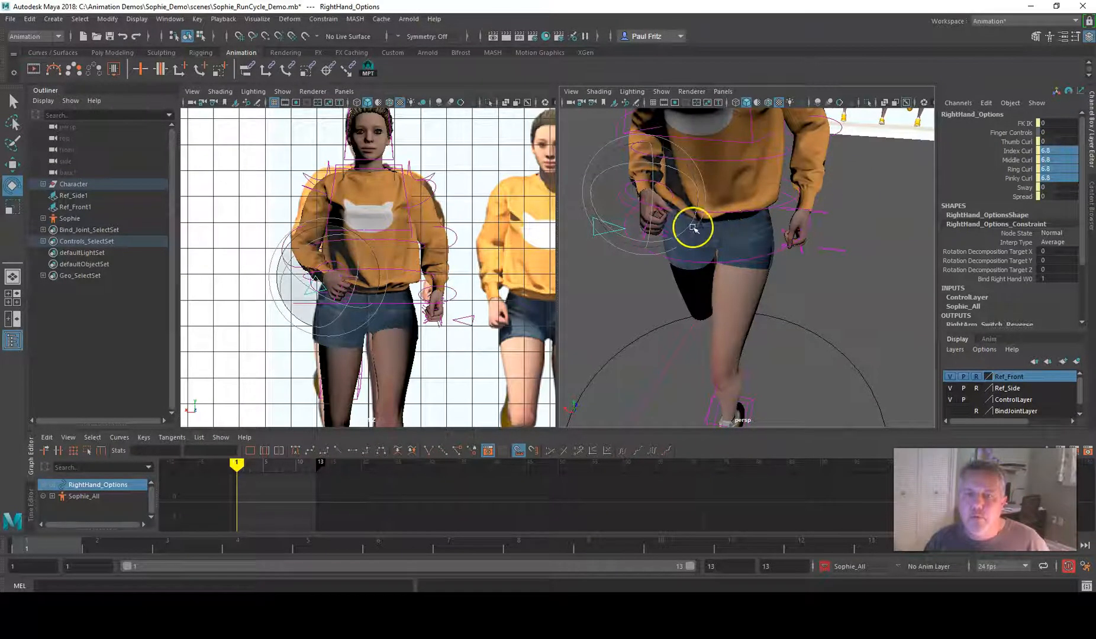
Set the right hand's Thumb Curl to -1.9 on the hand options control
{"action": "scroll", "coordinate": [692, 228], "scroll_direction": "up", "scroll_amount": 2}
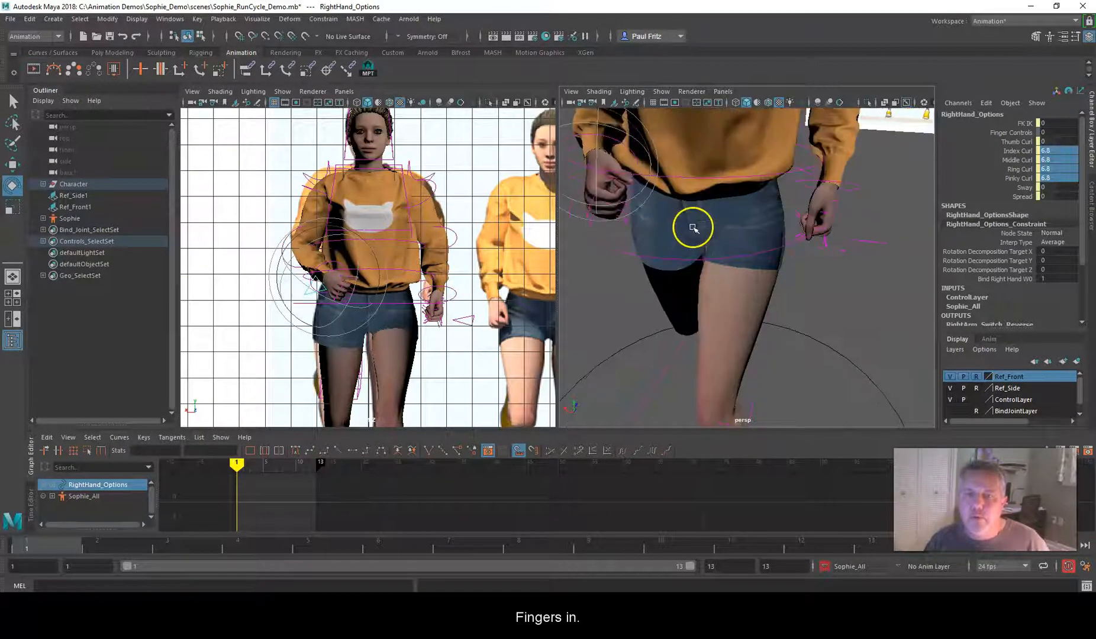
{"action": "left_click", "coordinate": [1056, 141]}
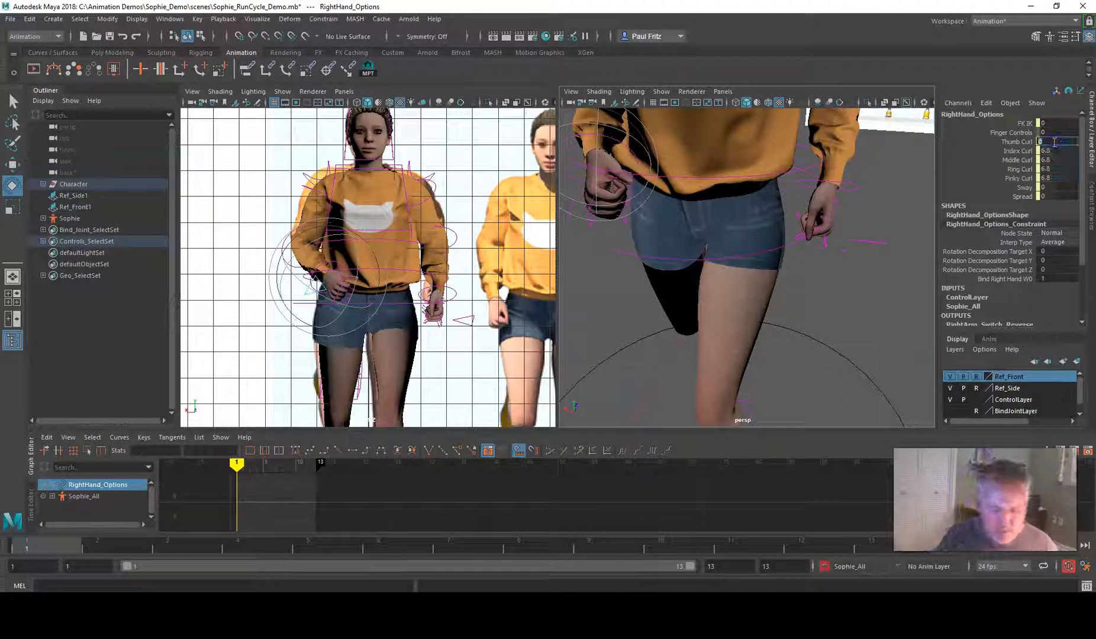
{"action": "type", "text": "-1.9"}
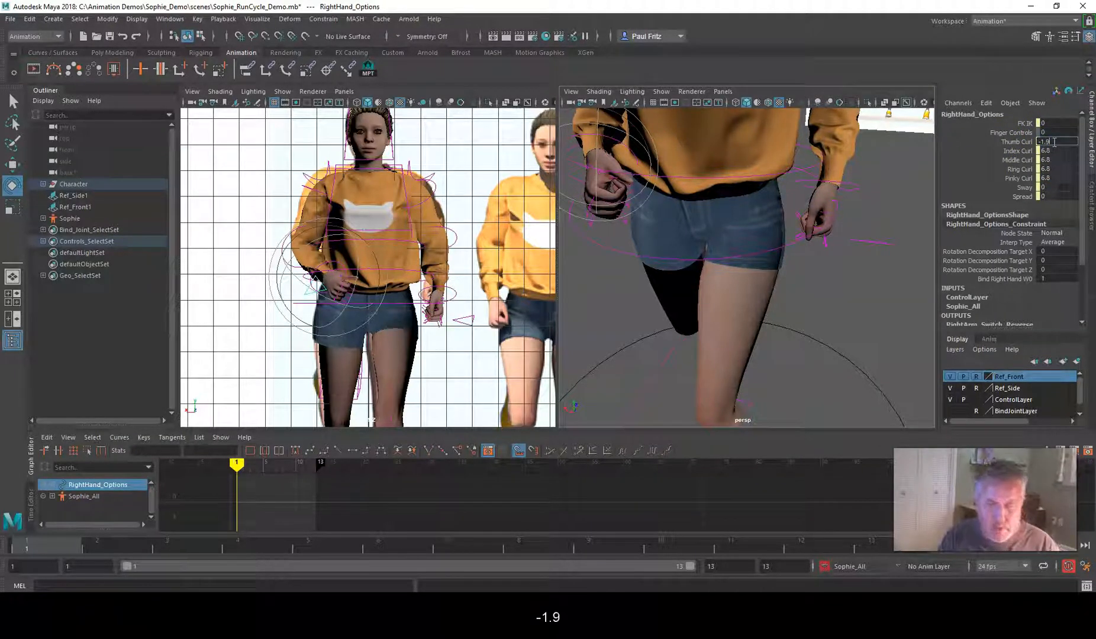
{"action": "key", "text": "Return"}
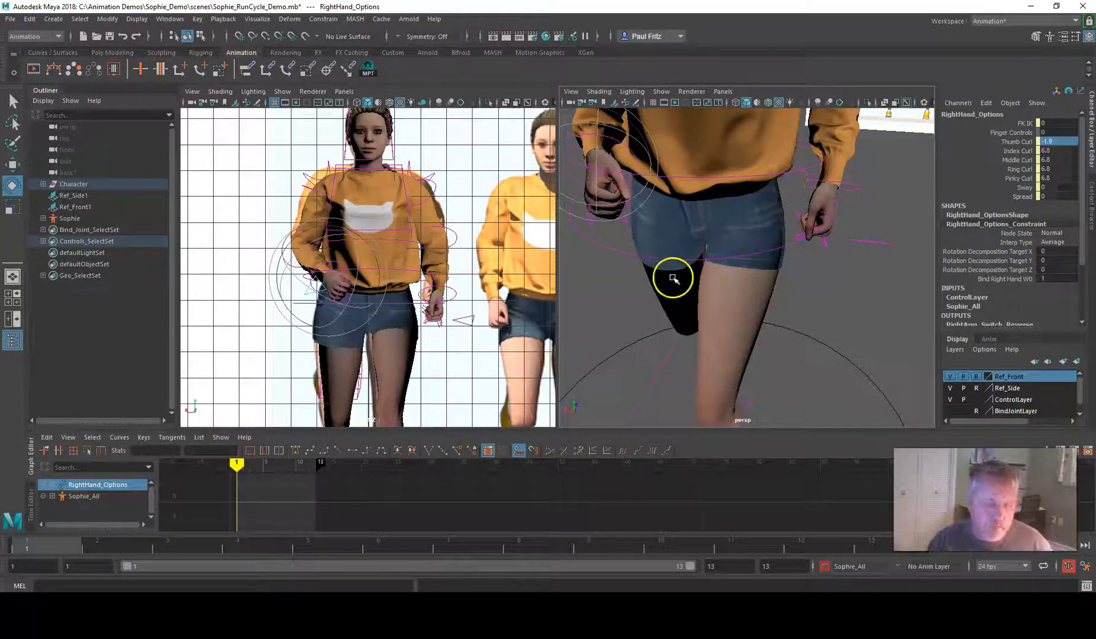
Adjust the right hand's Spread to about 2.3 on the hand options control
{"action": "middle_click_drag", "start_coordinate": [643, 316], "coordinate": [744, 318], "text": "alt"}
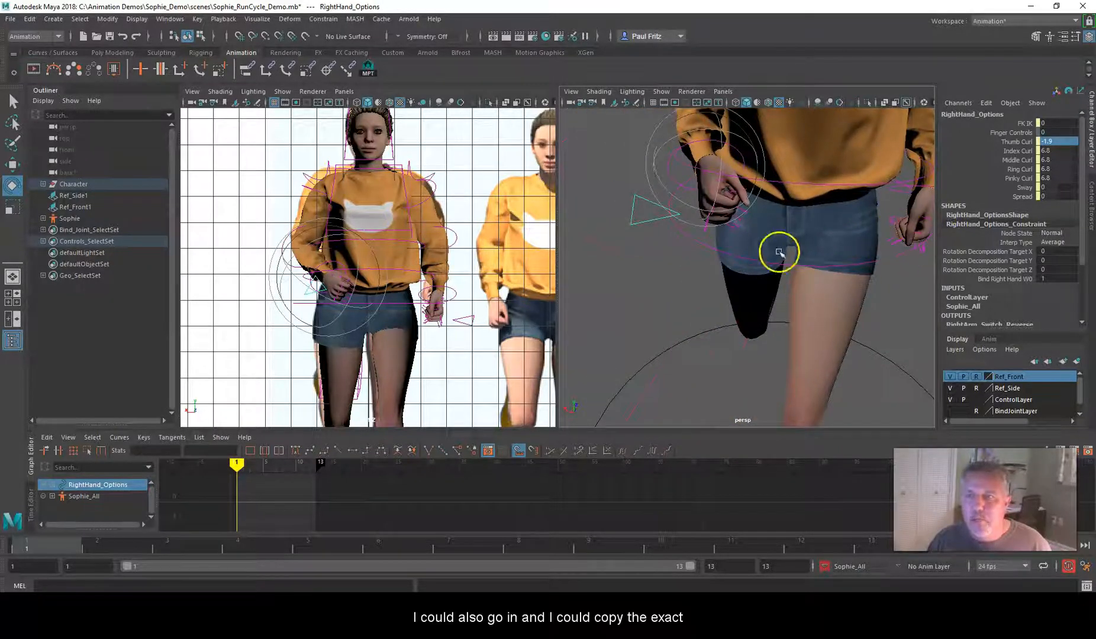
{"action": "middle_click_drag", "start_coordinate": [769, 250], "coordinate": [770, 286], "text": "alt"}
{"action": "left_click_drag", "start_coordinate": [709, 276], "coordinate": [720, 219], "text": "alt"}
{"action": "scroll", "coordinate": [717, 218], "scroll_direction": "up", "scroll_amount": 5}
{"action": "middle_click_drag", "start_coordinate": [714, 217], "coordinate": [705, 272], "text": "alt"}
{"action": "left_click_drag", "start_coordinate": [590, 264], "coordinate": [698, 244], "text": "alt"}
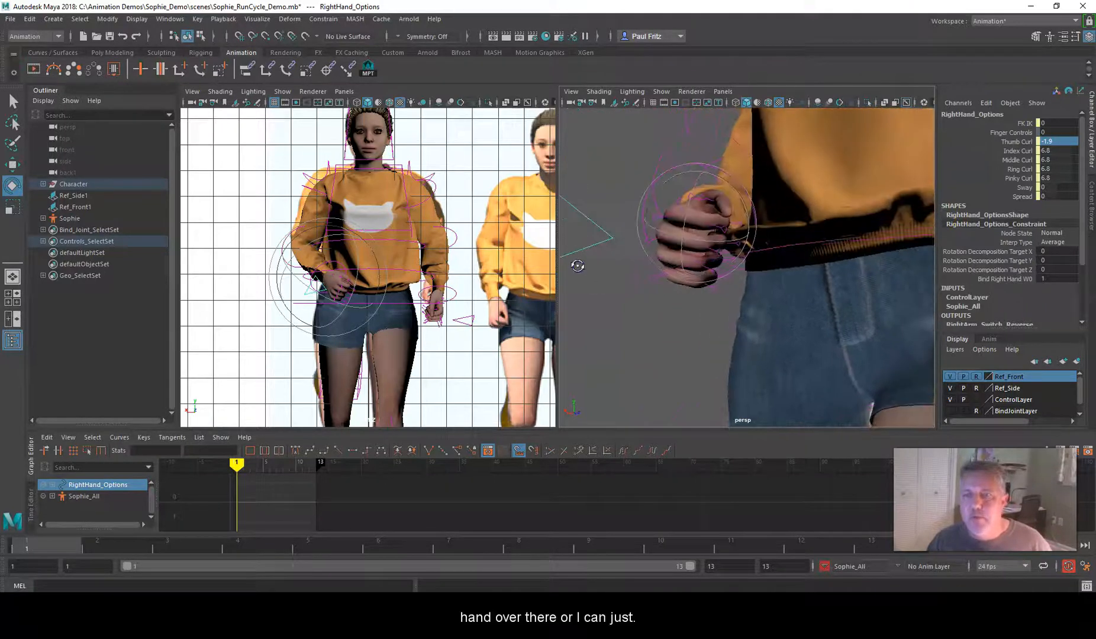
{"action": "left_click", "coordinate": [1019, 196]}
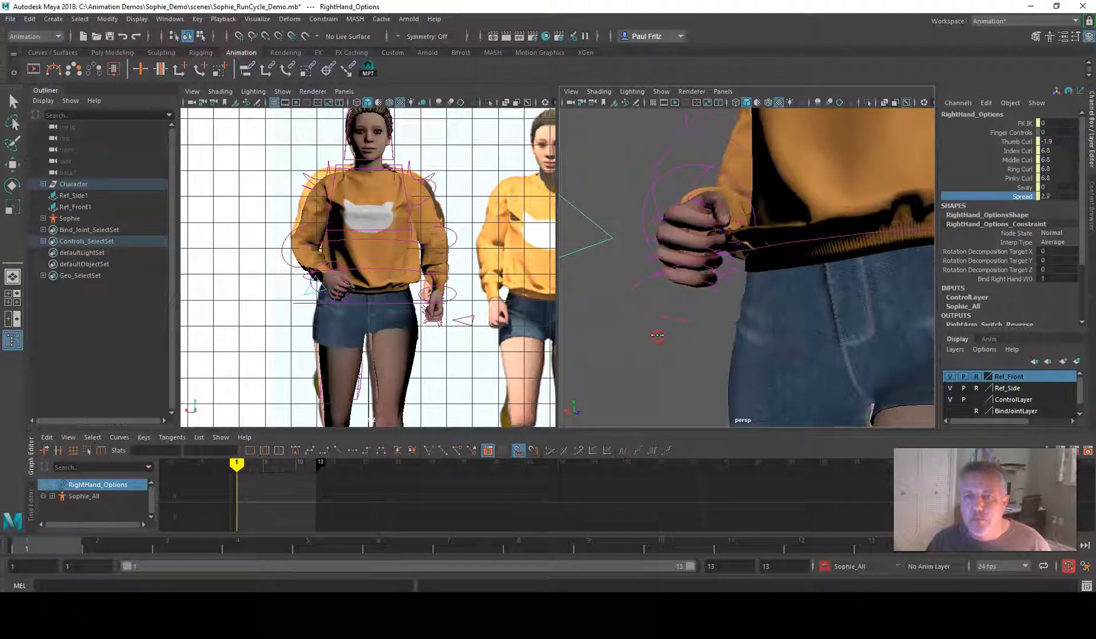
{"action": "middle_click_drag", "start_coordinate": [661, 334], "coordinate": [663, 334]}
{"action": "mouse_move", "coordinate": [651, 329]}
{"action": "left_mouse_down", "text": "alt"}
{"action": "mouse_move", "coordinate": [738, 343]}
{"action": "mouse_move", "coordinate": [654, 322]}
{"action": "left_mouse_up", "text": "alt"}
Rotate the right index finger's first joint control to Rotate Y about -9.7 and its second to Rotate Z about 5.7
{"action": "left_click", "coordinate": [667, 249]}
{"action": "key", "text": "e"}
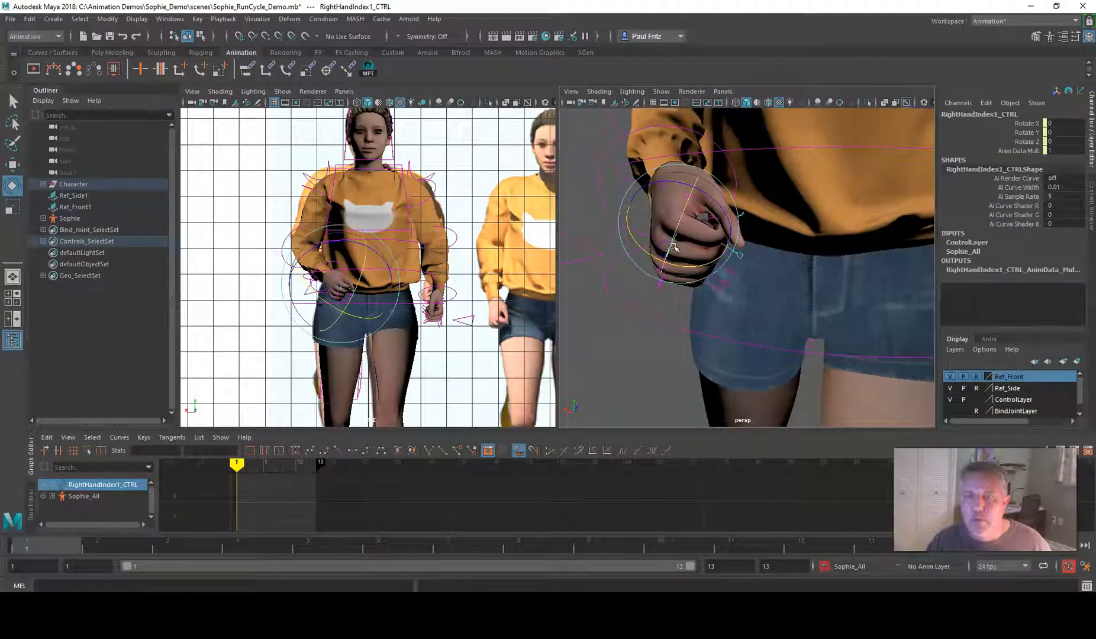
{"action": "left_click_drag", "start_coordinate": [661, 279], "coordinate": [677, 234], "text": "alt"}
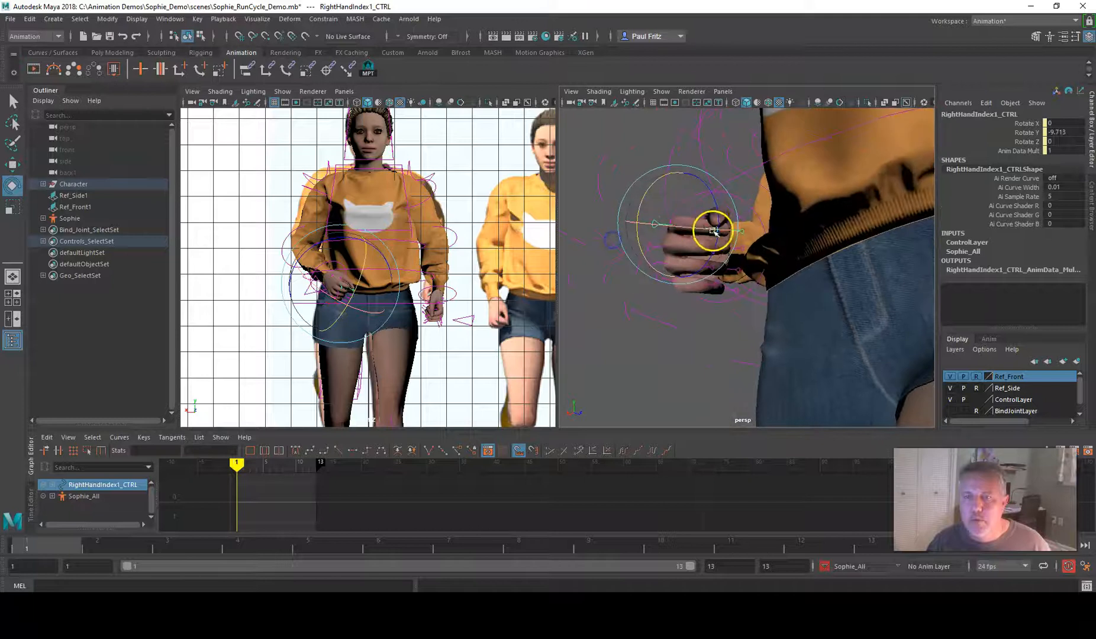
{"action": "scroll", "coordinate": [716, 240], "scroll_direction": "up", "scroll_amount": 5}
{"action": "middle_click_drag", "start_coordinate": [715, 239], "coordinate": [696, 245], "text": "alt"}
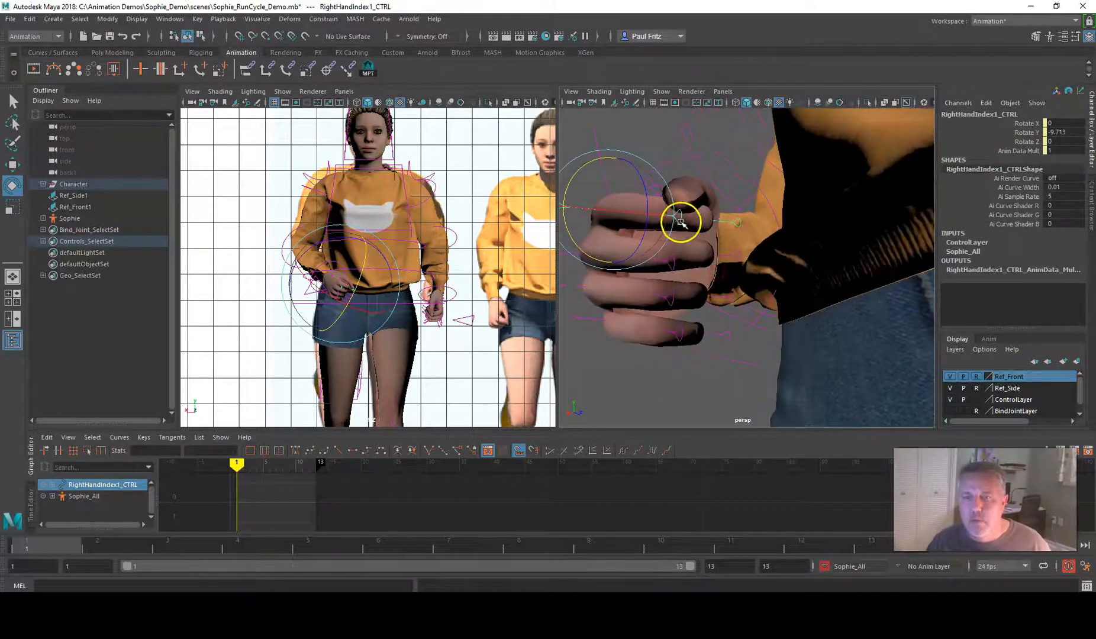
{"action": "left_click", "coordinate": [625, 216]}
{"action": "left_click_drag", "start_coordinate": [593, 222], "coordinate": [675, 274], "text": "alt"}
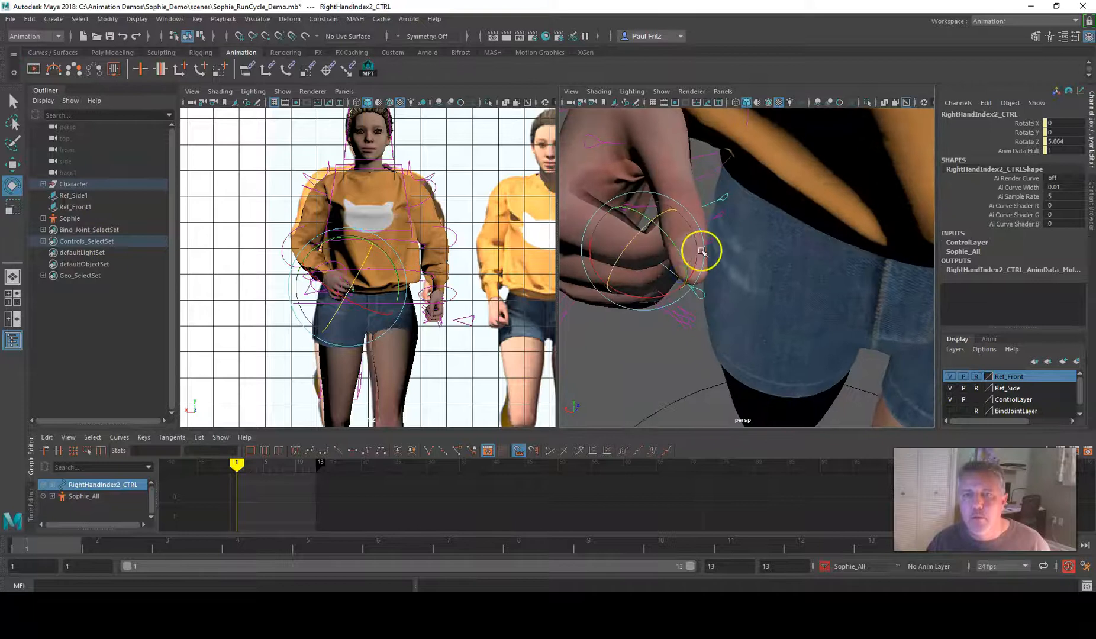
Bend the right thumb over the fist, its first joint to Rotate X about -13 and its second to Rotate Y about 6.5
{"action": "left_click_drag", "start_coordinate": [634, 180], "coordinate": [709, 223], "text": "alt"}
{"action": "left_click", "coordinate": [619, 155]}
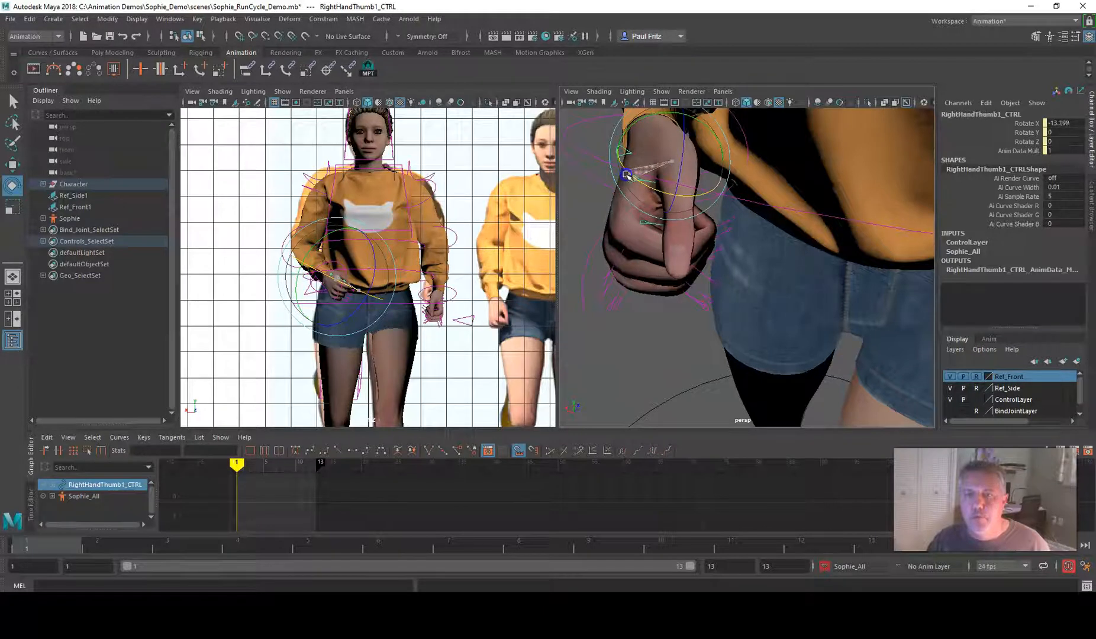
{"action": "left_click", "coordinate": [597, 217]}
{"action": "left_click_drag", "start_coordinate": [587, 216], "coordinate": [656, 197], "text": "alt"}
{"action": "left_click", "coordinate": [648, 180]}
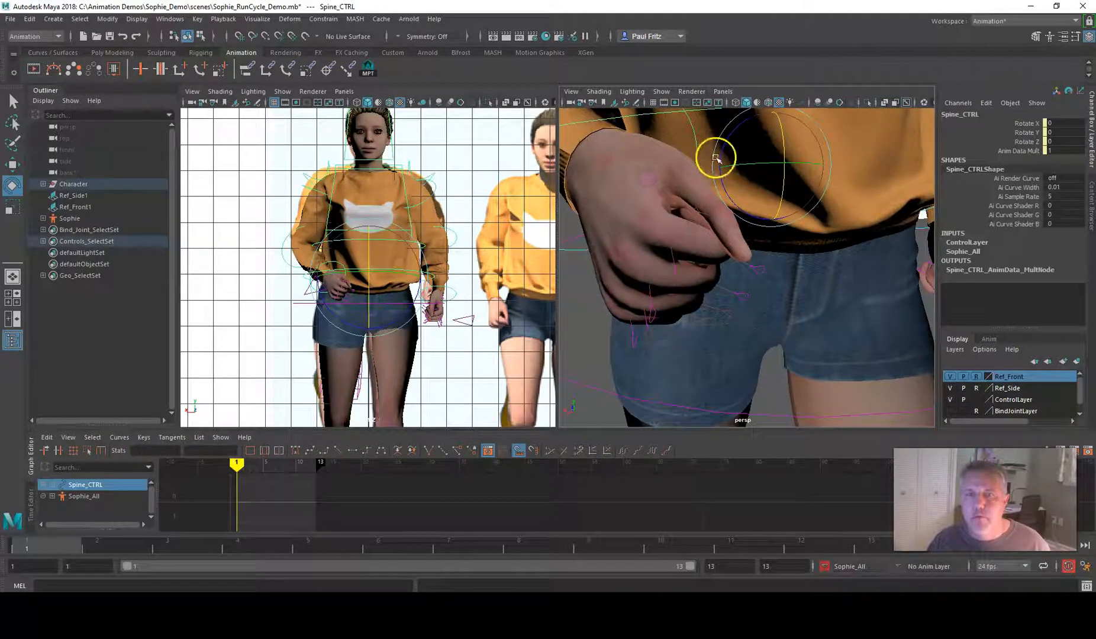
{"action": "left_click", "coordinate": [650, 175]}
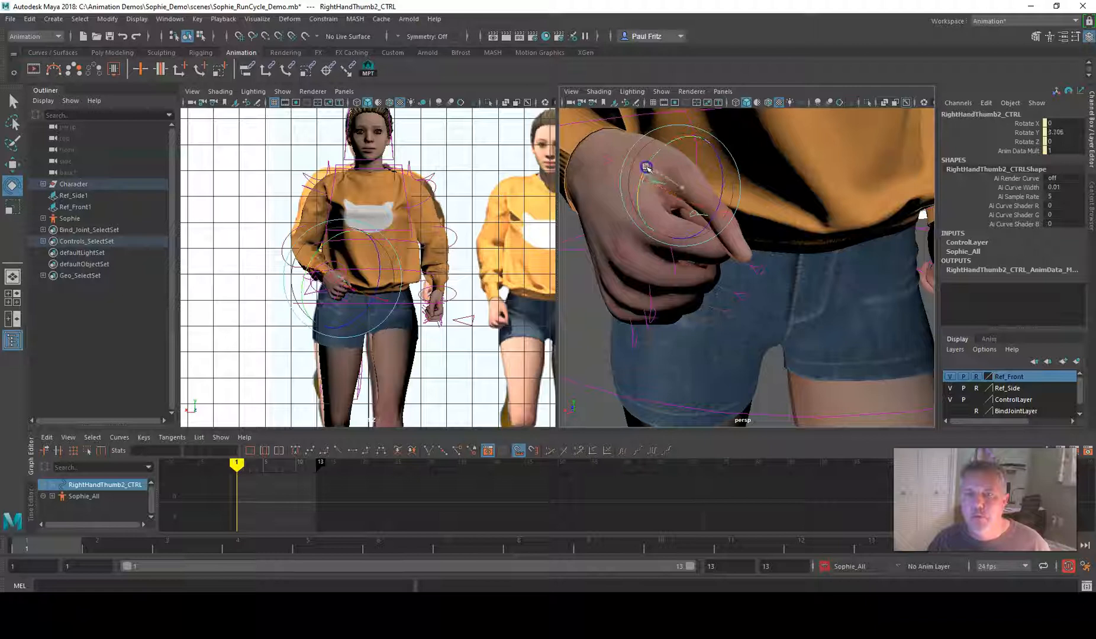
{"action": "left_click_drag", "start_coordinate": [644, 170], "coordinate": [688, 146], "text": "alt"}
{"action": "left_click", "coordinate": [634, 148]}
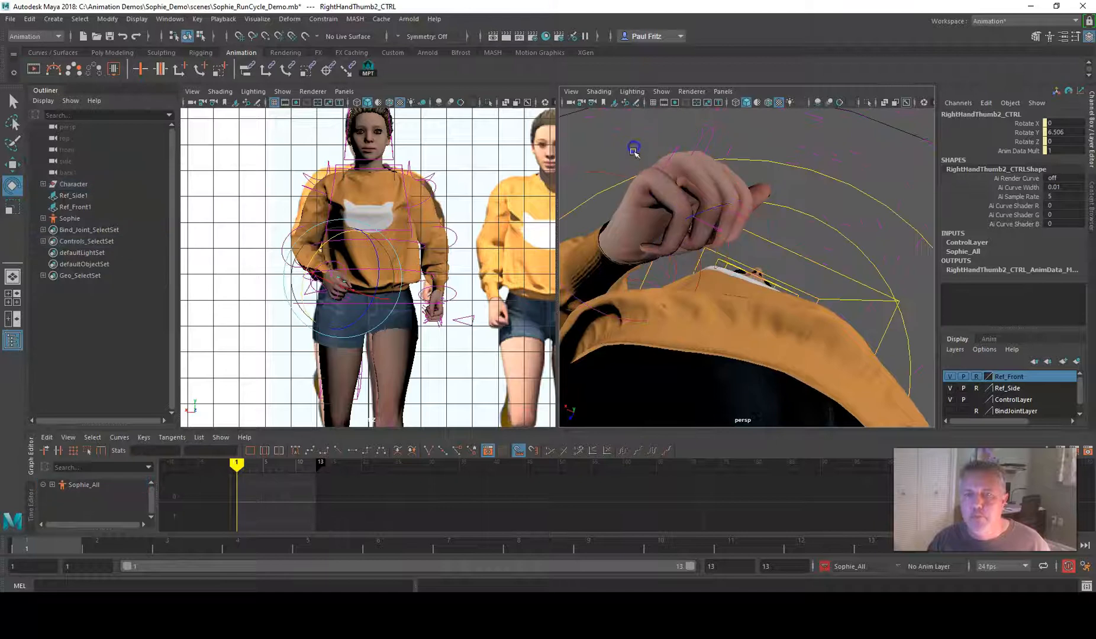
Curl the second joints of the right ring finger and pinky to Rotate Z about -10.7 and -20.7 respectively
{"action": "left_click", "coordinate": [716, 230]}
{"action": "left_click_drag", "start_coordinate": [658, 194], "coordinate": [583, 256]}
{"action": "left_click", "coordinate": [626, 373]}
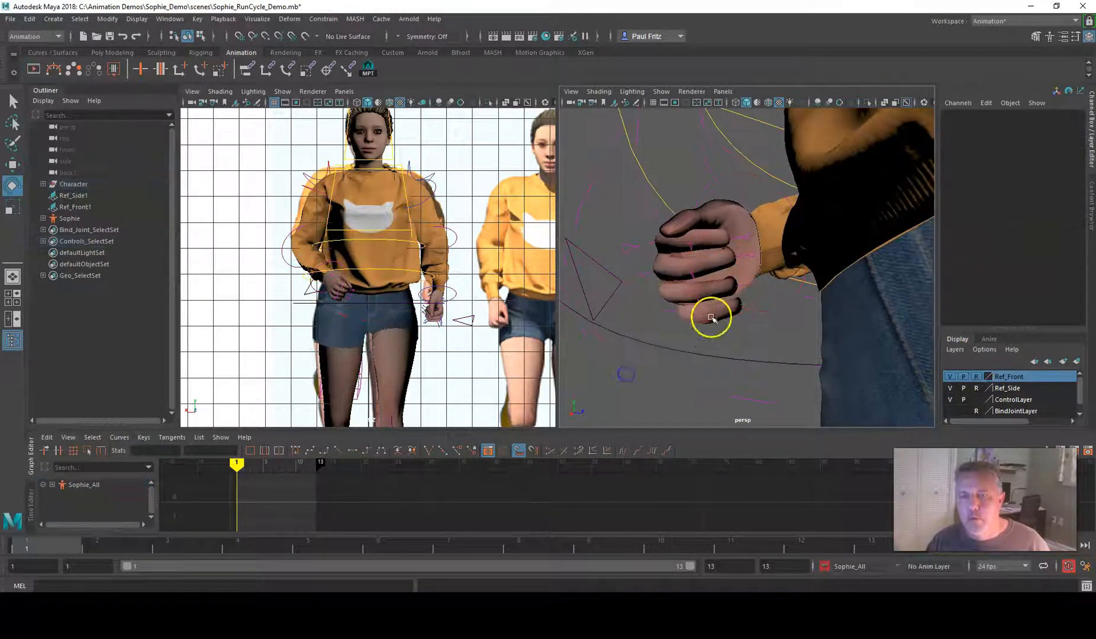
{"action": "left_click", "coordinate": [698, 297]}
{"action": "left_click_drag", "start_coordinate": [698, 298], "coordinate": [590, 243], "text": "alt"}
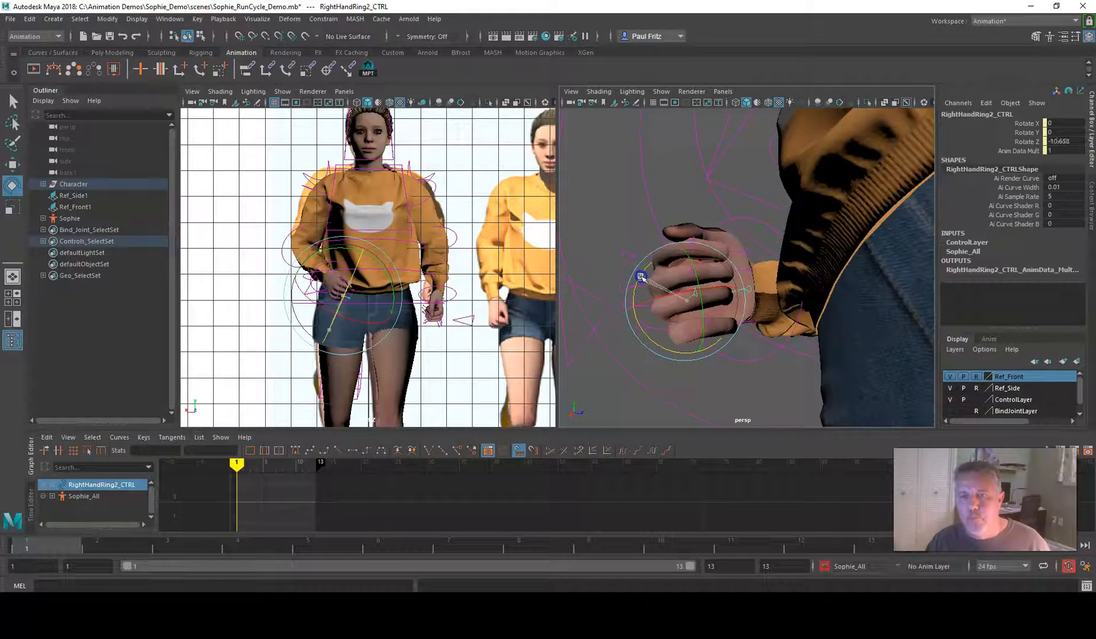
{"action": "left_click", "coordinate": [701, 362]}
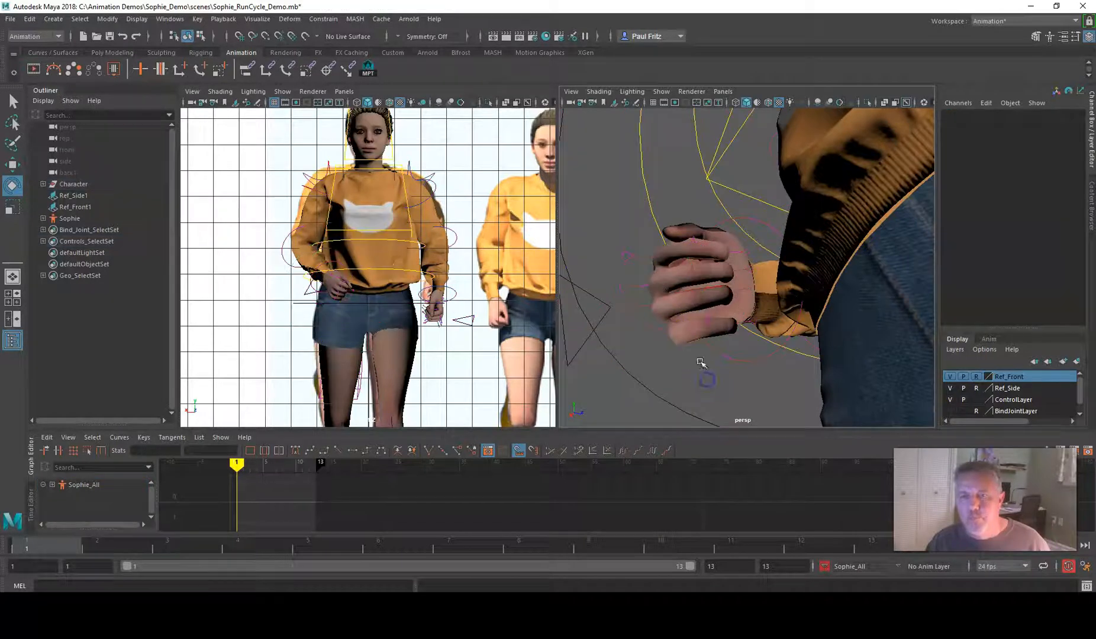
{"action": "left_click", "coordinate": [708, 320]}
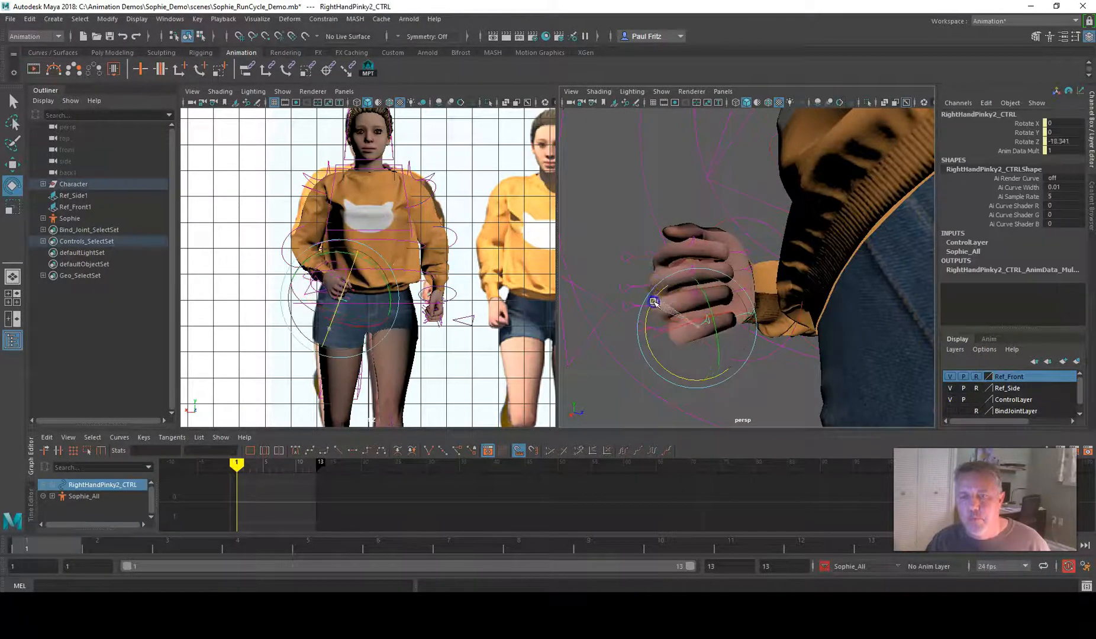
Examine the whole character's contact pose from several angles against the side and front run cycle references
{"action": "scroll", "coordinate": [653, 303], "scroll_direction": "down", "scroll_amount": 10}
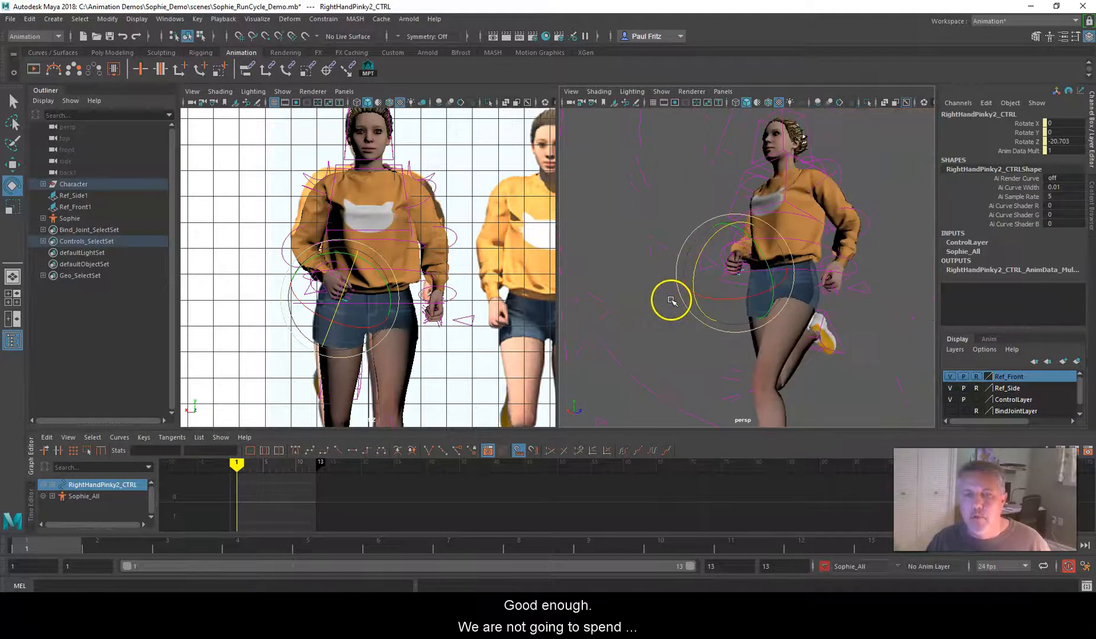
{"action": "left_click_drag", "start_coordinate": [656, 286], "coordinate": [778, 296], "text": "alt"}
{"action": "scroll", "coordinate": [732, 300], "scroll_direction": "down", "scroll_amount": 8}
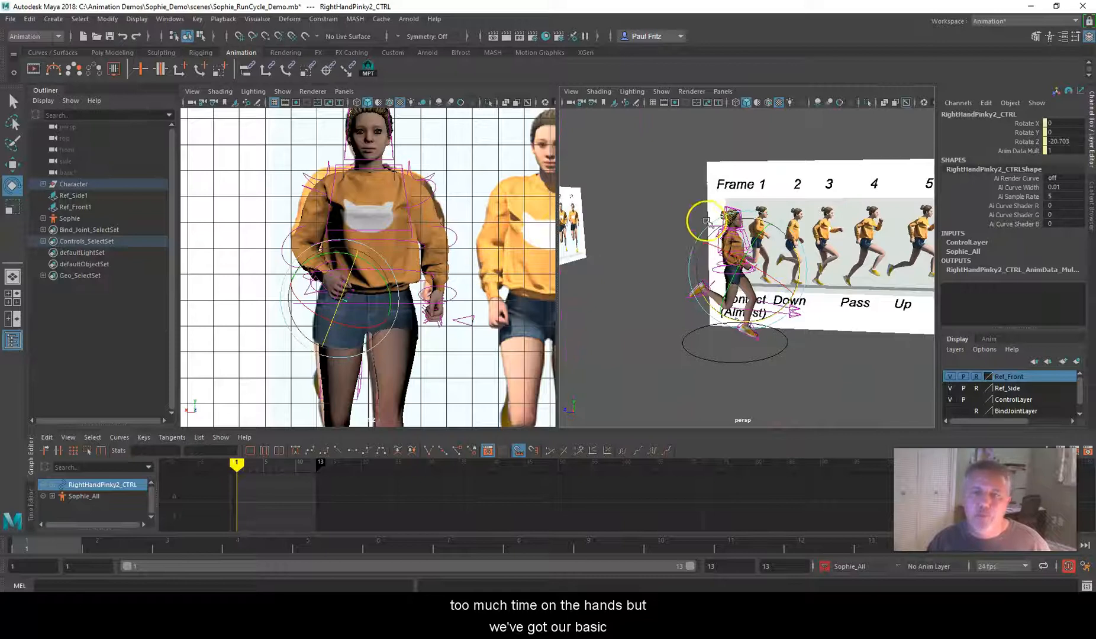
{"action": "scroll", "coordinate": [706, 223], "scroll_direction": "up", "scroll_amount": 5}
{"action": "left_click_drag", "start_coordinate": [662, 229], "coordinate": [633, 245], "text": "alt"}
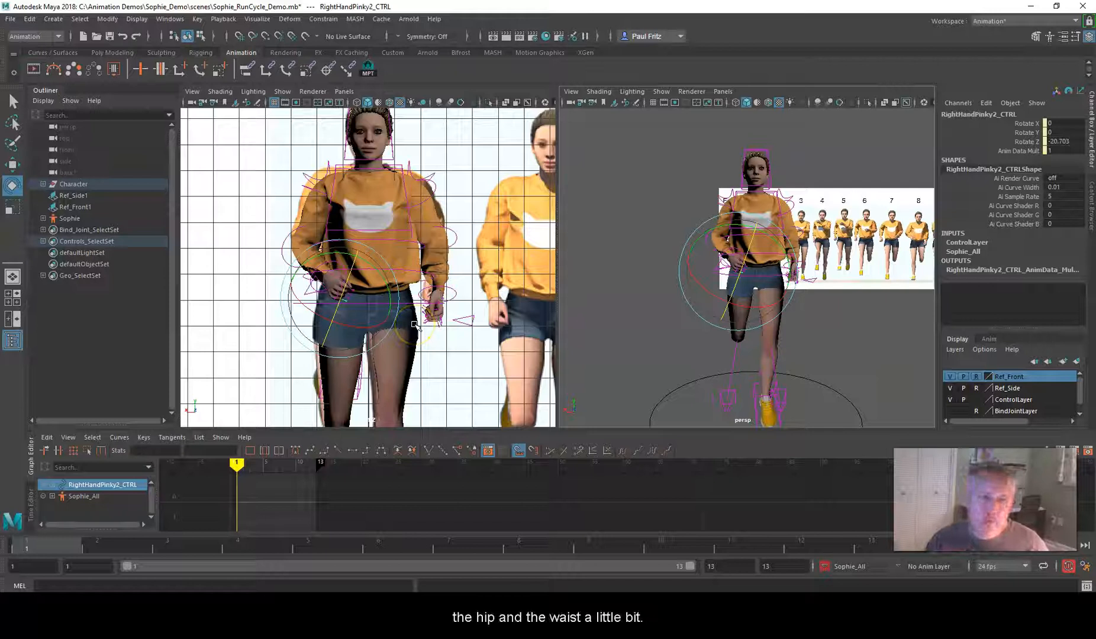
{"action": "scroll", "coordinate": [417, 272], "scroll_direction": "down", "scroll_amount": 5}
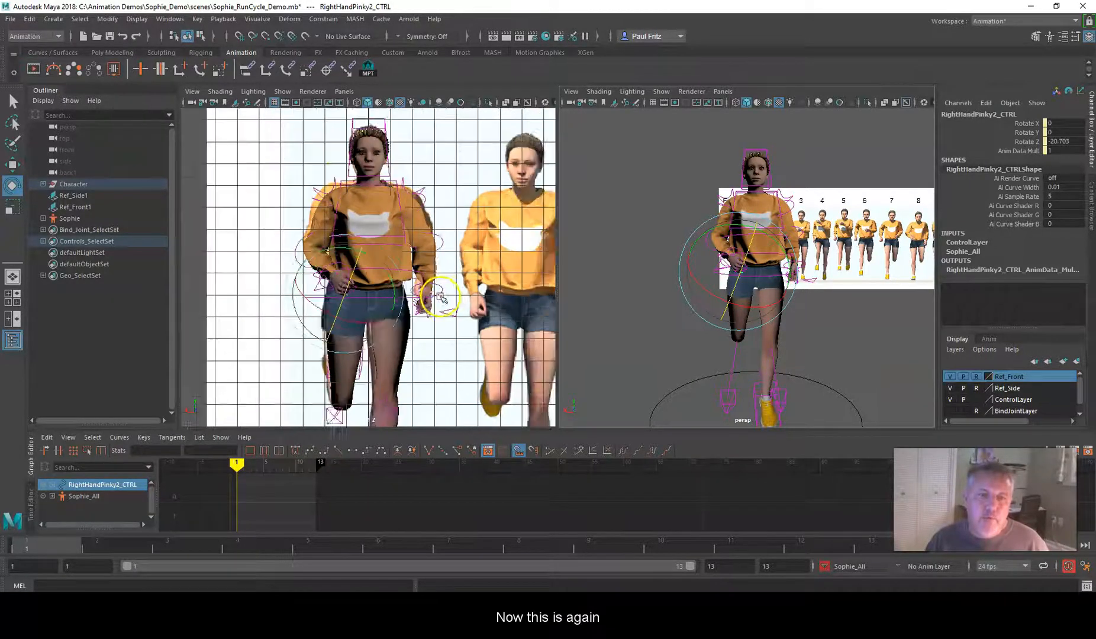
{"action": "scroll", "coordinate": [625, 306], "scroll_direction": "down", "scroll_amount": 3}
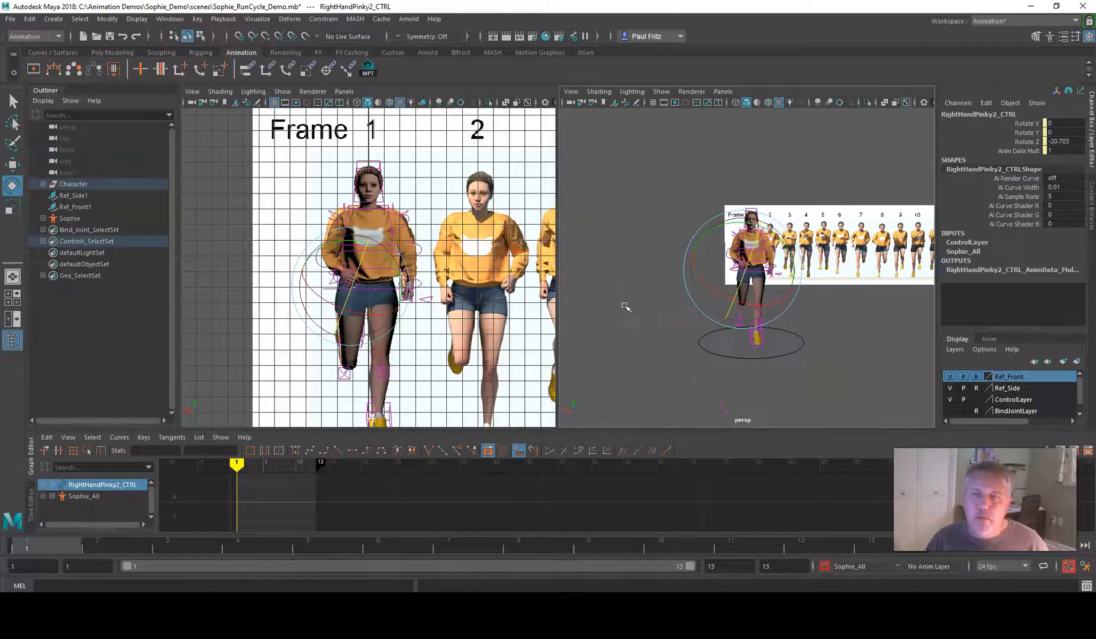
{"action": "scroll", "coordinate": [625, 306], "scroll_direction": "up", "scroll_amount": 3}
Switch the perspective view to the orthographic side -X view and frame the character on the Frame 1 reference
{"action": "left_click", "coordinate": [723, 91]}
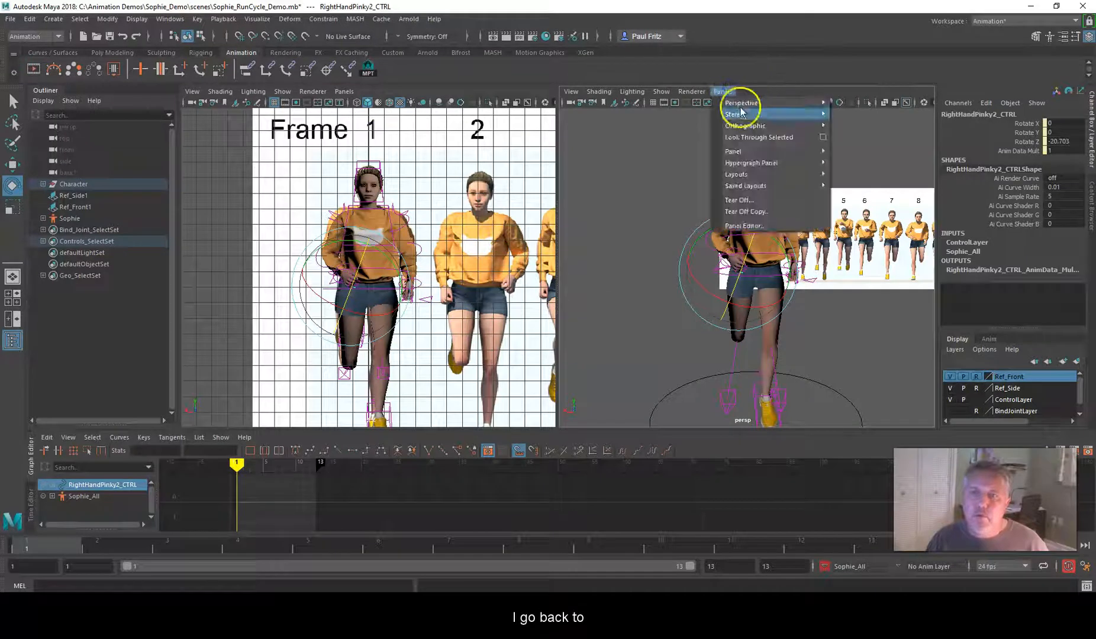
{"action": "mouse_move", "coordinate": [745, 126]}
{"action": "left_click", "coordinate": [848, 147]}
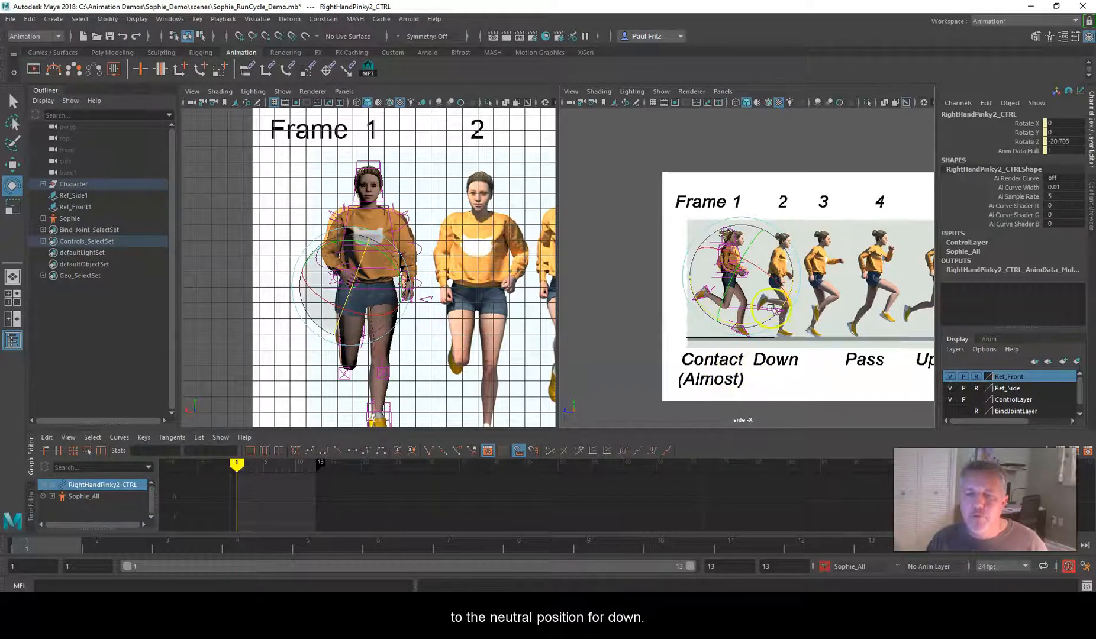
{"action": "scroll", "coordinate": [572, 296], "scroll_direction": "up", "scroll_amount": 2}
{"action": "scroll", "coordinate": [615, 299], "scroll_direction": "up", "scroll_amount": 3}
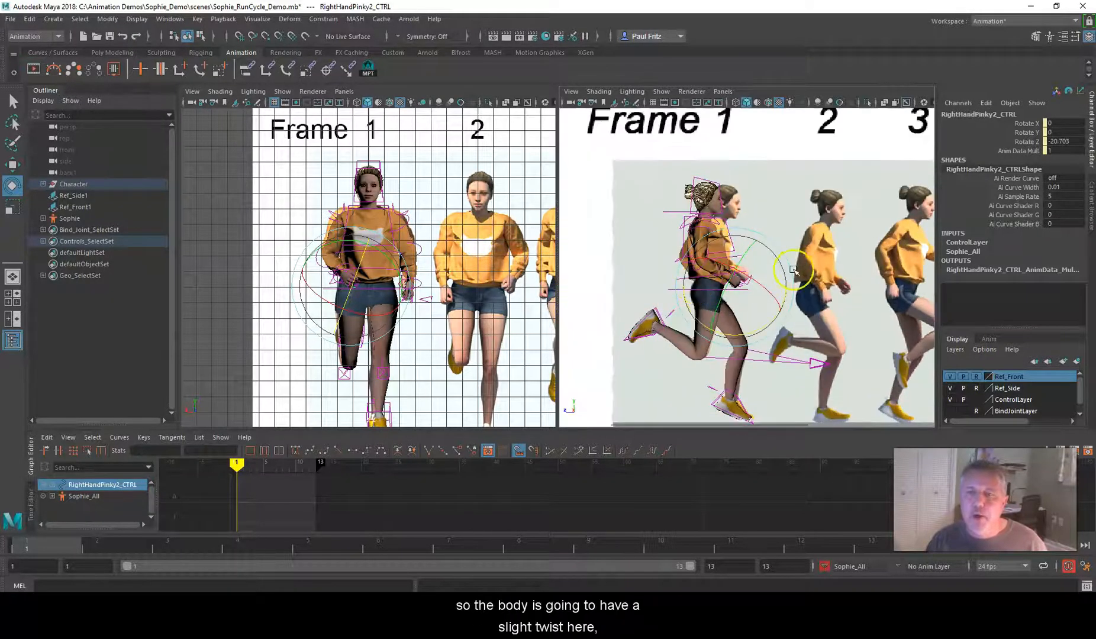
Twist the hips so the forward leg's side leads, setting Root_CTRL's Rotate Y to -3
{"action": "scroll", "coordinate": [701, 252], "scroll_direction": "up", "scroll_amount": 3}
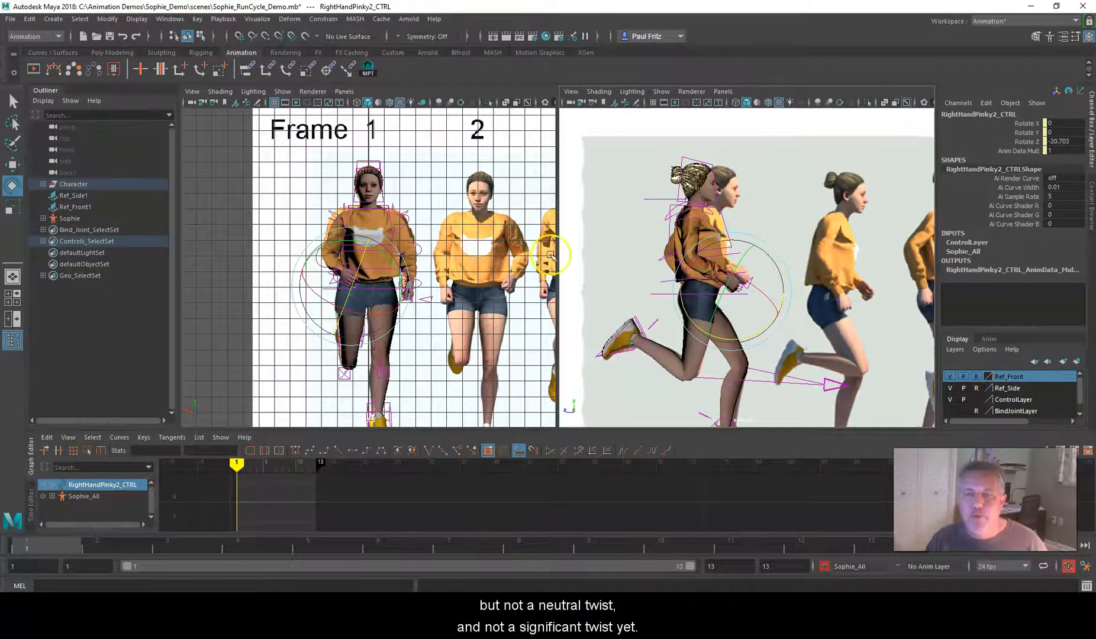
{"action": "scroll", "coordinate": [424, 266], "scroll_direction": "up", "scroll_amount": 5}
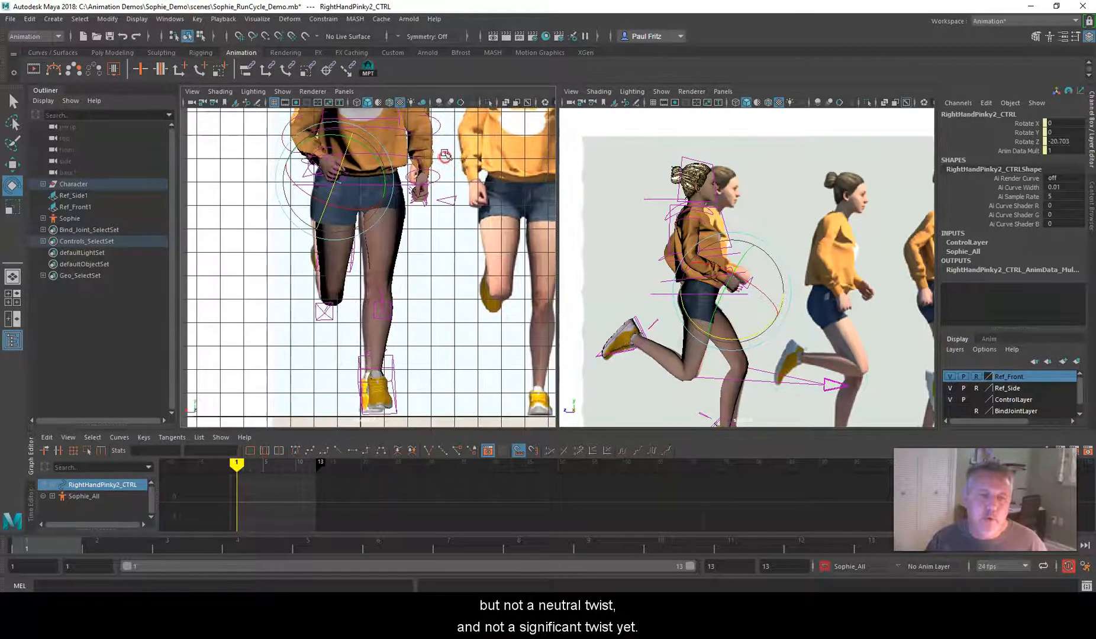
{"action": "middle_click_drag", "start_coordinate": [425, 225], "coordinate": [439, 267], "text": "alt"}
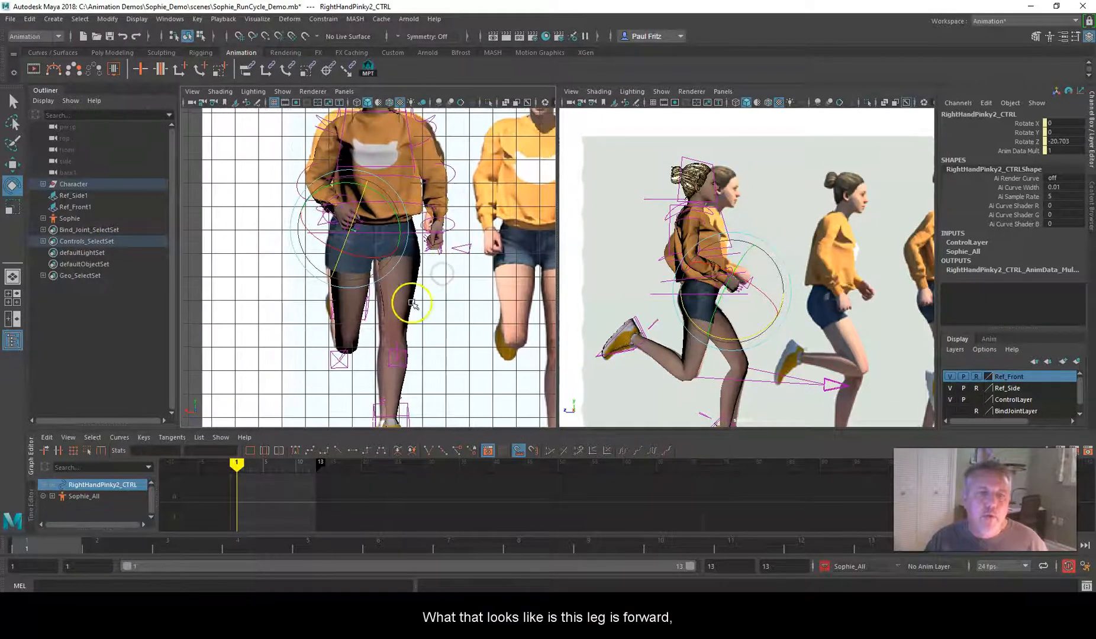
{"action": "left_click", "coordinate": [414, 232]}
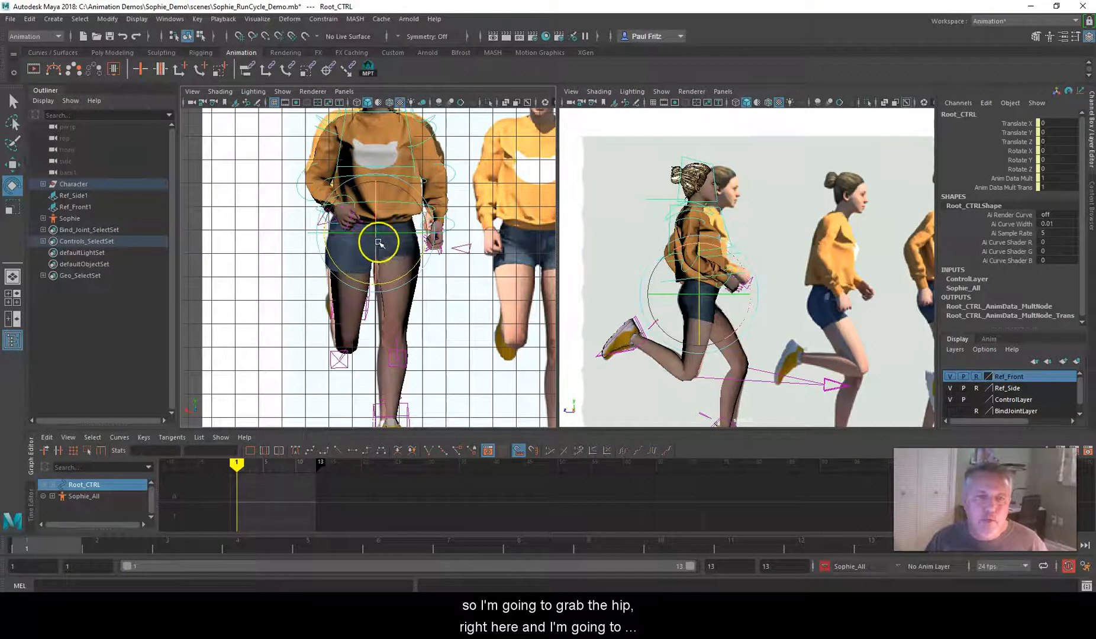
{"action": "left_click", "coordinate": [386, 233]}
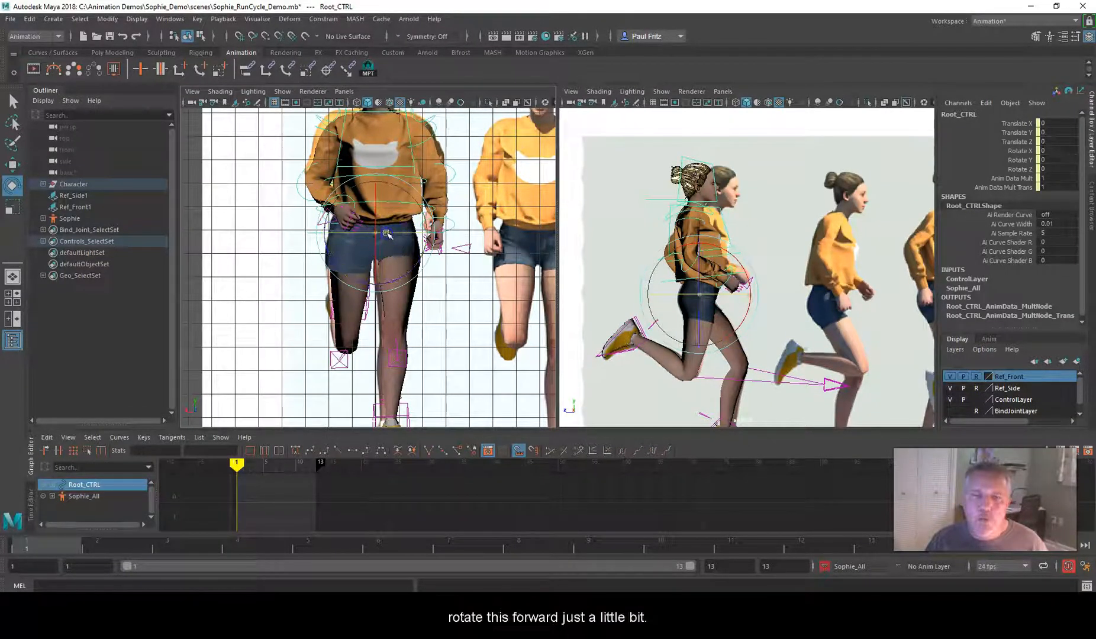
{"action": "left_click_drag", "start_coordinate": [386, 233], "coordinate": [383, 232]}
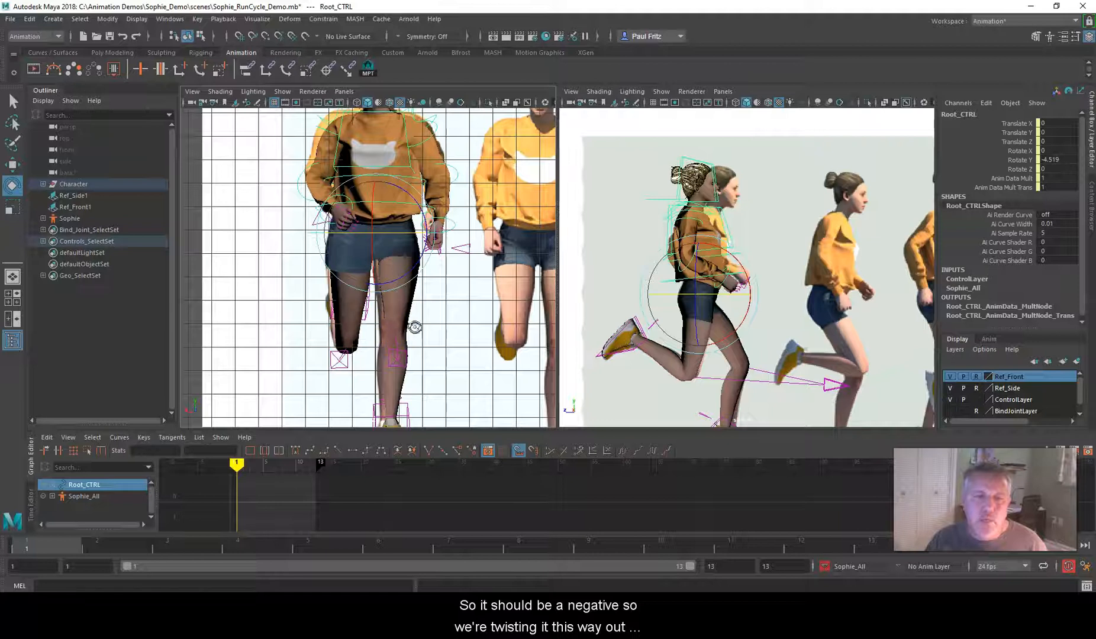
{"action": "left_click_drag", "start_coordinate": [415, 327], "coordinate": [426, 313], "text": "alt"}
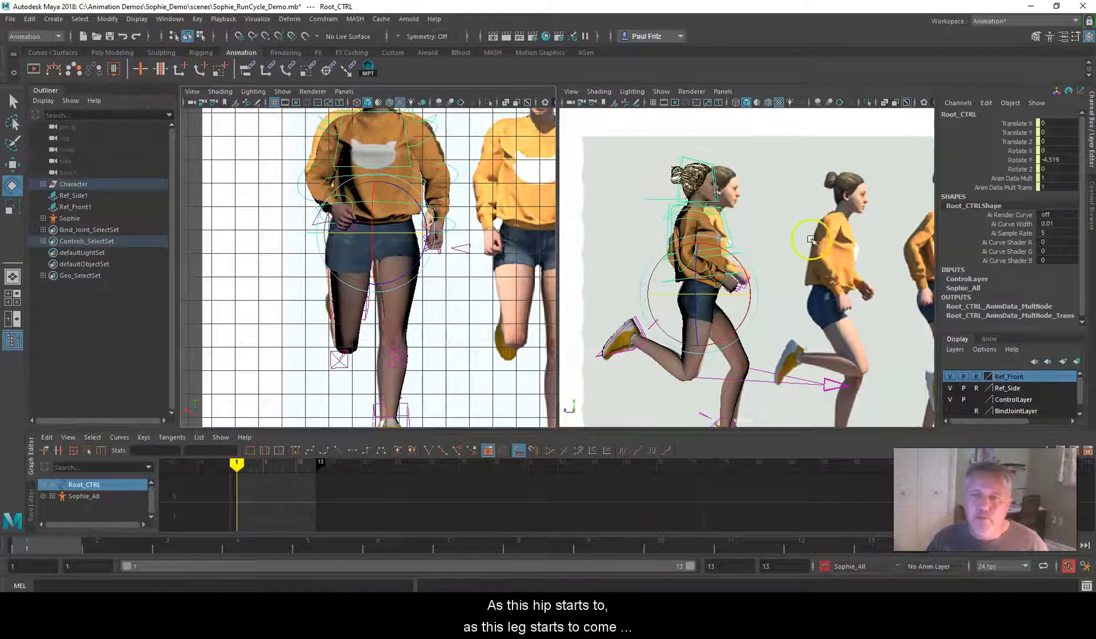
{"action": "double_click", "coordinate": [1048, 161]}
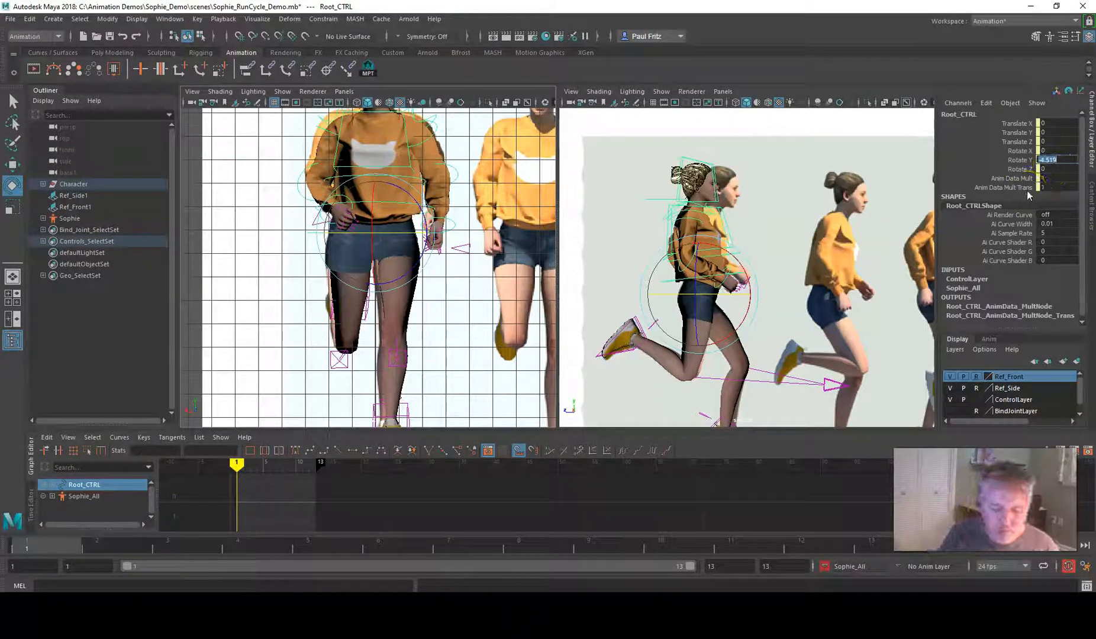
{"action": "type", "text": "-3"}
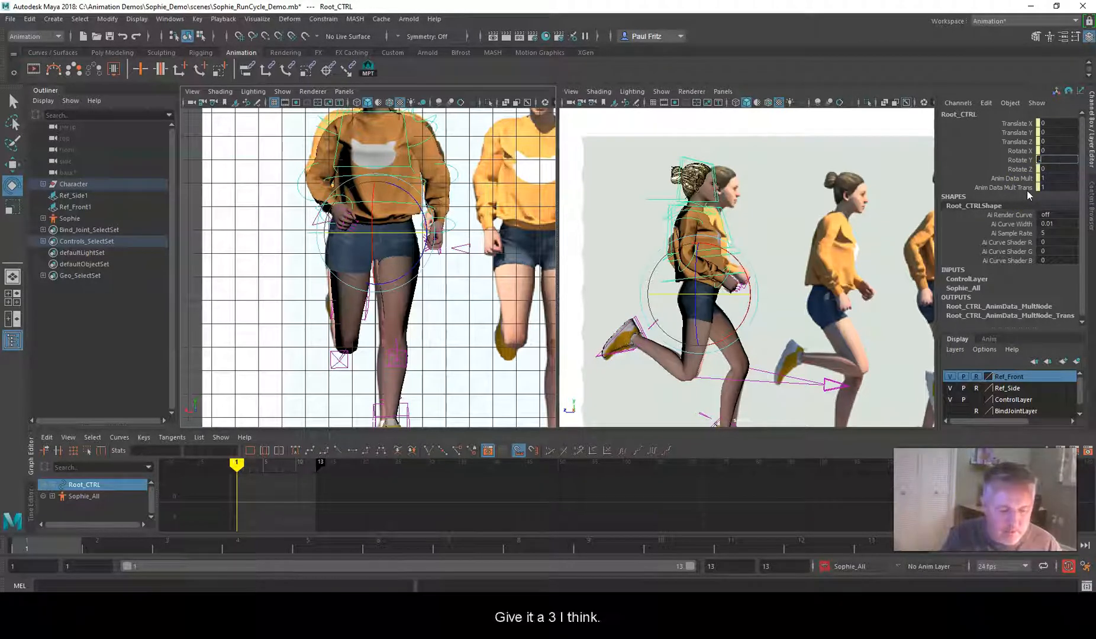
{"action": "key", "text": "Return"}
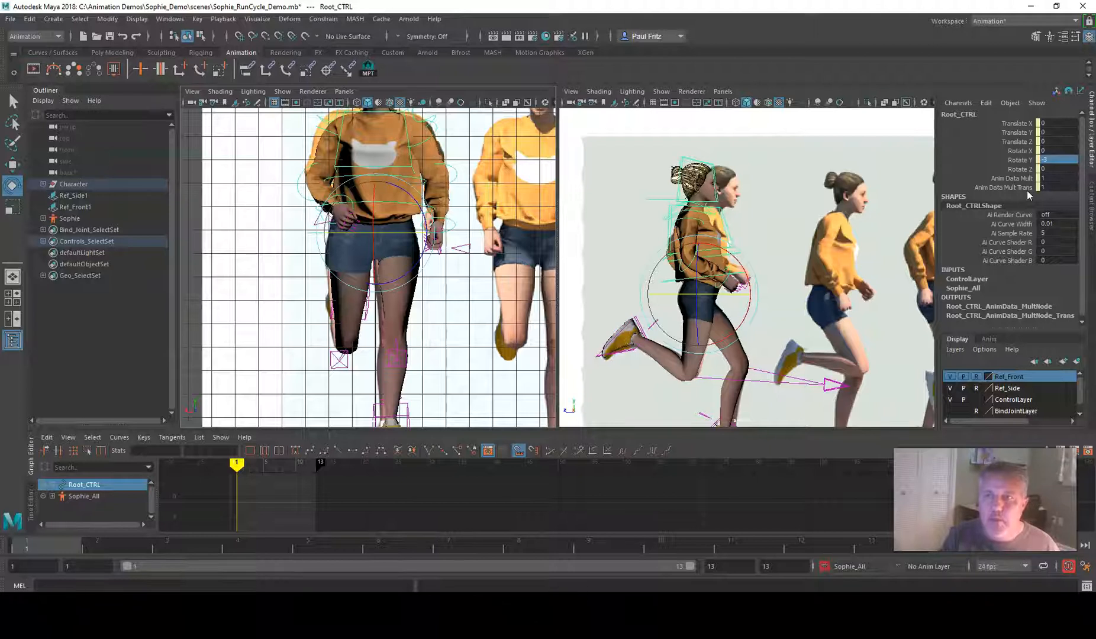
Twist the waist opposite to the hips by setting Spine_CTRL's Rotate Y to 6
{"action": "left_click", "coordinate": [573, 252]}
{"action": "left_click", "coordinate": [508, 291]}
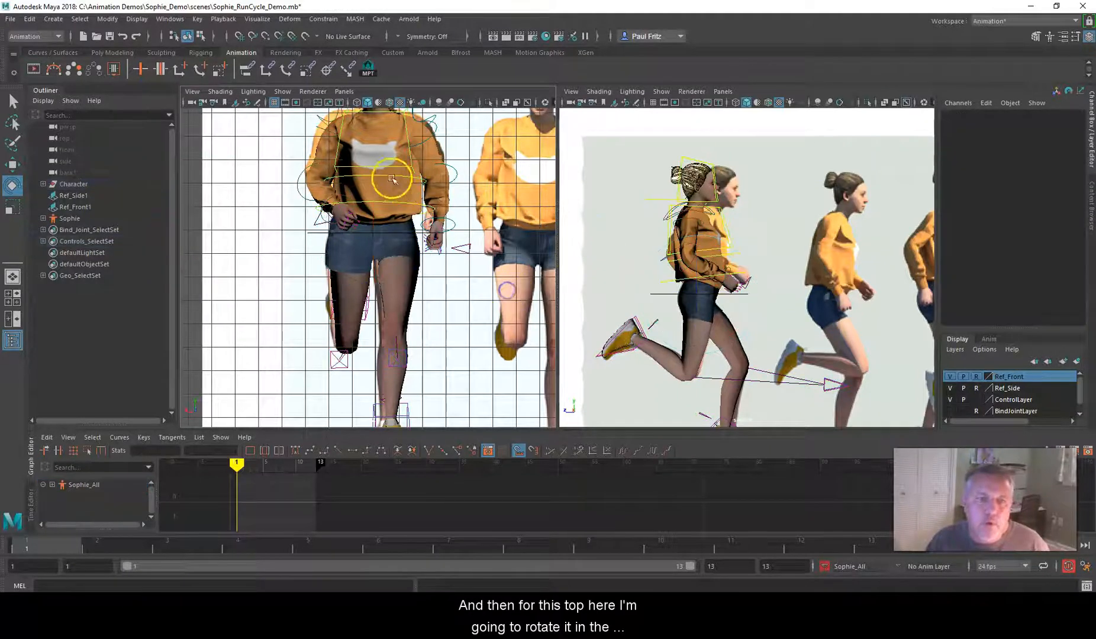
{"action": "left_click", "coordinate": [379, 201]}
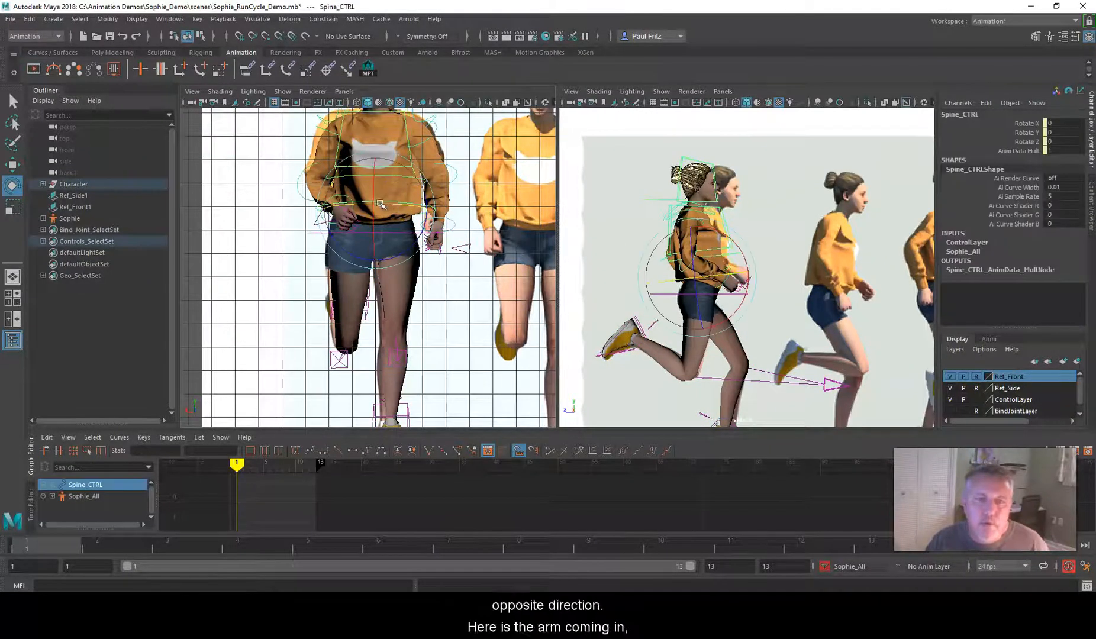
{"action": "left_click", "coordinate": [329, 160]}
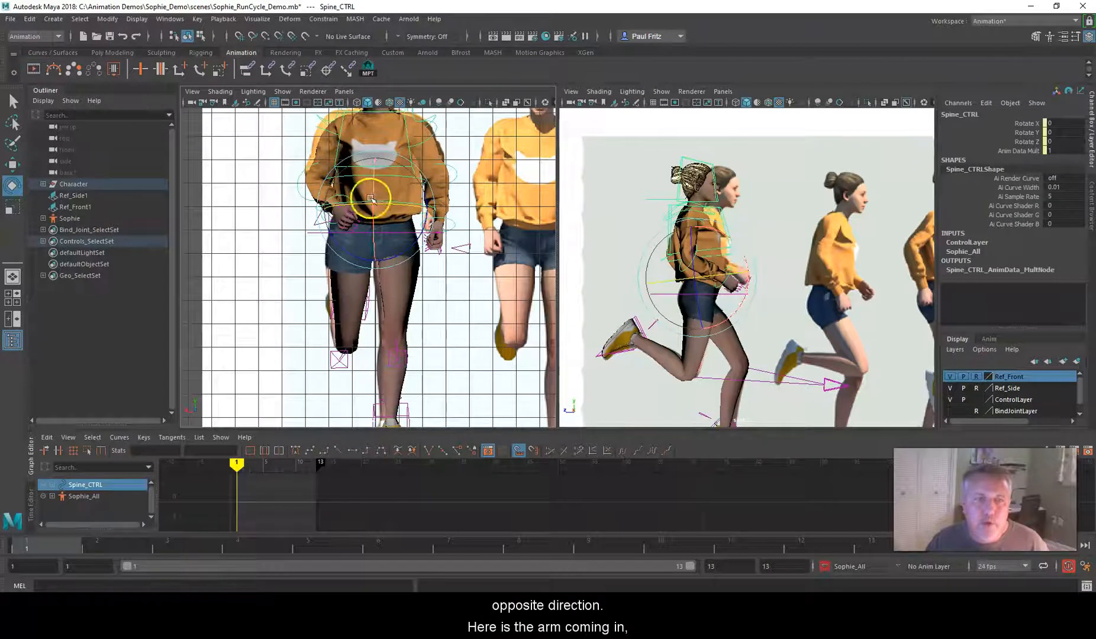
{"action": "left_click_drag", "start_coordinate": [382, 203], "coordinate": [385, 203]}
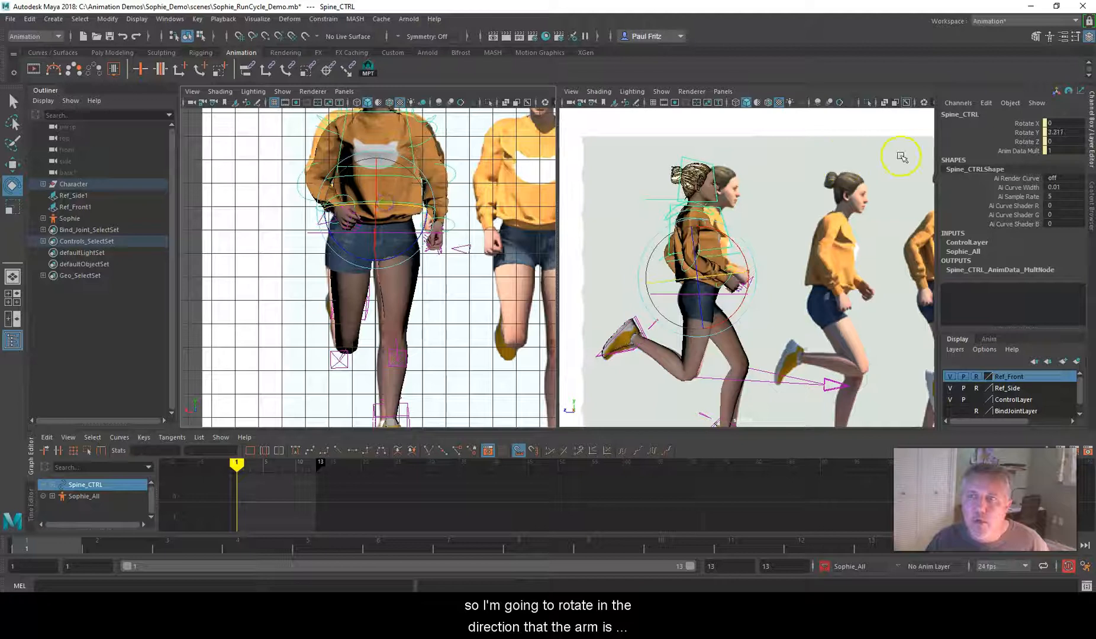
{"action": "double_click", "coordinate": [1069, 132]}
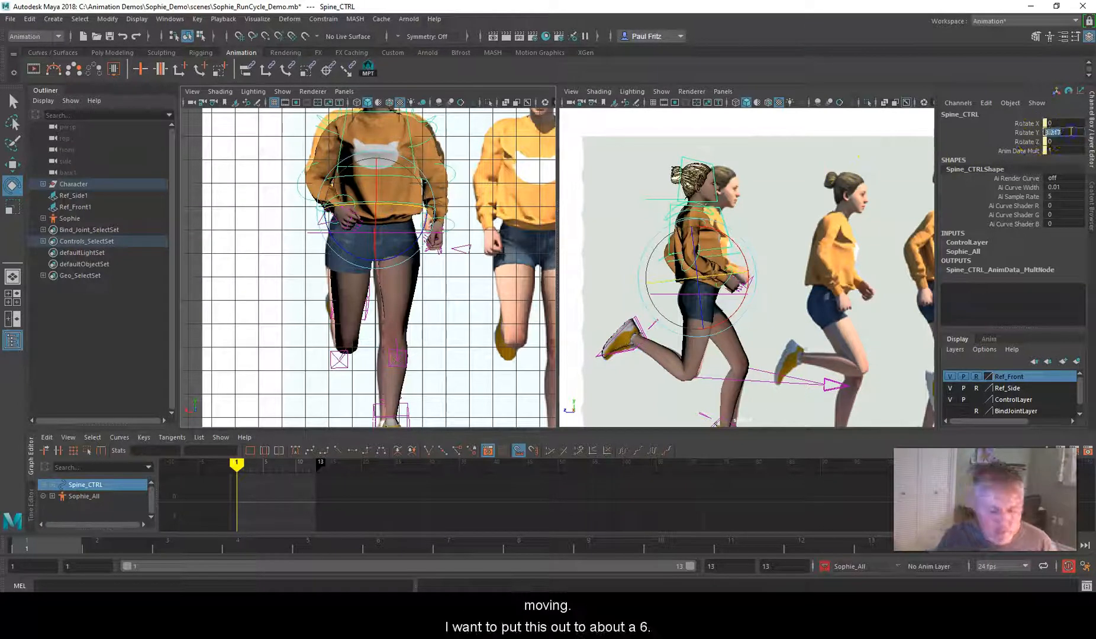
{"action": "type", "text": "6"}
{"action": "key", "text": "Return"}
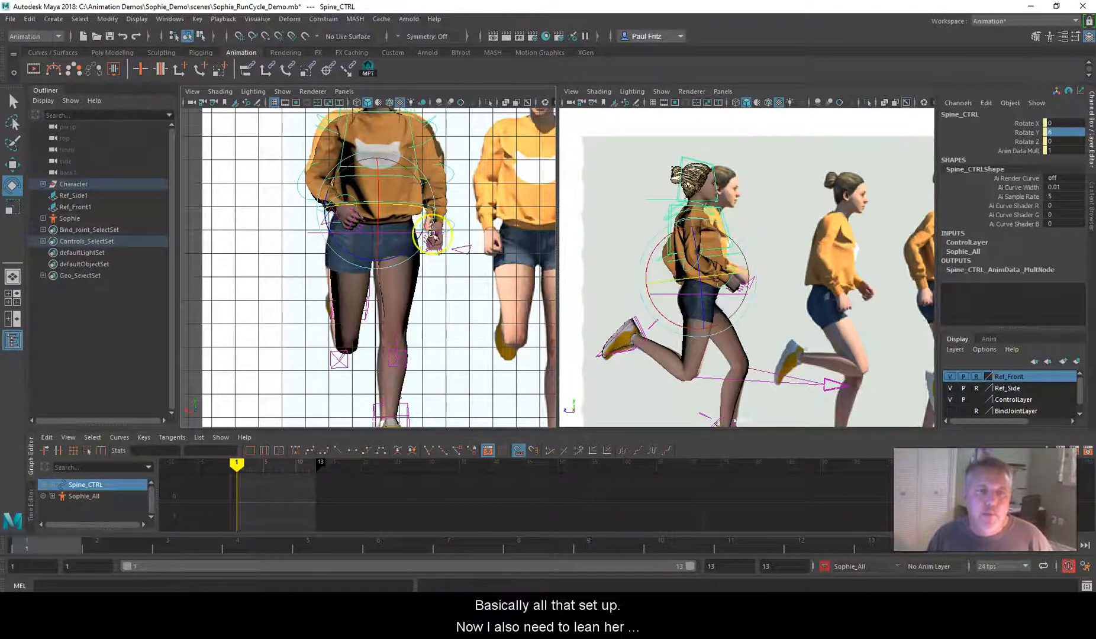
Lean the whole body forward from the hips in the side view, rotating Root_CTRL to Rotate X about 13.8
{"action": "scroll", "coordinate": [432, 236], "scroll_direction": "down", "scroll_amount": 3}
{"action": "left_click", "coordinate": [748, 244]}
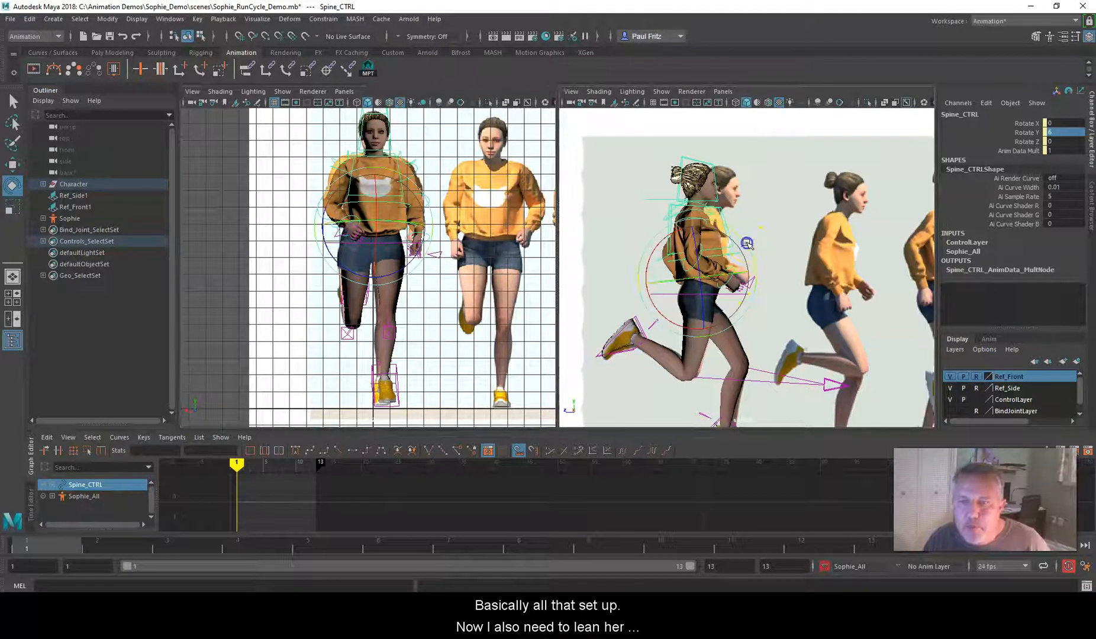
{"action": "left_click", "coordinate": [380, 252]}
{"action": "left_click", "coordinate": [382, 244]}
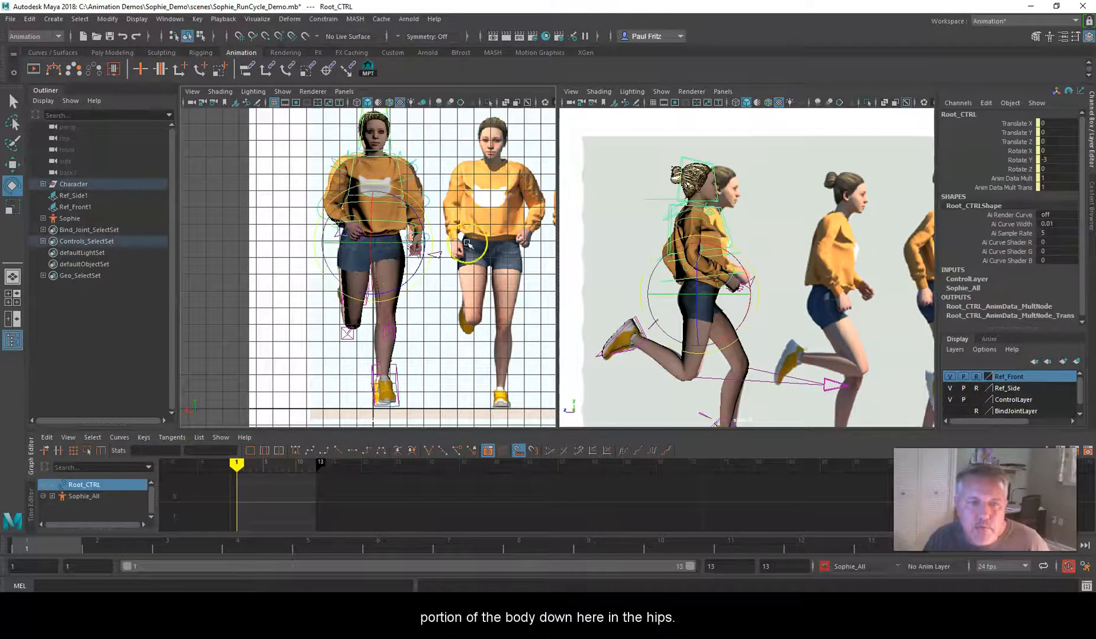
{"action": "left_click", "coordinate": [745, 252]}
{"action": "left_click_drag", "start_coordinate": [744, 252], "coordinate": [754, 263]}
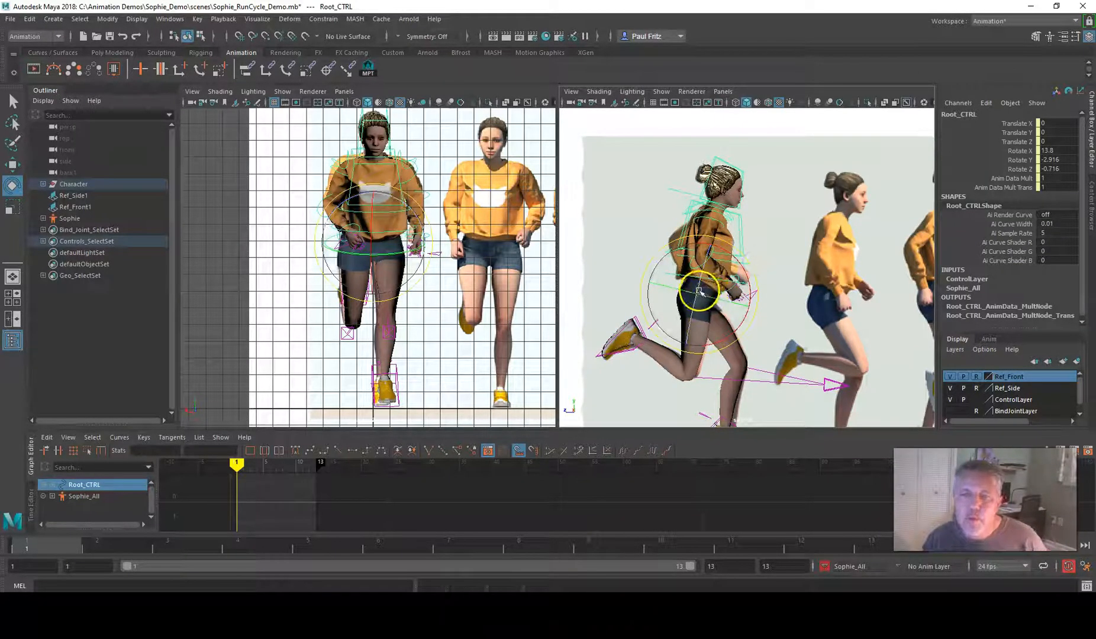
Raise the head so the face looks ahead, rotating Neck_CTRL to Rotate X about -6.6
{"action": "left_click", "coordinate": [677, 193]}
{"action": "left_click_drag", "start_coordinate": [771, 205], "coordinate": [769, 197]}
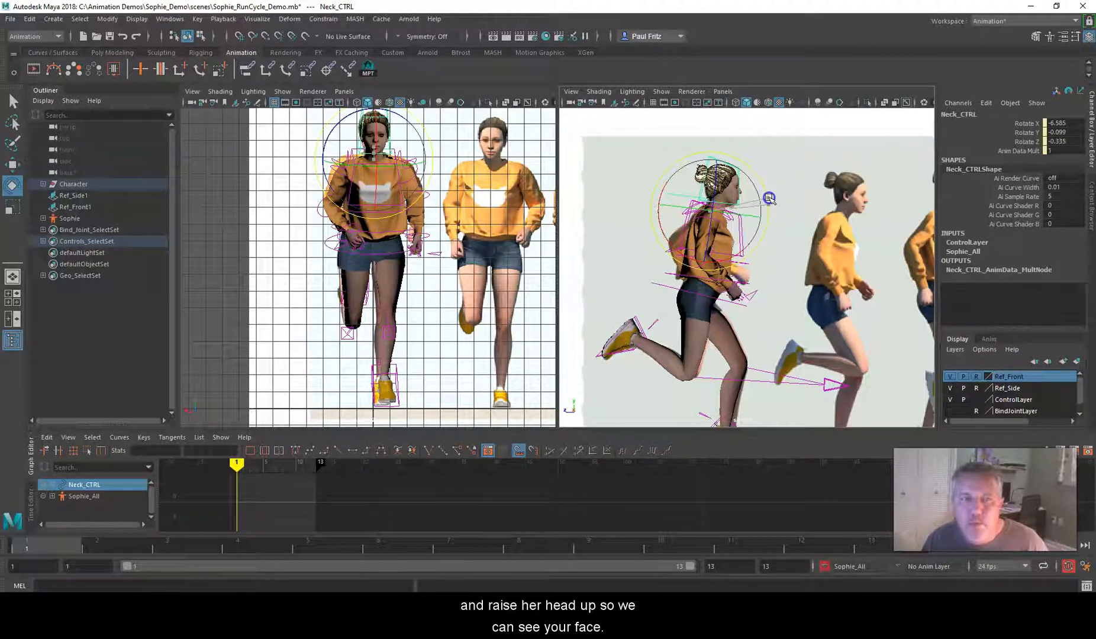
{"action": "left_click_drag", "start_coordinate": [770, 197], "coordinate": [769, 198]}
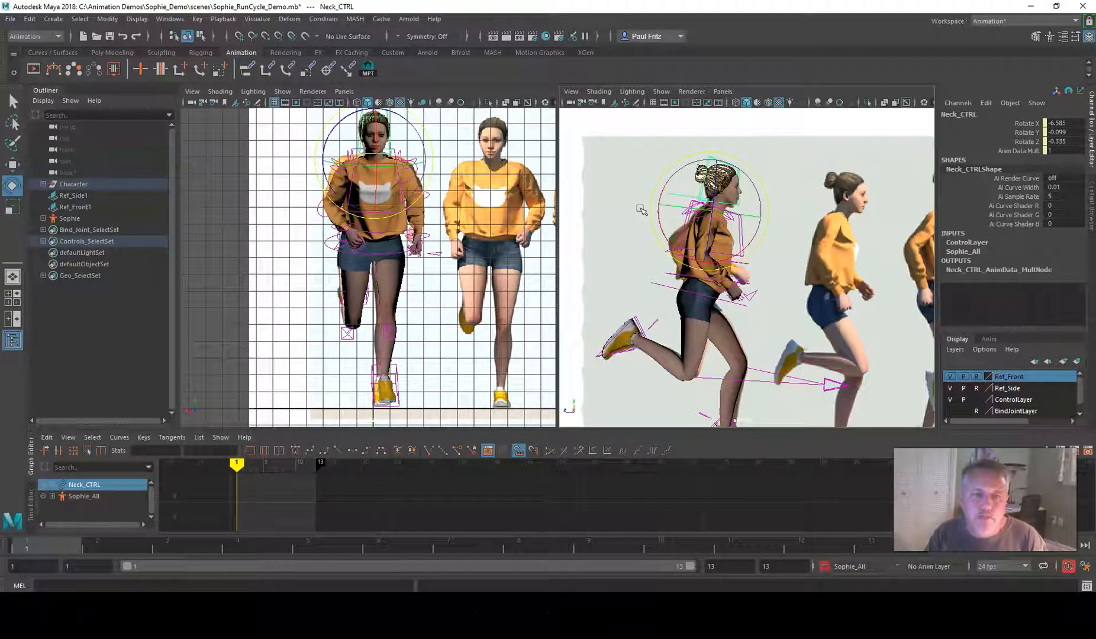
Key the finished contact pose at frames 1, 13 and 7
{"action": "scroll", "coordinate": [736, 301], "scroll_direction": "down", "scroll_amount": 2}
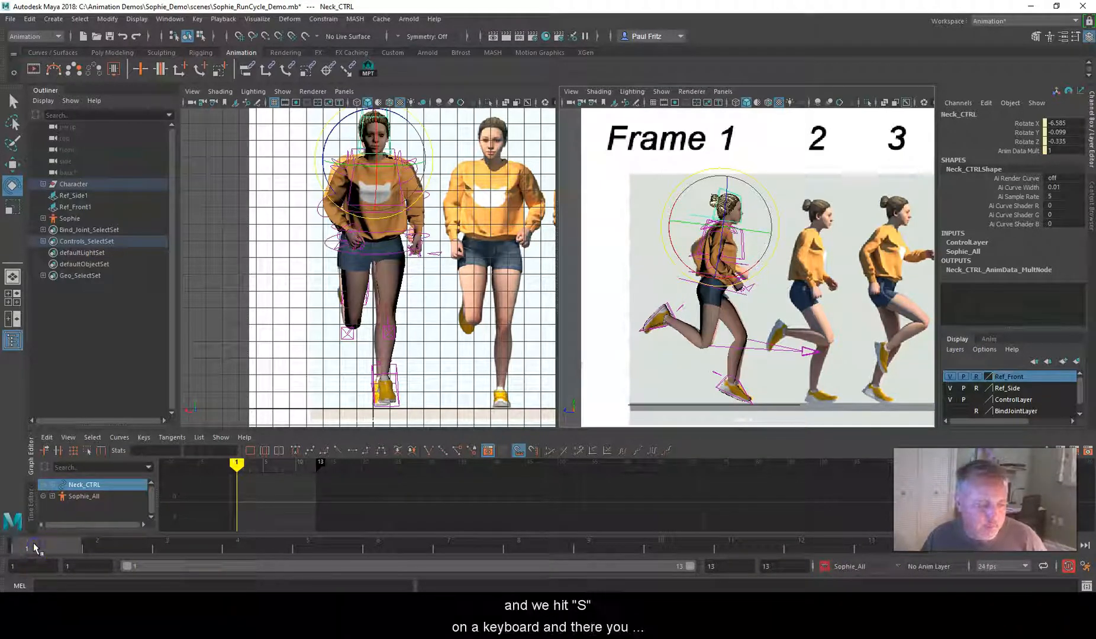
{"action": "key", "text": "s"}
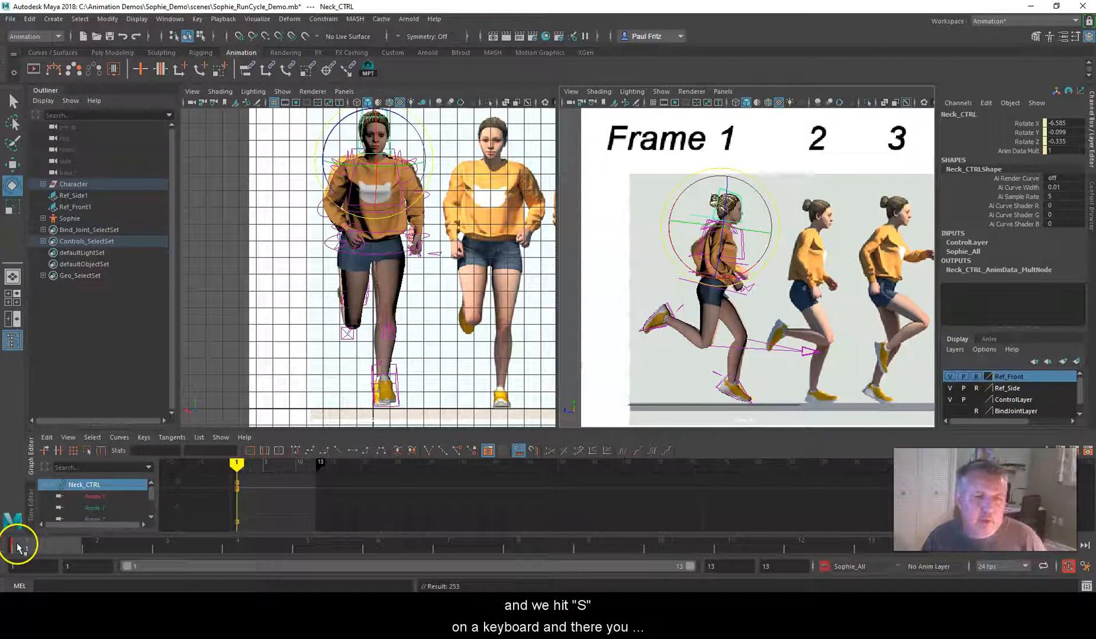
{"action": "left_click", "coordinate": [873, 544]}
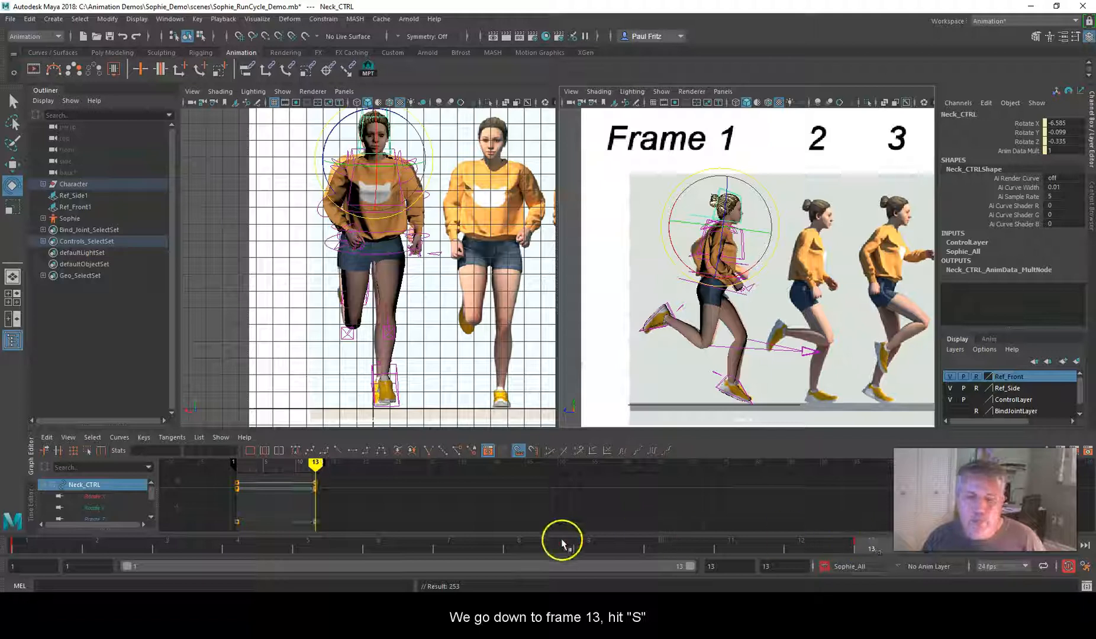
{"action": "left_click", "coordinate": [459, 548]}
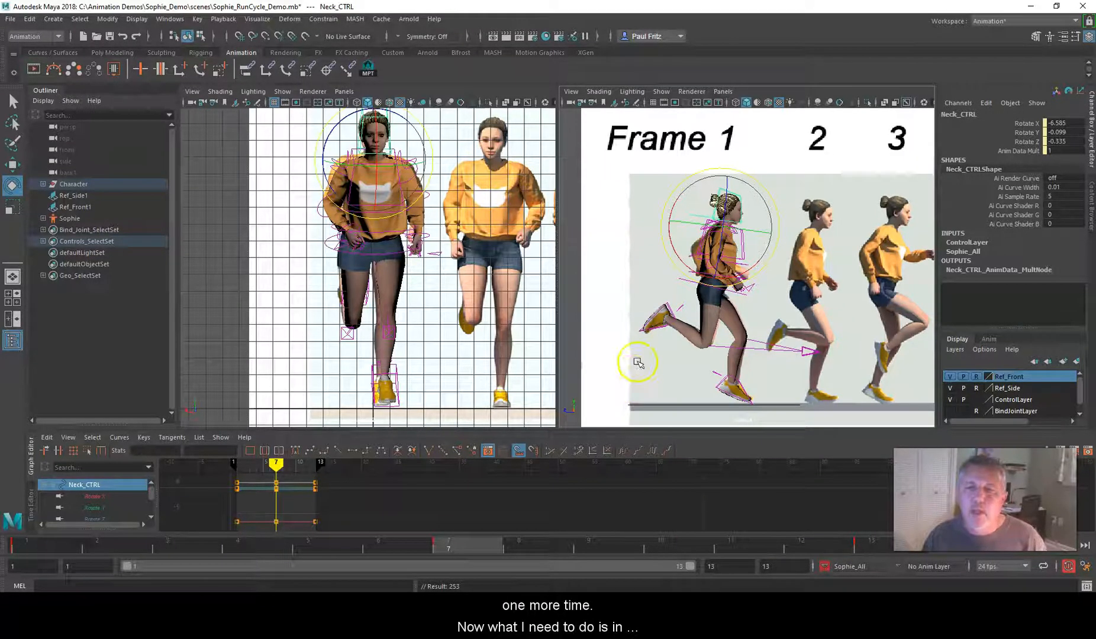
{"action": "scroll", "coordinate": [631, 350], "scroll_direction": "down", "scroll_amount": 8}
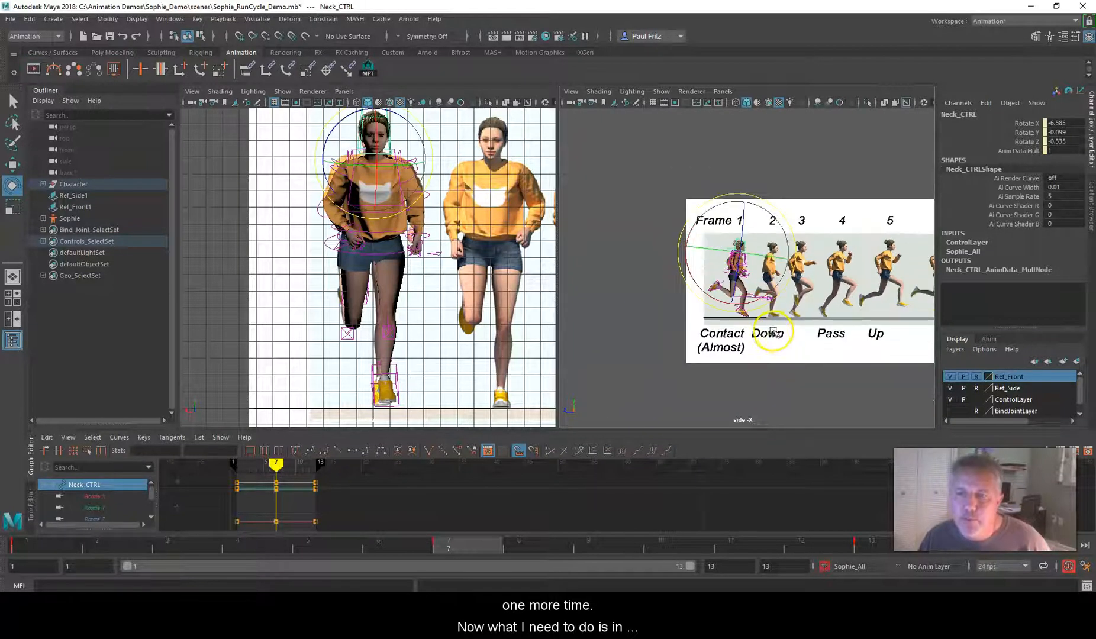
{"action": "left_click", "coordinate": [977, 378]}
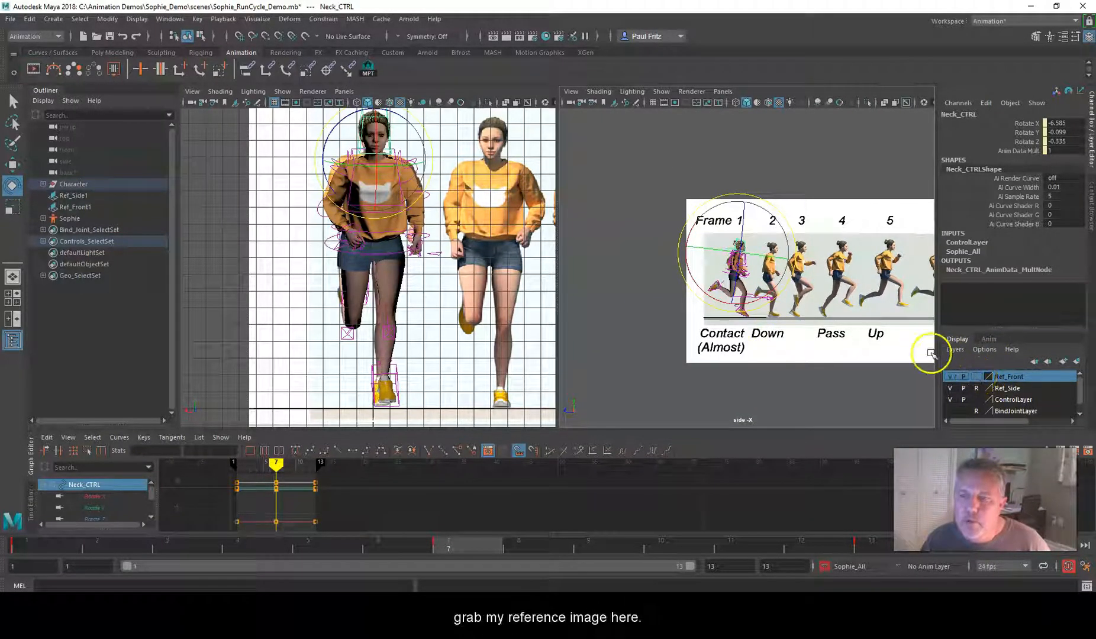
{"action": "left_click", "coordinate": [846, 319]}
{"action": "scroll", "coordinate": [870, 325], "scroll_direction": "down", "scroll_amount": 6}
{"action": "scroll", "coordinate": [878, 305], "scroll_direction": "down", "scroll_amount": 1}
{"action": "scroll", "coordinate": [879, 305], "scroll_direction": "up", "scroll_amount": 2}
{"action": "key", "text": "w"}
{"action": "scroll", "coordinate": [853, 284], "scroll_direction": "up", "scroll_amount": 2}
{"action": "scroll", "coordinate": [851, 282], "scroll_direction": "up", "scroll_amount": 2}
{"action": "scroll", "coordinate": [847, 284], "scroll_direction": "down", "scroll_amount": 1}
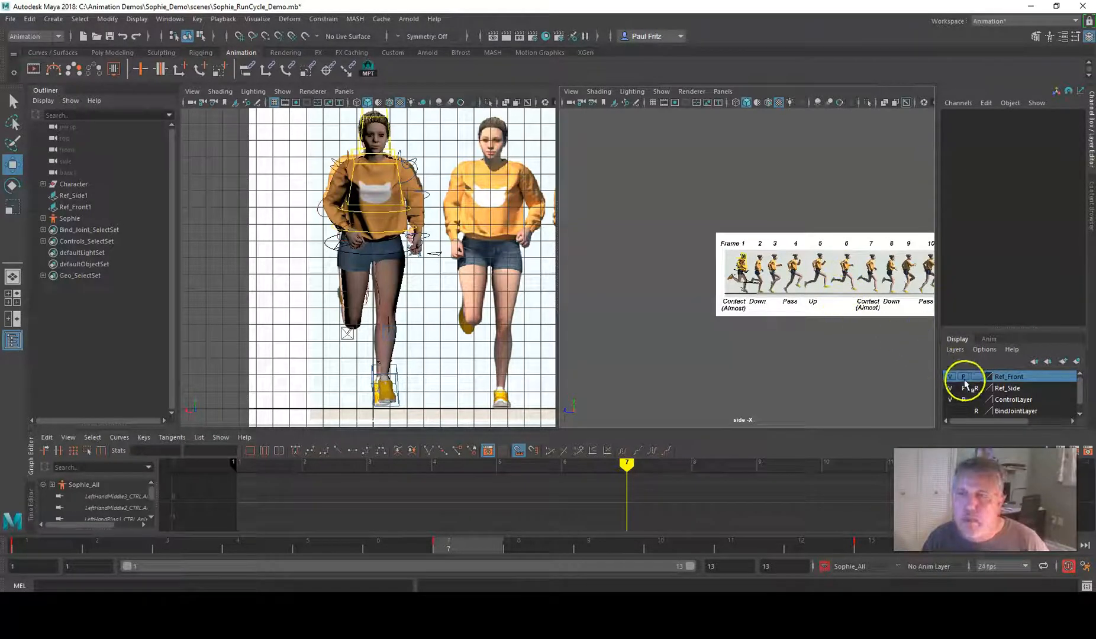
{"action": "left_click", "coordinate": [977, 377]}
{"action": "left_click", "coordinate": [976, 377]}
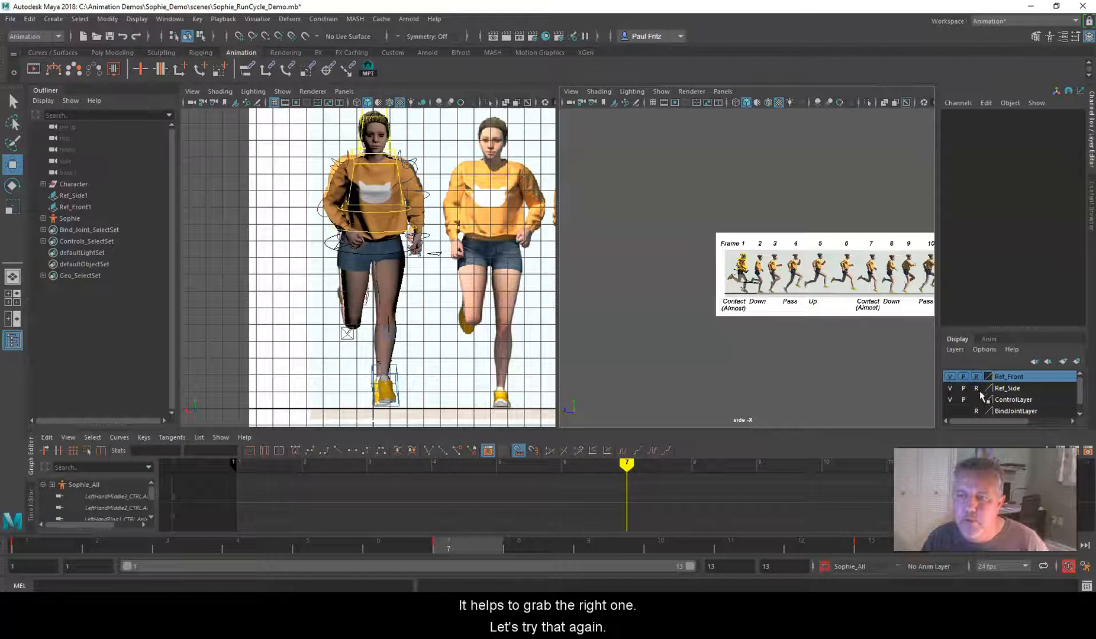
Make the Ref_Side layer selectable and move the side reference image to Translate Z about -514.8, bringing pose 2 near the character
{"action": "left_click", "coordinate": [977, 389]}
{"action": "left_click", "coordinate": [878, 292]}
{"action": "left_click_drag", "start_coordinate": [921, 275], "coordinate": [908, 276]}
{"action": "scroll", "coordinate": [867, 279], "scroll_direction": "up", "scroll_amount": 5}
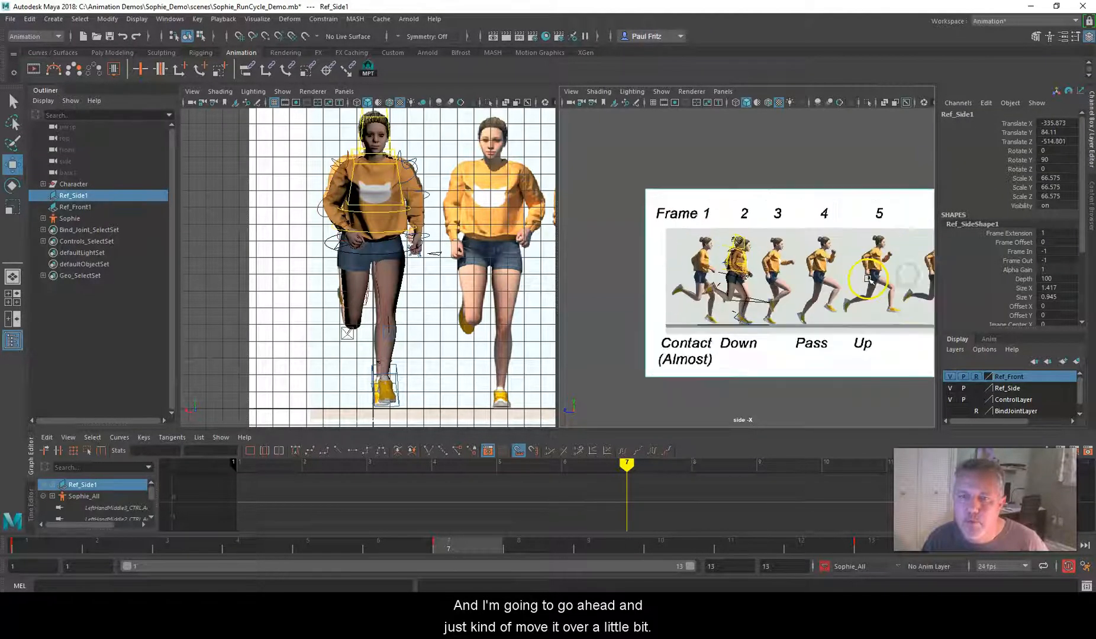
{"action": "scroll", "coordinate": [868, 279], "scroll_direction": "up", "scroll_amount": 5}
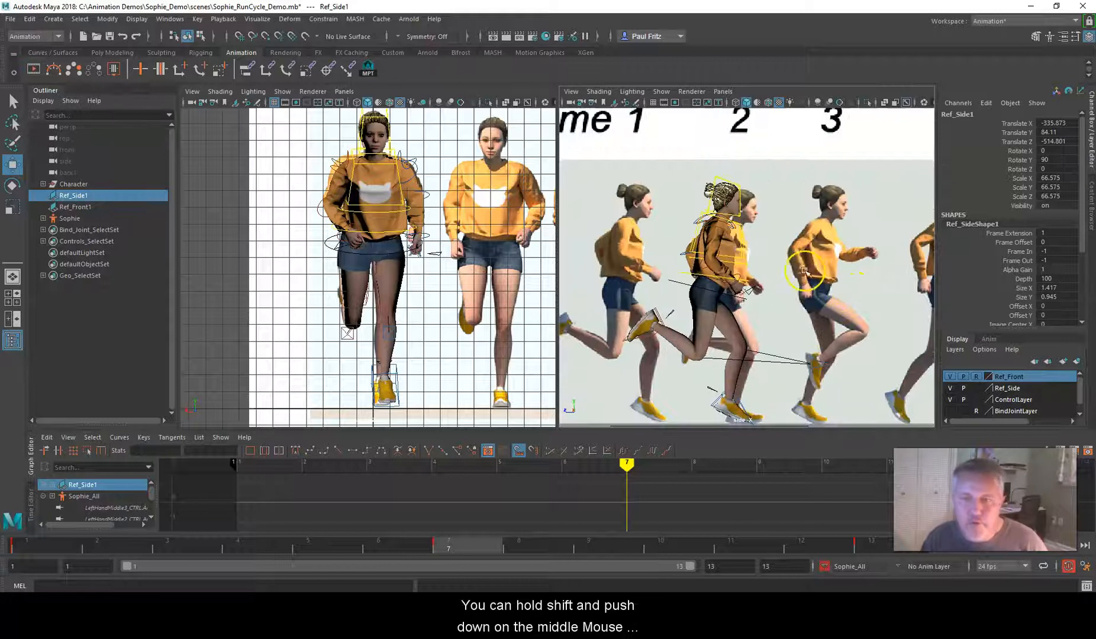
{"action": "scroll", "coordinate": [805, 269], "scroll_direction": "up", "scroll_amount": 2}
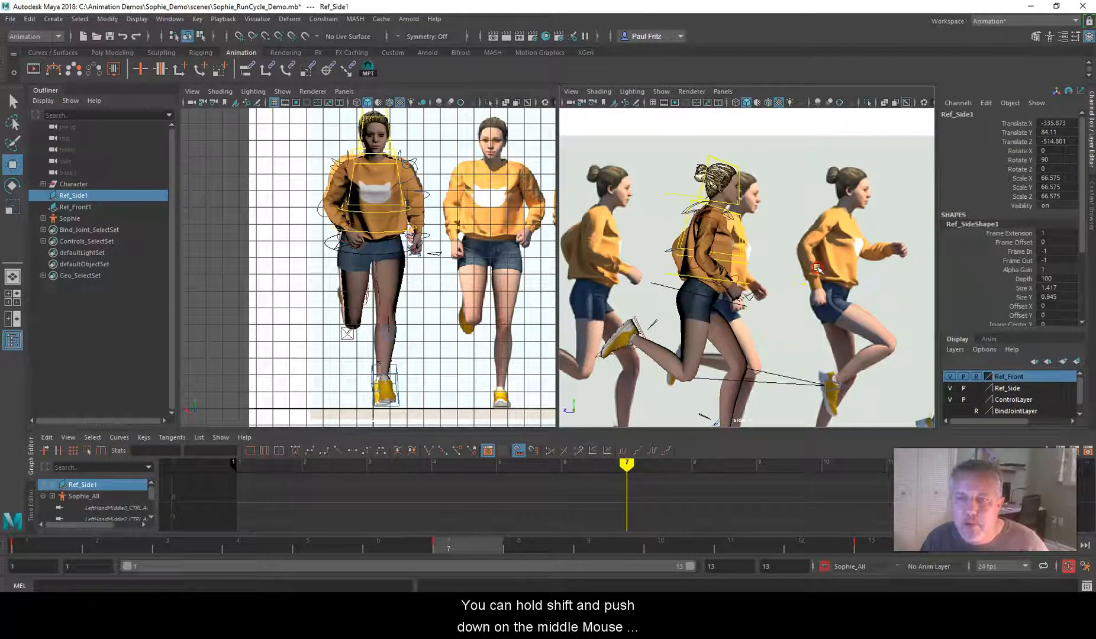
Move the side reference image Ref_Side1 to Translate Z about 3.0, lining up pose 7 with the character
{"action": "middle_click_drag", "start_coordinate": [817, 267], "coordinate": [798, 268], "text": "shift"}
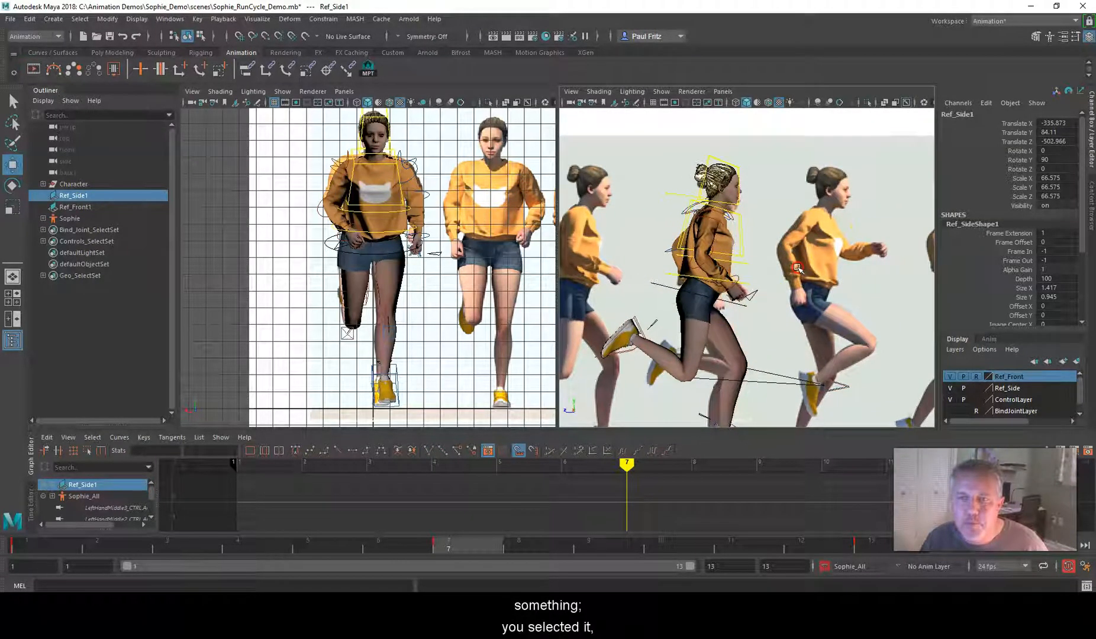
{"action": "left_click_drag", "start_coordinate": [799, 269], "coordinate": [796, 269]}
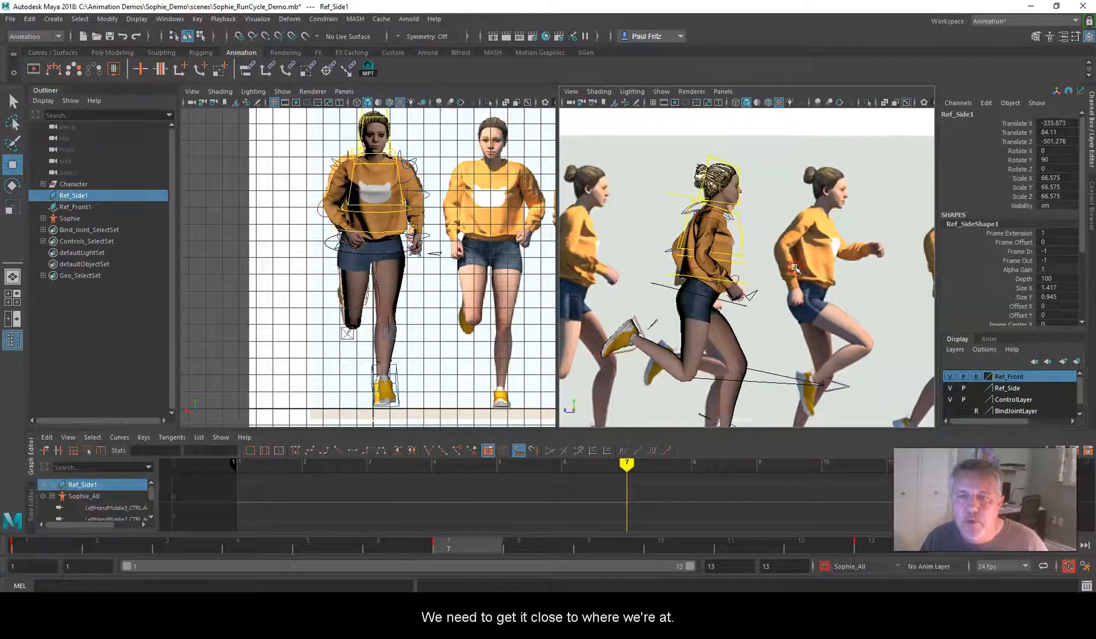
{"action": "scroll", "coordinate": [795, 268], "scroll_direction": "down", "scroll_amount": 3}
{"action": "middle_click_drag", "start_coordinate": [792, 271], "coordinate": [777, 231], "text": "alt"}
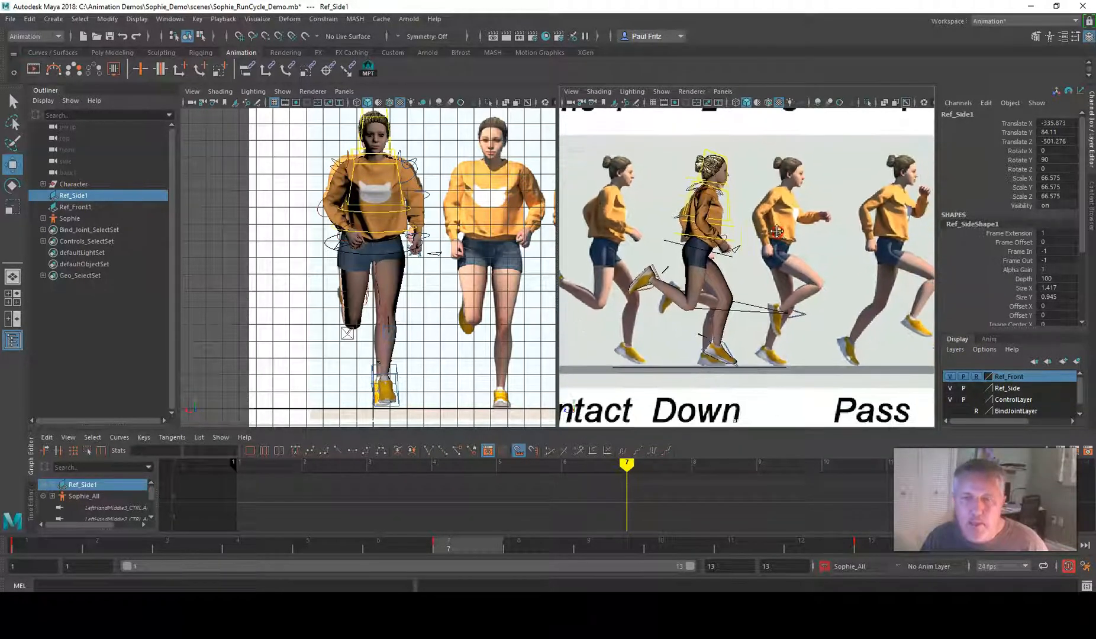
{"action": "scroll", "coordinate": [776, 243], "scroll_direction": "down", "scroll_amount": 8}
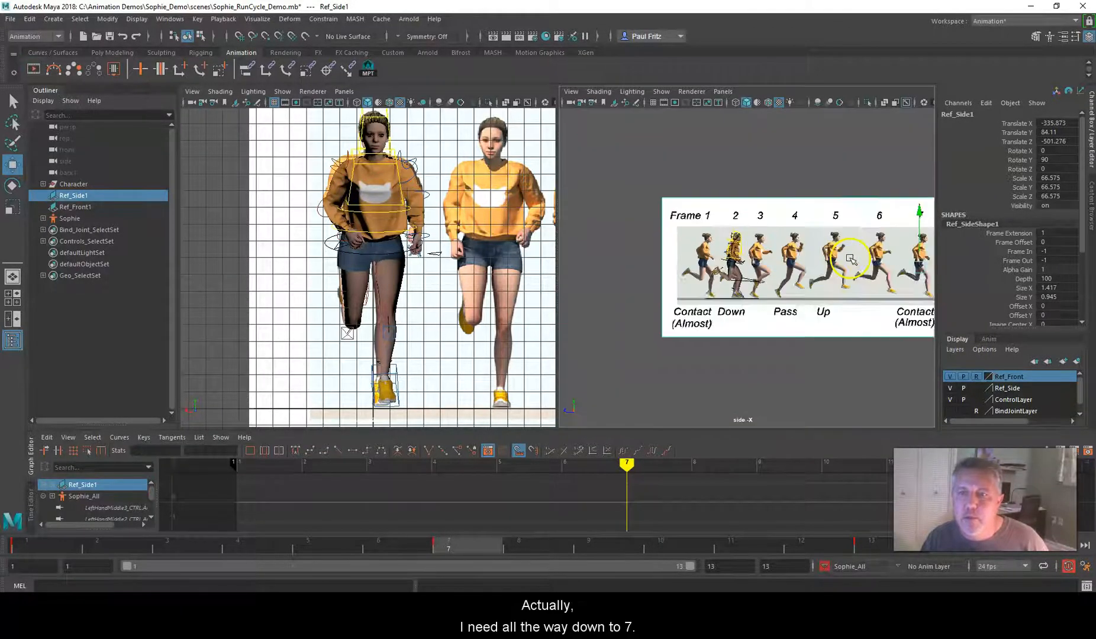
{"action": "left_click_drag", "start_coordinate": [921, 268], "coordinate": [764, 265]}
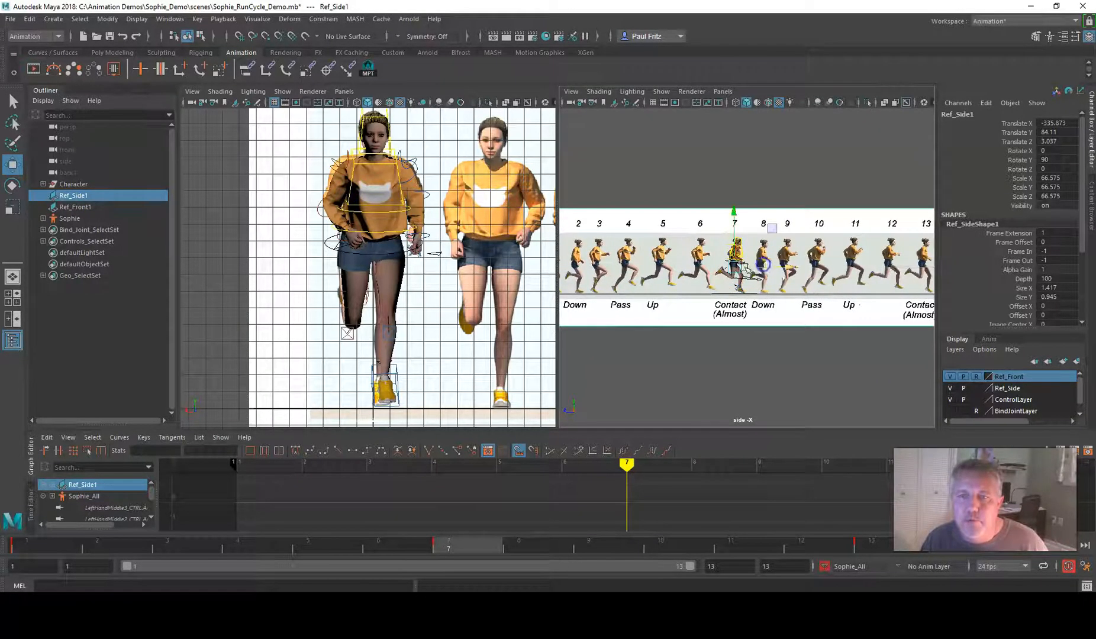
{"action": "scroll", "coordinate": [764, 265], "scroll_direction": "up", "scroll_amount": 8}
{"action": "scroll", "coordinate": [751, 269], "scroll_direction": "up", "scroll_amount": 3}
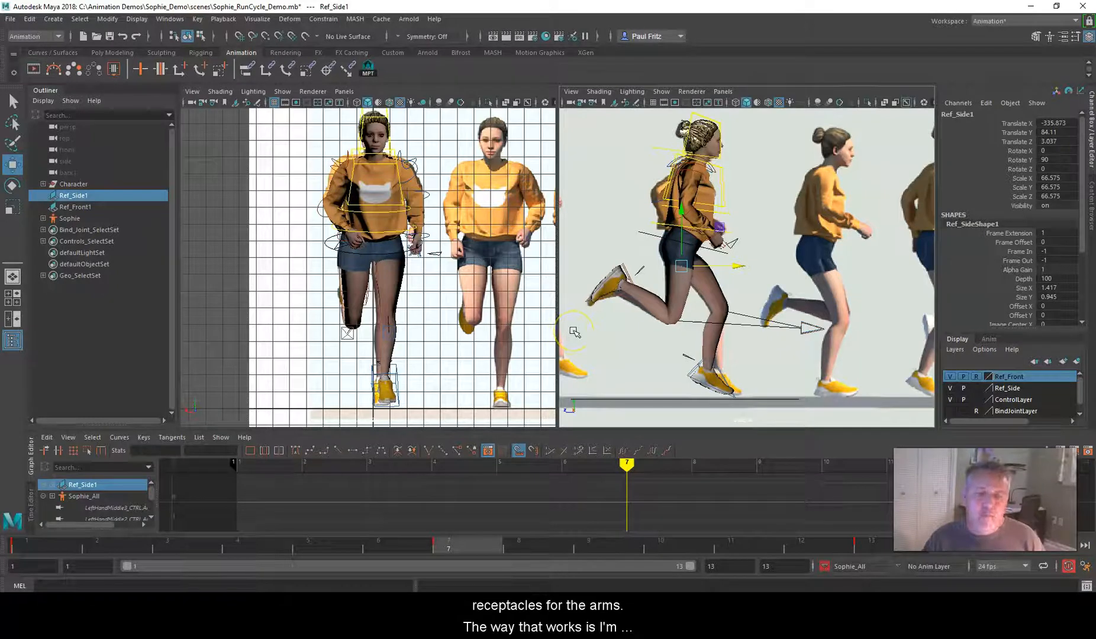
Switch the active character set from Sophie_All to None
{"action": "left_click", "coordinate": [824, 567]}
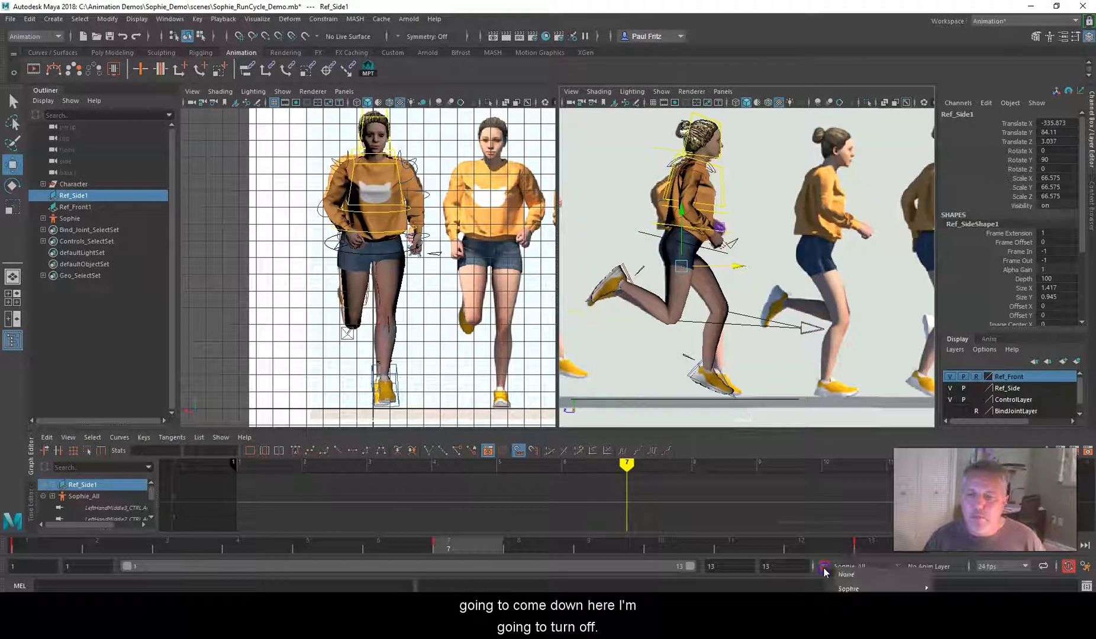
{"action": "mouse_move", "coordinate": [844, 588]}
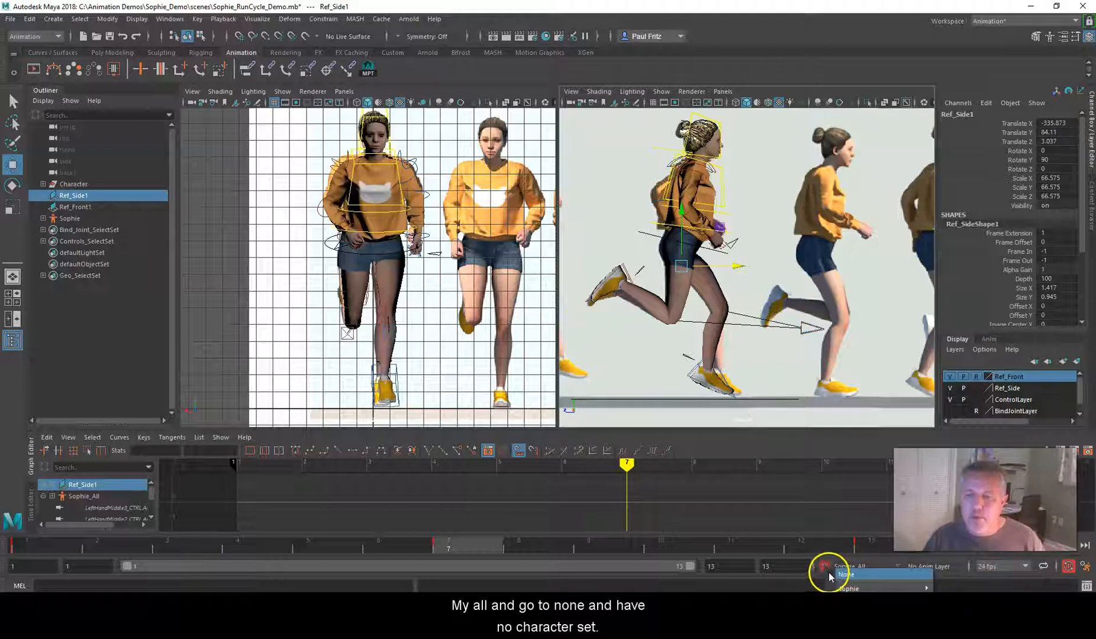
{"action": "left_click", "coordinate": [829, 573]}
{"action": "scroll", "coordinate": [729, 367], "scroll_direction": "up", "scroll_amount": 2}
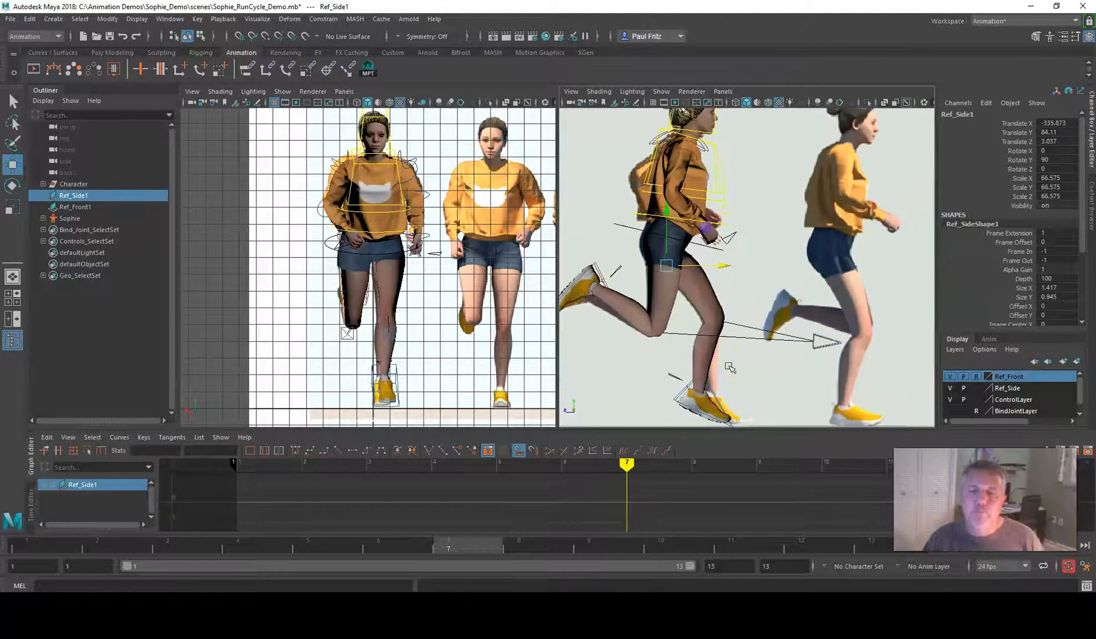
{"action": "scroll", "coordinate": [729, 367], "scroll_direction": "down", "scroll_amount": 2}
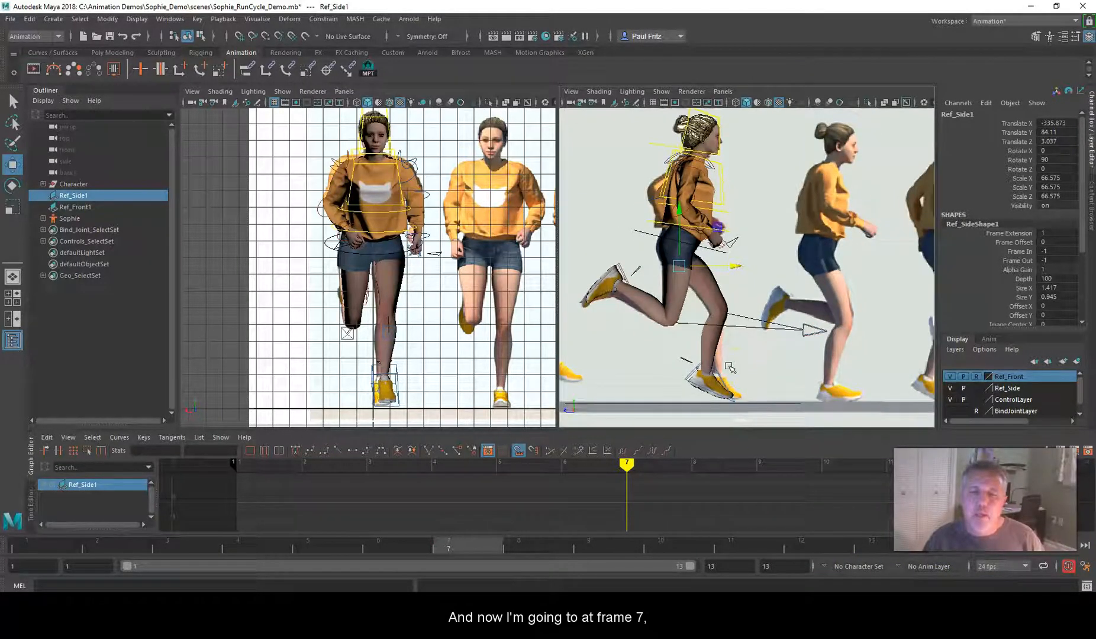
Copy the frame 7 key of LeftFoot_IK_CTRL and paste it onto RightFoot_IK_CTRL at frame 7
{"action": "left_click", "coordinate": [696, 376]}
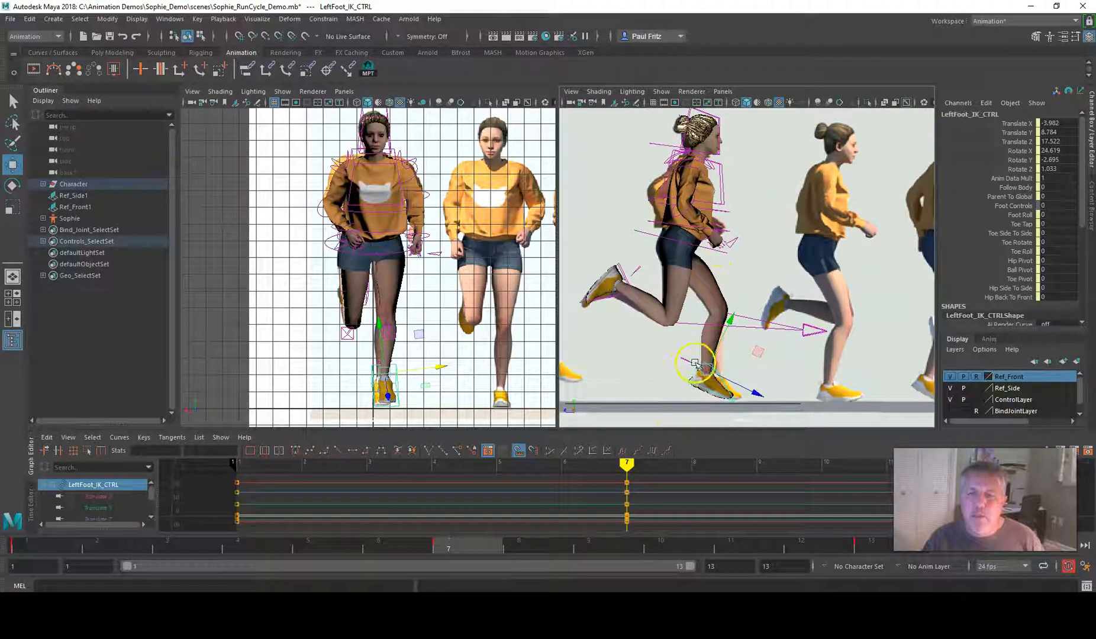
{"action": "right_click", "coordinate": [470, 561]}
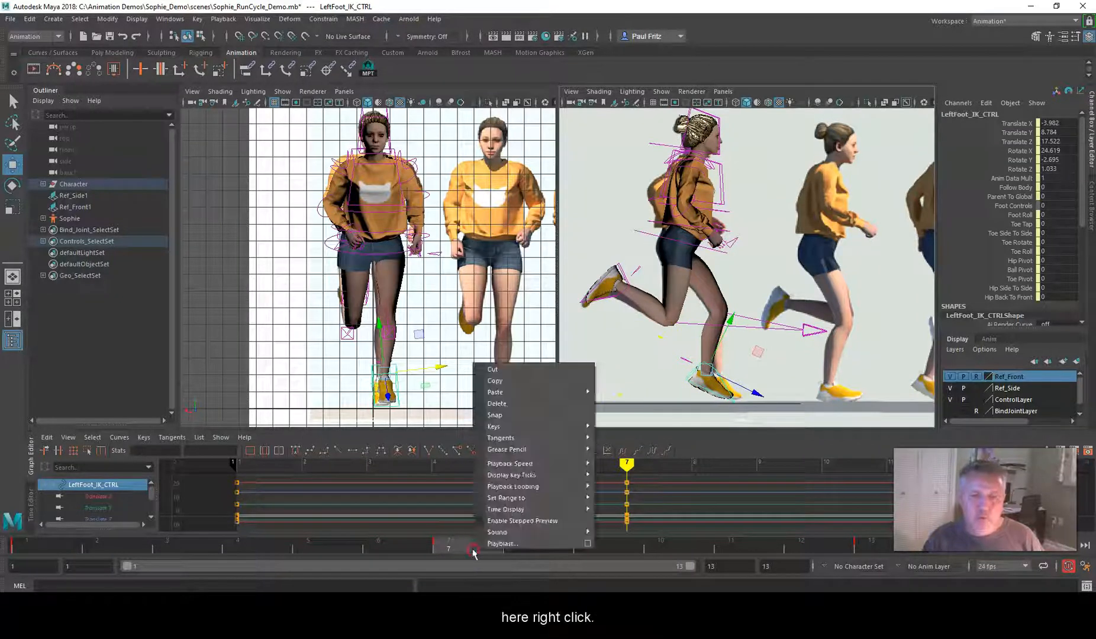
{"action": "left_click", "coordinate": [499, 381]}
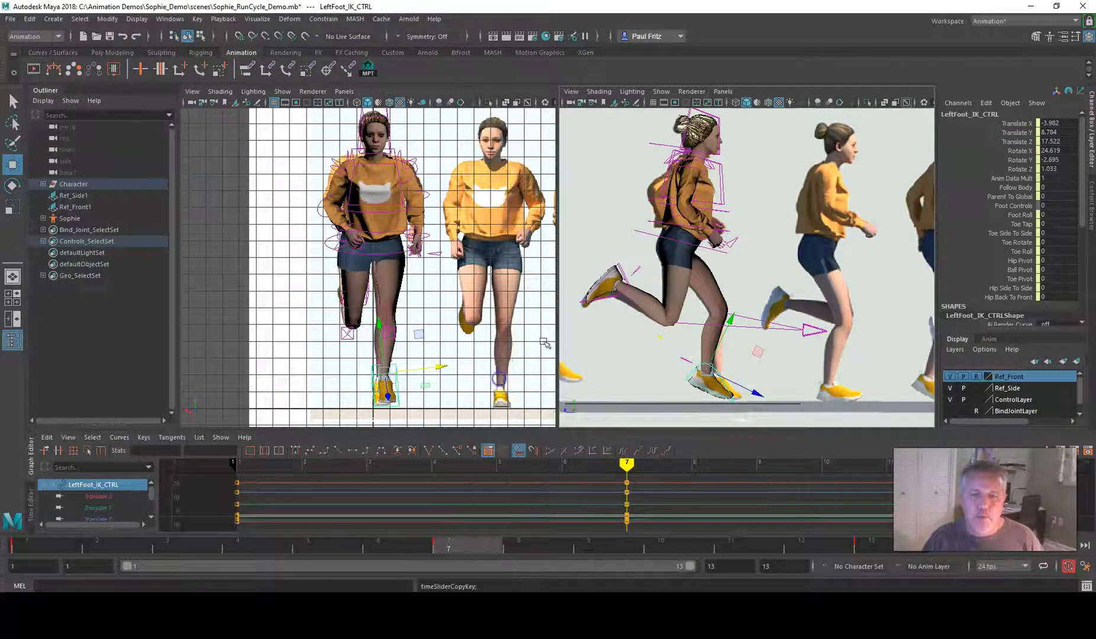
{"action": "left_click", "coordinate": [600, 289]}
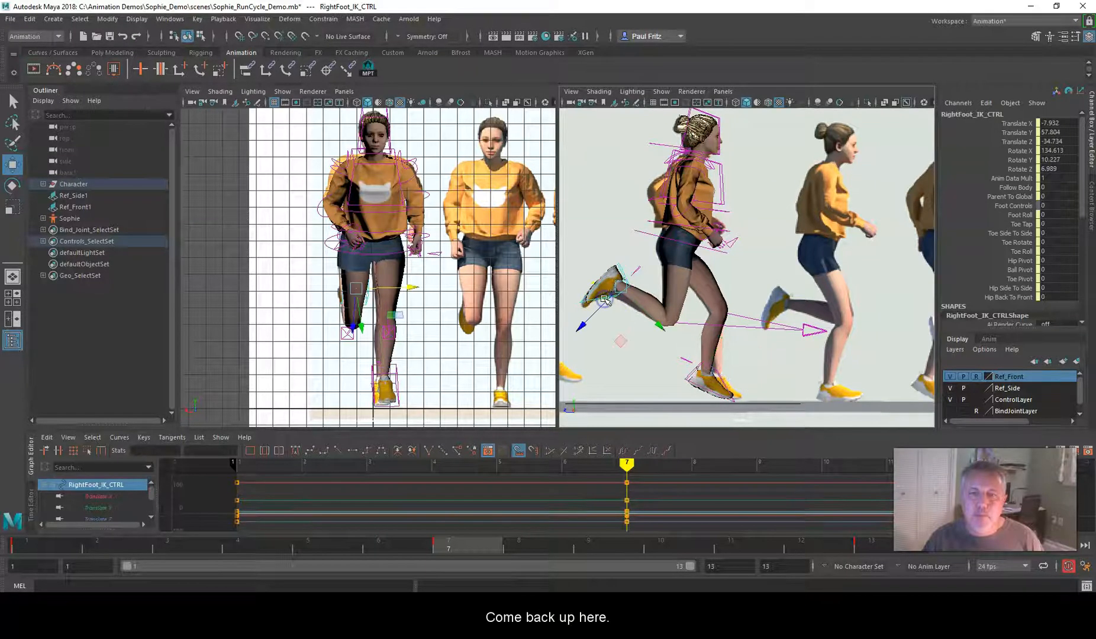
{"action": "right_click", "coordinate": [479, 543]}
{"action": "mouse_move", "coordinate": [501, 387]}
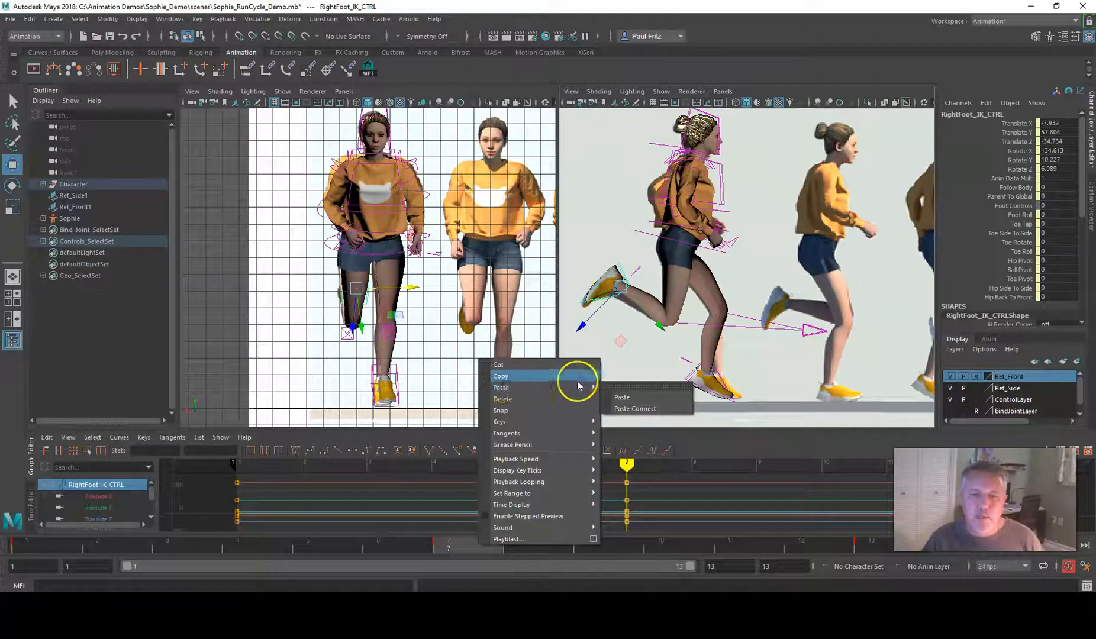
{"action": "left_click", "coordinate": [623, 397]}
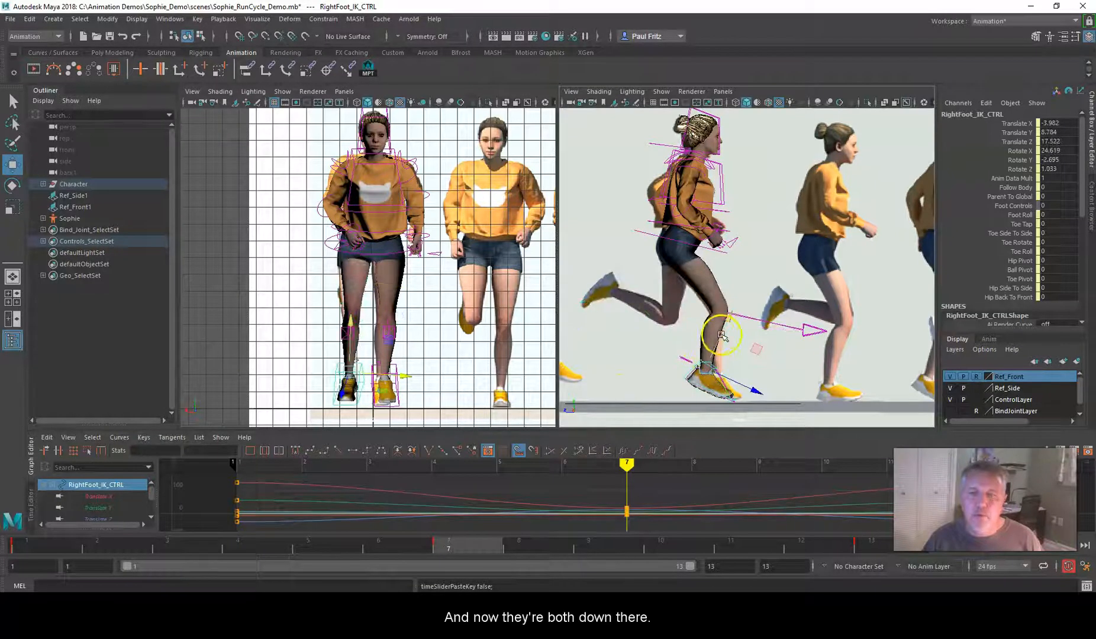
Copy the RightFoot_IK_CTRL key from frame 1 and paste it onto LeftFoot_IK_CTRL at frame 7
{"action": "left_click", "coordinate": [45, 550]}
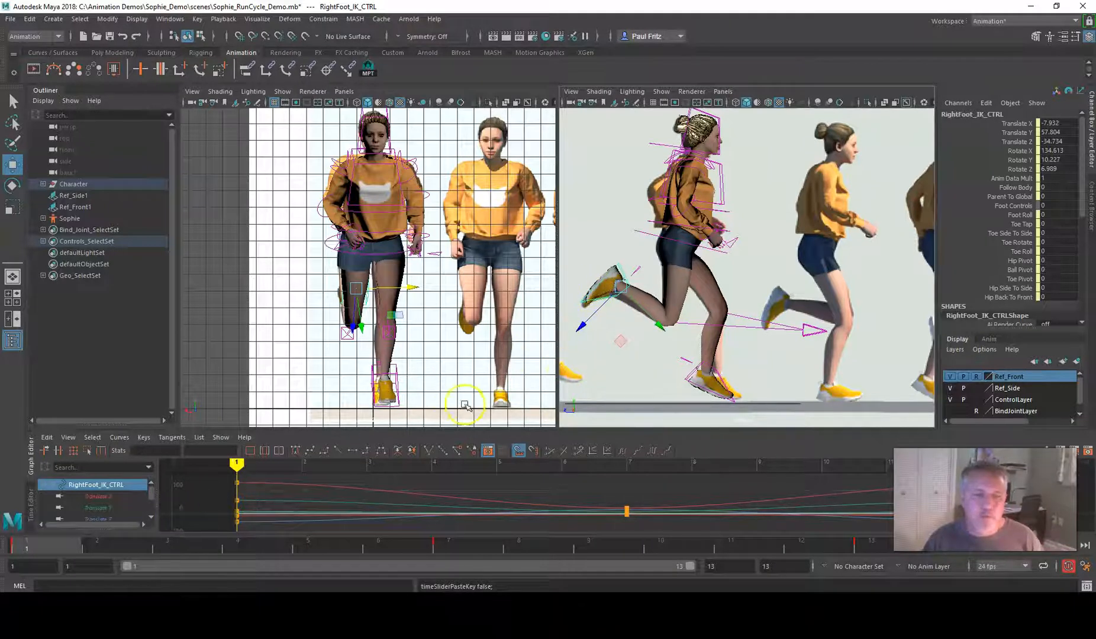
{"action": "right_click", "coordinate": [68, 561]}
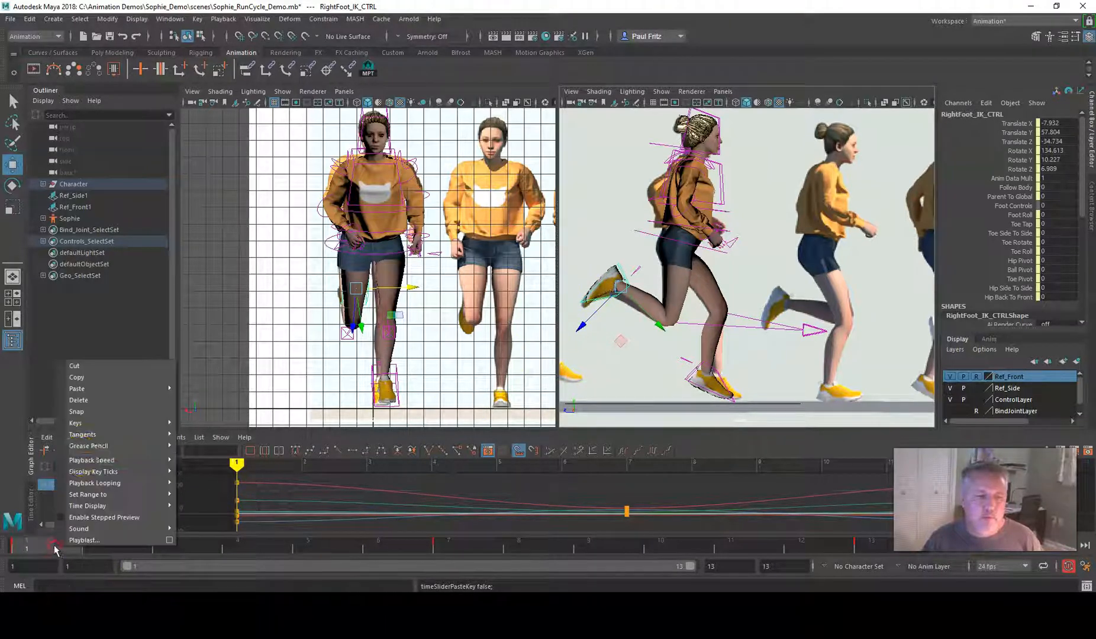
{"action": "left_click", "coordinate": [77, 381]}
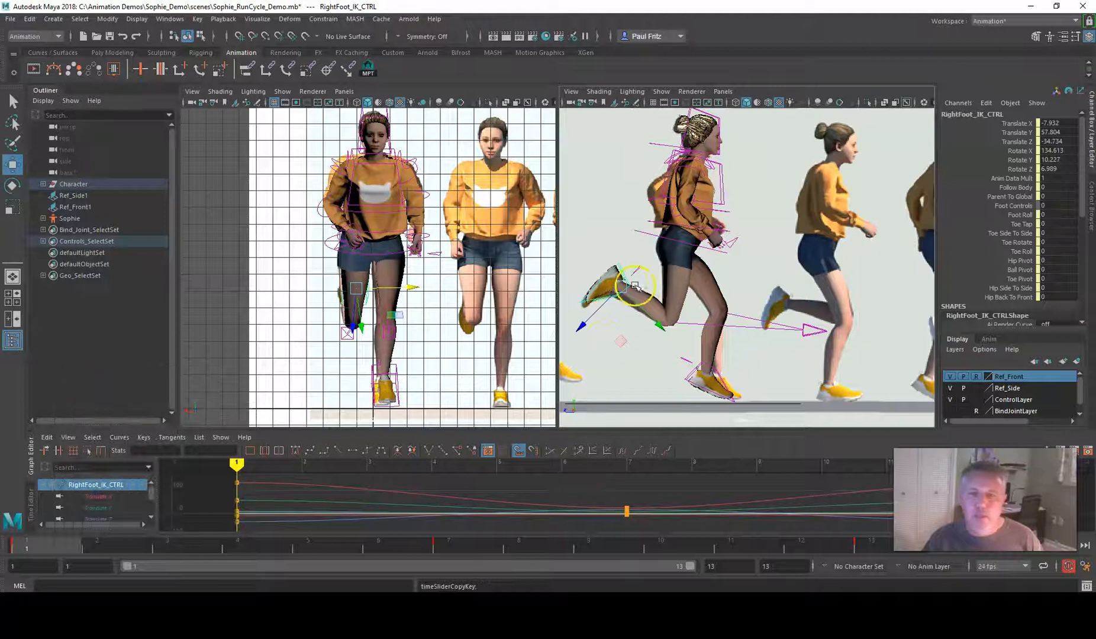
{"action": "left_click", "coordinate": [448, 545]}
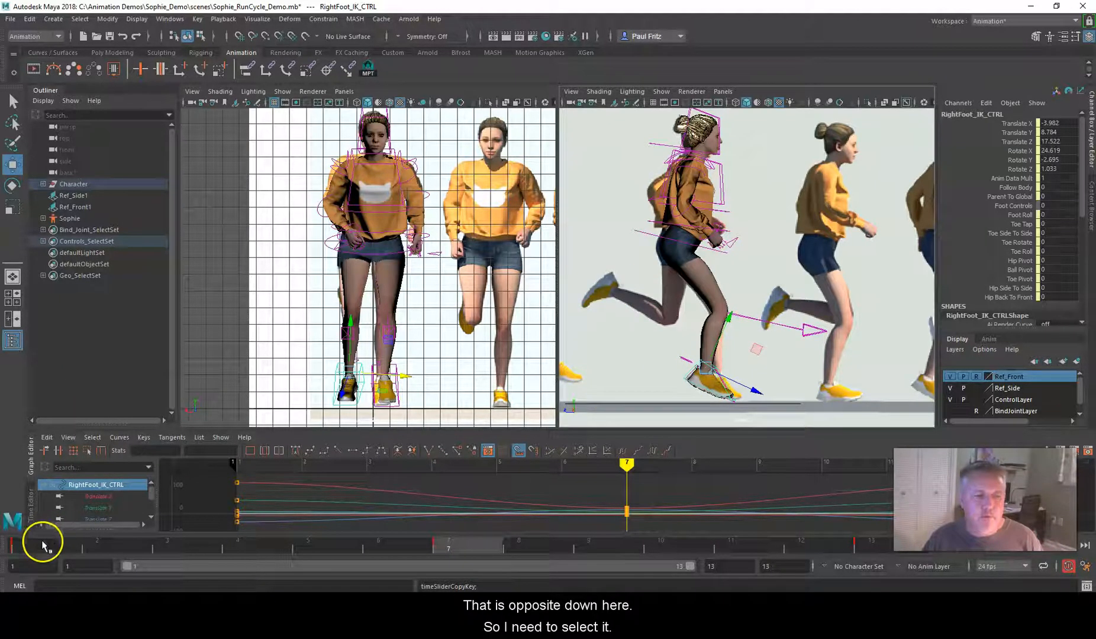
{"action": "left_click", "coordinate": [42, 544]}
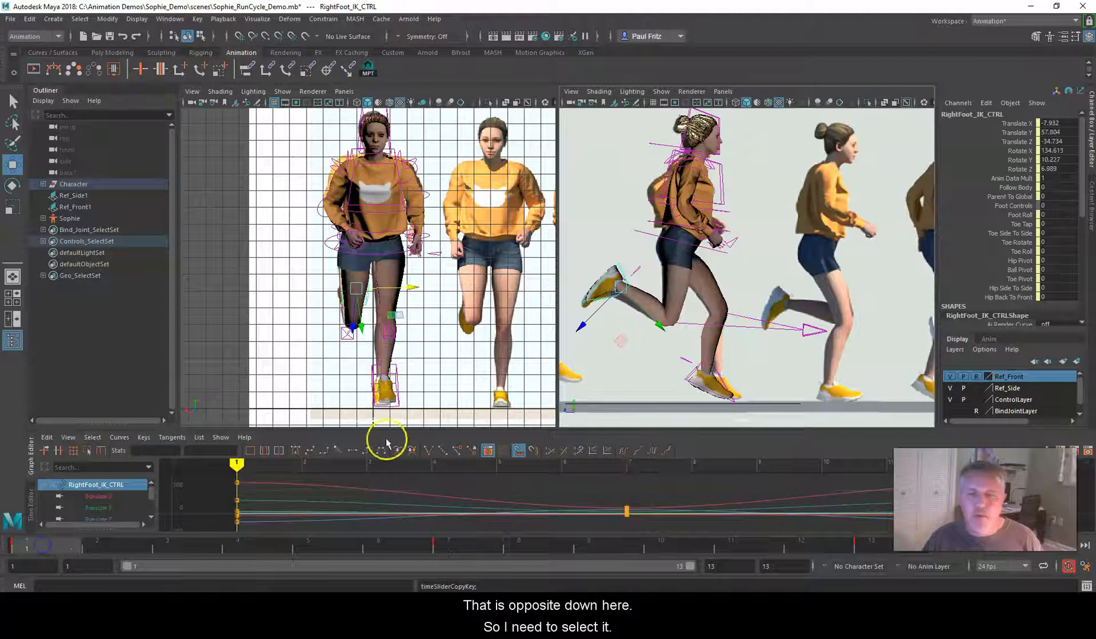
{"action": "left_click", "coordinate": [720, 382]}
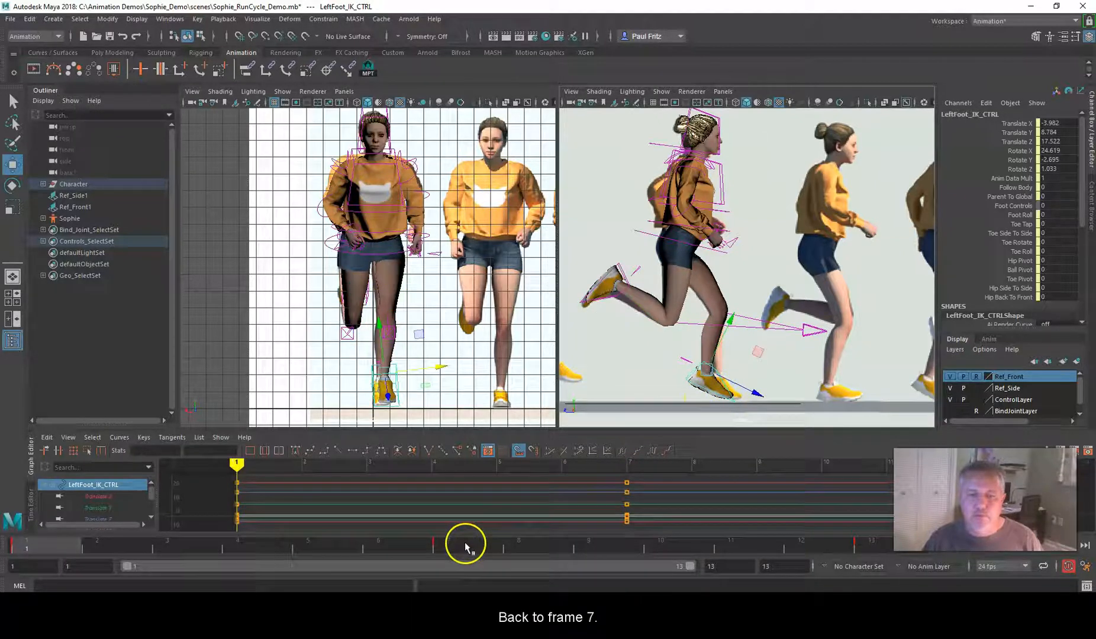
{"action": "left_click", "coordinate": [465, 543]}
{"action": "left_click", "coordinate": [688, 375]}
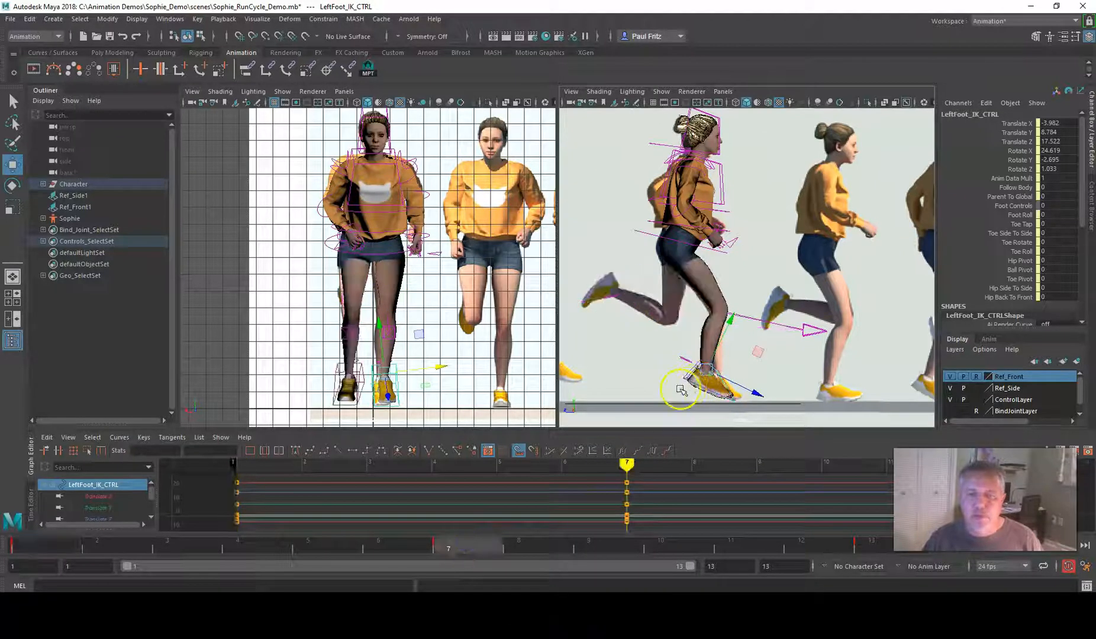
{"action": "right_click", "coordinate": [448, 540]}
{"action": "left_click", "coordinate": [473, 388]}
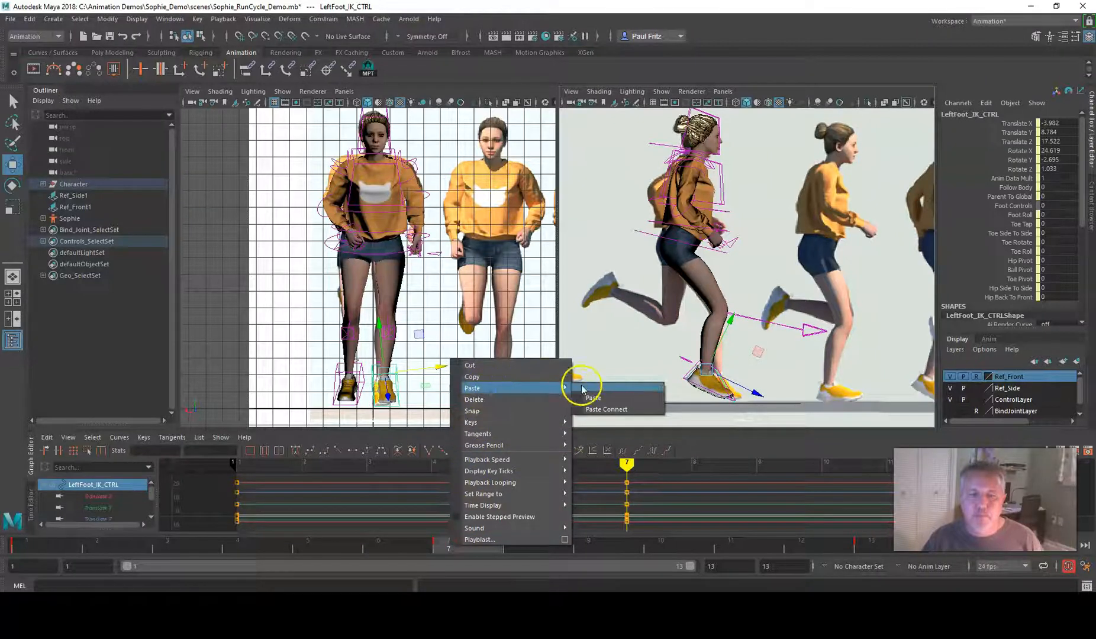
{"action": "left_click", "coordinate": [589, 396]}
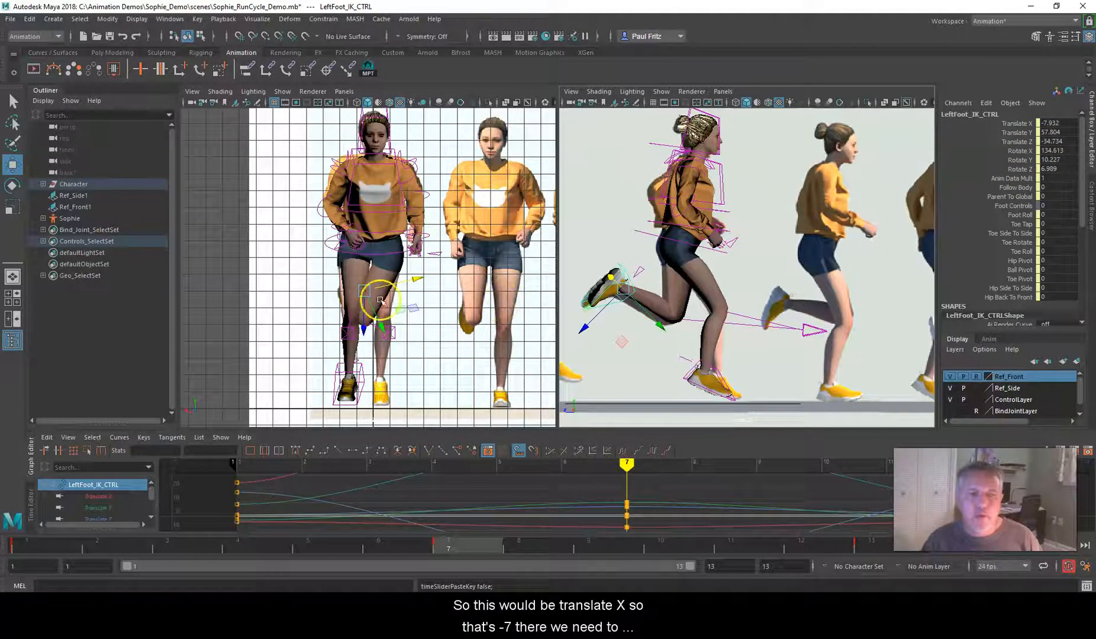
Set Translate X of LeftFoot_IK_CTRL to 7.932 at frame 7 and select RightFoot_IK_CTRL
{"action": "double_click", "coordinate": [1045, 122]}
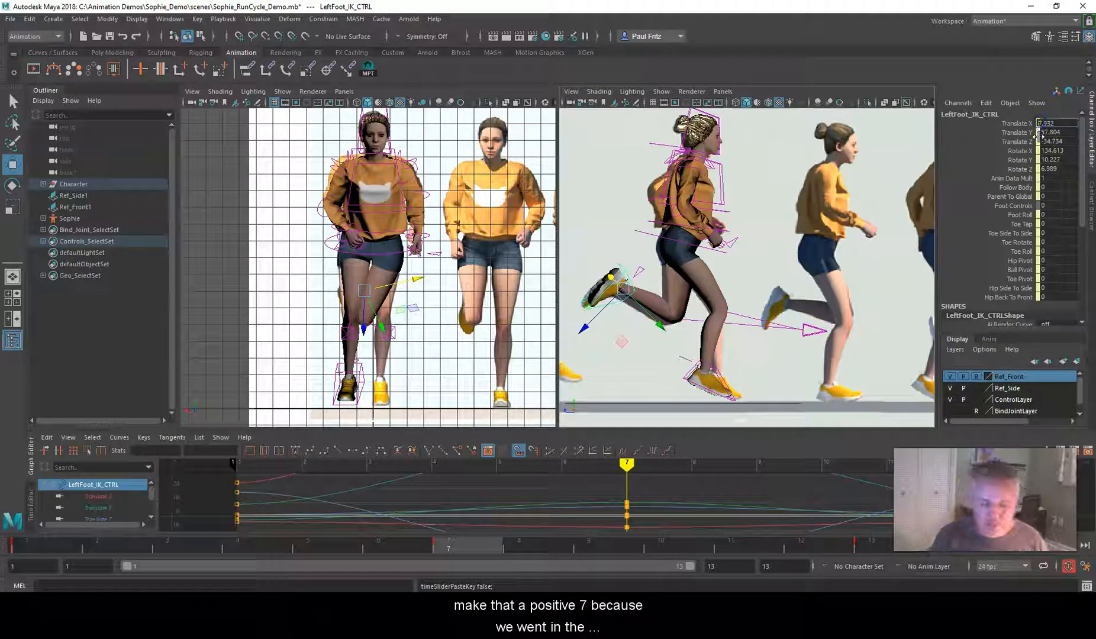
{"action": "key", "text": "Return"}
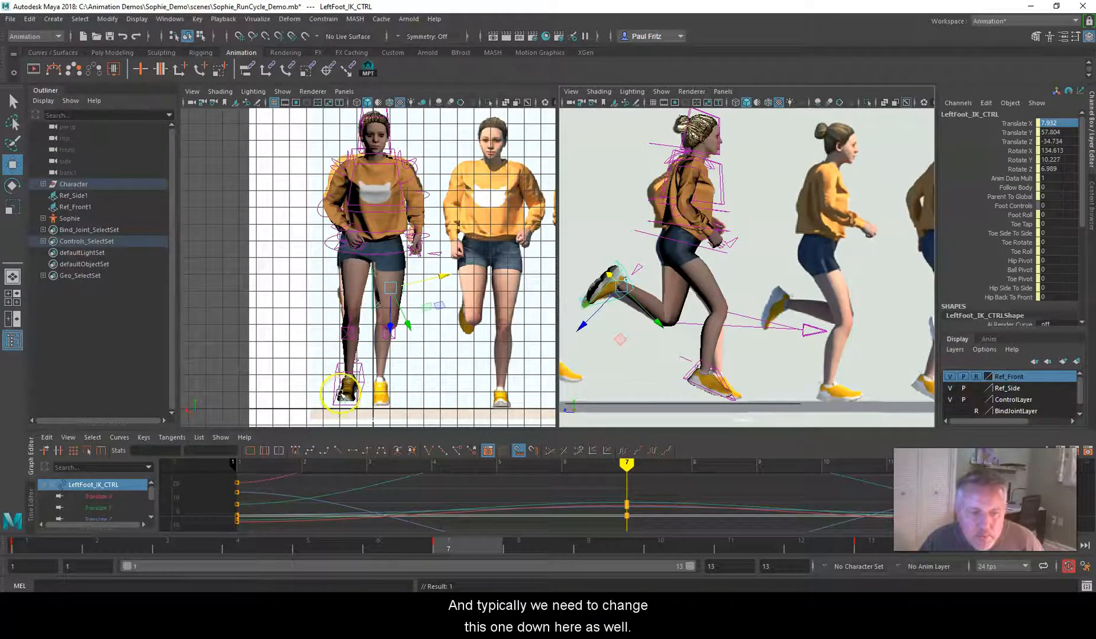
{"action": "left_click", "coordinate": [359, 384]}
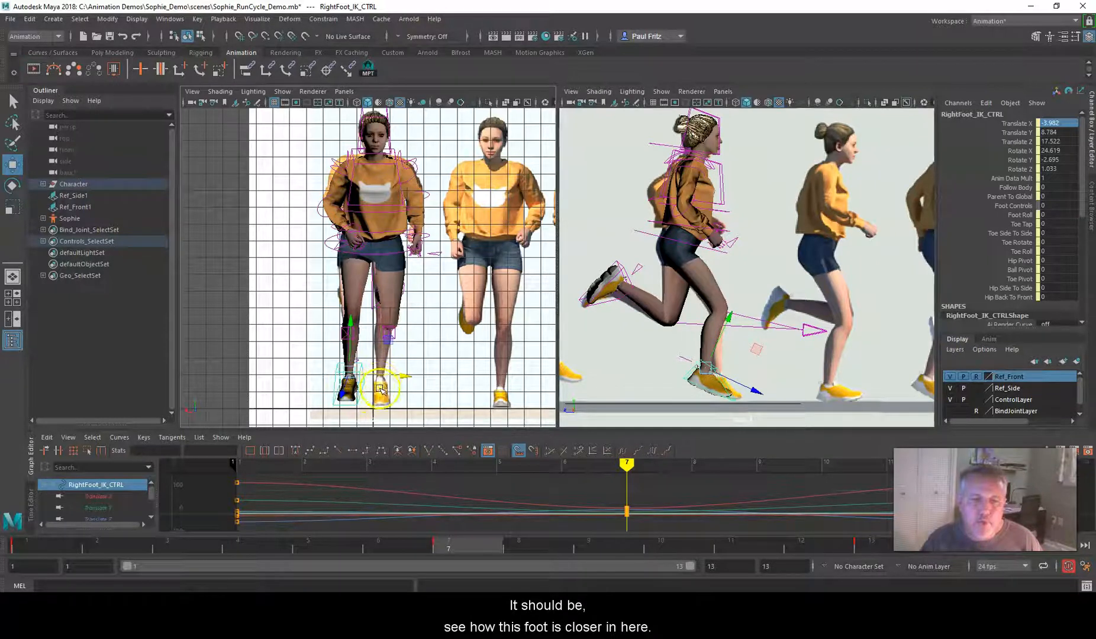
Move the front reference image Ref_Front1 to Translate X about 2.5, lining up pose 7 with the character
{"action": "scroll", "coordinate": [464, 307], "scroll_direction": "down", "scroll_amount": 8}
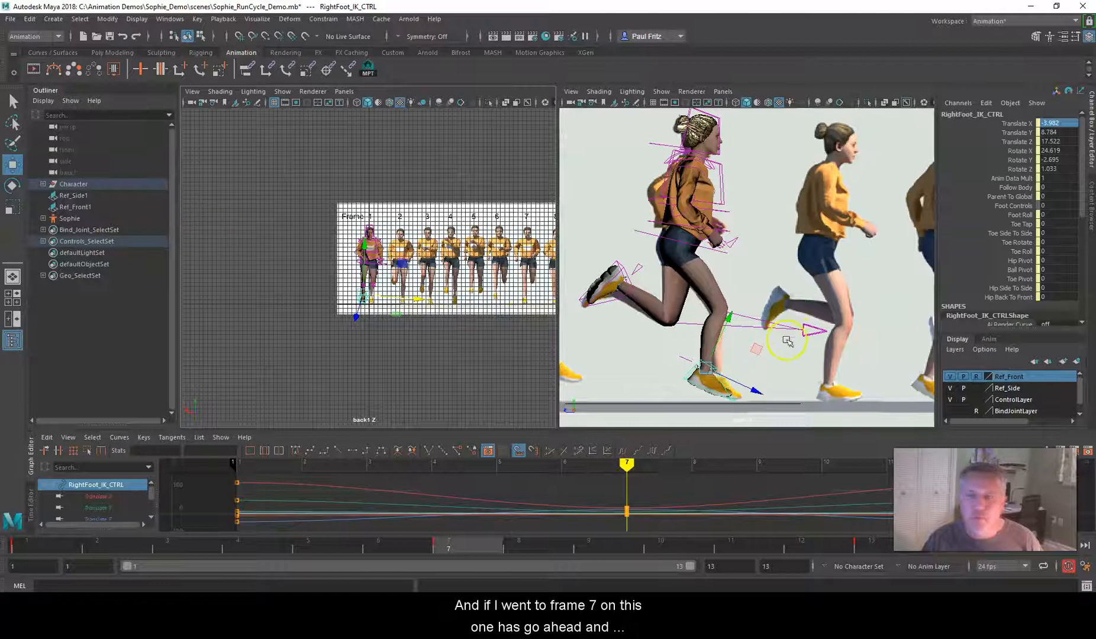
{"action": "left_click", "coordinate": [75, 207]}
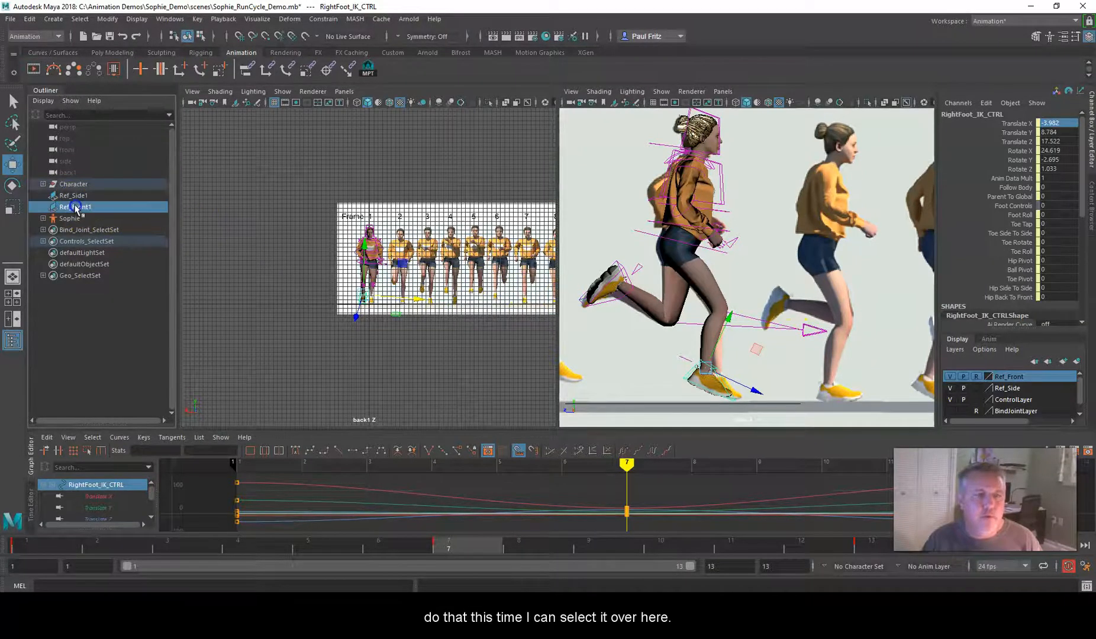
{"action": "left_click_drag", "start_coordinate": [549, 260], "coordinate": [390, 273]}
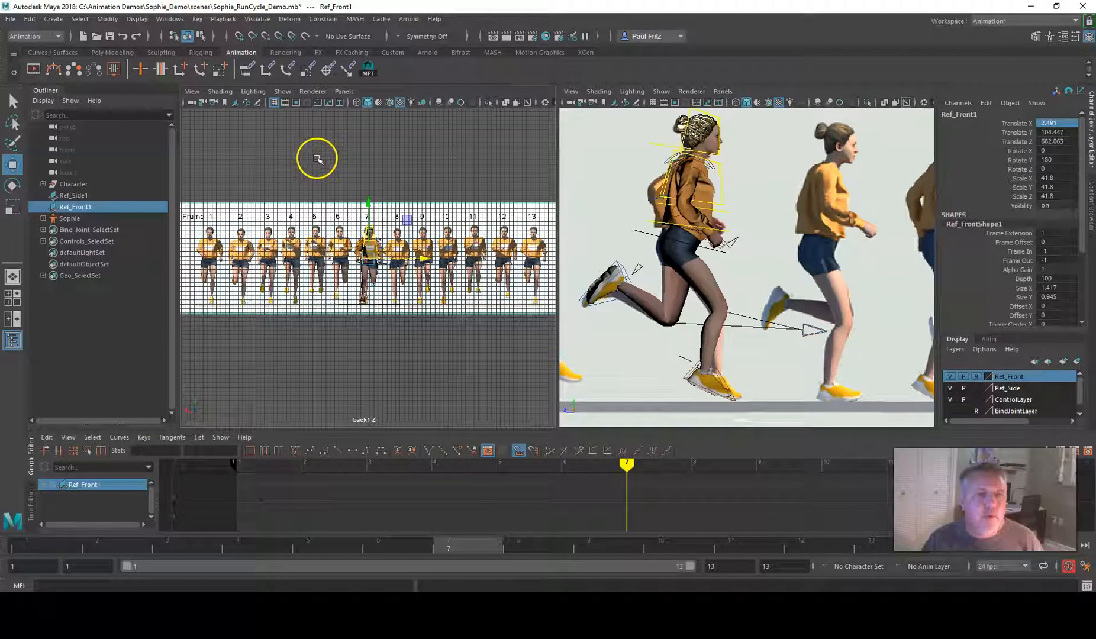
Inspect the character's feet against front reference pose 7 with the grid hidden, and turn the grid back on
{"action": "left_click", "coordinate": [274, 102]}
{"action": "scroll", "coordinate": [330, 272], "scroll_direction": "up", "scroll_amount": 6}
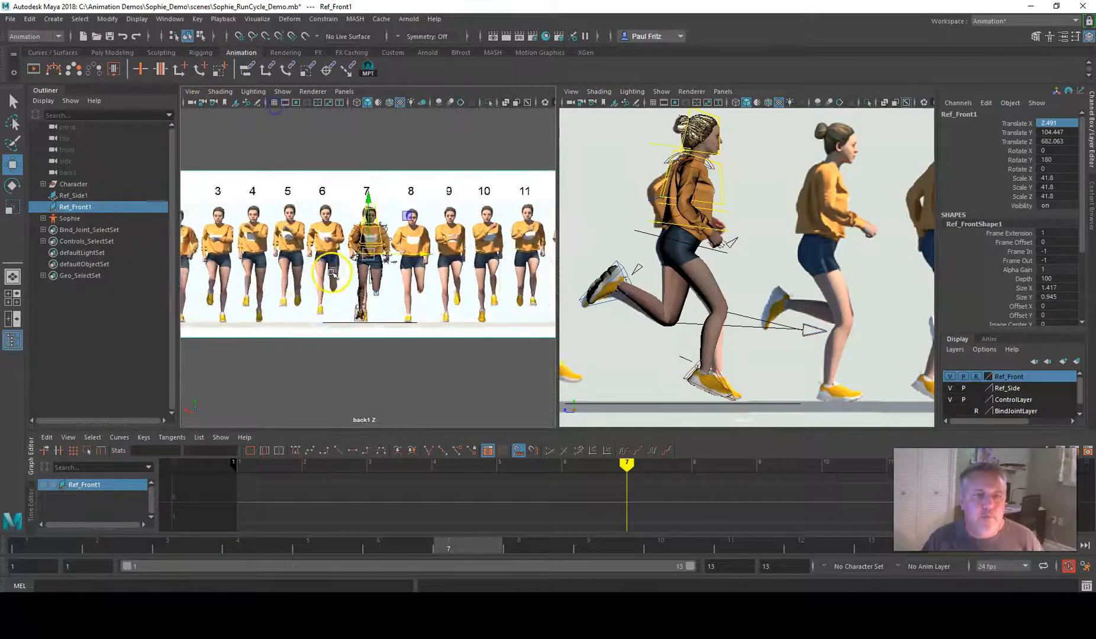
{"action": "scroll", "coordinate": [323, 290], "scroll_direction": "up", "scroll_amount": 3}
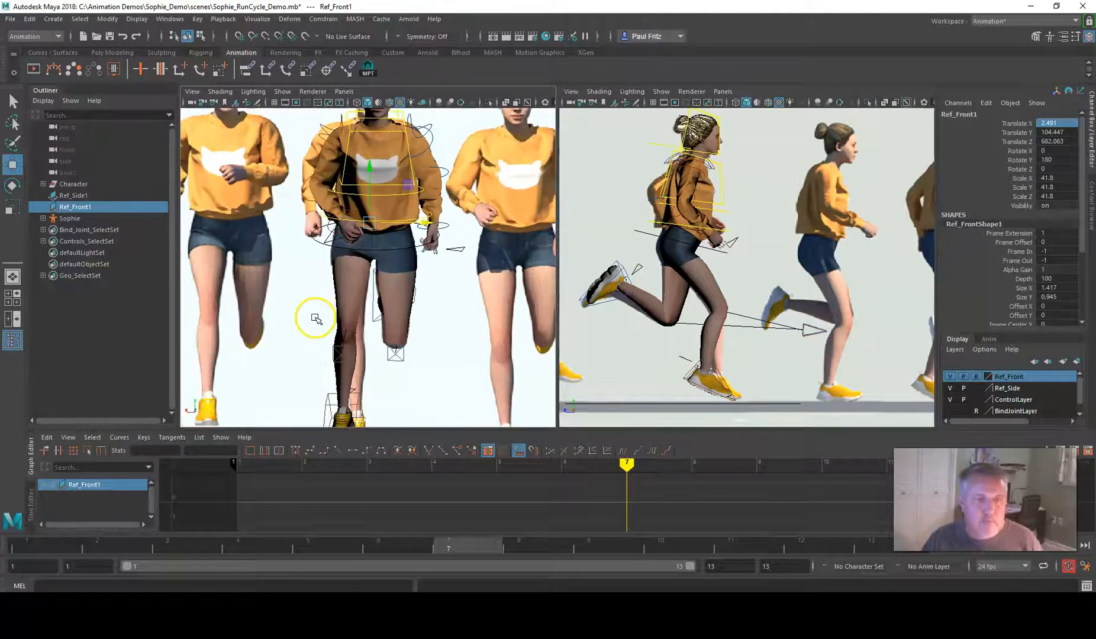
{"action": "middle_click_drag", "start_coordinate": [315, 319], "coordinate": [316, 214], "text": "alt"}
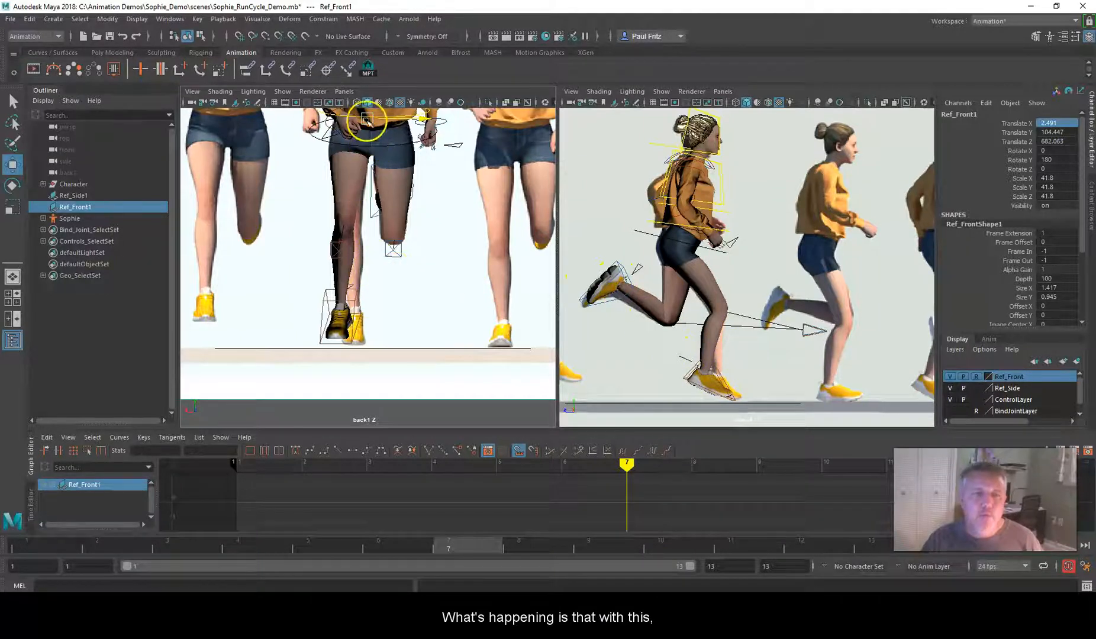
{"action": "left_click", "coordinate": [273, 103]}
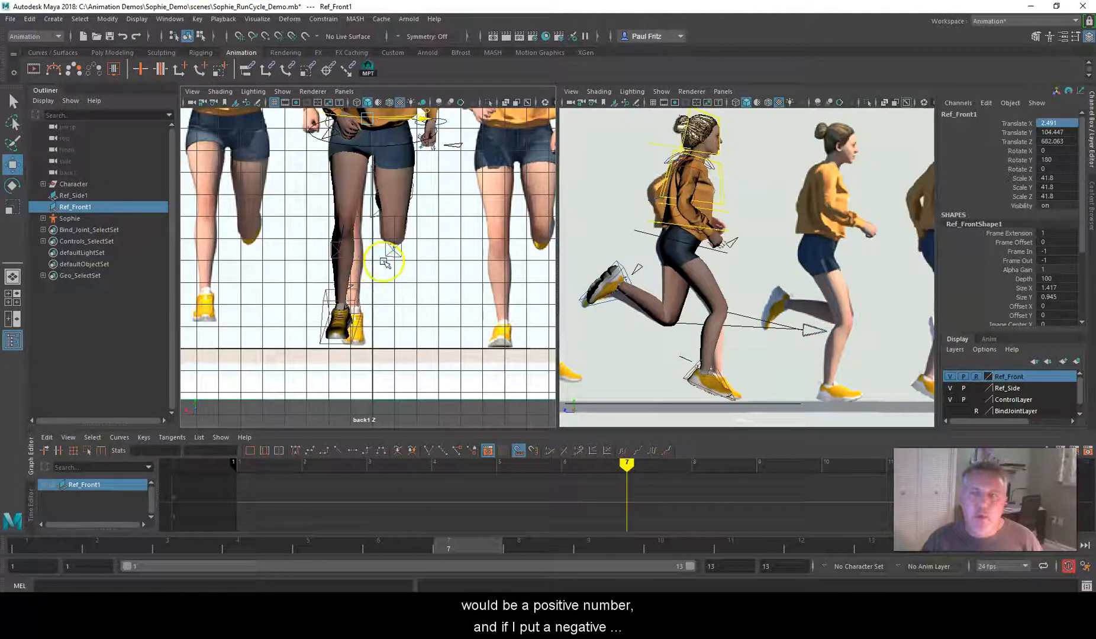
Set Translate X to 3.982 and Rotate Y to 2.695 on RightFoot_IK_CTRL at frame 7
{"action": "left_click", "coordinate": [326, 303]}
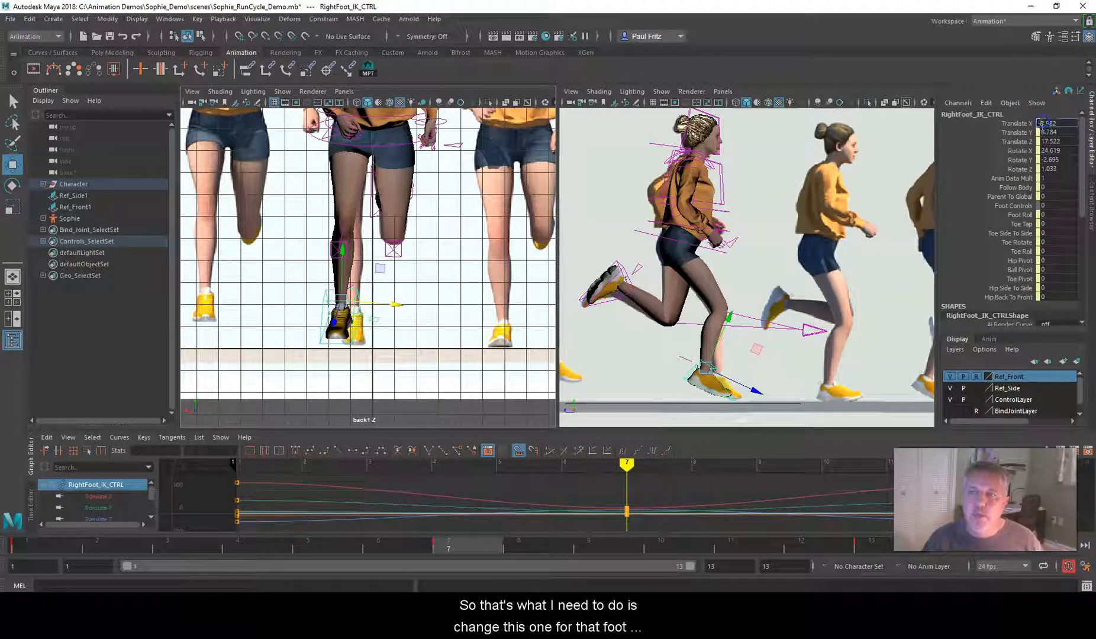
{"action": "key", "text": "Delete"}
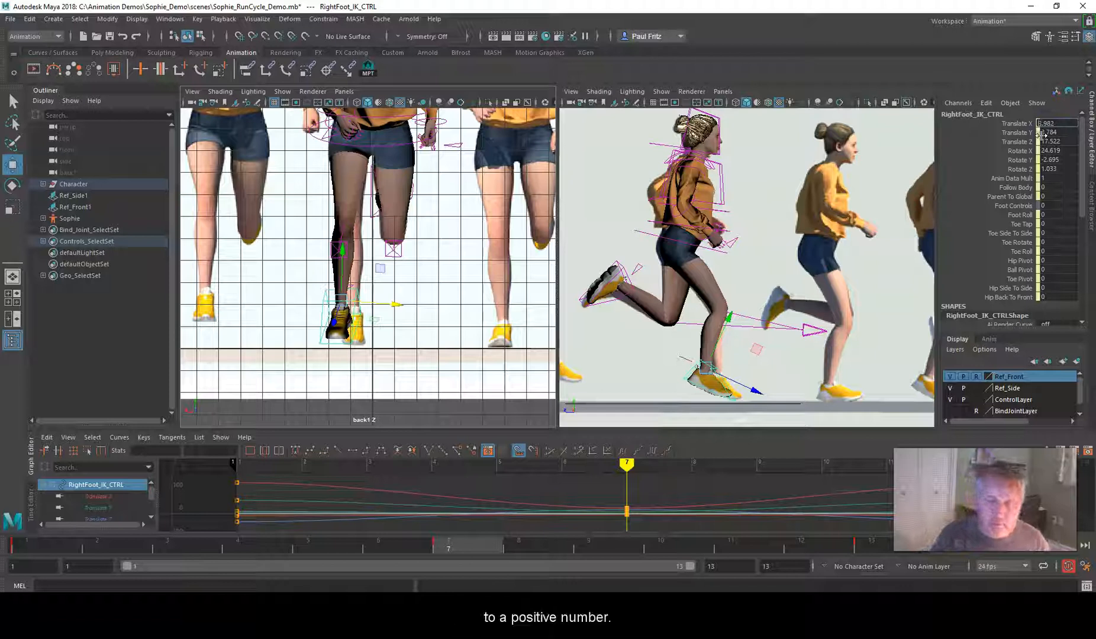
{"action": "key", "text": "Return"}
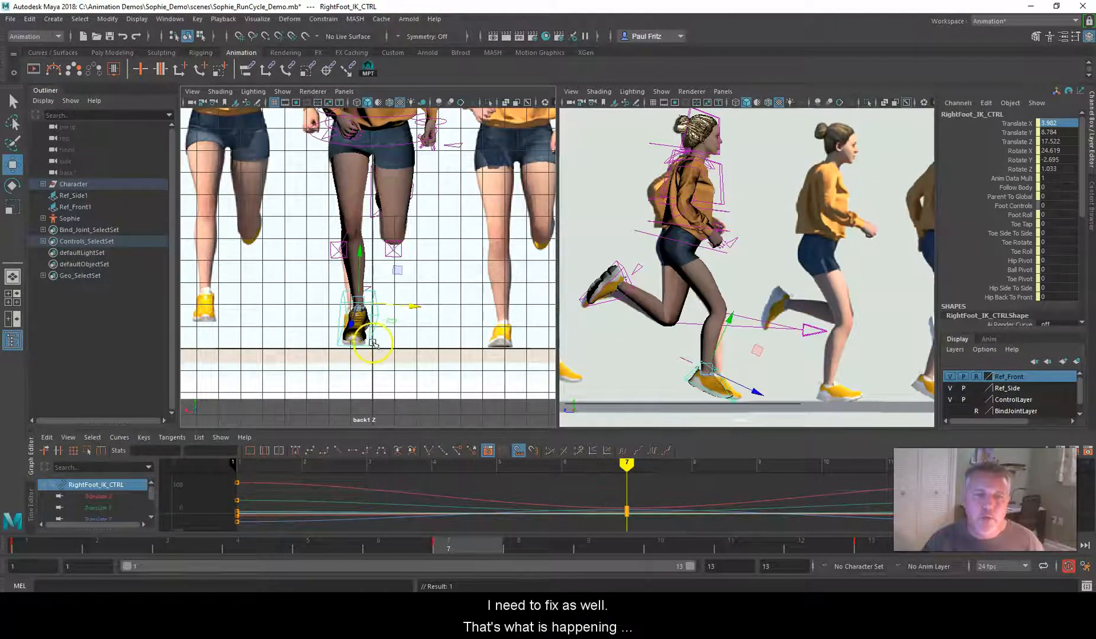
{"action": "double_click", "coordinate": [1047, 159]}
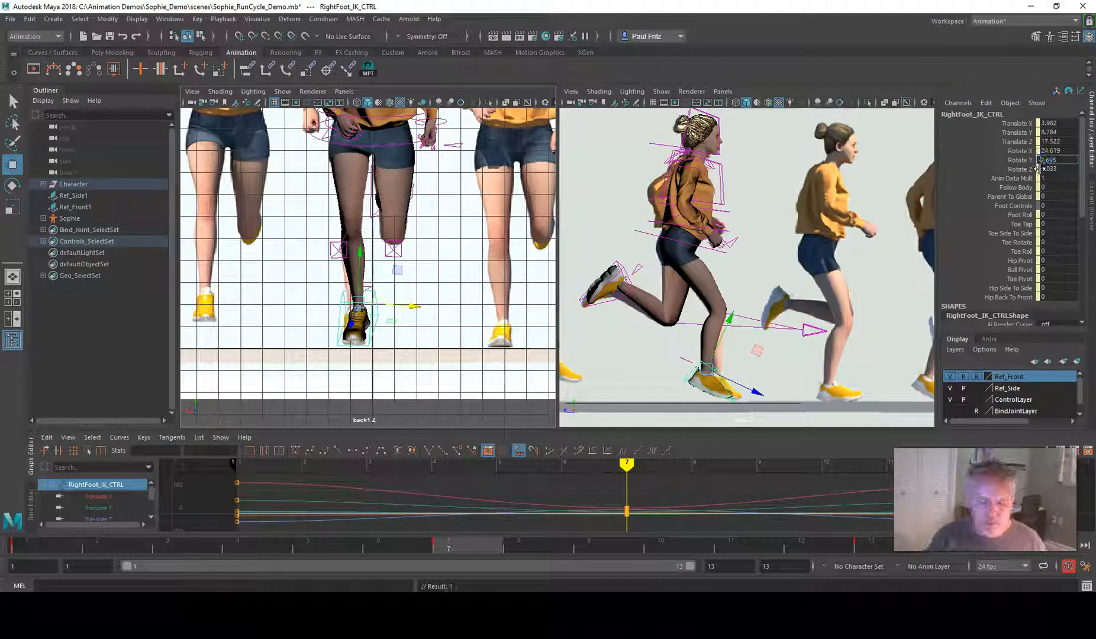
{"action": "key", "text": "Return"}
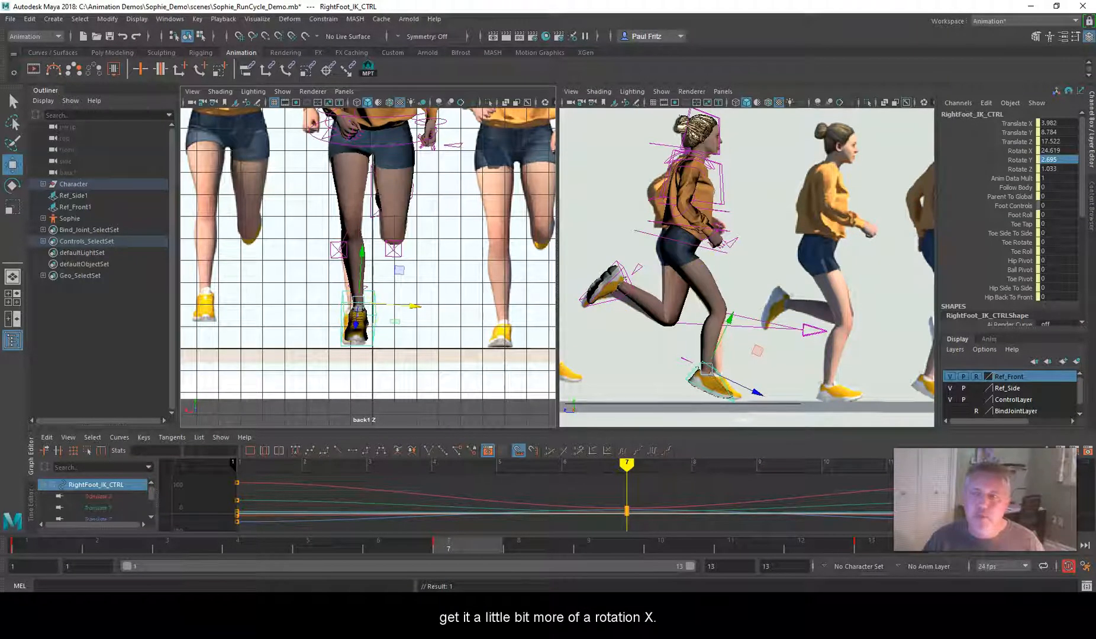
Try Rotate Z at -1.033 and Rotate X at -24.619 on RightFoot_IK_CTRL, undoing each change
{"action": "double_click", "coordinate": [1047, 150]}
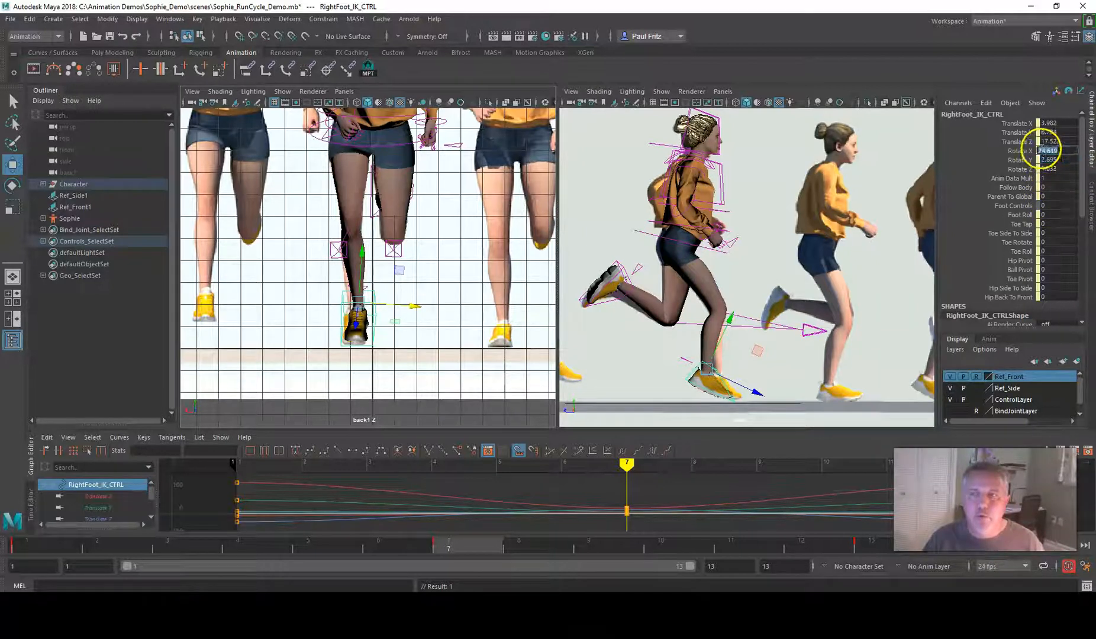
{"action": "double_click", "coordinate": [1040, 169]}
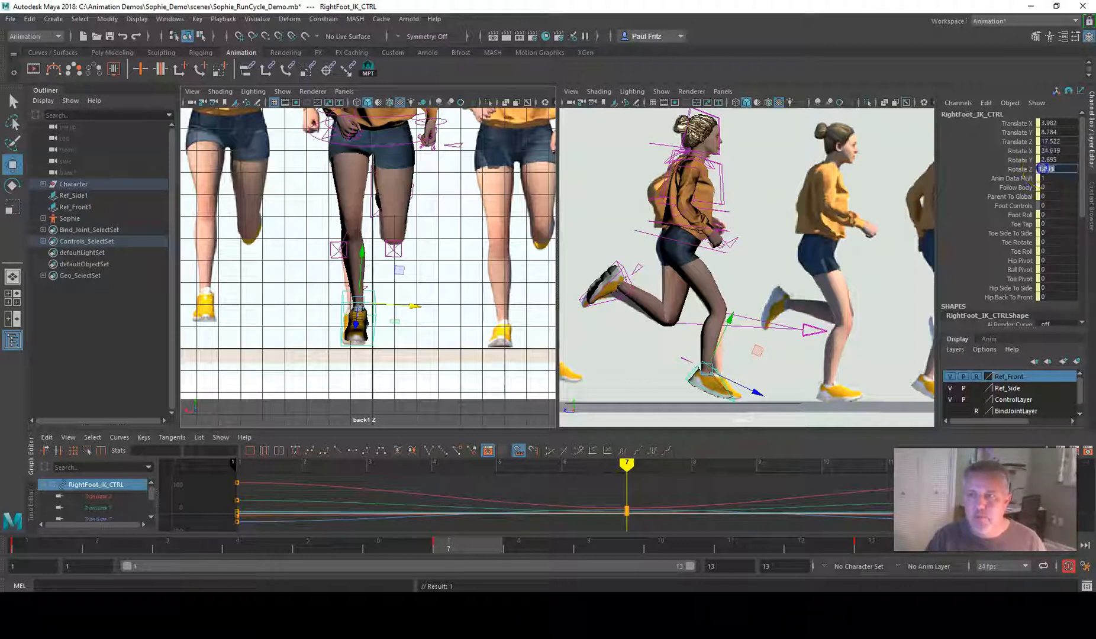
{"action": "type", "text": "-"}
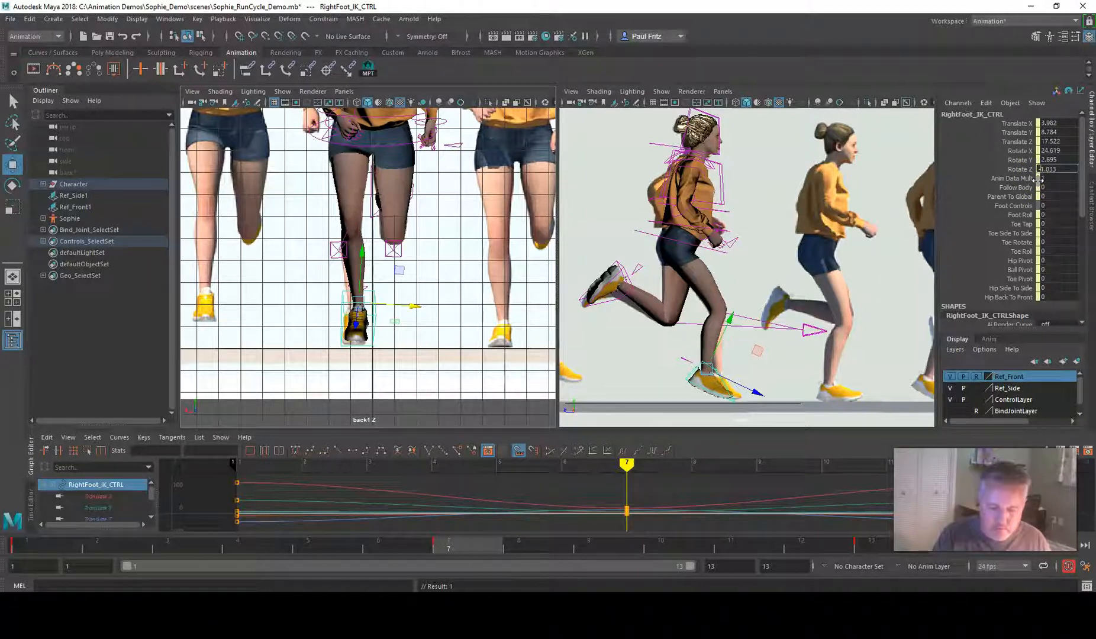
{"action": "key", "text": "Return"}
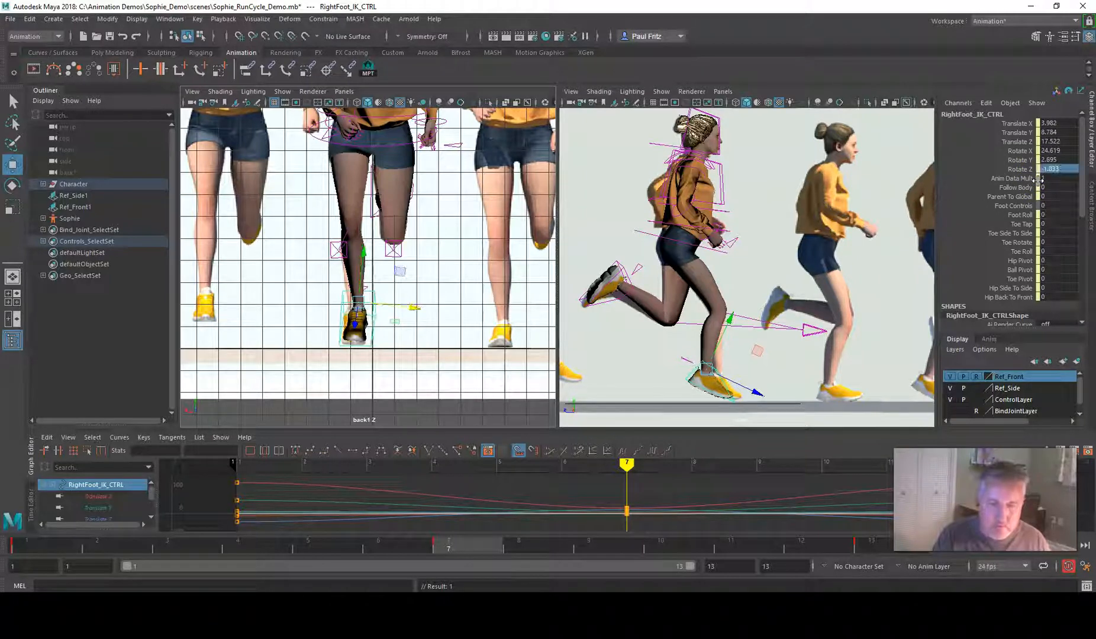
{"action": "key", "text": "ctrl+z"}
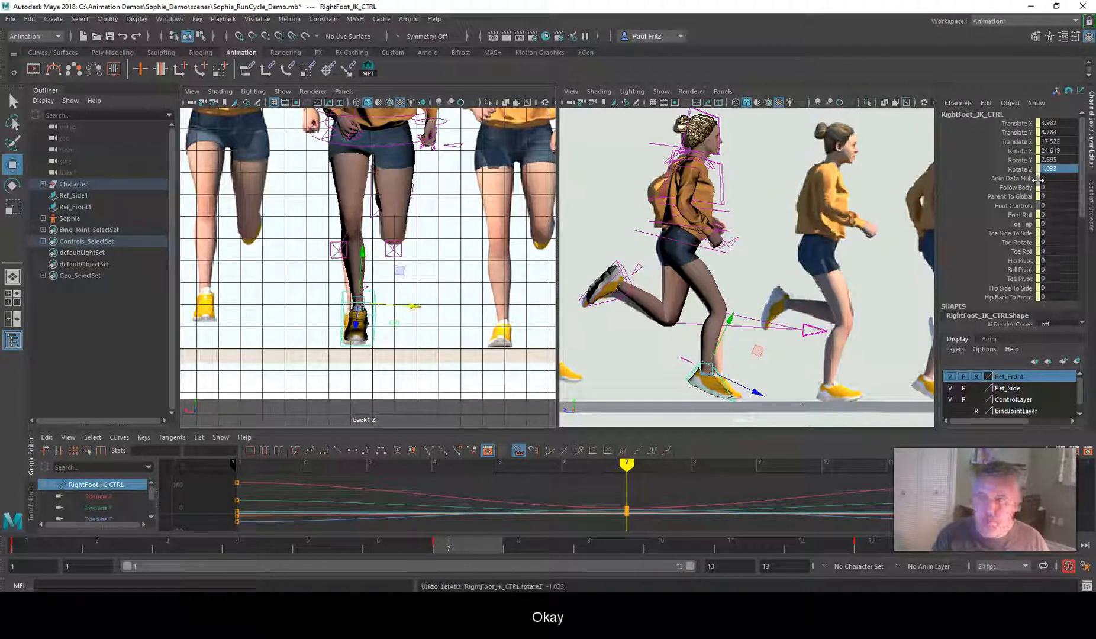
{"action": "left_click", "coordinate": [1044, 151]}
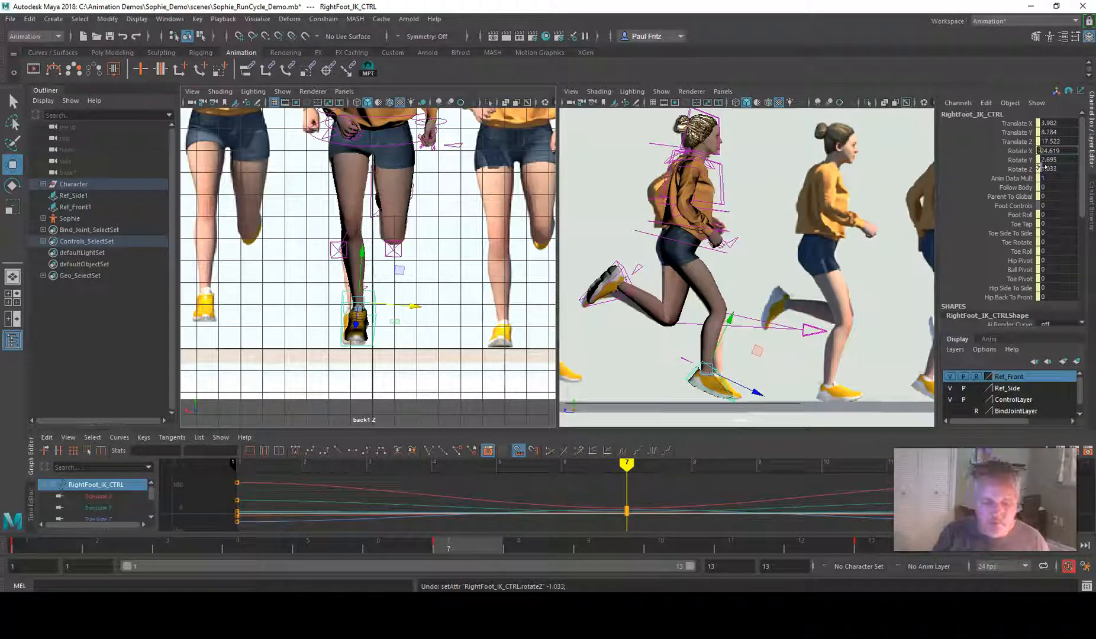
{"action": "key", "text": "Return"}
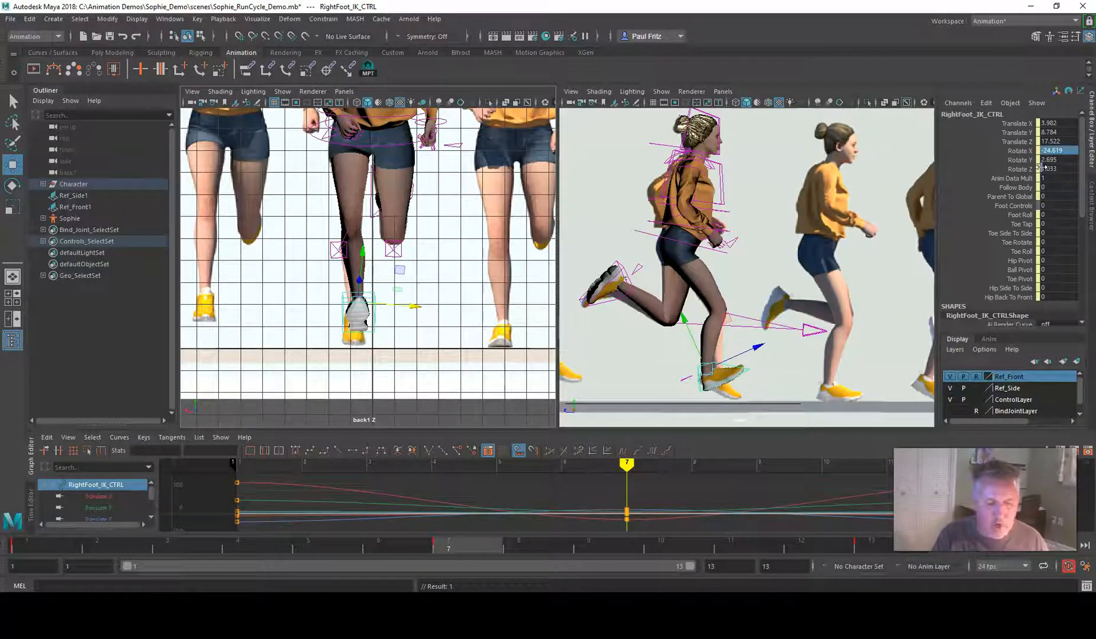
{"action": "key", "text": "ctrl+z"}
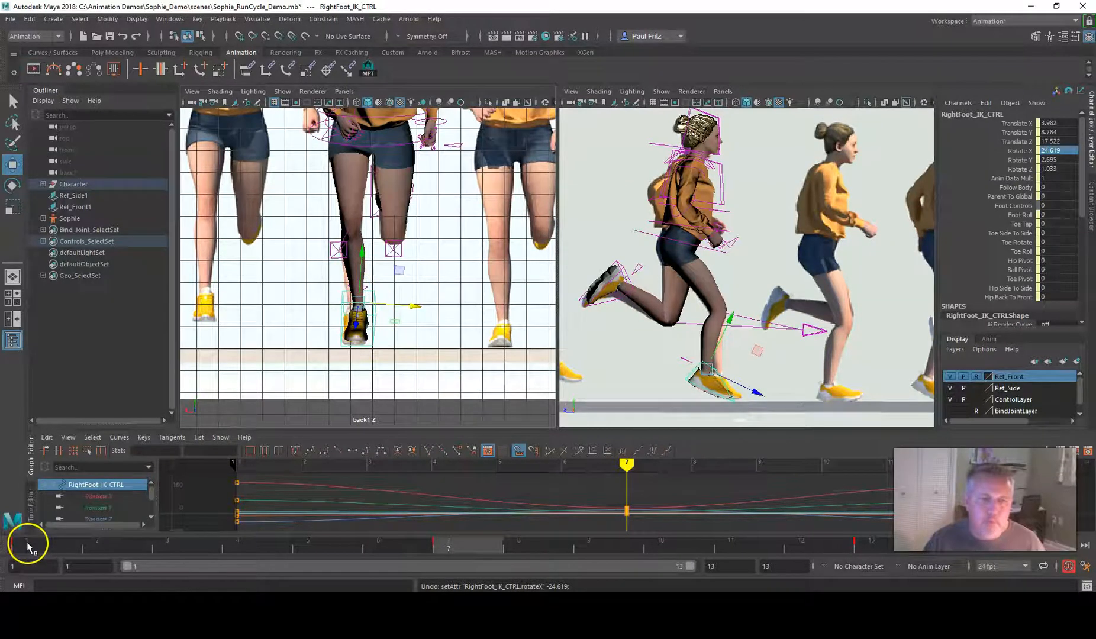
Compare the feet at frames 1 and 7, and set Rotate Y of LeftFoot_IK_CTRL to -10.227 at frame 7
{"action": "left_click", "coordinate": [27, 545]}
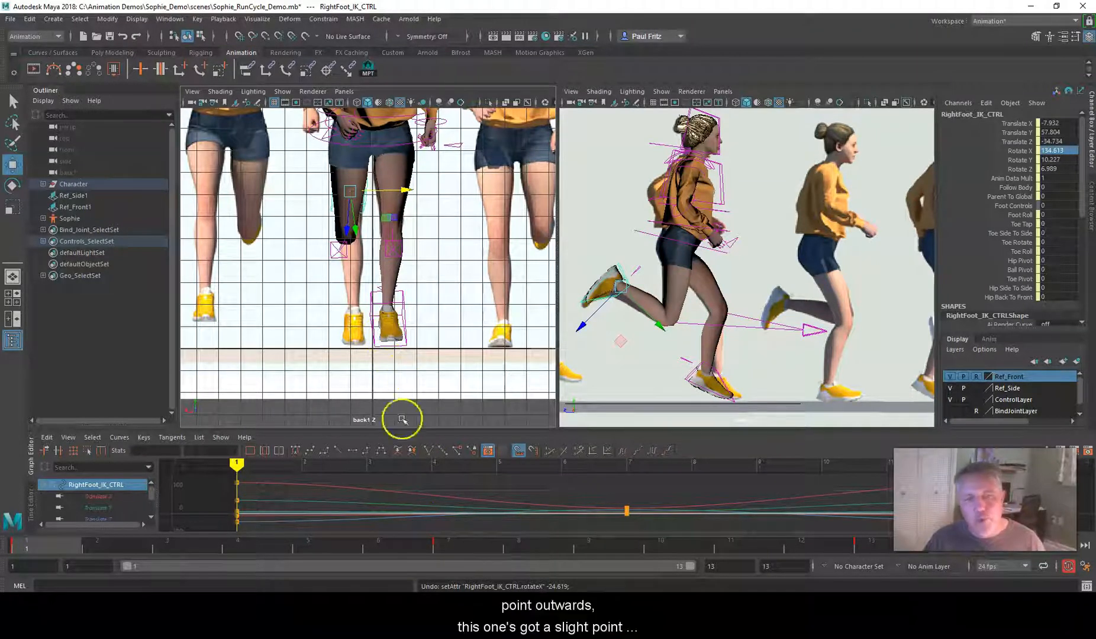
{"action": "left_click", "coordinate": [447, 549]}
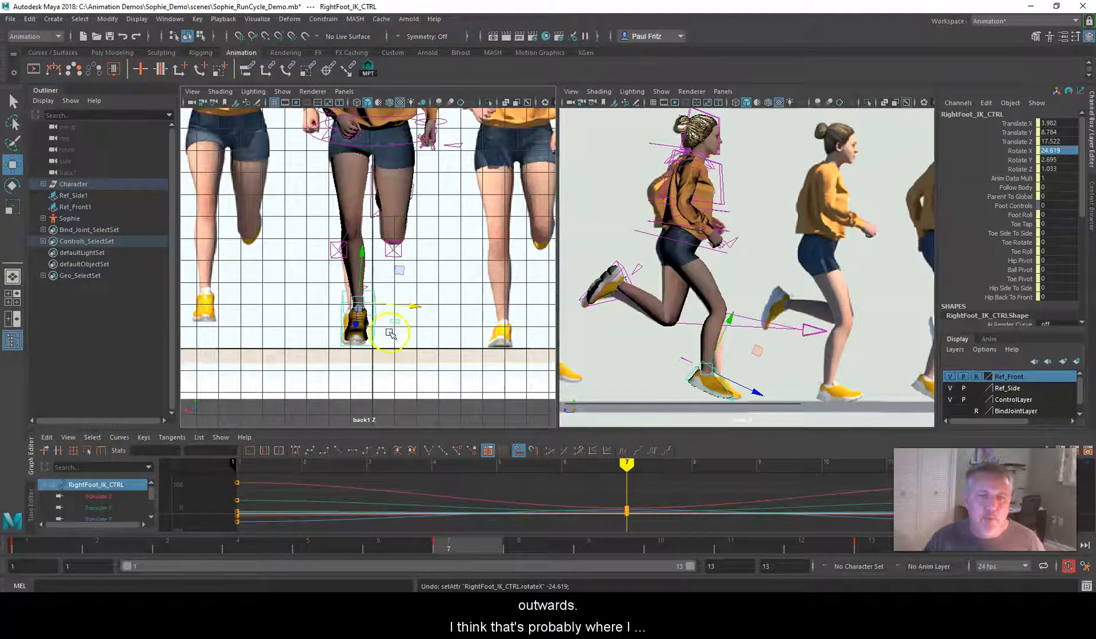
{"action": "left_click", "coordinate": [606, 290]}
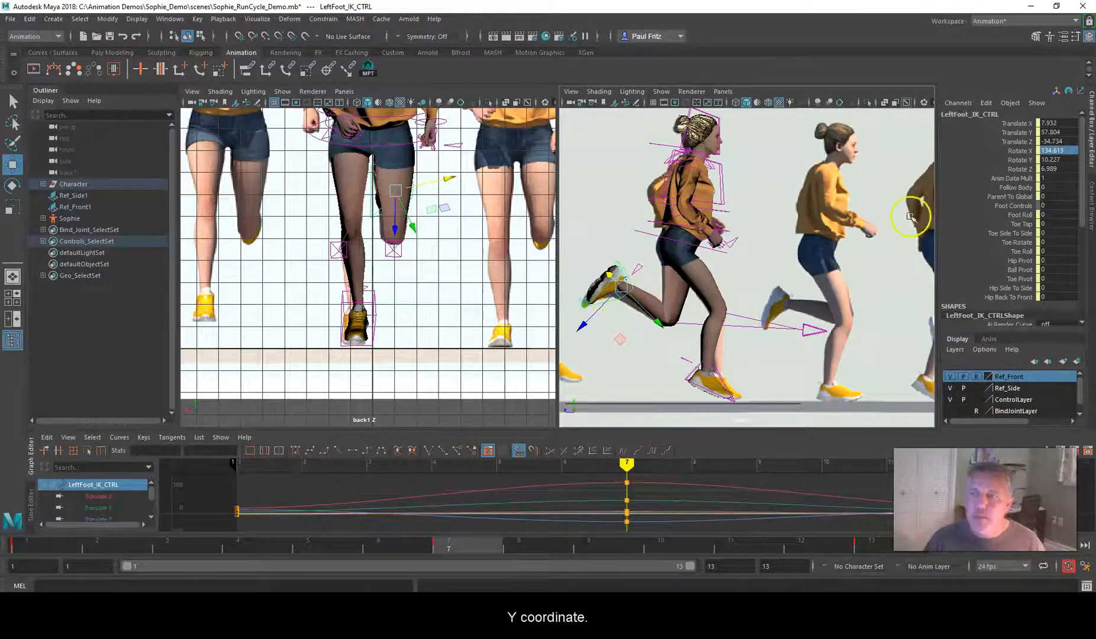
{"action": "double_click", "coordinate": [1049, 159]}
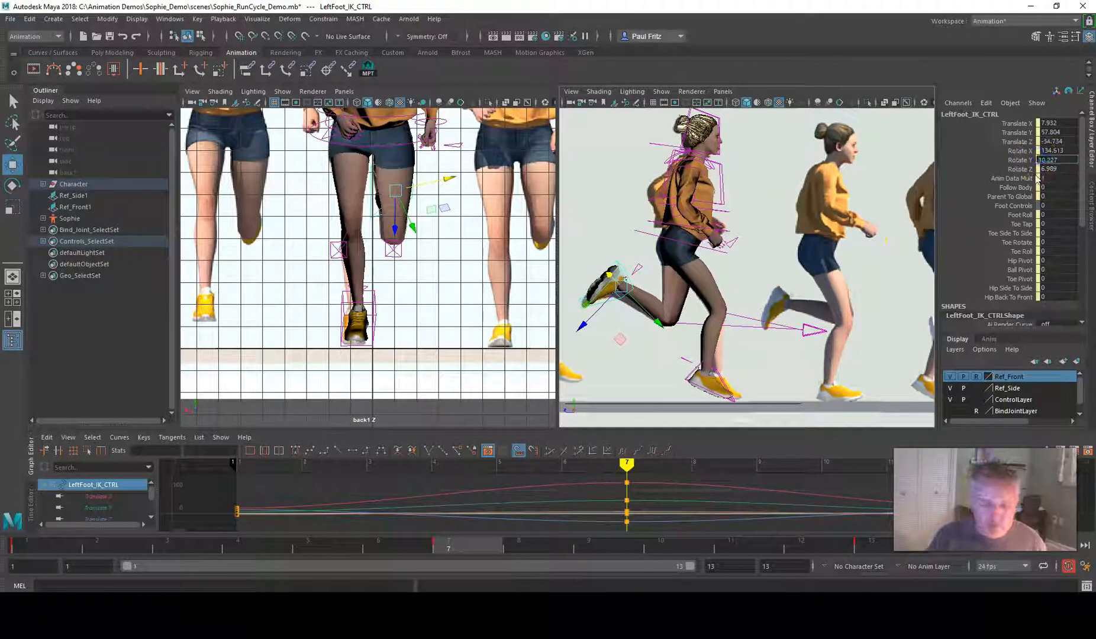
{"action": "key", "text": "Return"}
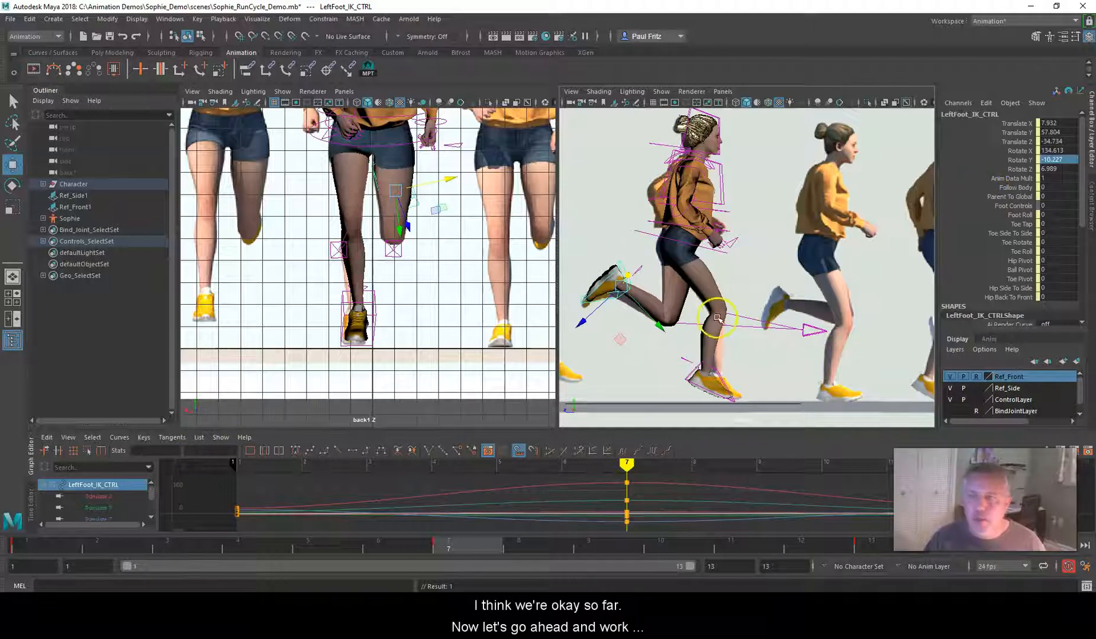
Copy the LeftArm_FK_CTRL key at frame 7, paste it onto RightArm_FK_CTRL, and check the arm against its frame 1 pose
{"action": "scroll", "coordinate": [750, 297], "scroll_direction": "down", "scroll_amount": 1}
{"action": "scroll", "coordinate": [744, 291], "scroll_direction": "up", "scroll_amount": 2}
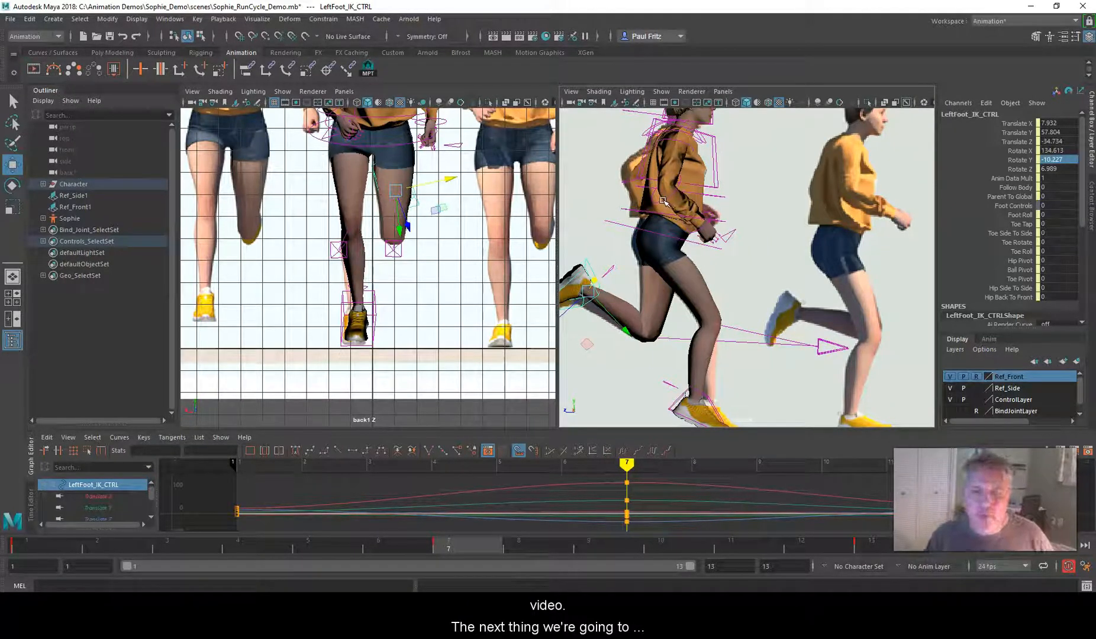
{"action": "scroll", "coordinate": [662, 198], "scroll_direction": "down", "scroll_amount": 2}
{"action": "scroll", "coordinate": [429, 191], "scroll_direction": "down", "scroll_amount": 3}
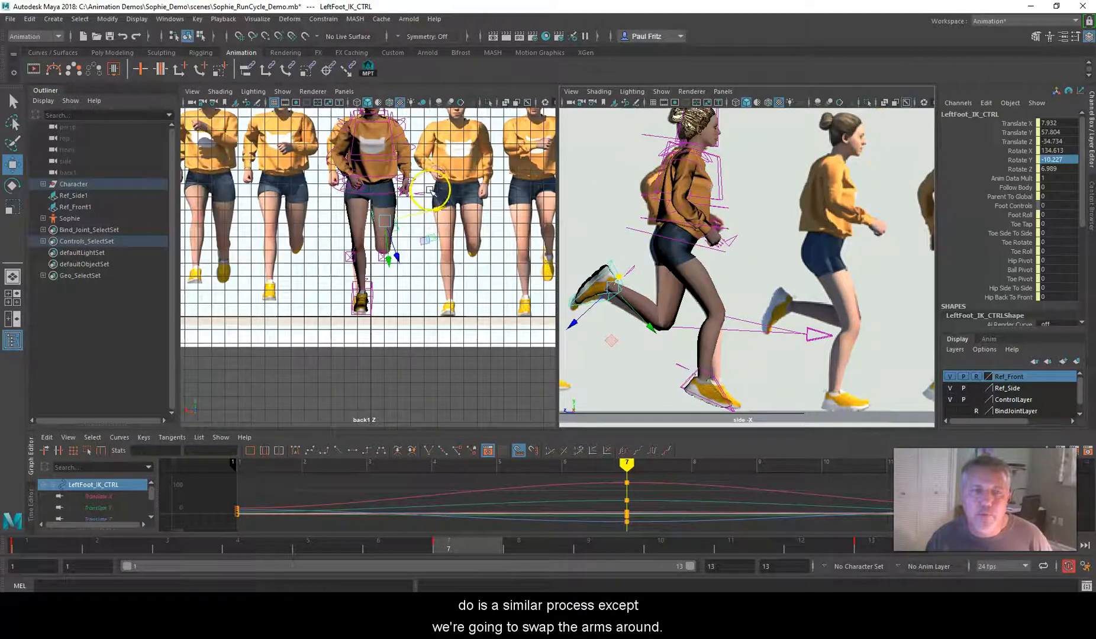
{"action": "scroll", "coordinate": [431, 190], "scroll_direction": "up", "scroll_amount": 3}
{"action": "scroll", "coordinate": [440, 220], "scroll_direction": "up", "scroll_amount": 2}
{"action": "scroll", "coordinate": [440, 221], "scroll_direction": "up", "scroll_amount": 1}
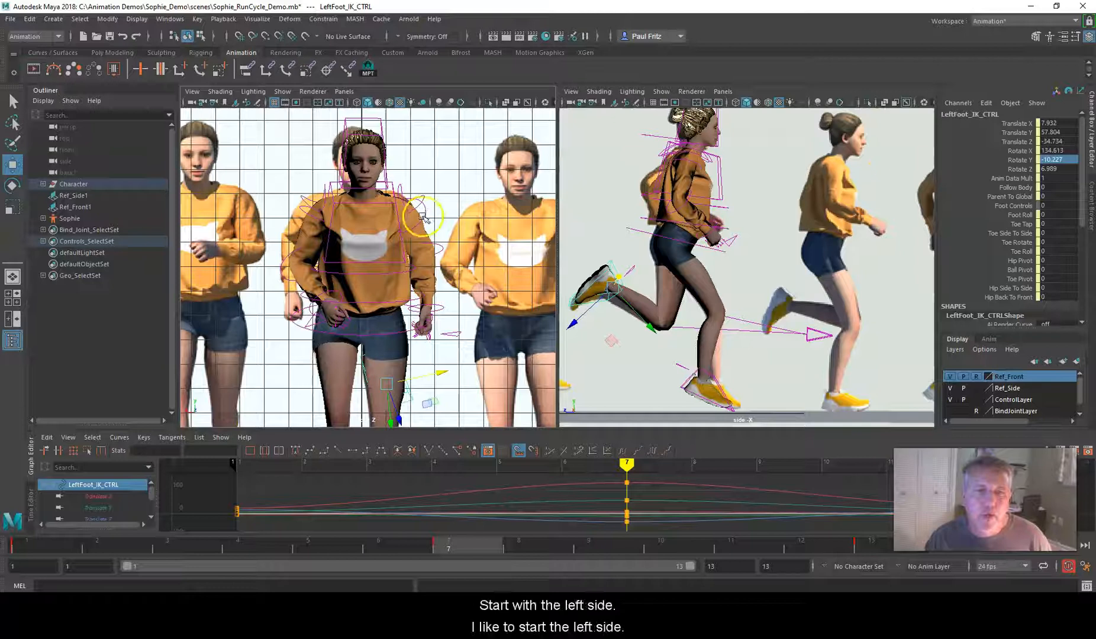
{"action": "left_click", "coordinate": [424, 215]}
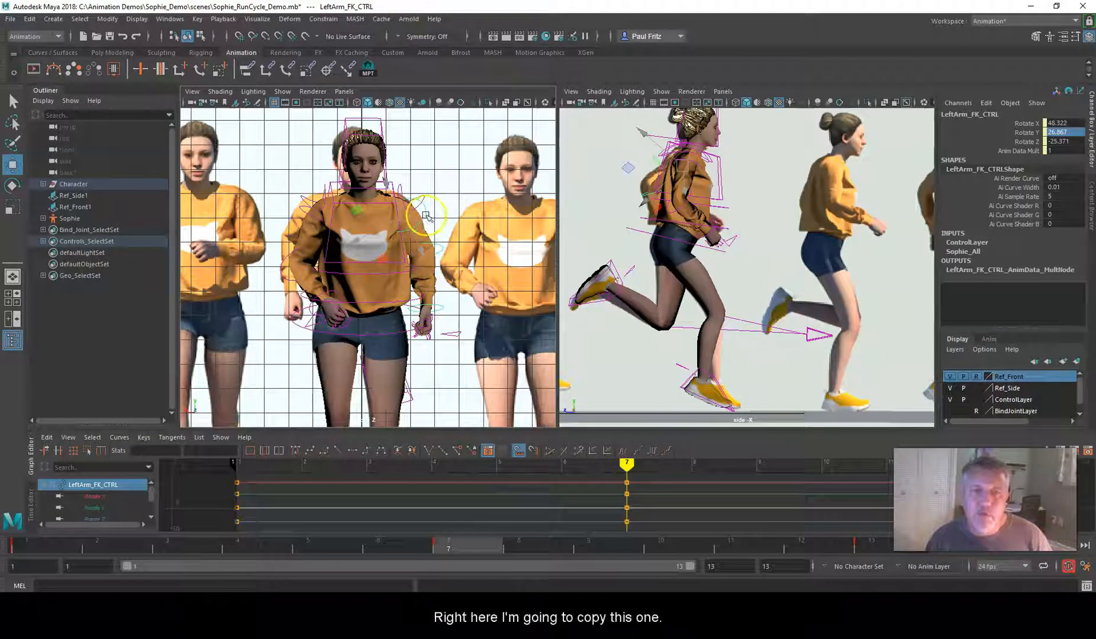
{"action": "right_click", "coordinate": [460, 564]}
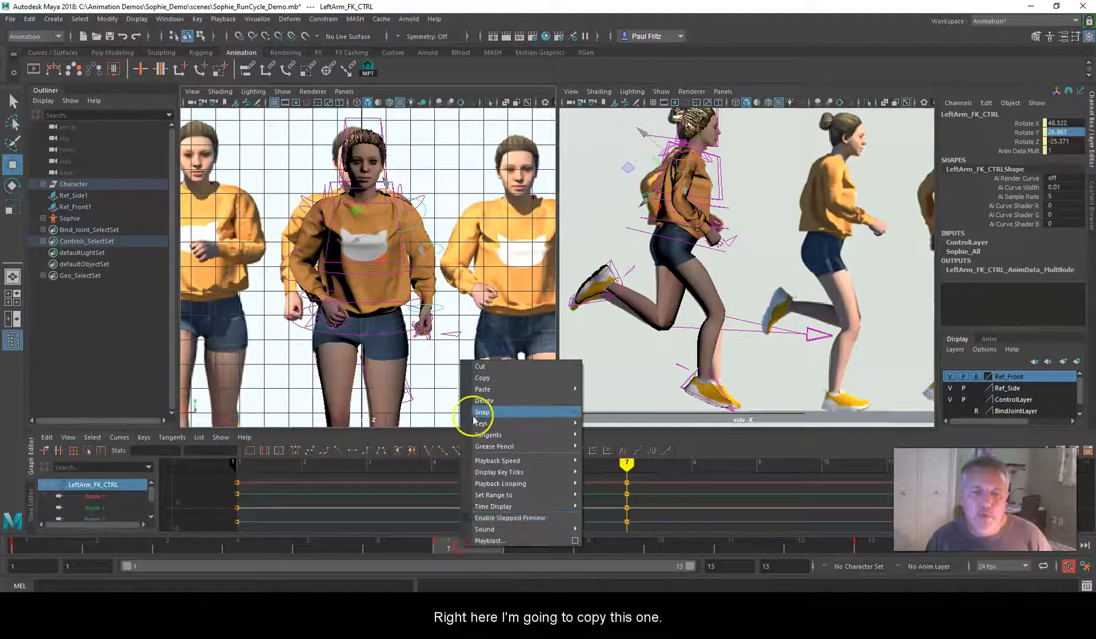
{"action": "left_click", "coordinate": [484, 374]}
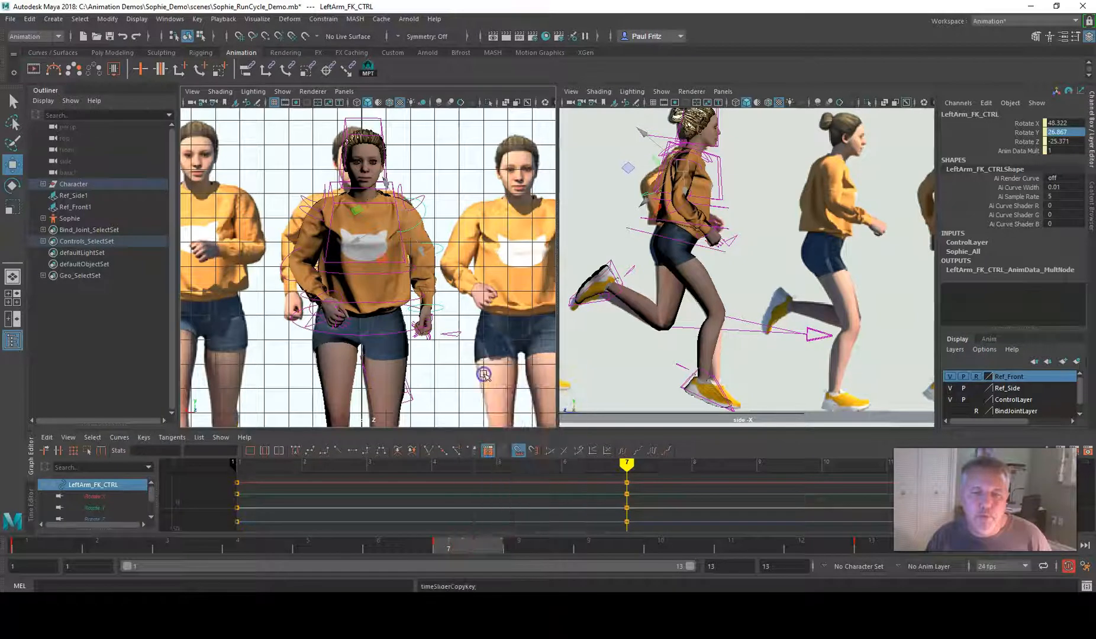
{"action": "left_click", "coordinate": [302, 213]}
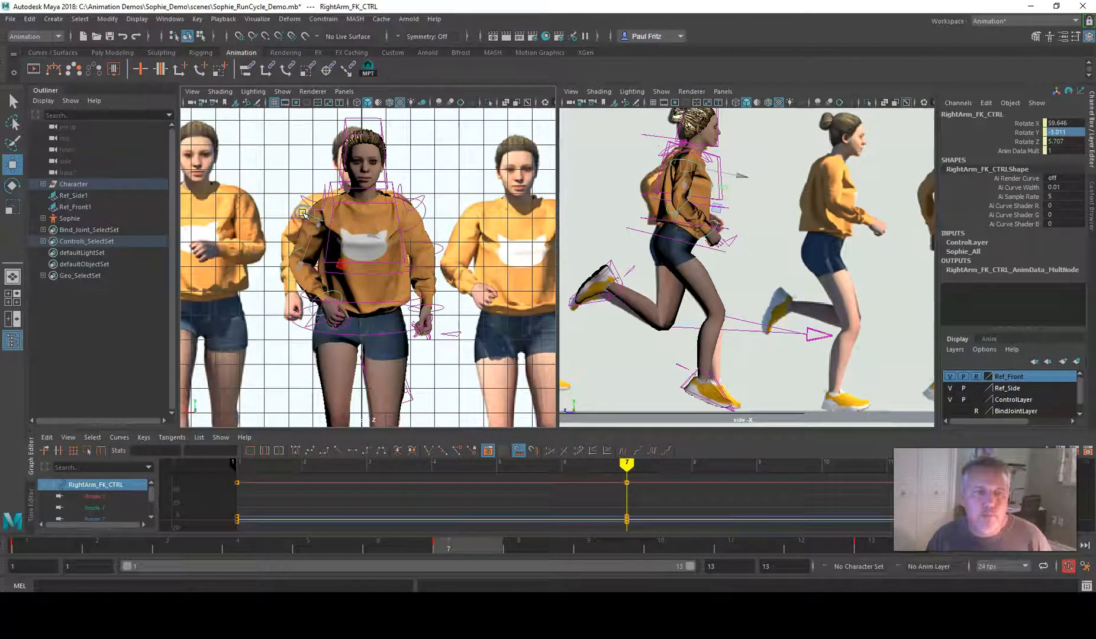
{"action": "right_click", "coordinate": [479, 539]}
{"action": "mouse_move", "coordinate": [500, 381]}
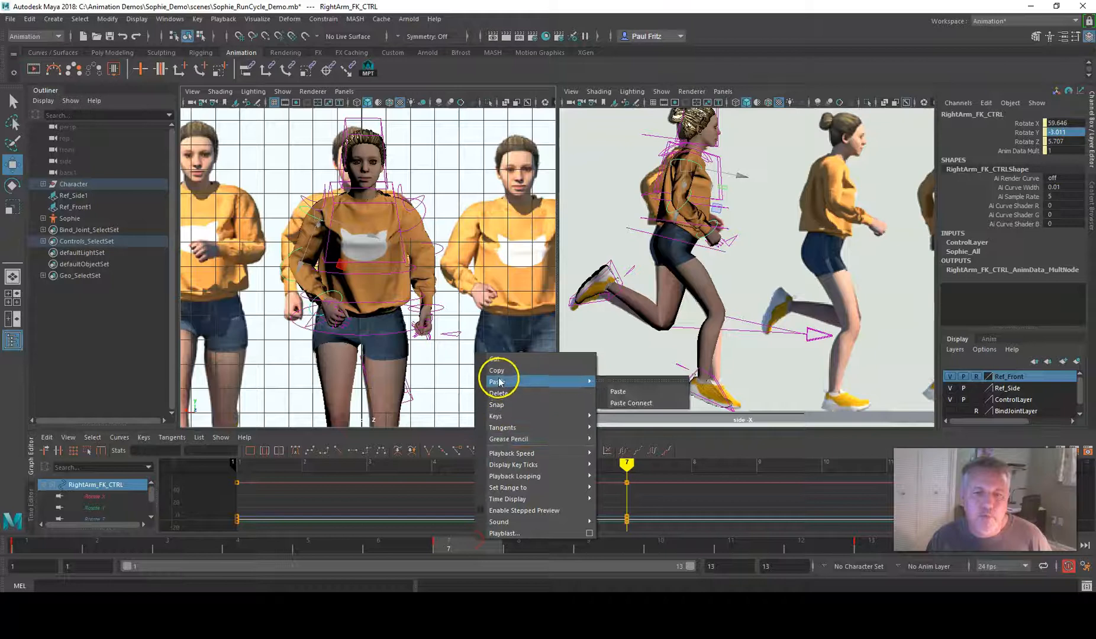
{"action": "left_click", "coordinate": [619, 392]}
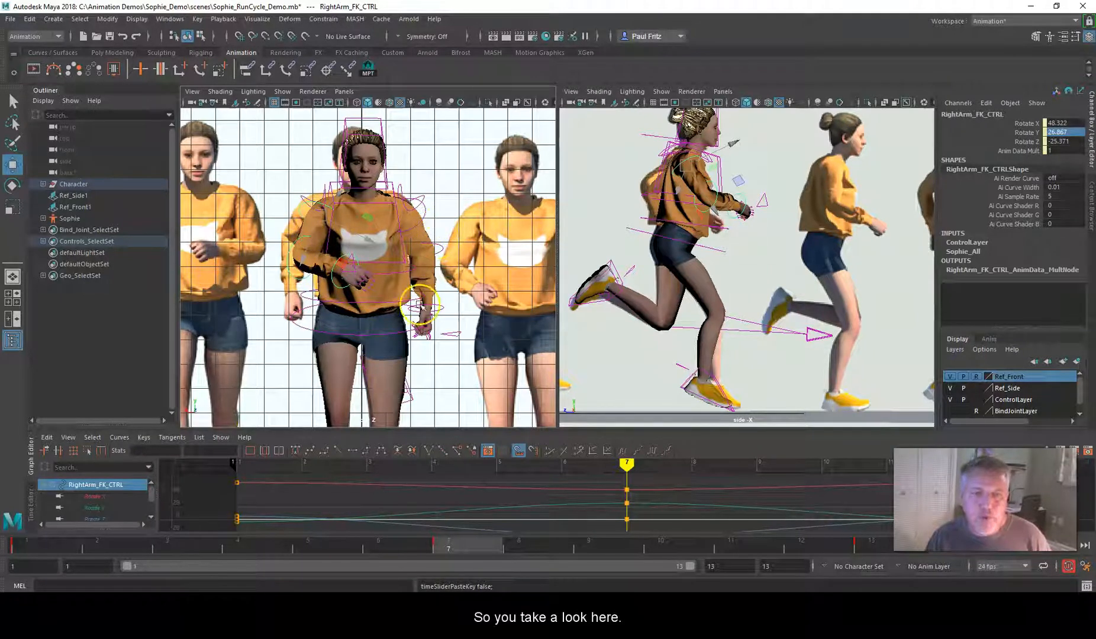
{"action": "left_click", "coordinate": [49, 548]}
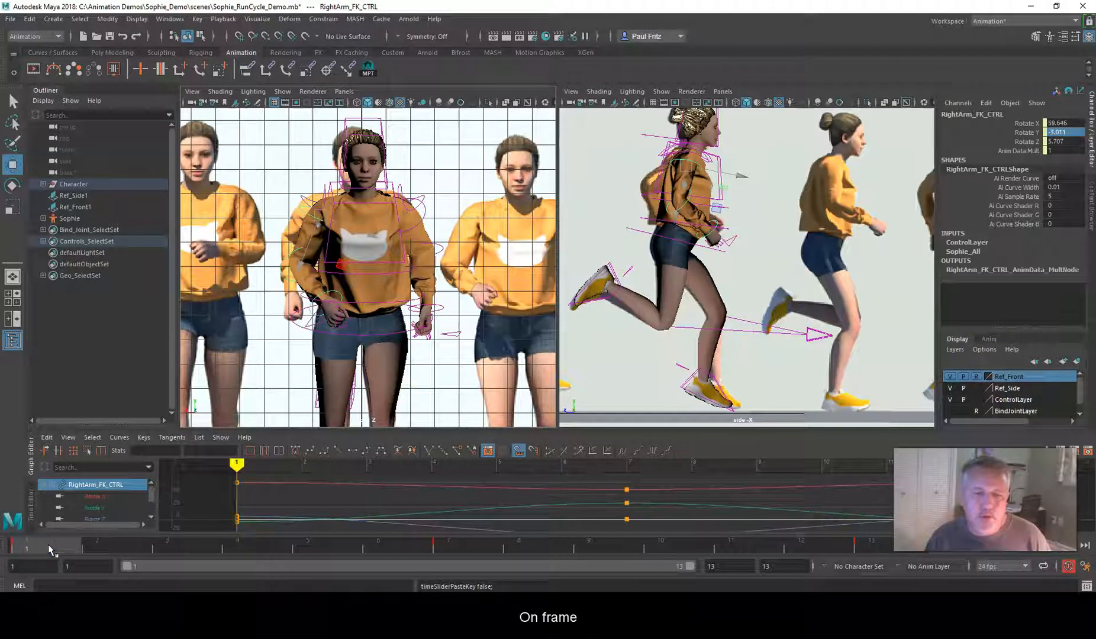
{"action": "left_click", "coordinate": [462, 548]}
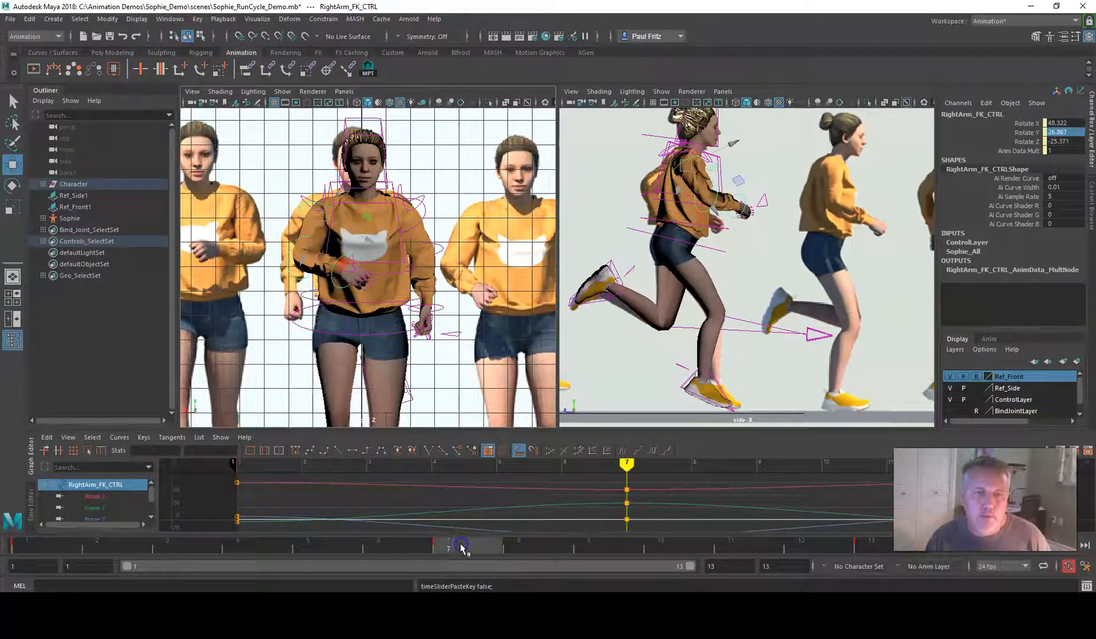
{"action": "left_click", "coordinate": [49, 551]}
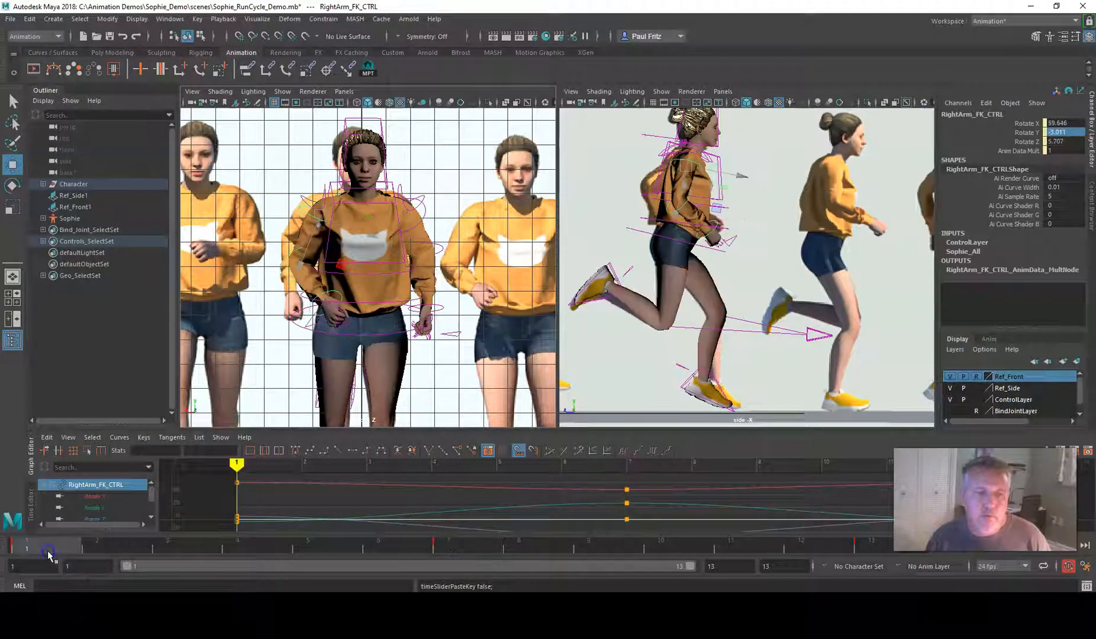
{"action": "left_click", "coordinate": [448, 550]}
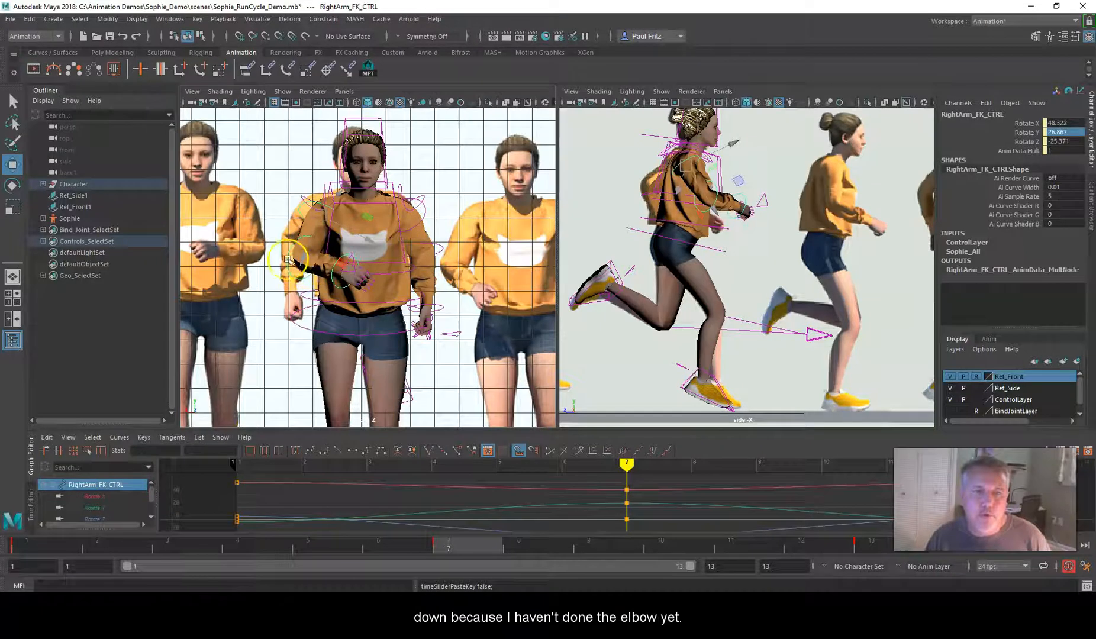
Copy the RightForeArm_FK_CTRL key at frame 7
{"action": "left_click", "coordinate": [293, 247]}
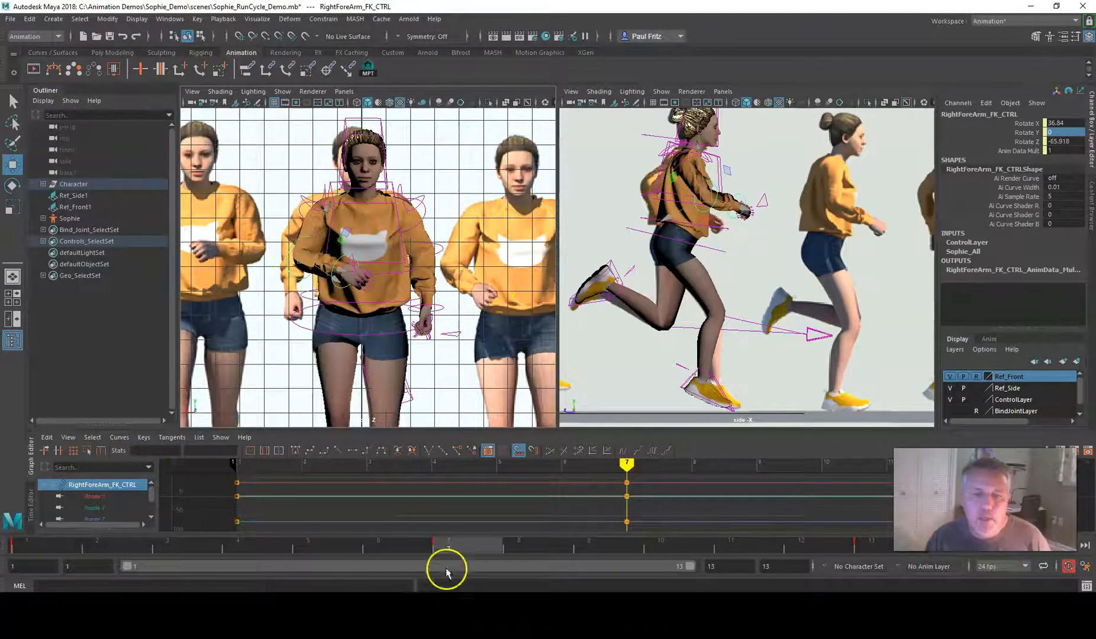
{"action": "right_click", "coordinate": [459, 547]}
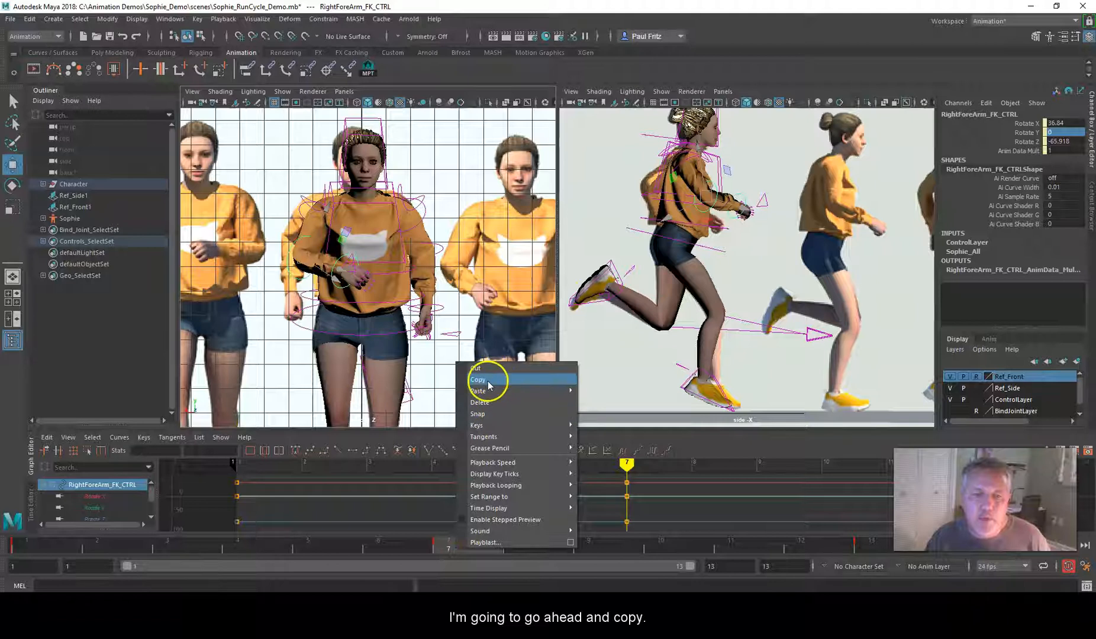
{"action": "left_click", "coordinate": [489, 381]}
Copy the LeftForeArm_FK_CTRL key at frame 7 and paste it onto RightForeArm_FK_CTRL at the same frame
{"action": "left_click", "coordinate": [438, 247]}
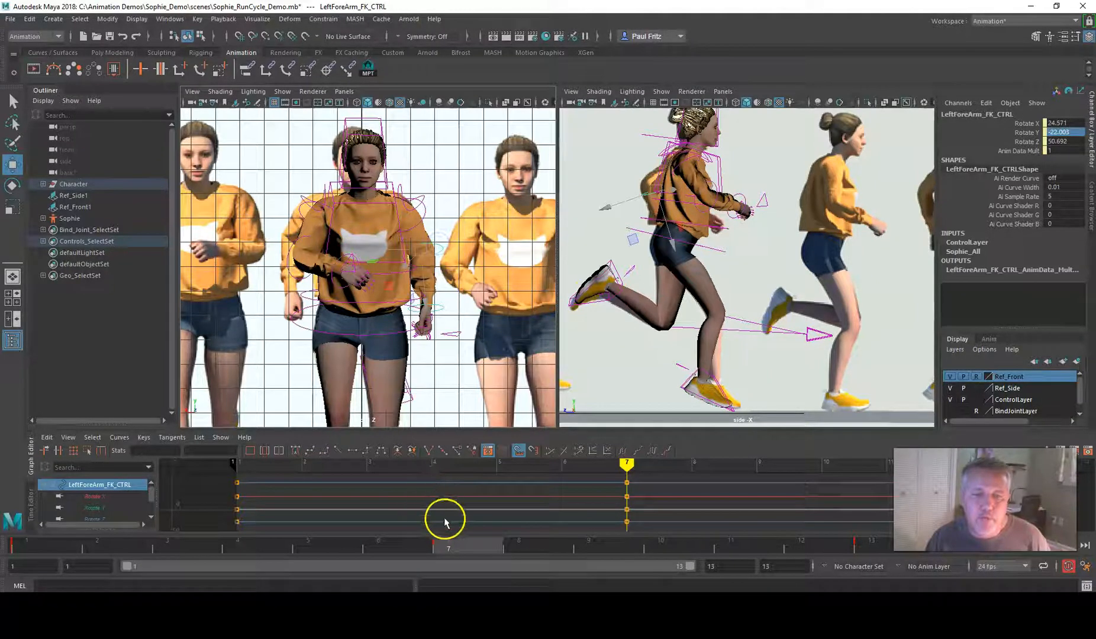
{"action": "right_click", "coordinate": [468, 551]}
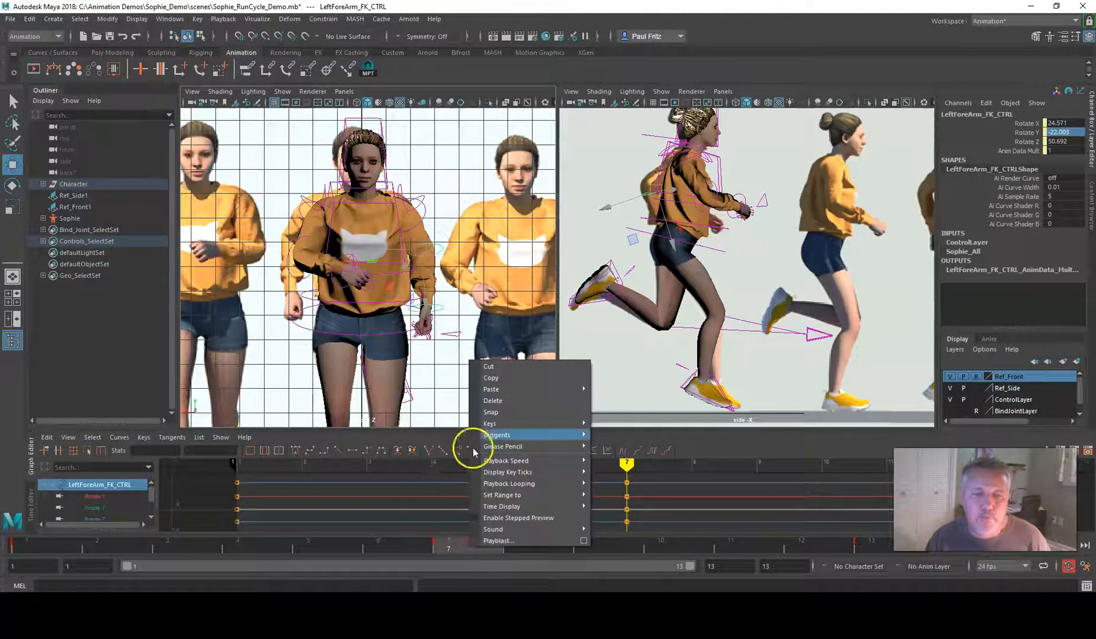
{"action": "left_click", "coordinate": [489, 380]}
{"action": "left_click", "coordinate": [300, 239]}
{"action": "left_click", "coordinate": [462, 481]}
{"action": "right_click", "coordinate": [472, 543]}
{"action": "mouse_move", "coordinate": [490, 385]}
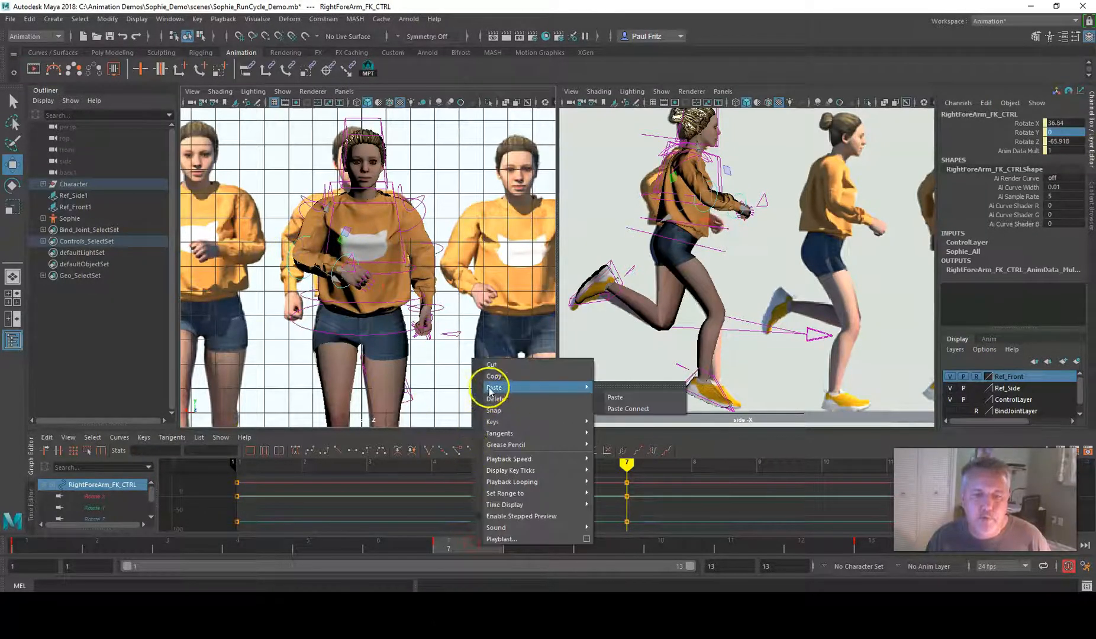
{"action": "left_click", "coordinate": [624, 399]}
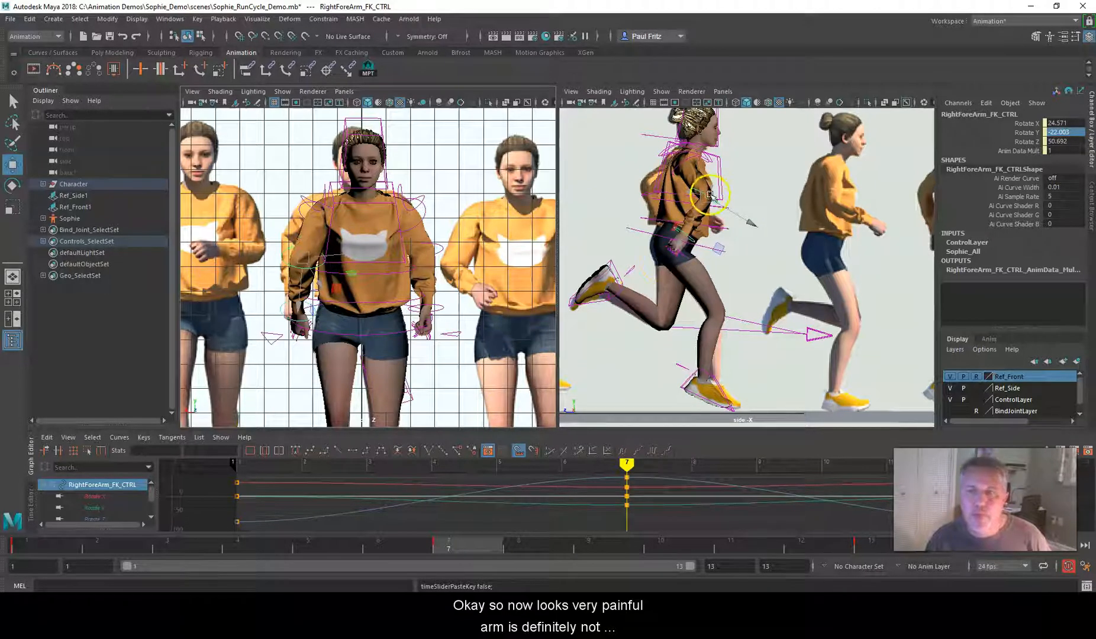
Mirror the RightForeArm_FK_CTRL rotation at frame 7 by setting Rotate Y to 22.003 and Rotate Z to -50.692
{"action": "double_click", "coordinate": [1053, 132]}
{"action": "type", "text": "22.003"}
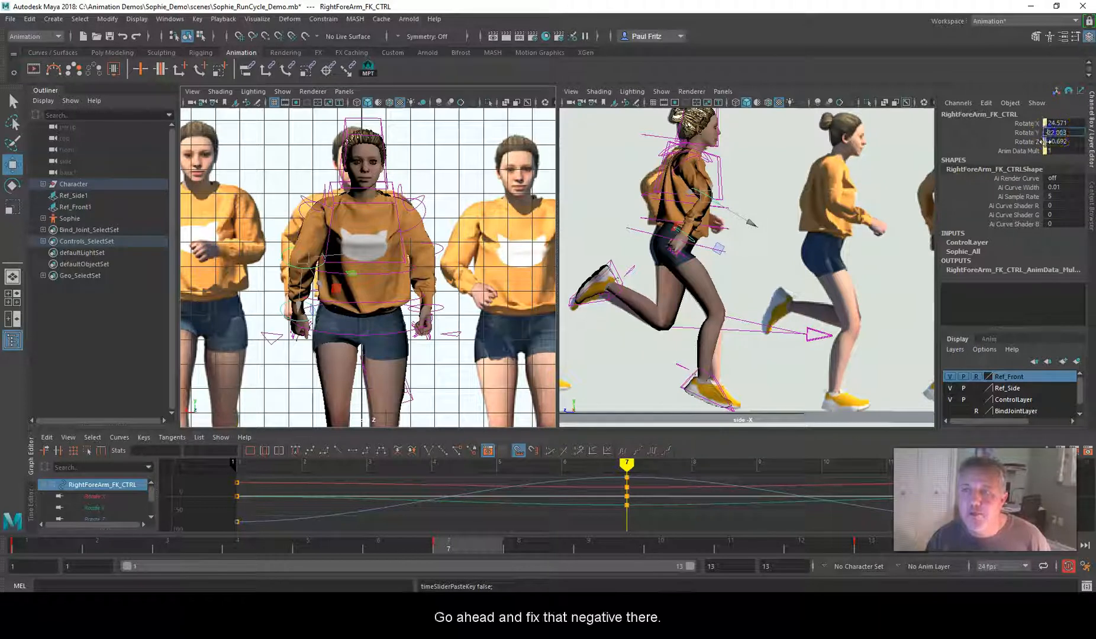
{"action": "key", "text": "Return"}
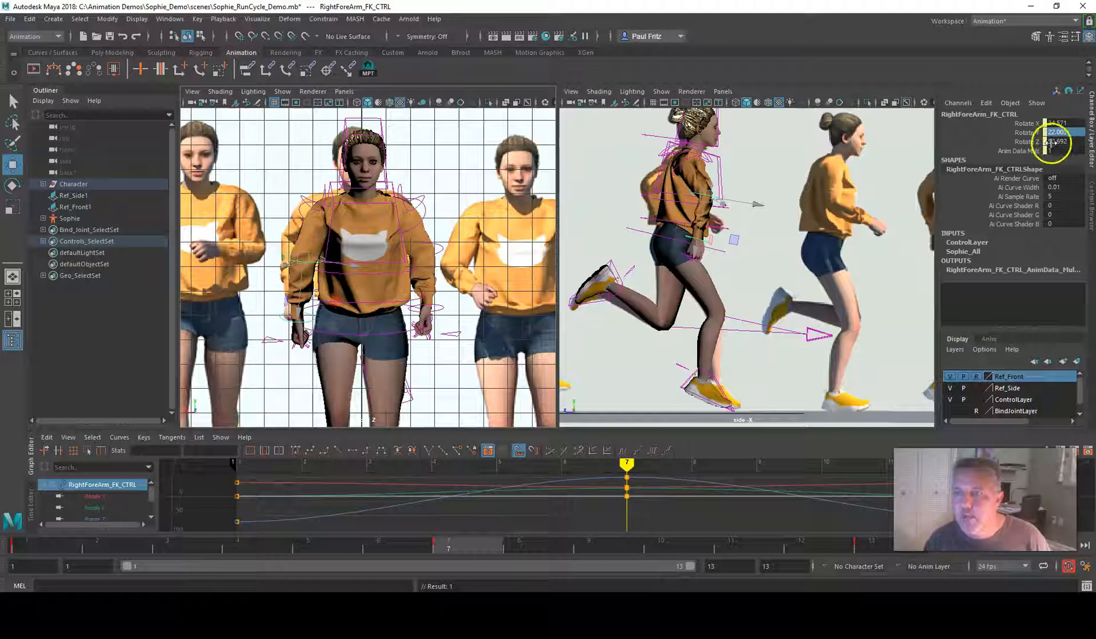
{"action": "double_click", "coordinate": [1052, 141]}
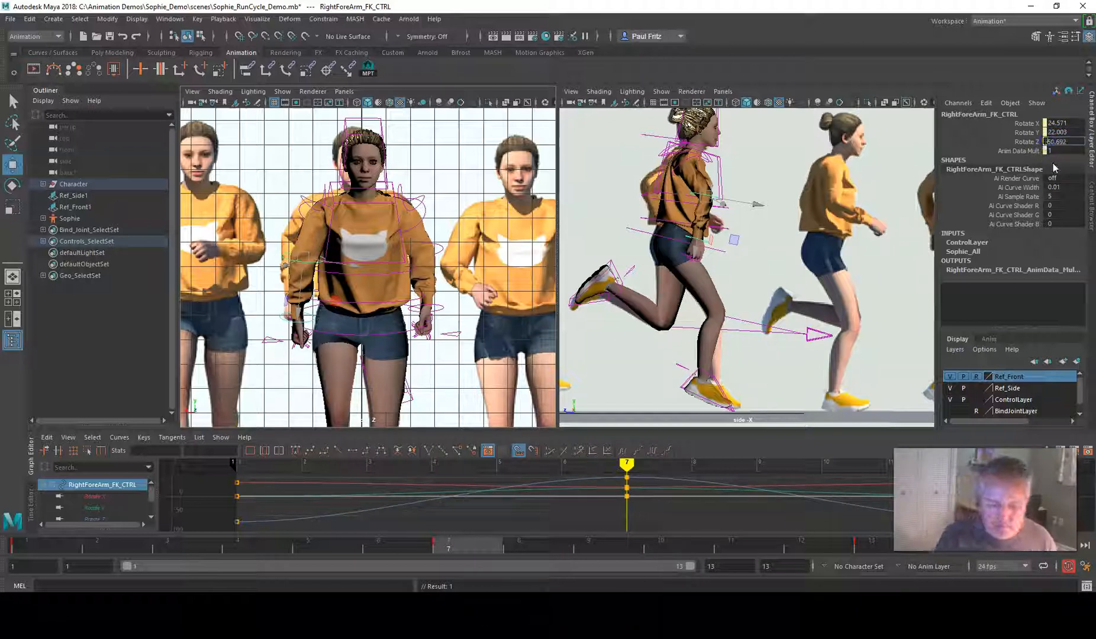
{"action": "key", "text": "Return"}
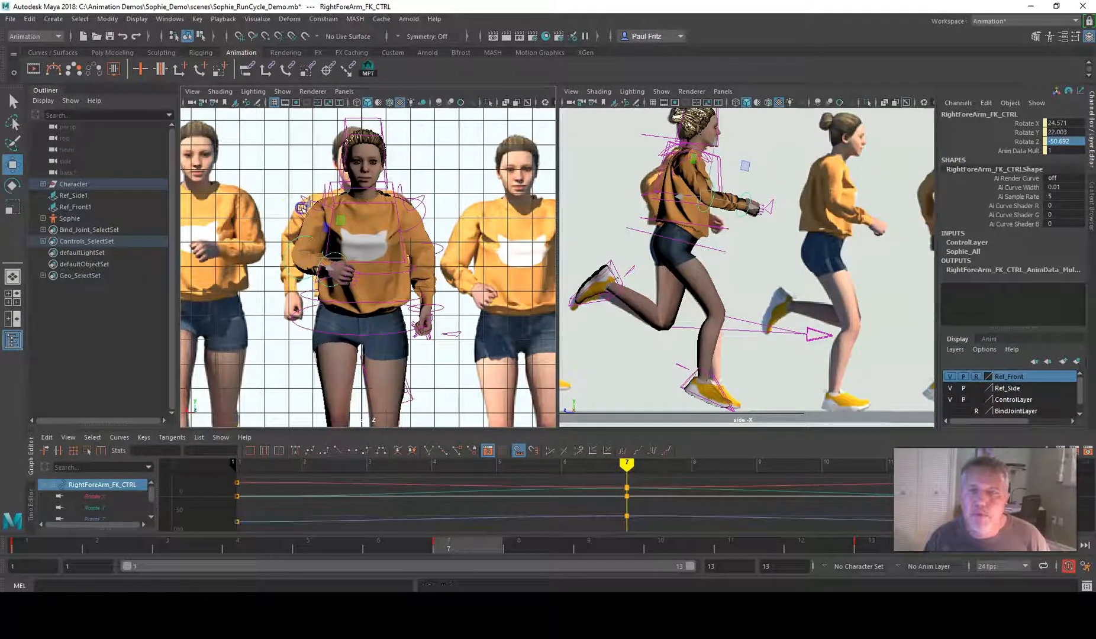
Mirror the RightArm_FK_CTRL rotation at frame 7, with Rotate Y at -26.867 and Rotate Z at 25.371
{"action": "left_click", "coordinate": [302, 207]}
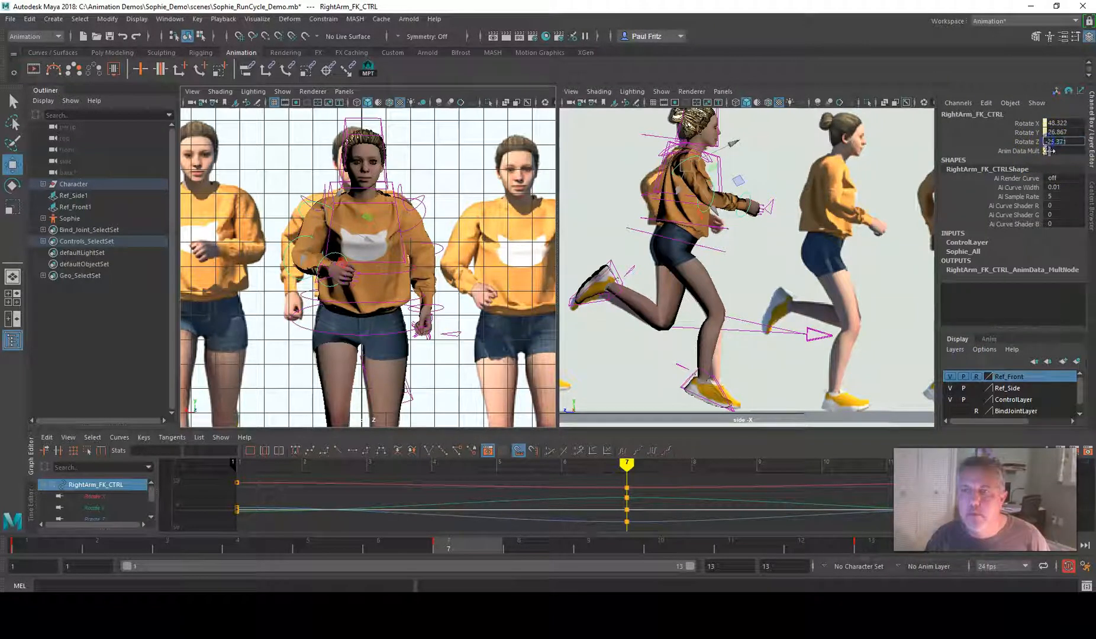
{"action": "key", "text": "Return"}
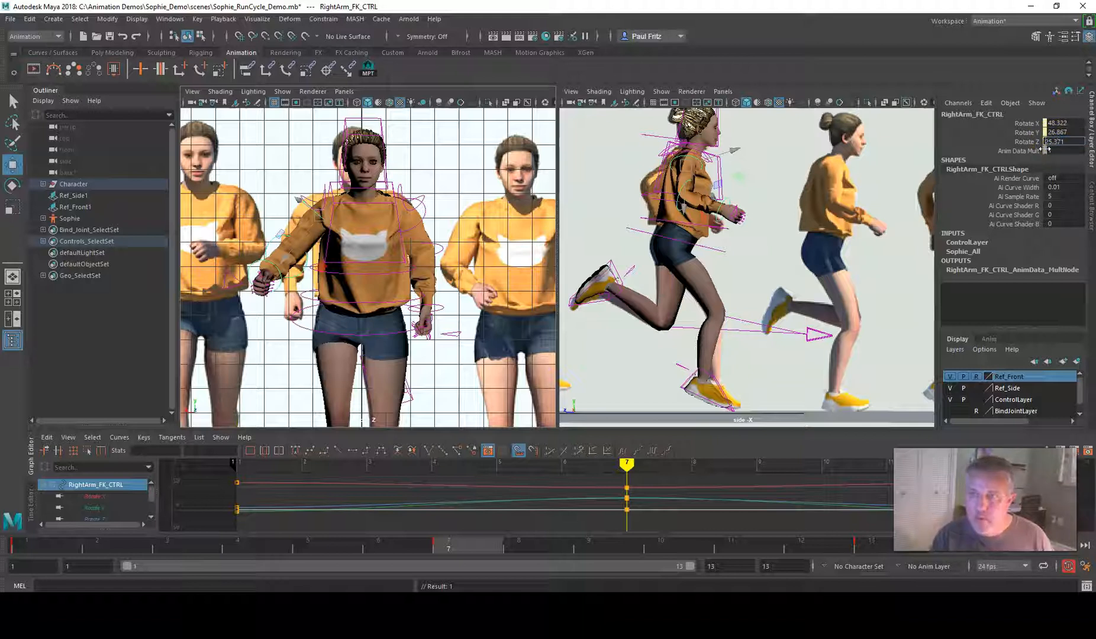
{"action": "key", "text": "Return"}
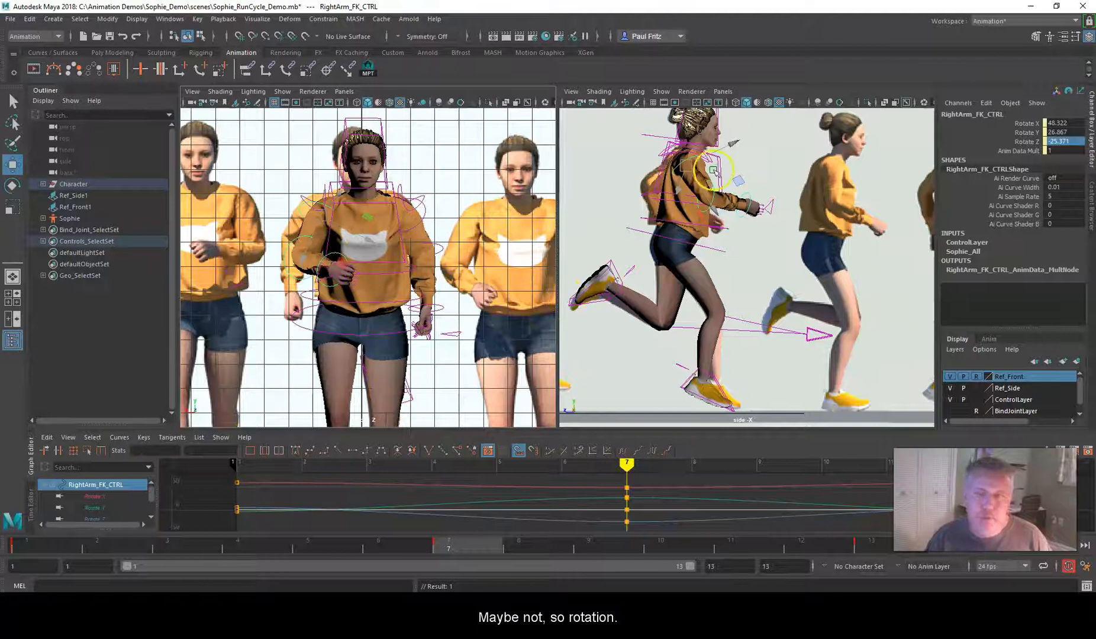
{"action": "left_click", "coordinate": [1052, 122]}
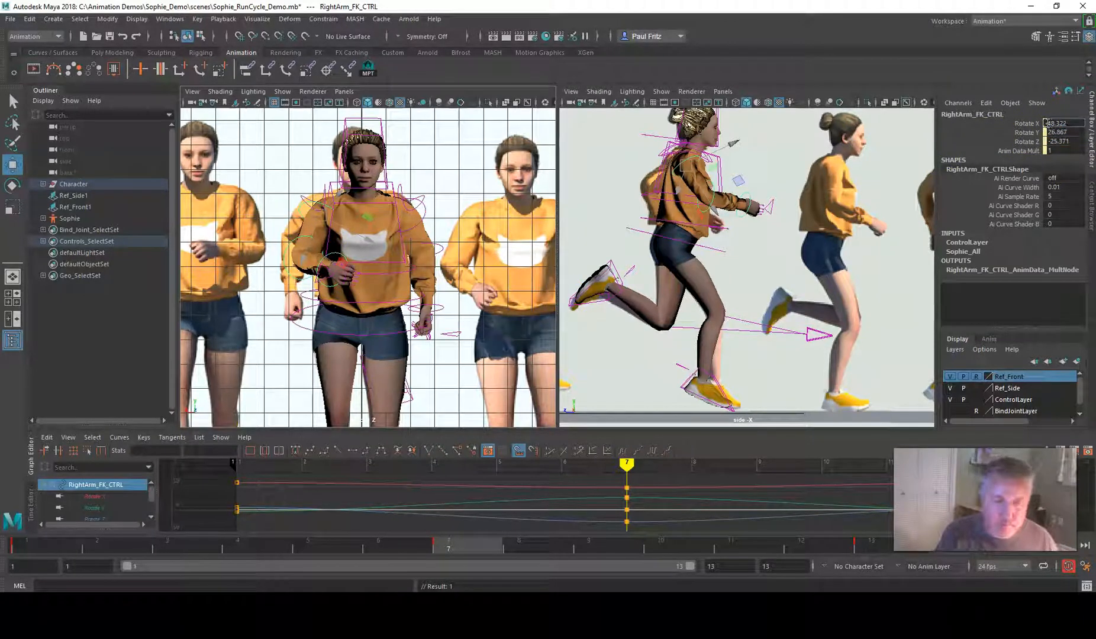
{"action": "type", "text": "48.322"}
{"action": "key", "text": "Return"}
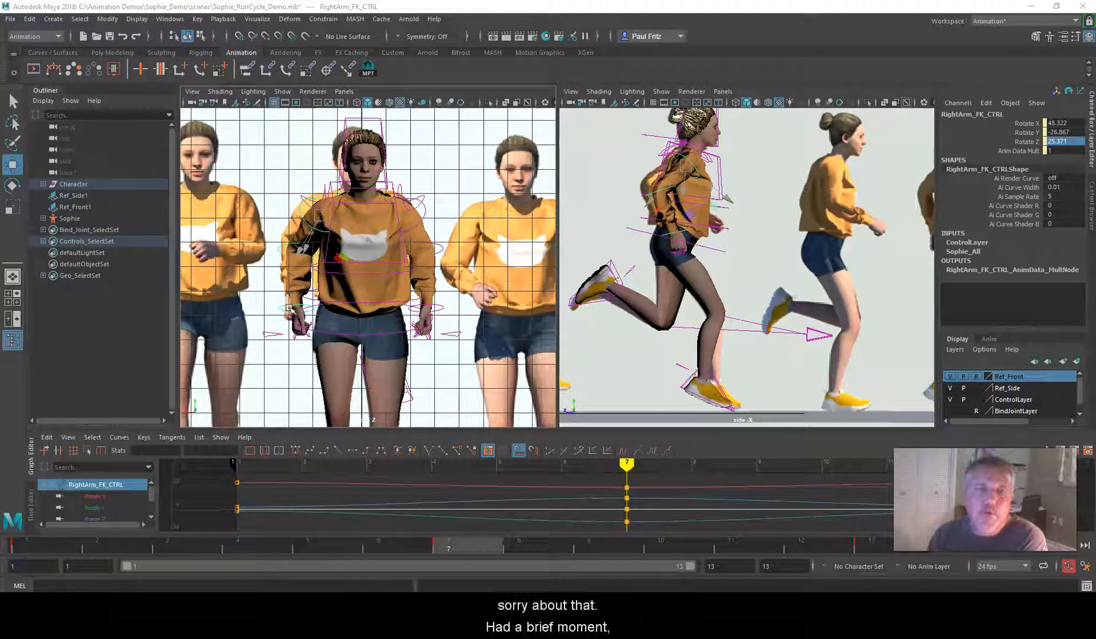
Compare the rotation signs of the left and right upper arm and forearm FK controls at frame 7
{"action": "left_click", "coordinate": [426, 211]}
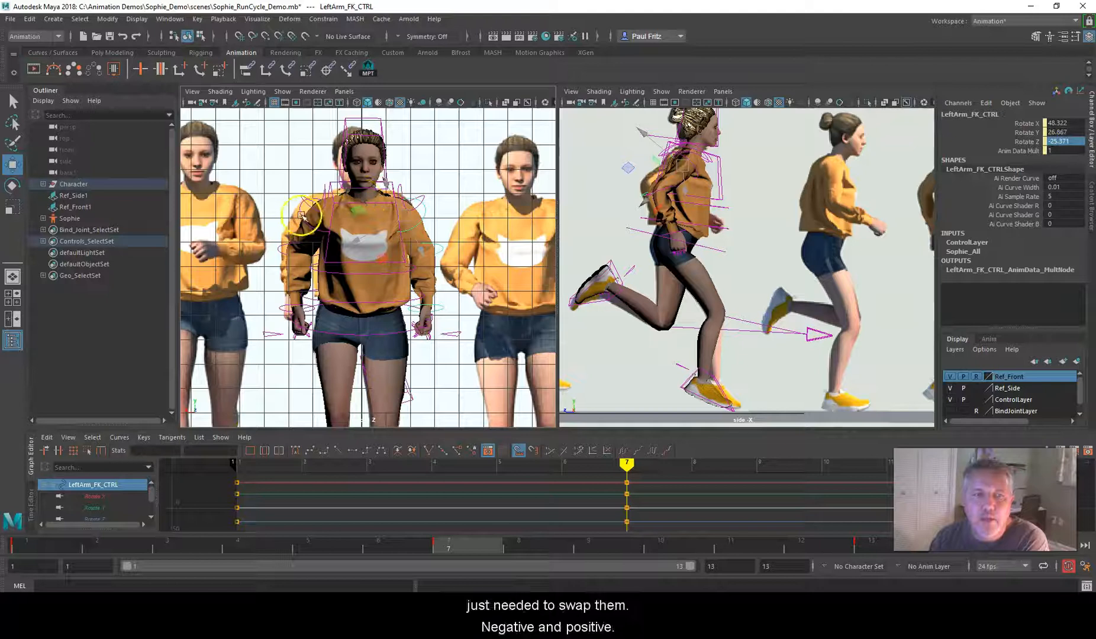
{"action": "left_click", "coordinate": [301, 214]}
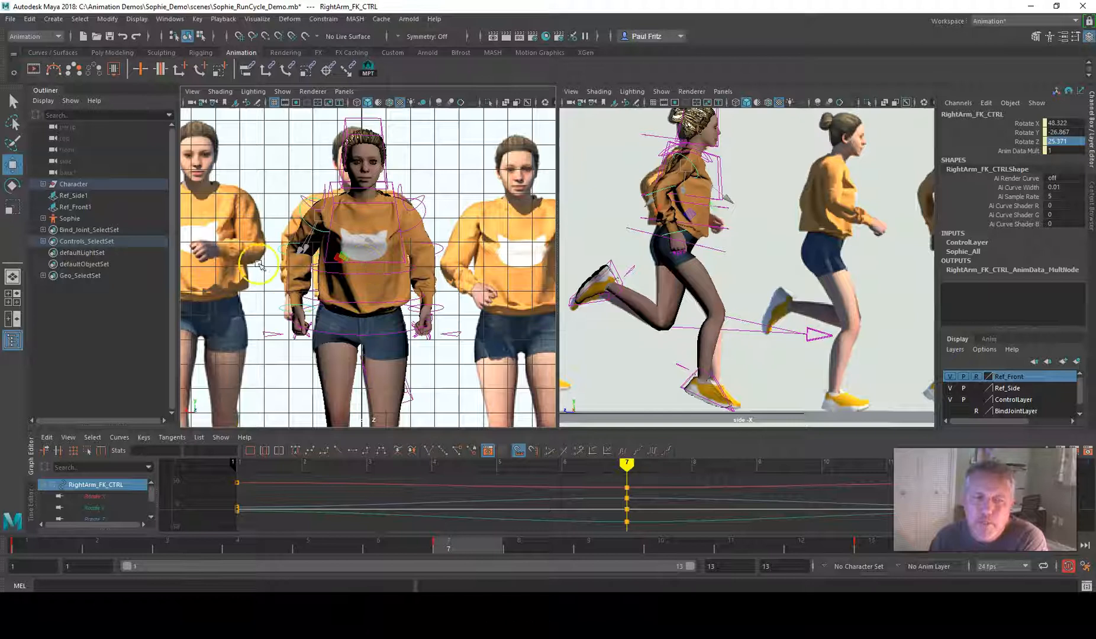
{"action": "left_click", "coordinate": [280, 246]}
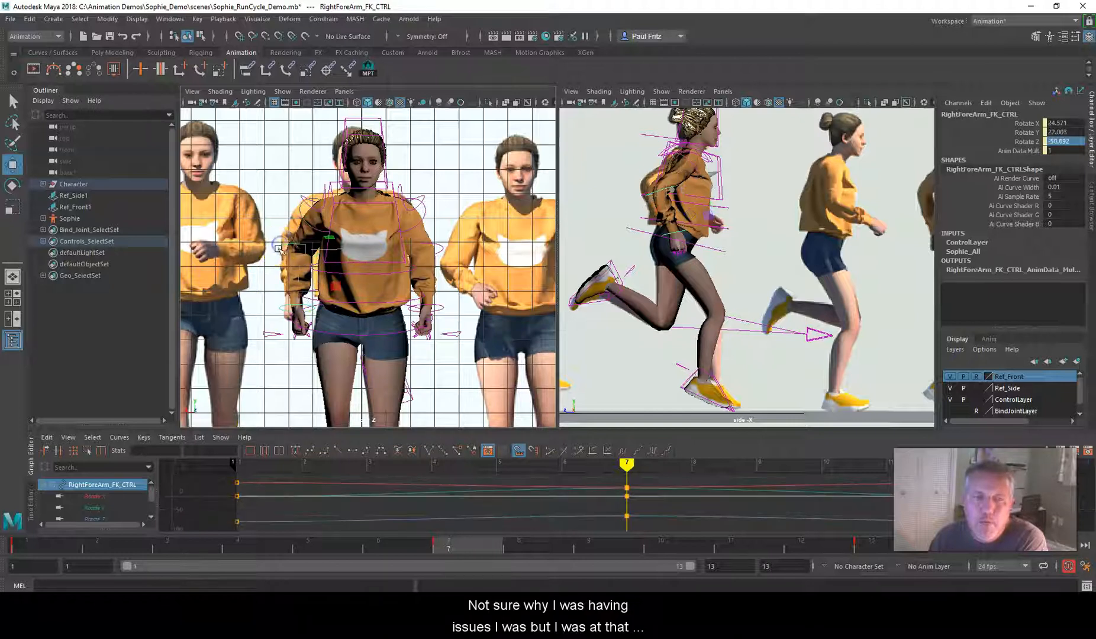
{"action": "left_click", "coordinate": [437, 246]}
{"action": "left_click", "coordinate": [287, 247]}
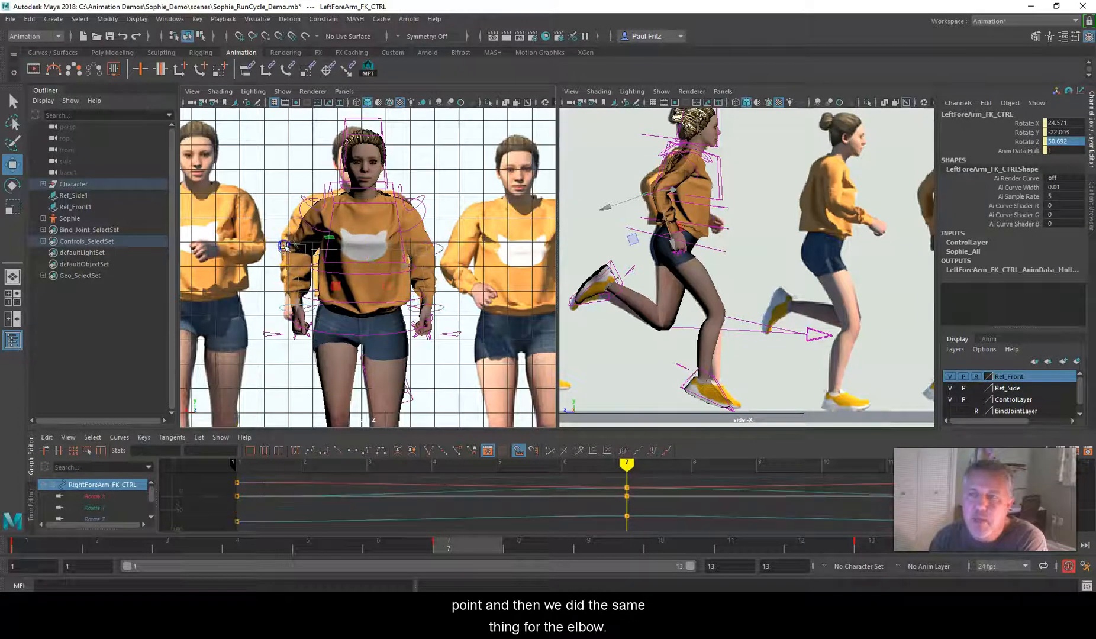
{"action": "left_click", "coordinate": [436, 246]}
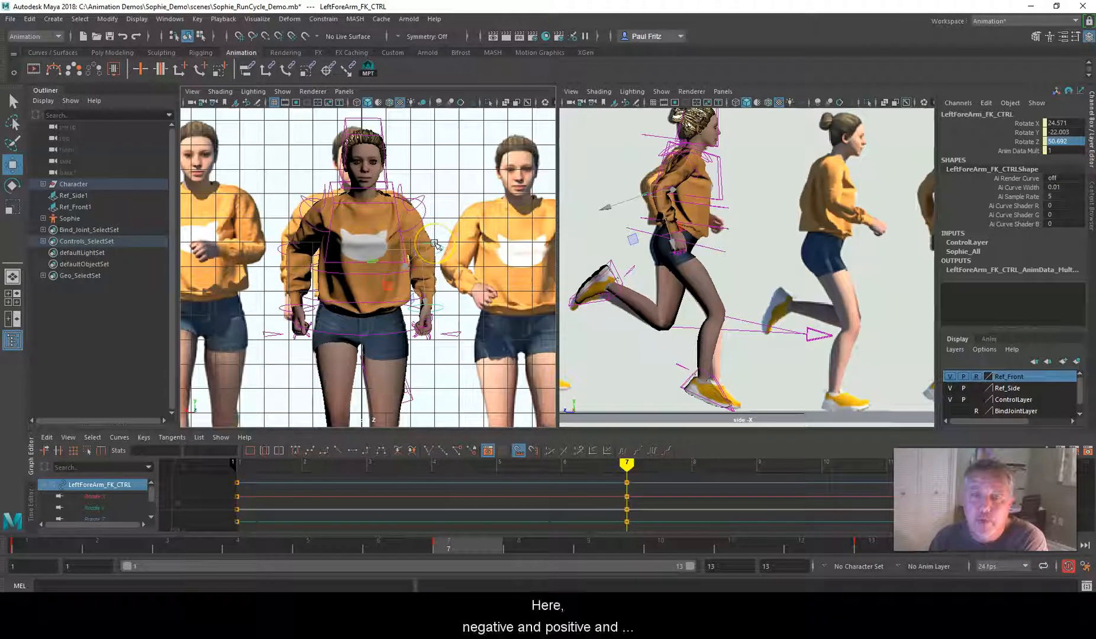
{"action": "left_click", "coordinate": [289, 245]}
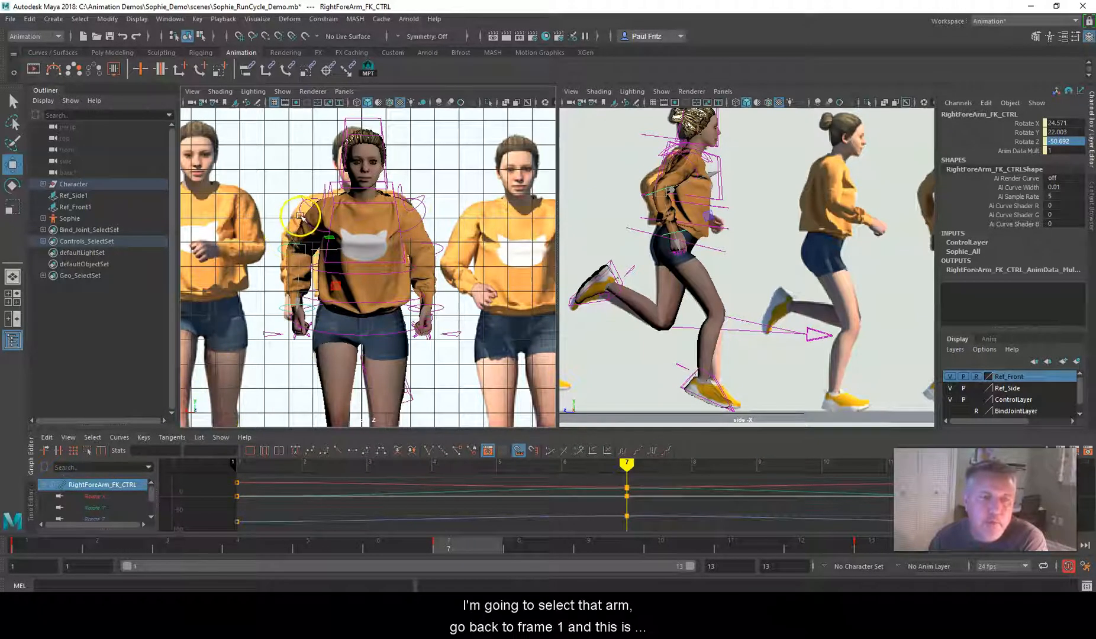
Copy the RightArm_FK_CTRL key at frame 1 and paste it onto LeftArm_FK_CTRL at frame 7
{"action": "left_click", "coordinate": [300, 217]}
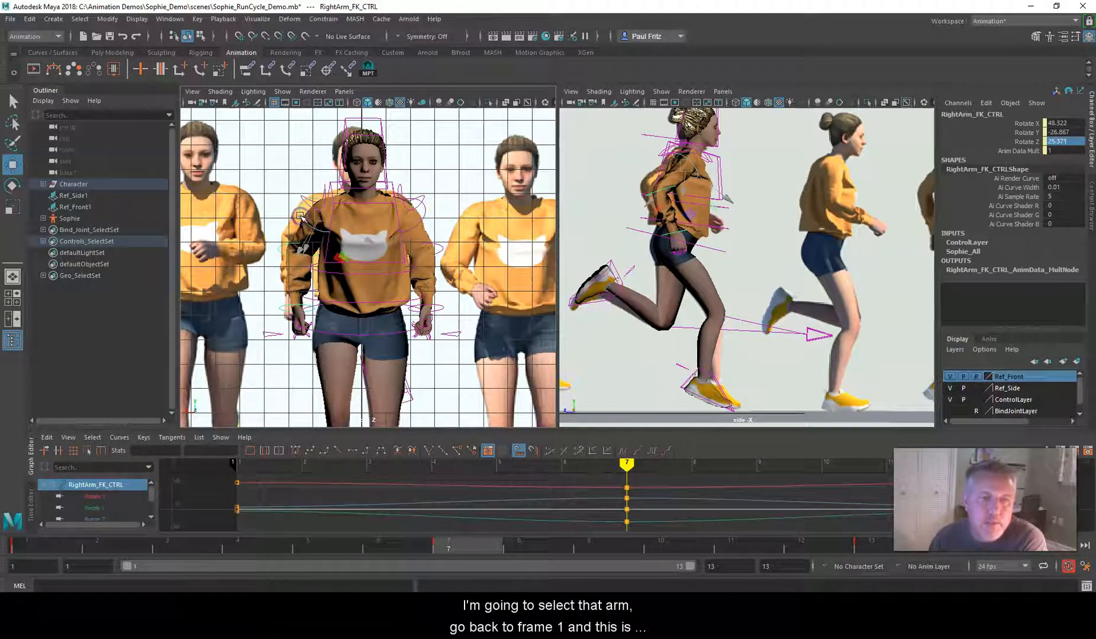
{"action": "left_click", "coordinate": [27, 544]}
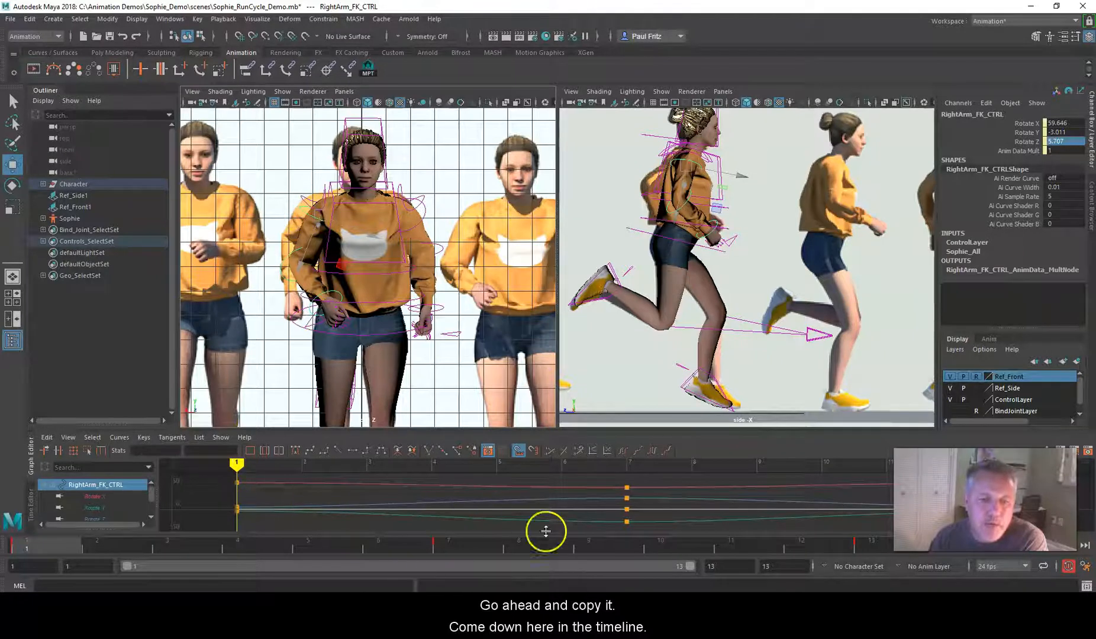
{"action": "right_click", "coordinate": [67, 546]}
{"action": "left_click", "coordinate": [93, 375]}
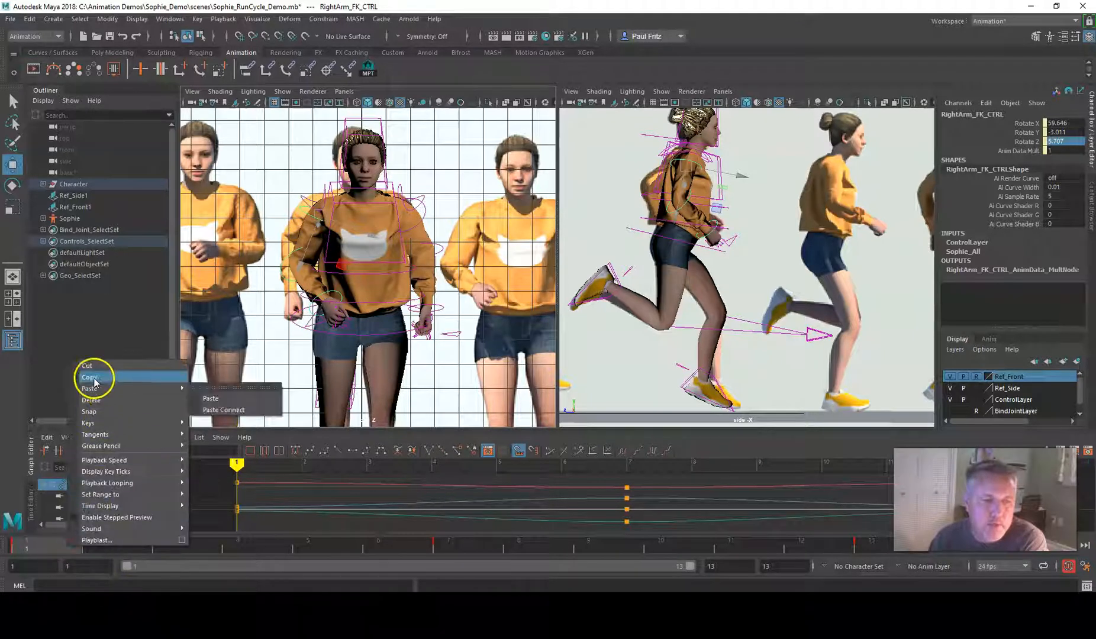
{"action": "left_click", "coordinate": [451, 545]}
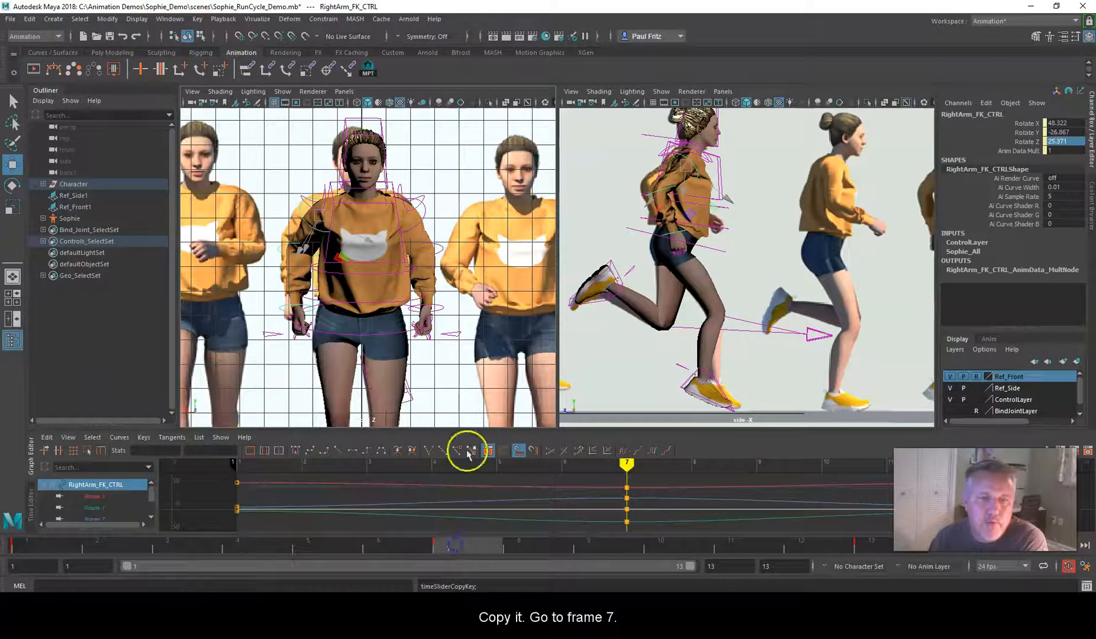
{"action": "left_click", "coordinate": [428, 215]}
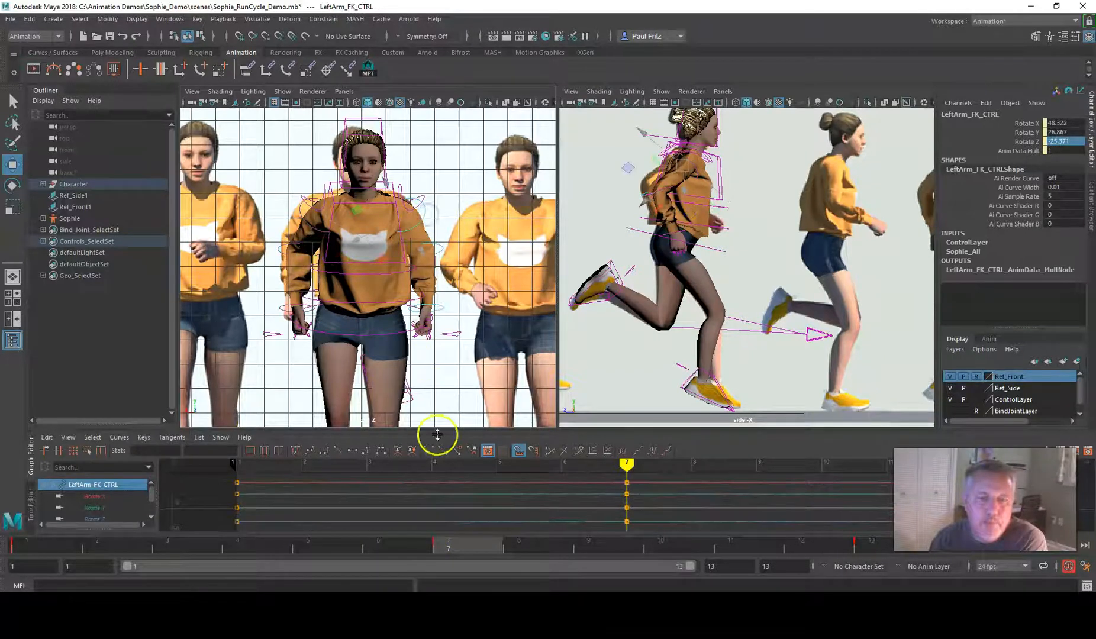
{"action": "right_click", "coordinate": [466, 544]}
{"action": "mouse_move", "coordinate": [485, 387]}
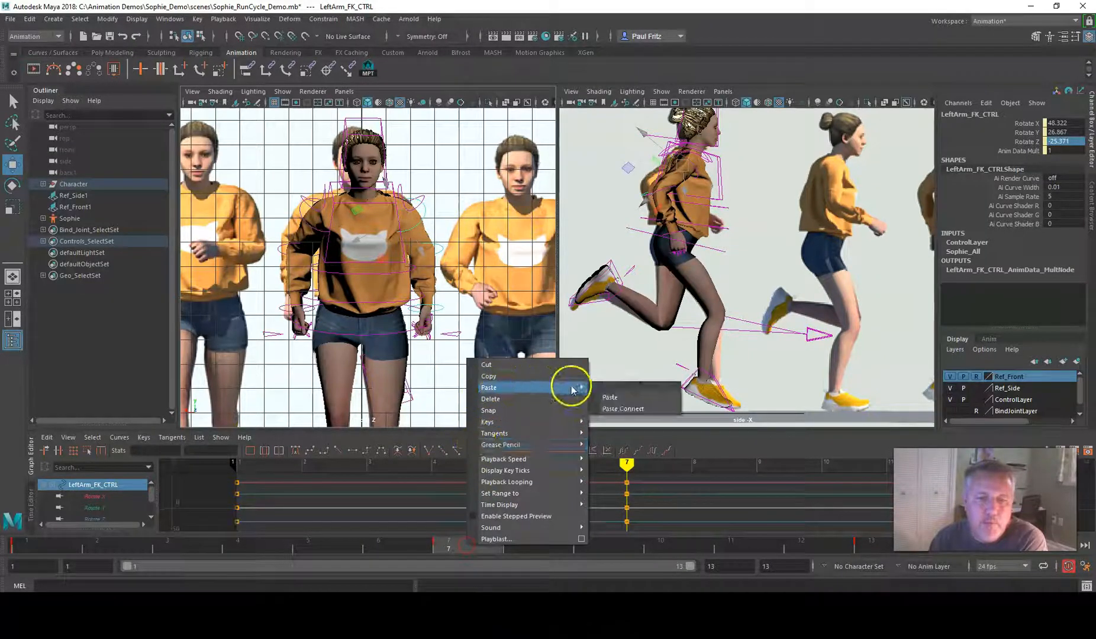
{"action": "left_click", "coordinate": [608, 395]}
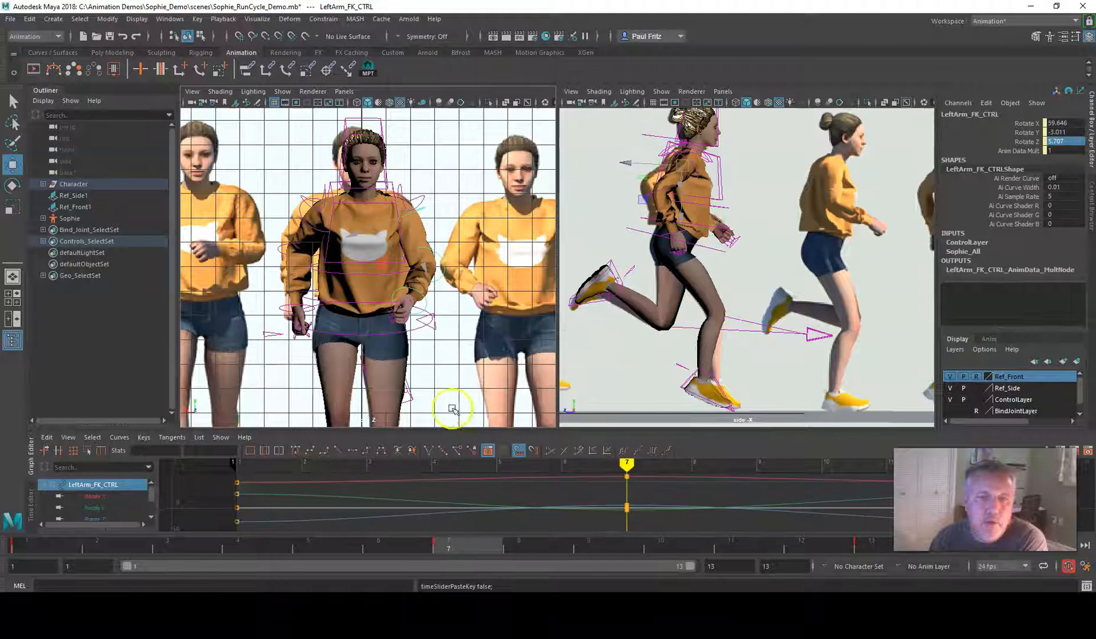
Copy the RightForeArm_FK_CTRL key at frame 1 and paste it onto LeftForeArm_FK_CTRL at frame 7
{"action": "left_click", "coordinate": [26, 546]}
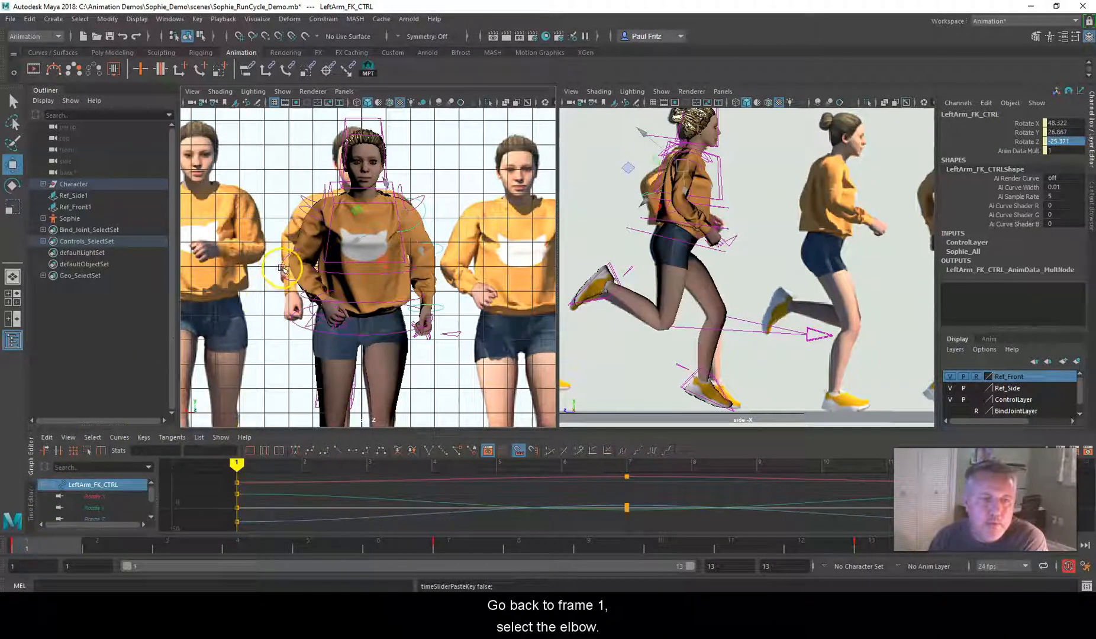
{"action": "left_click", "coordinate": [282, 269]}
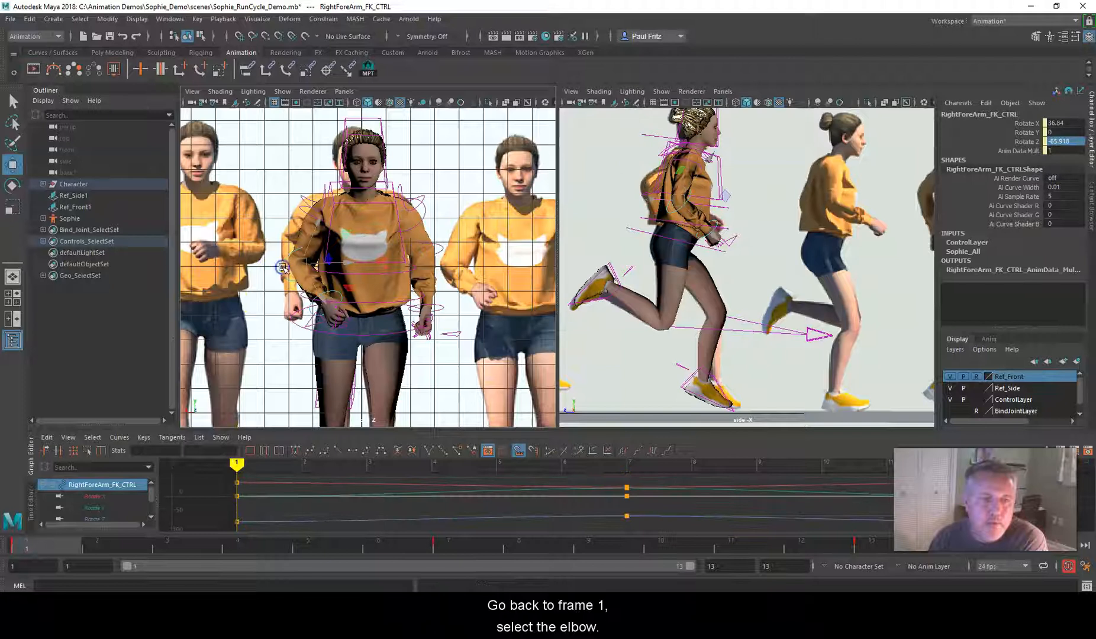
{"action": "right_click", "coordinate": [44, 543]}
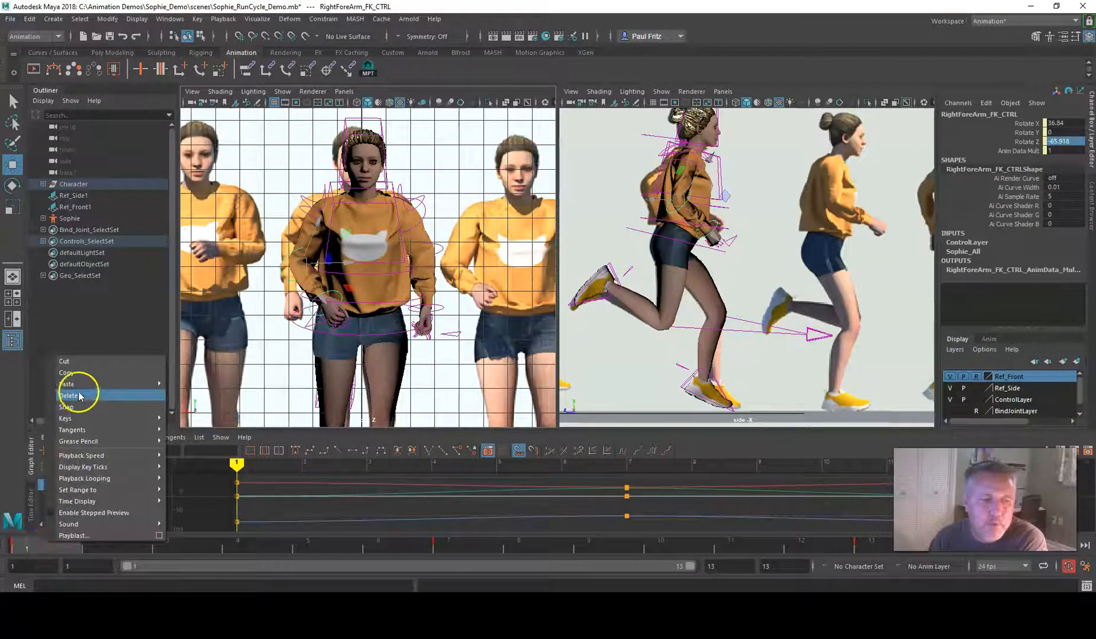
{"action": "left_click", "coordinate": [74, 375]}
{"action": "left_click", "coordinate": [477, 549]}
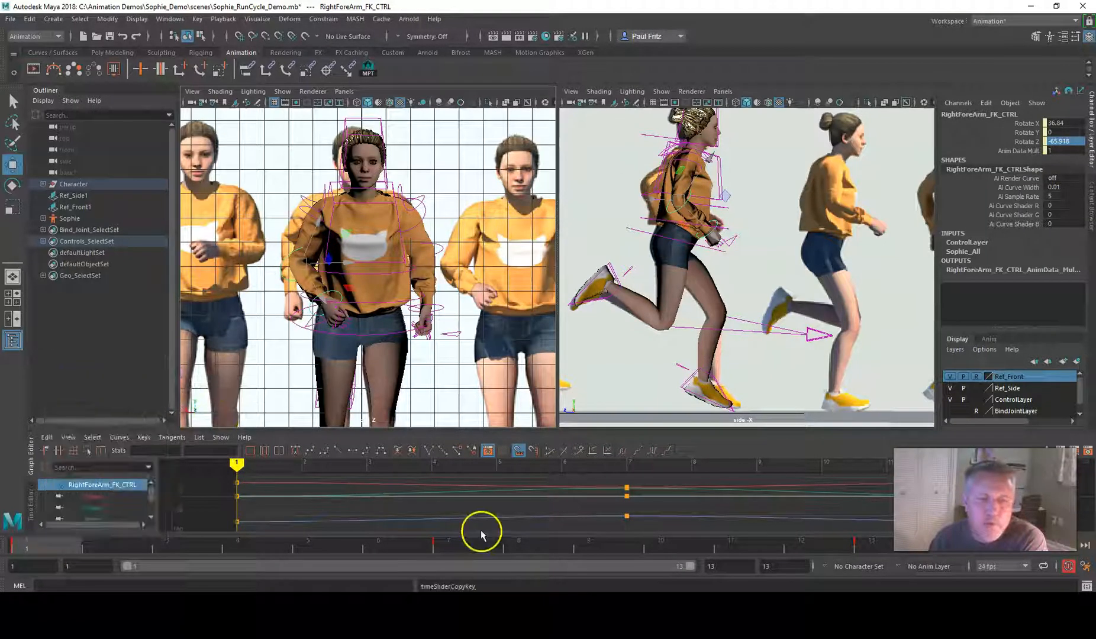
{"action": "left_click", "coordinate": [445, 262]}
{"action": "right_click", "coordinate": [453, 545]}
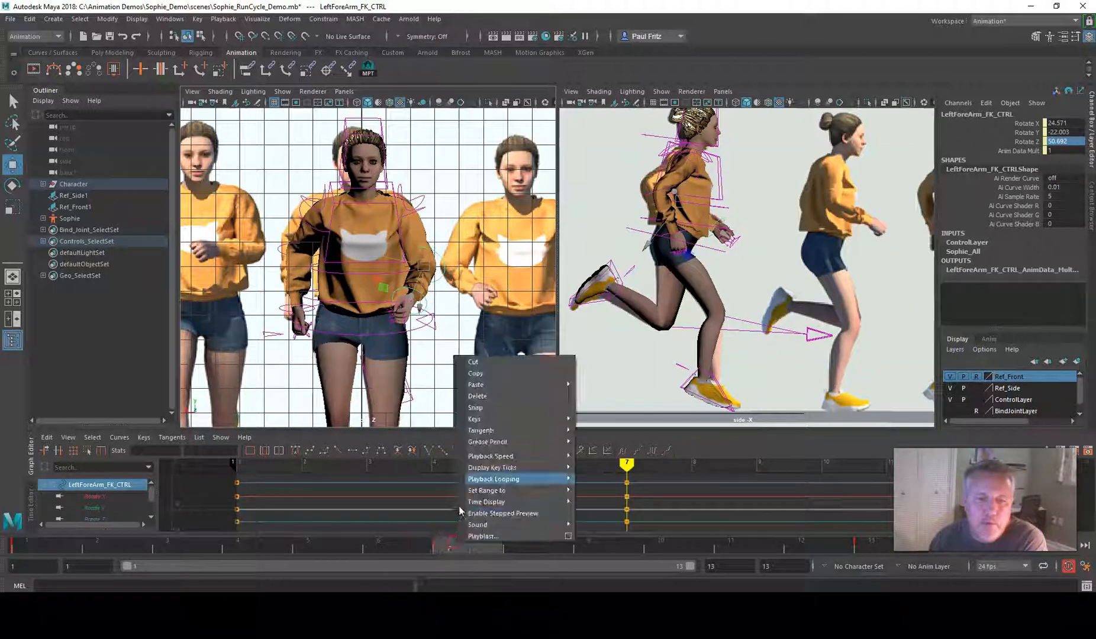
{"action": "left_click", "coordinate": [477, 384]}
{"action": "left_click", "coordinate": [597, 395]}
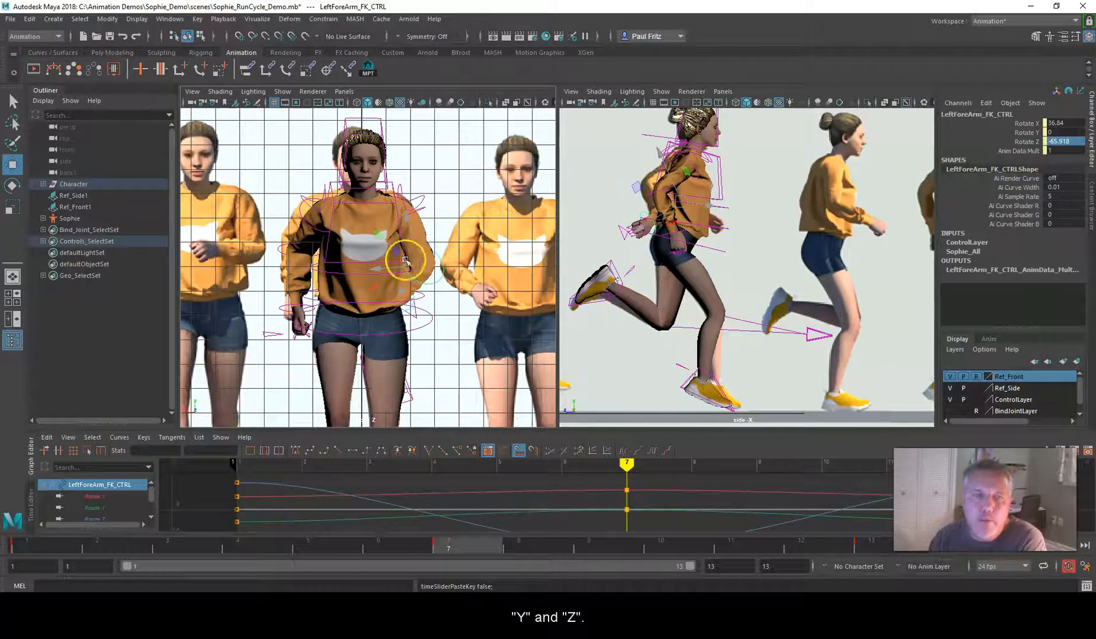
Set Rotate Y of LeftArm_FK_CTRL to 3.011 at frame 7
{"action": "left_click", "coordinate": [425, 211]}
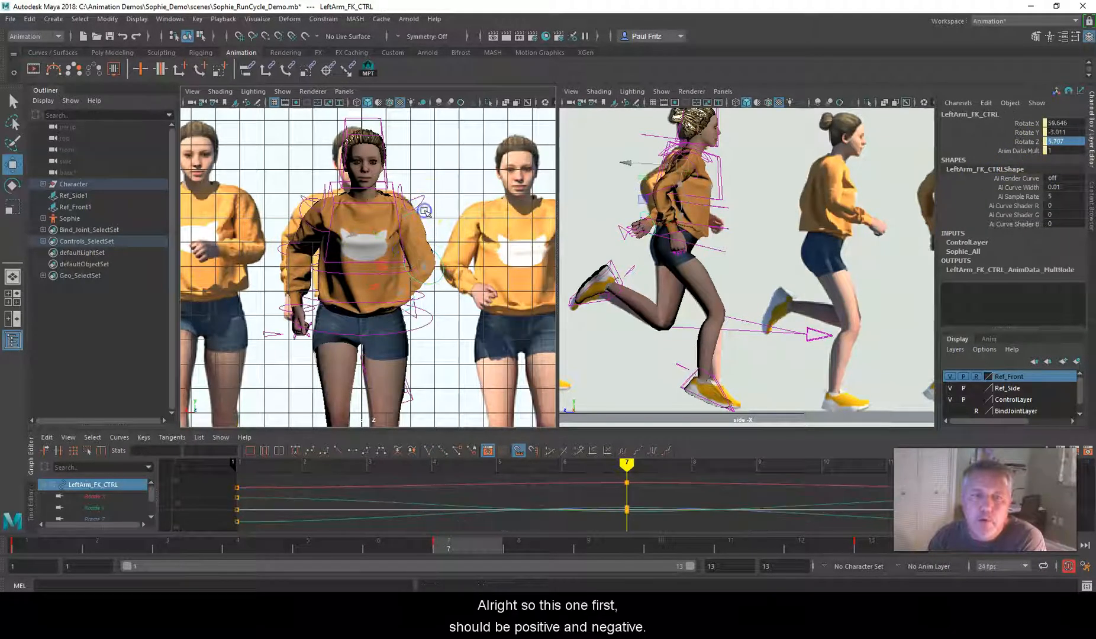
{"action": "double_click", "coordinate": [1052, 132]}
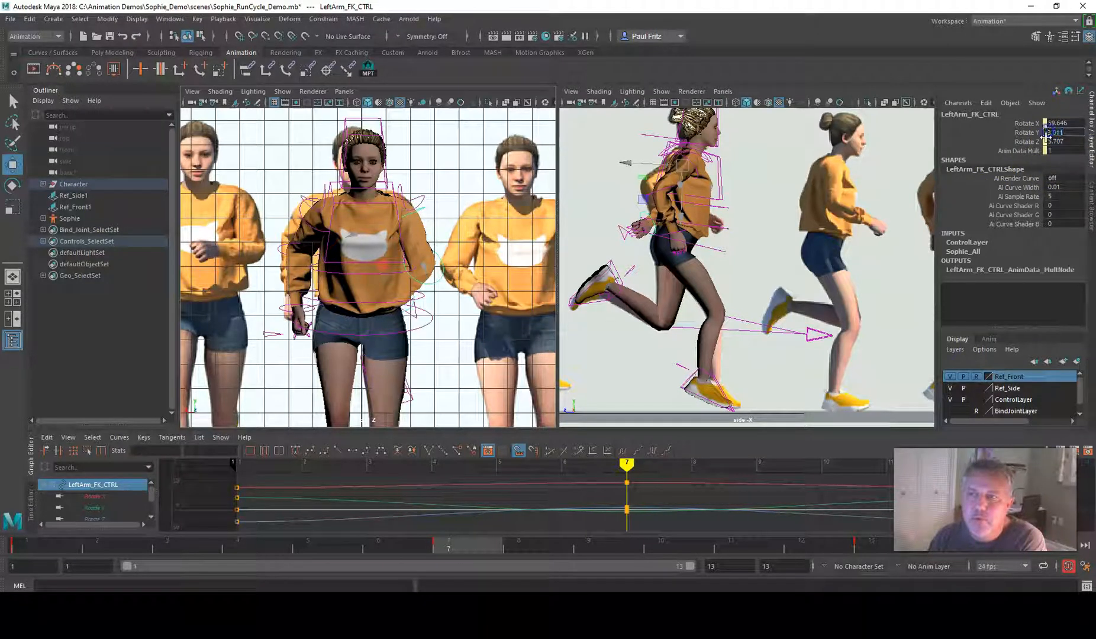
{"action": "key", "text": "Return"}
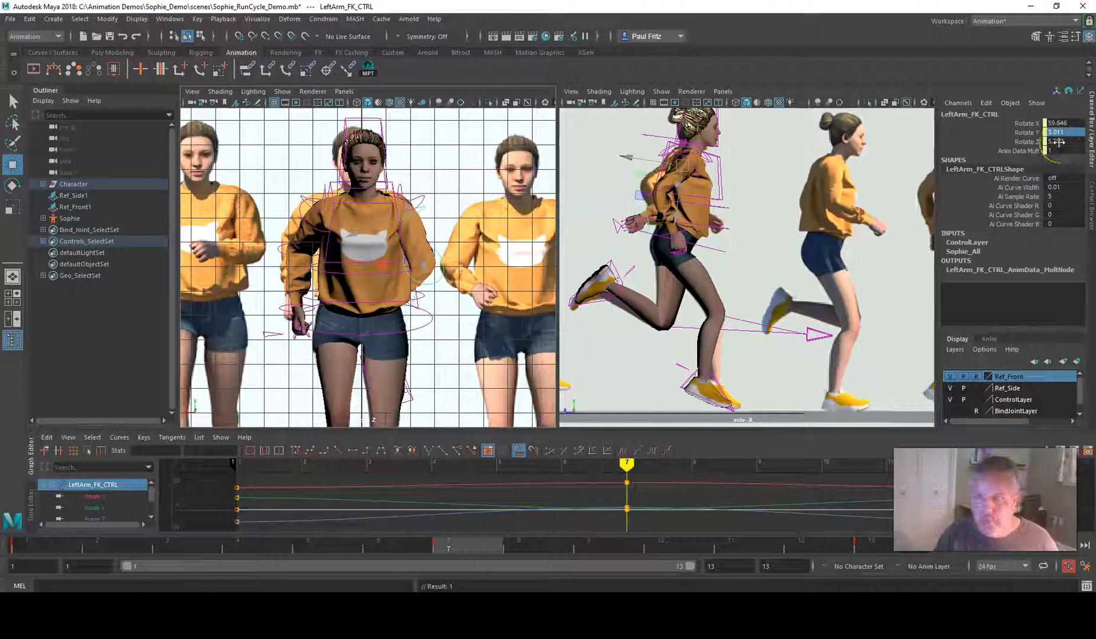
Set Rotate Z of LeftArm_FK_CTRL to -5.707 at frame 7
{"action": "double_click", "coordinate": [1049, 142]}
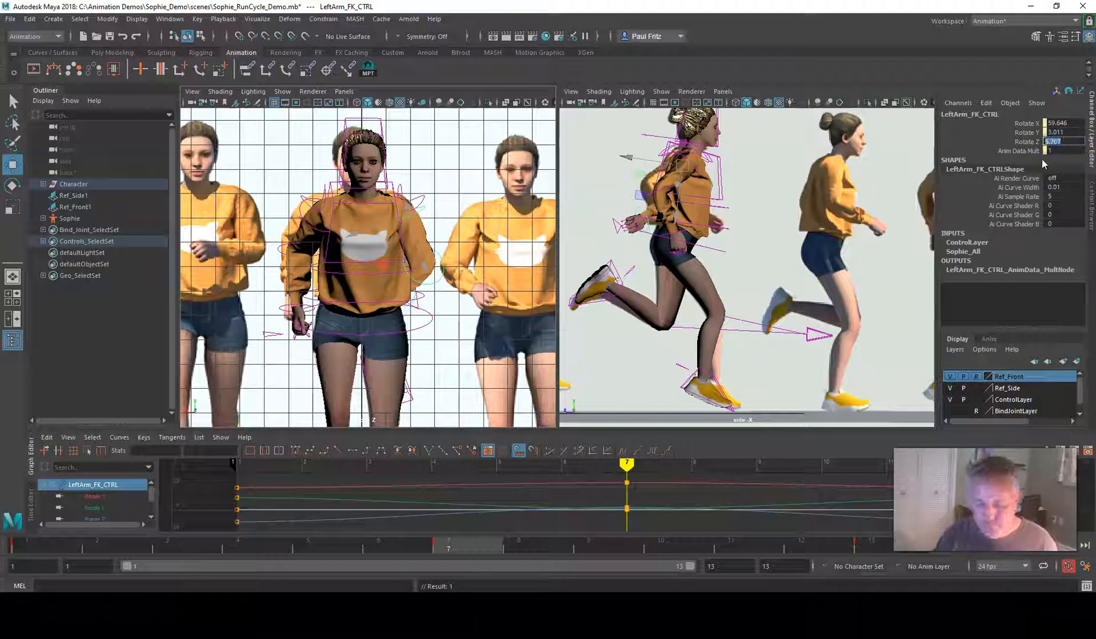
{"action": "type", "text": "-"}
{"action": "key", "text": "Return"}
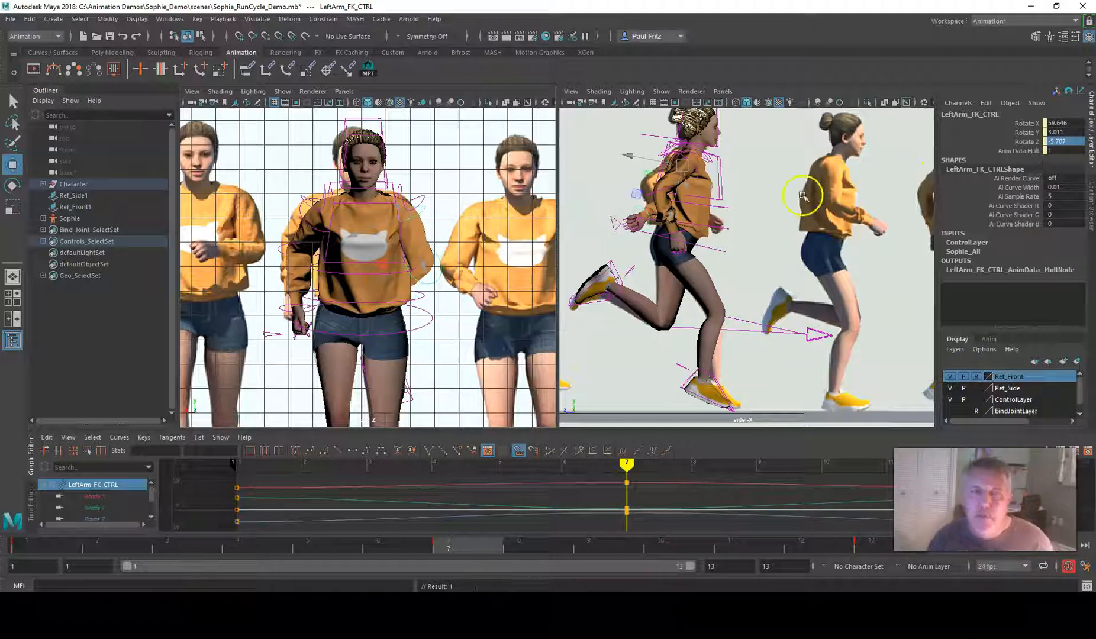
Set Rotate Z of LeftForeArm_FK_CTRL to 65.918 at frame 7
{"action": "left_click", "coordinate": [433, 283]}
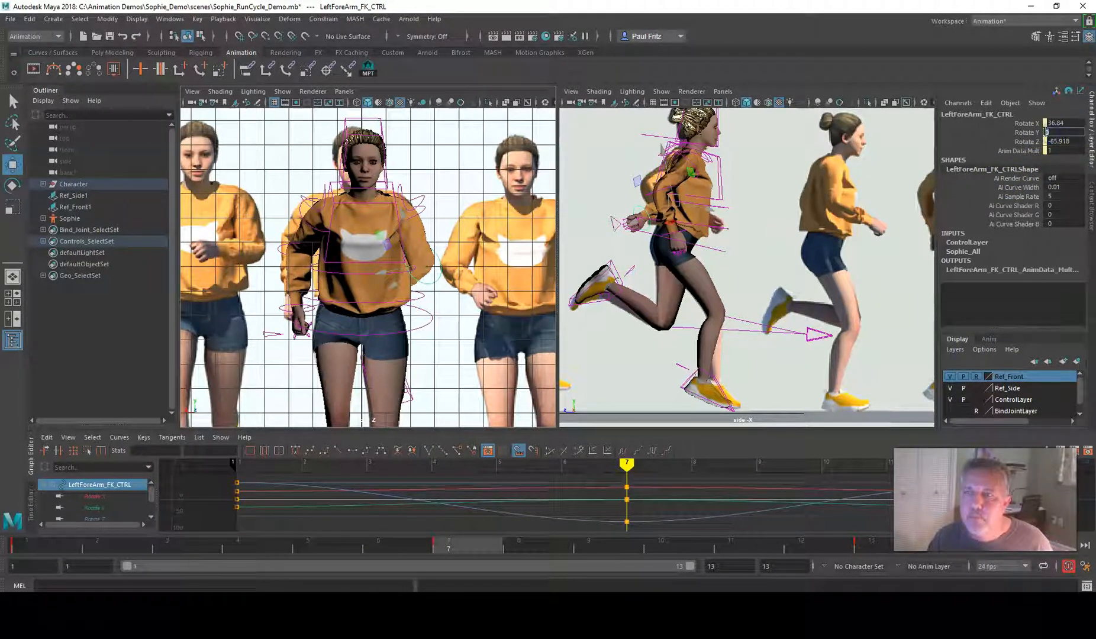
{"action": "left_click", "coordinate": [1046, 141]}
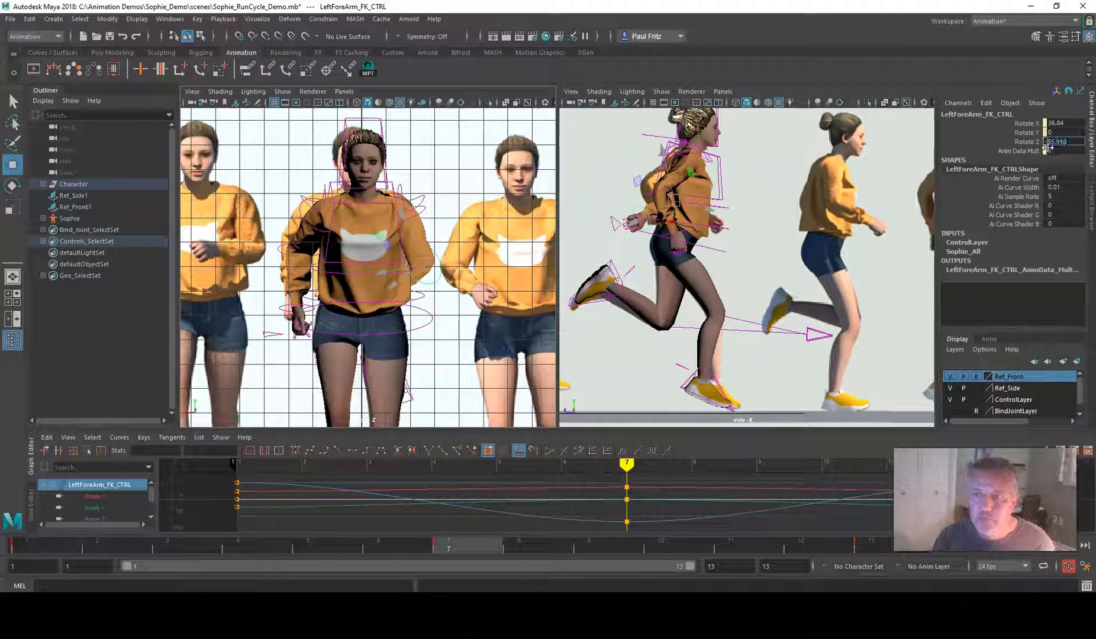
{"action": "key", "text": "Return"}
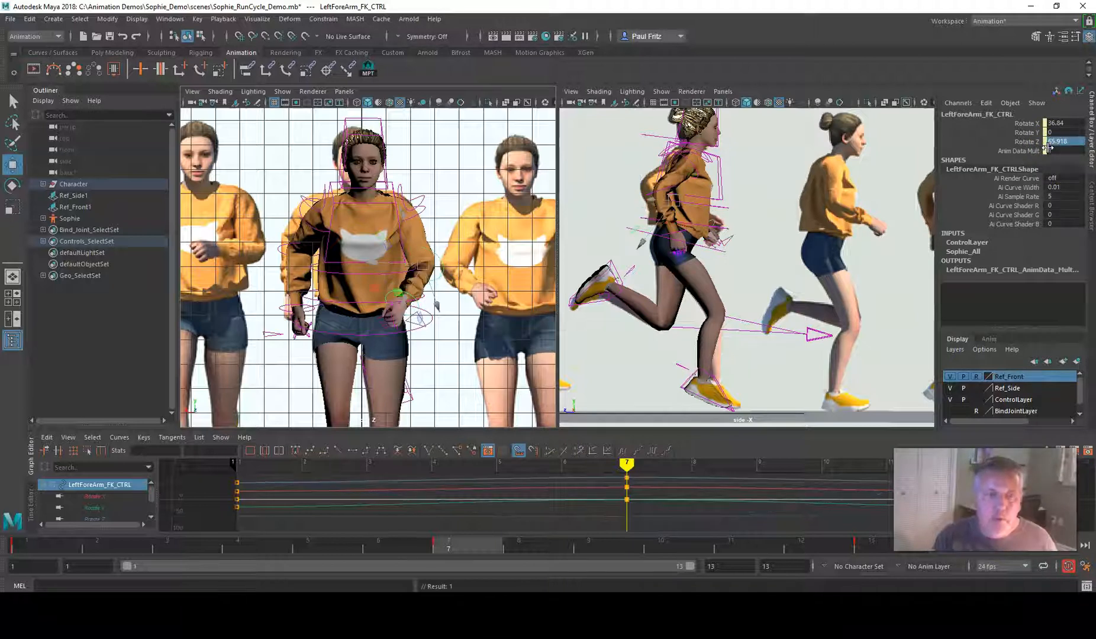
Compare the poses at frames 1 and 7, and play the animation to check the arm and leg motion
{"action": "left_click", "coordinate": [50, 544]}
{"action": "left_click", "coordinate": [448, 544]}
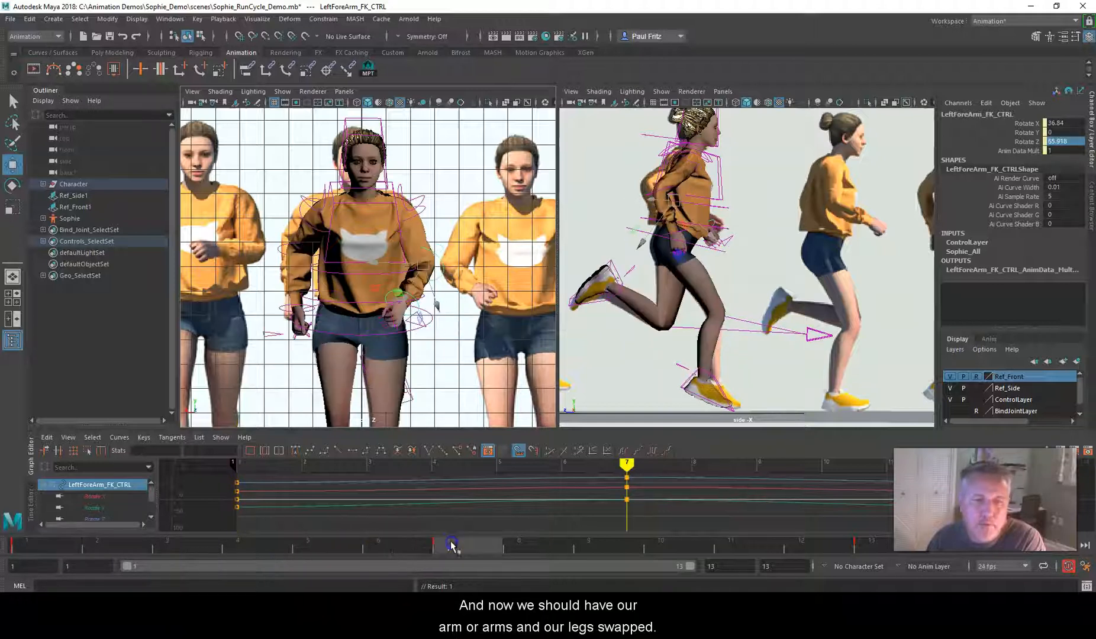
{"action": "left_click", "coordinate": [57, 549]}
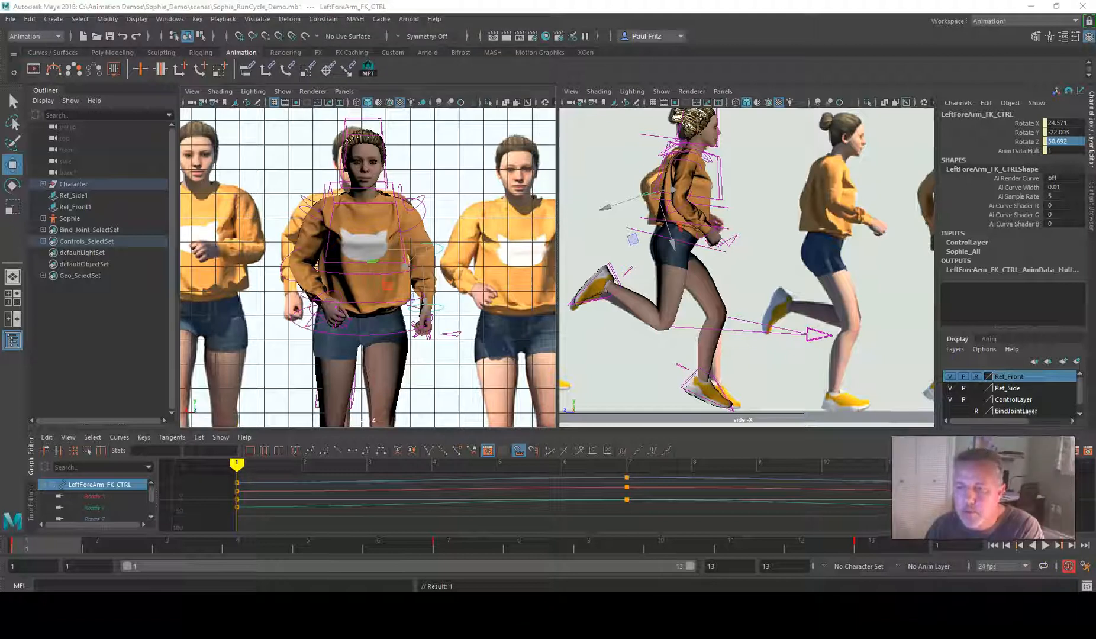
{"action": "left_click", "coordinate": [1045, 545]}
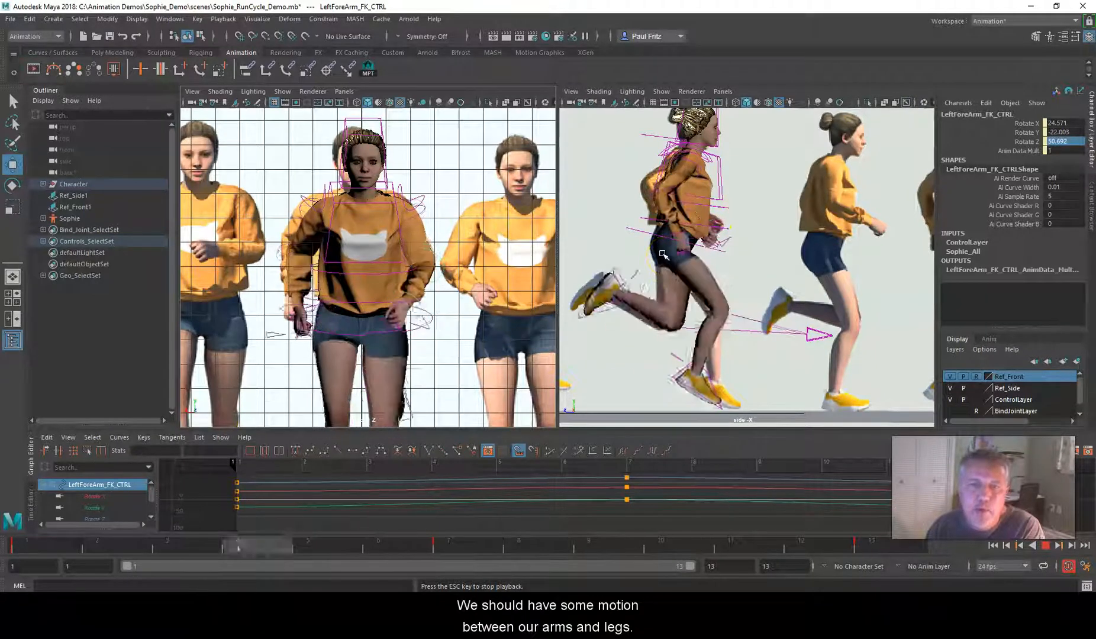
{"action": "left_click", "coordinate": [1043, 547]}
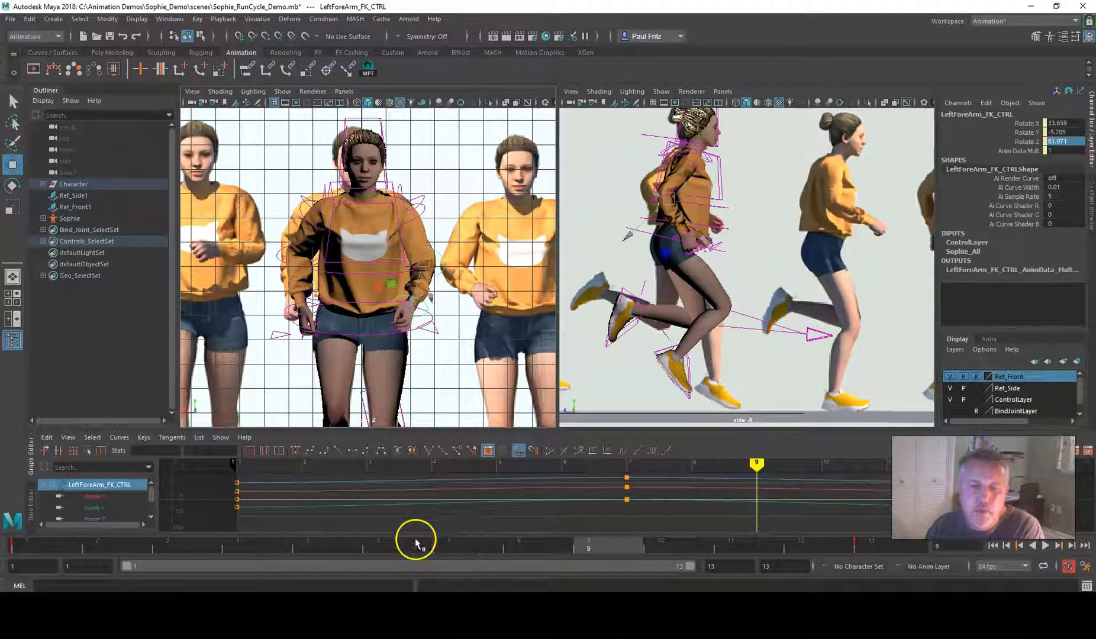
Set Rotate Y of Spine_CTRL to -6 at frame 7 to reverse the torso twist
{"action": "left_click", "coordinate": [458, 548]}
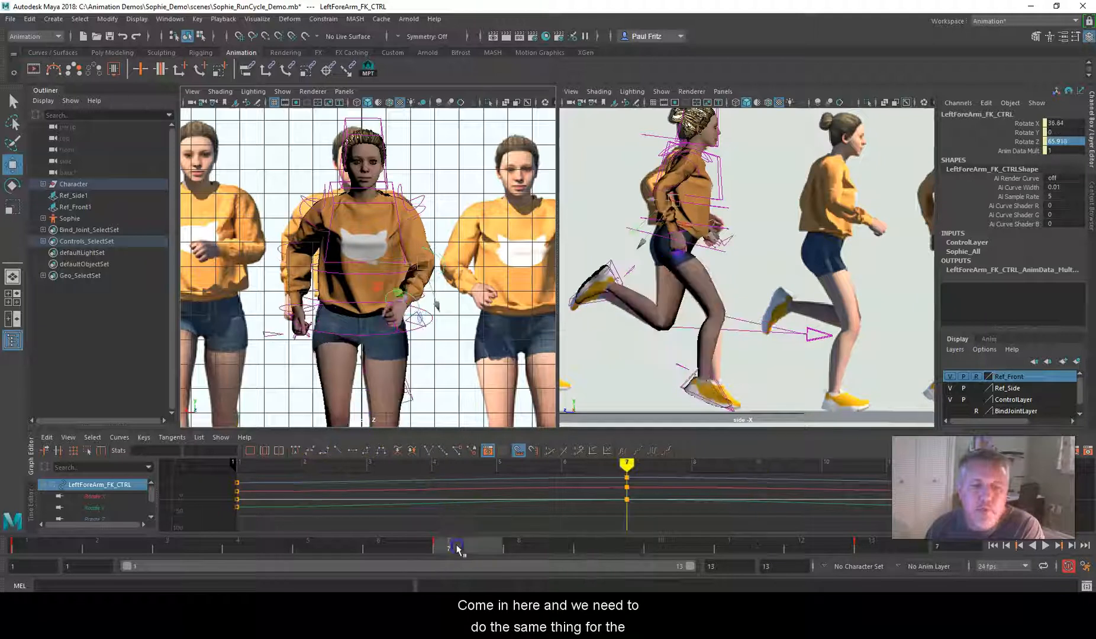
{"action": "left_click", "coordinate": [333, 340]}
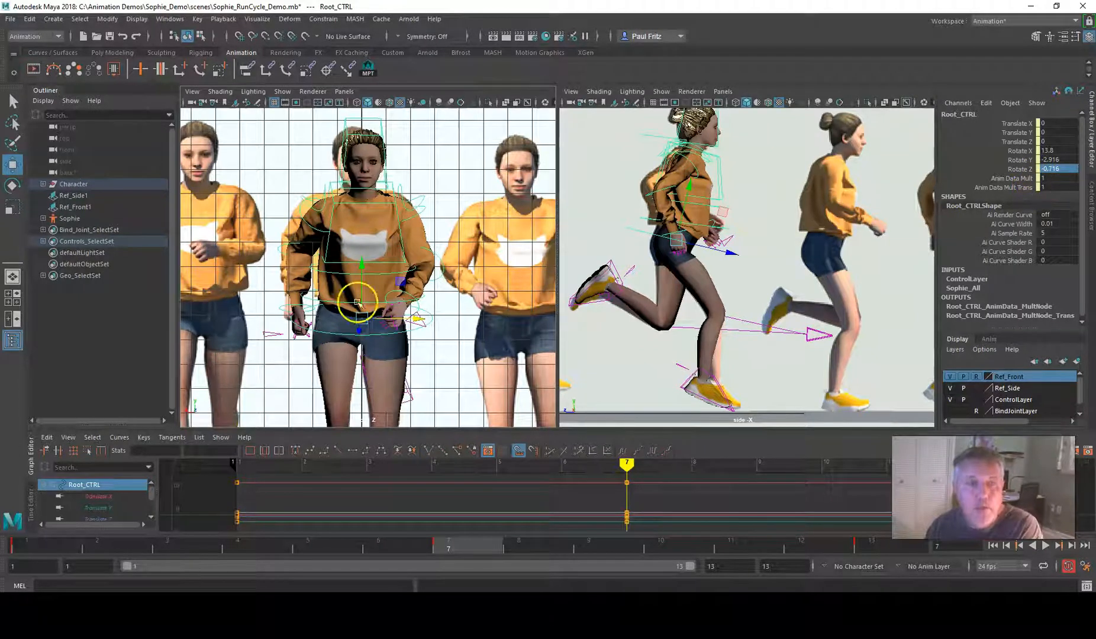
{"action": "left_click", "coordinate": [342, 302]}
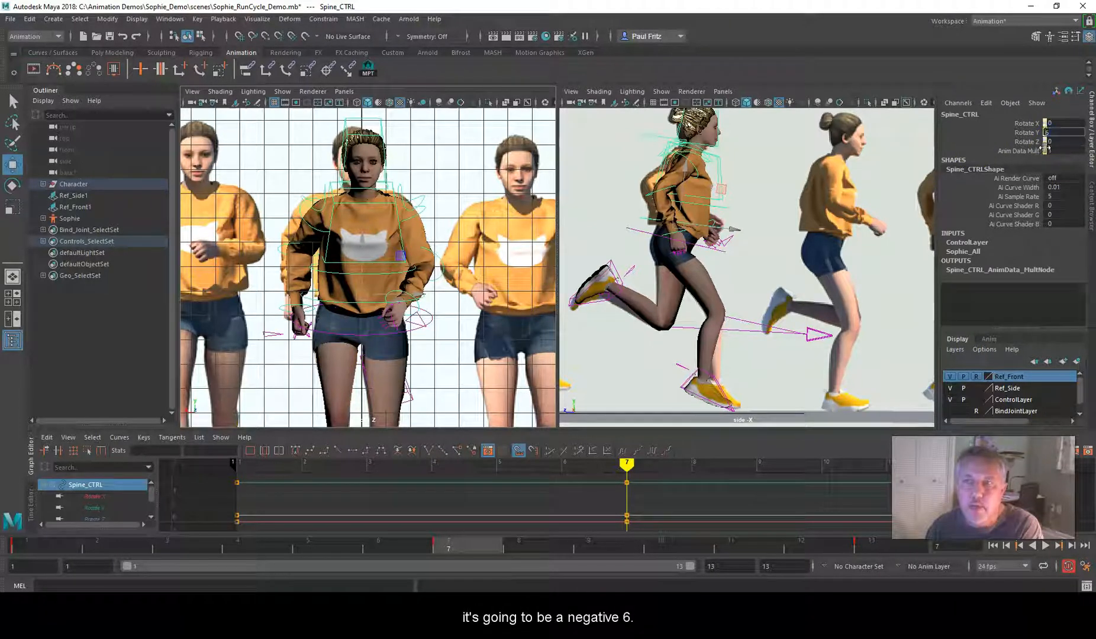
{"action": "type", "text": "-"}
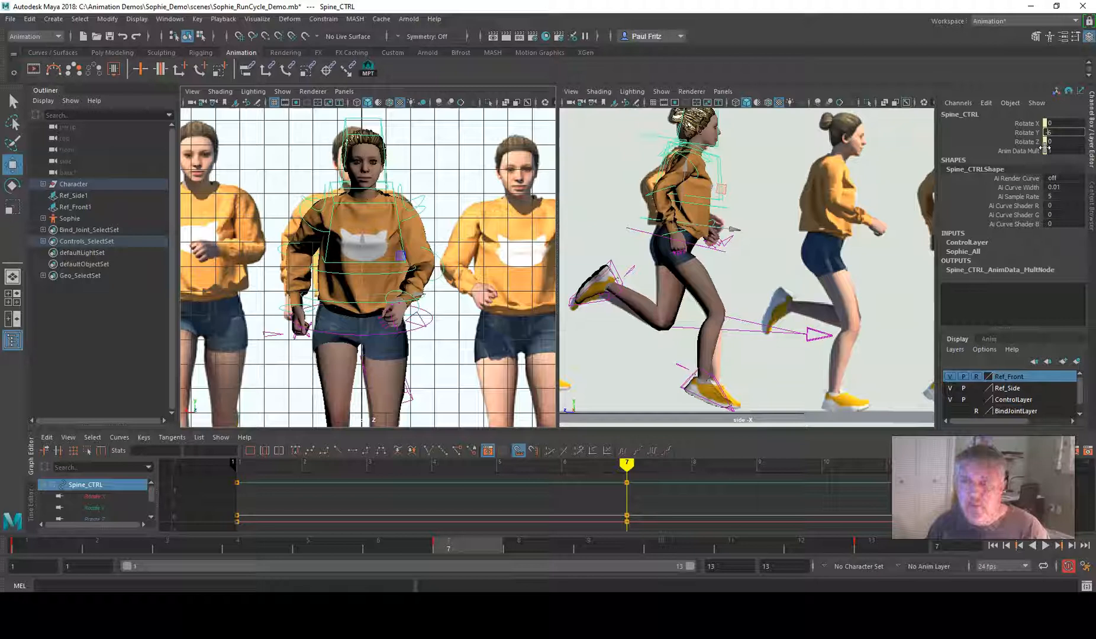
{"action": "key", "text": "Return"}
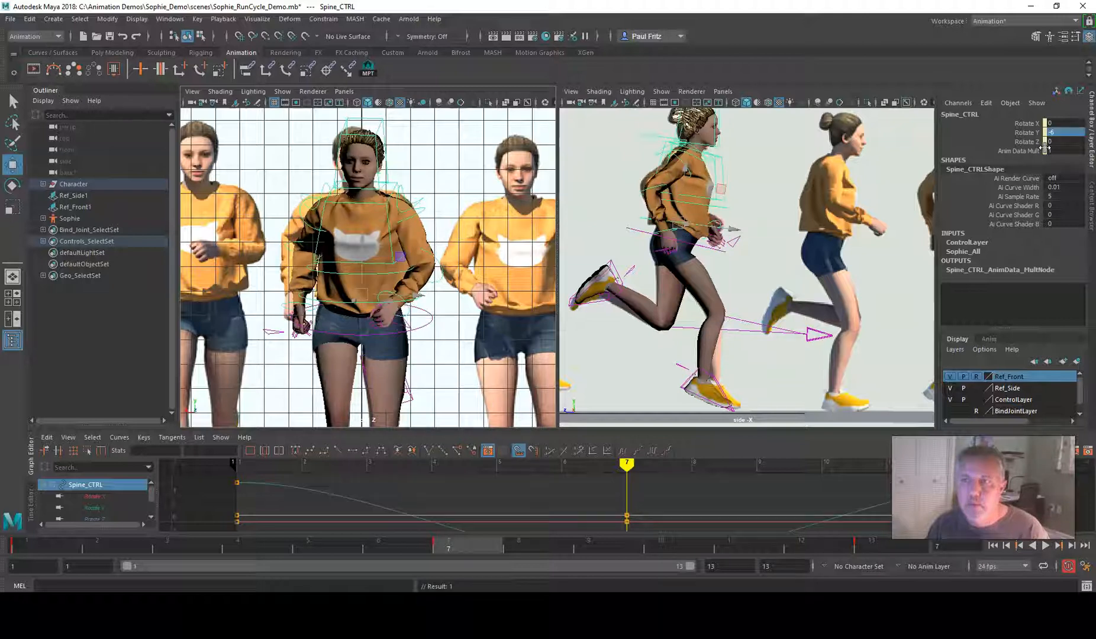
Set Rotate Y of Root_CTRL to 2.916 at frame 7 and play back the run cycle
{"action": "left_click", "coordinate": [376, 338]}
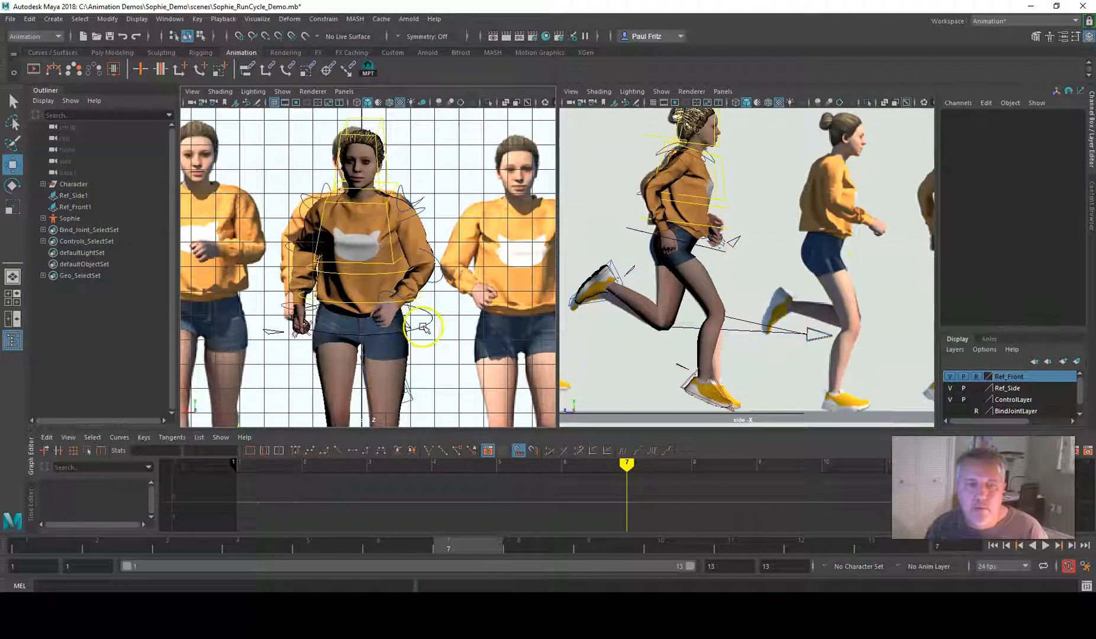
{"action": "left_click", "coordinate": [424, 328]}
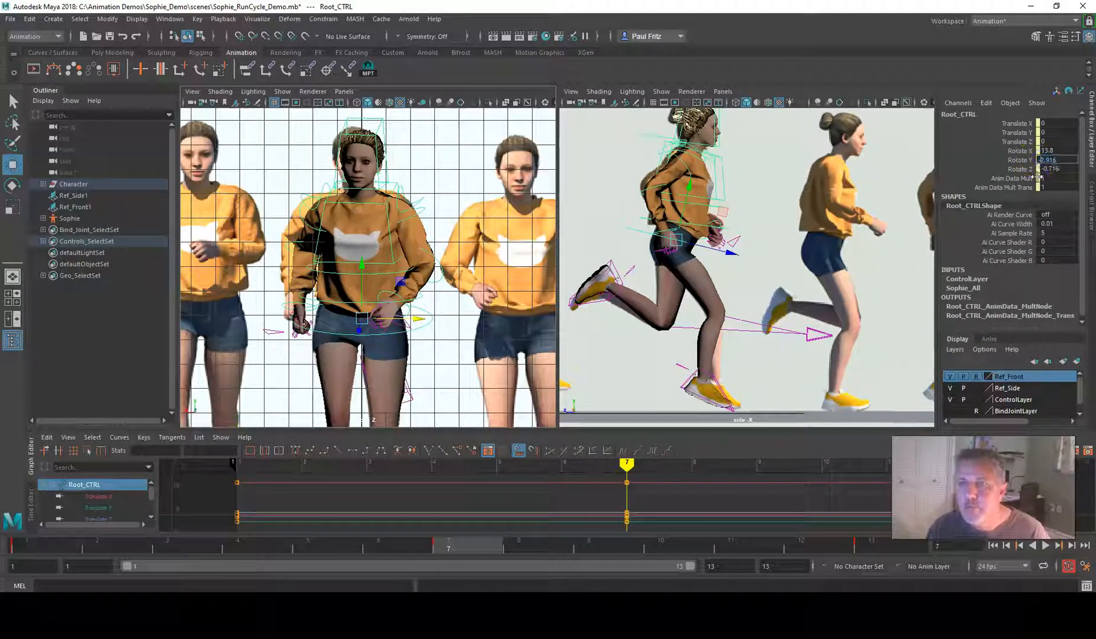
{"action": "key", "text": "Return"}
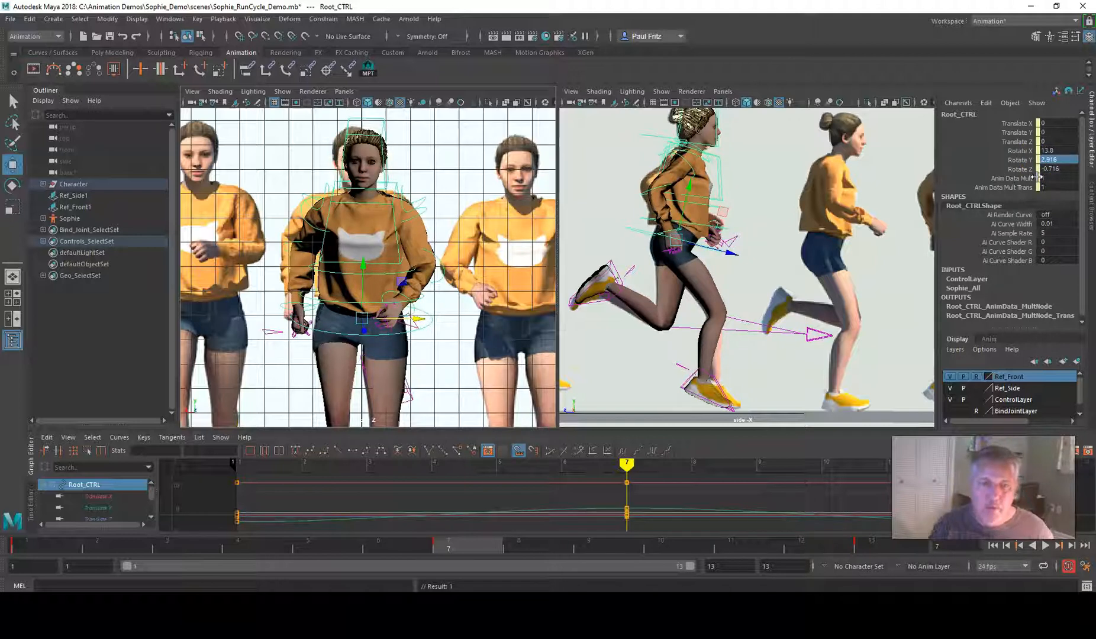
{"action": "left_click", "coordinate": [1045, 547]}
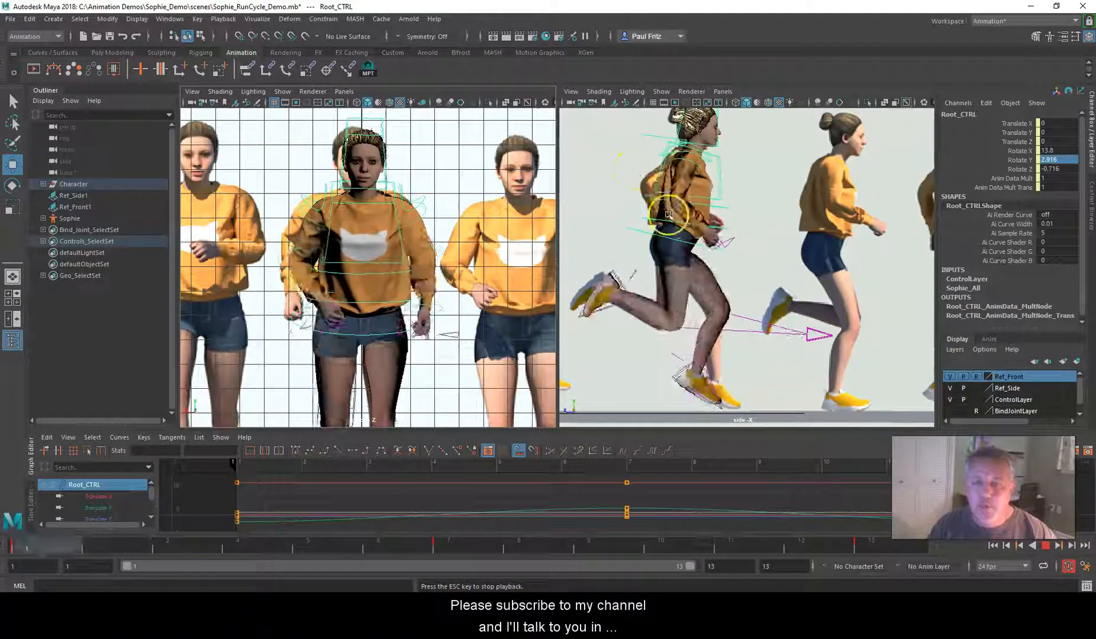
{"action": "left_click", "coordinate": [1042, 552]}
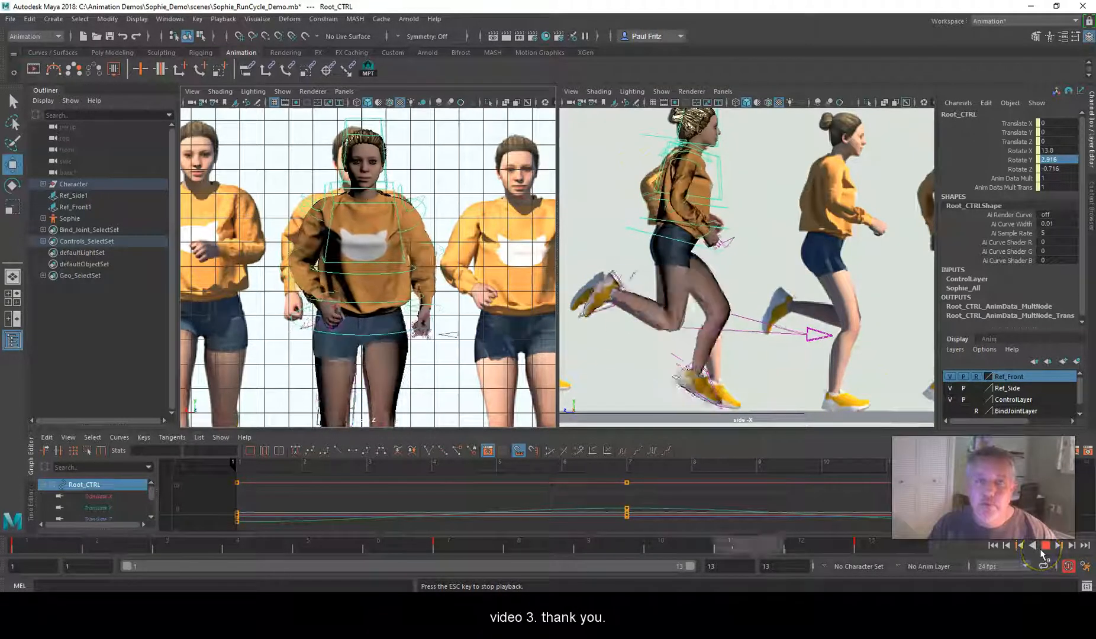